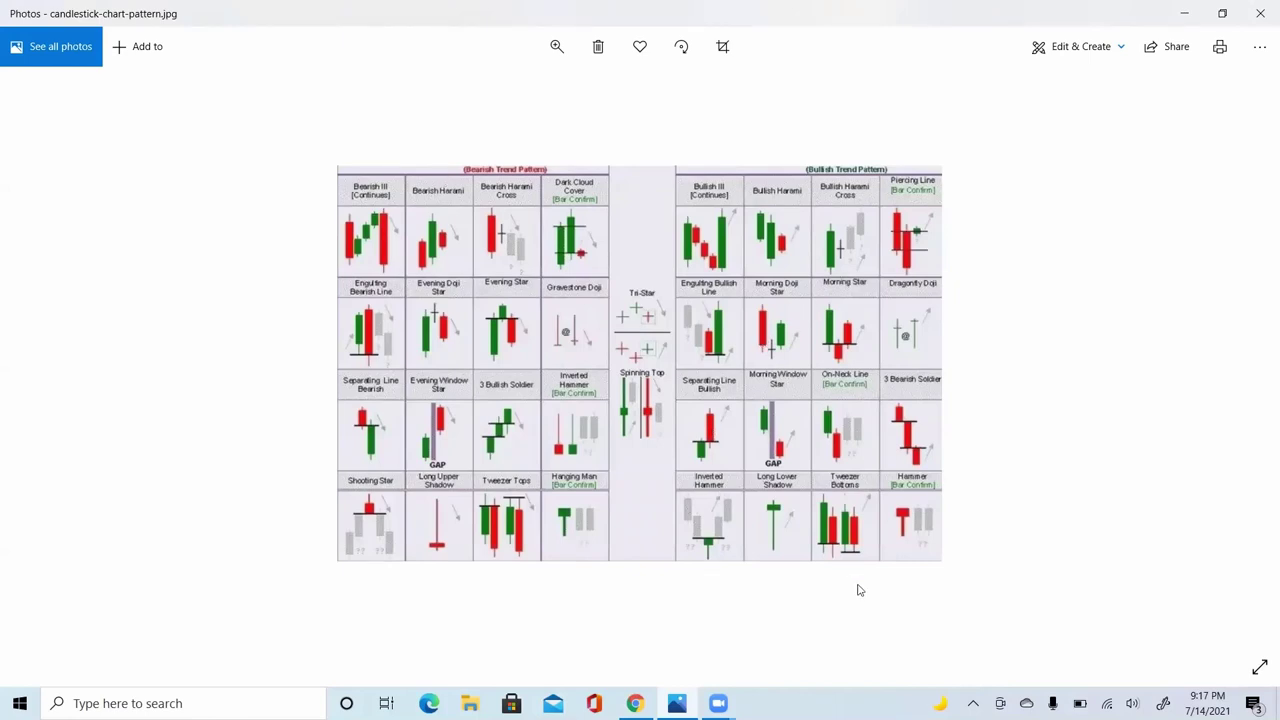
Step: Draw a trend line on the 1-hour NZDCHF chart from the 2 July swing high near 0.6454 down to about 0.6437
click(1184, 13)
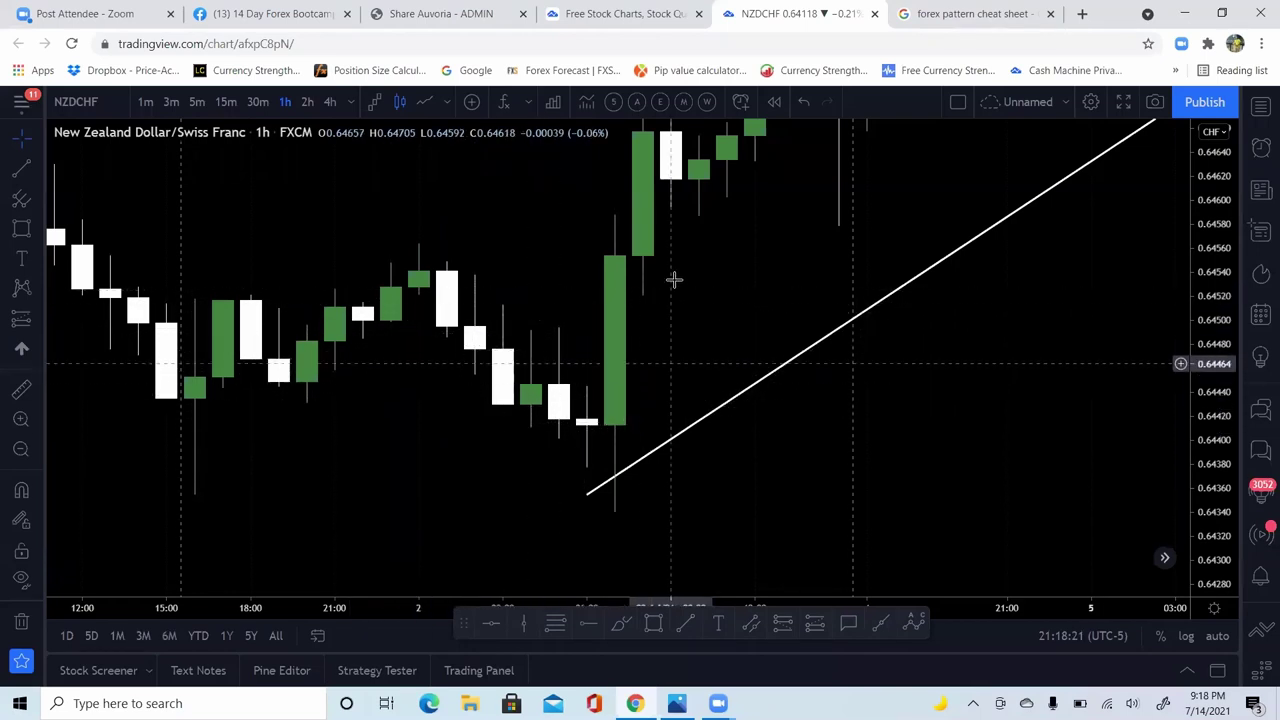
drag(690, 328, 757, 249)
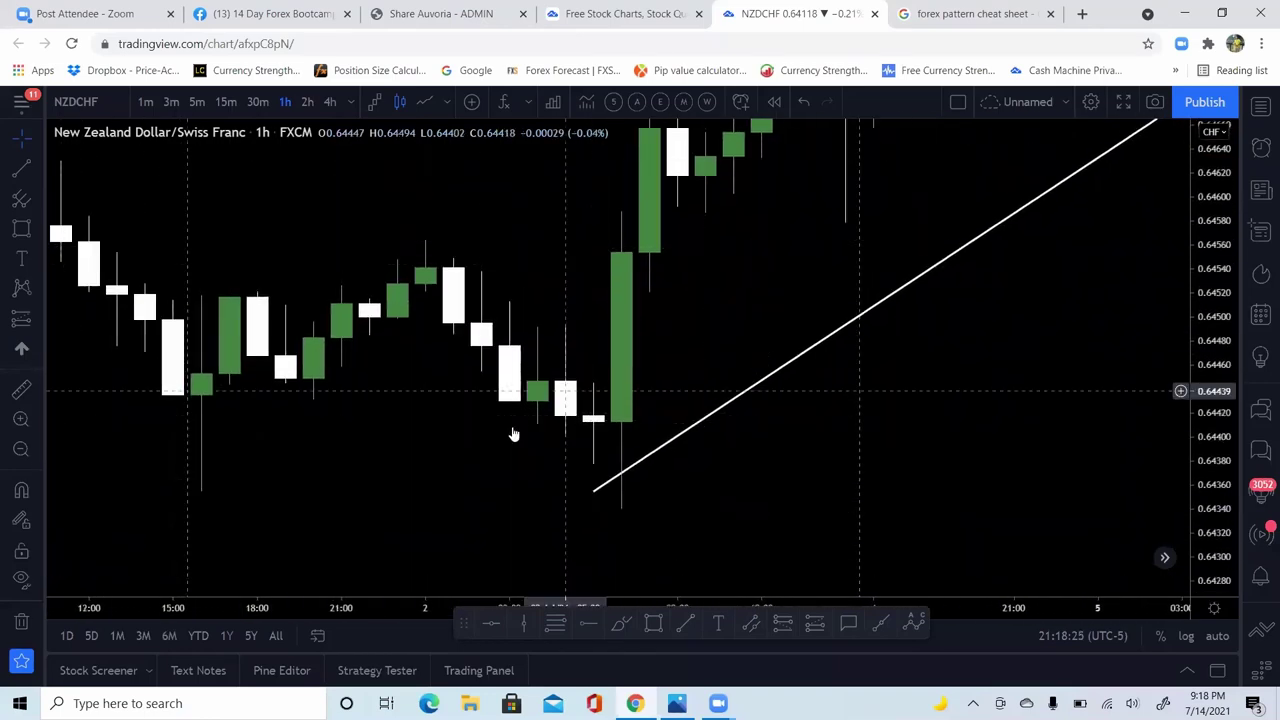
scroll(432, 449, left, 3)
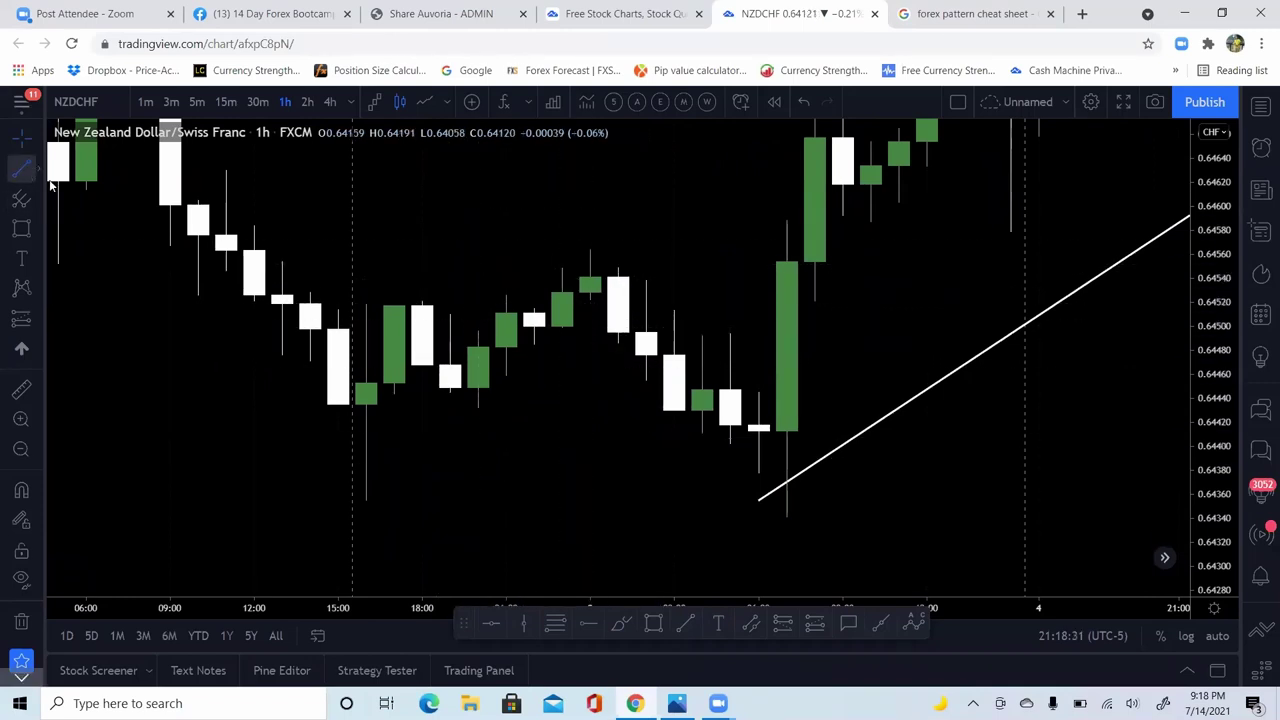
click(590, 281)
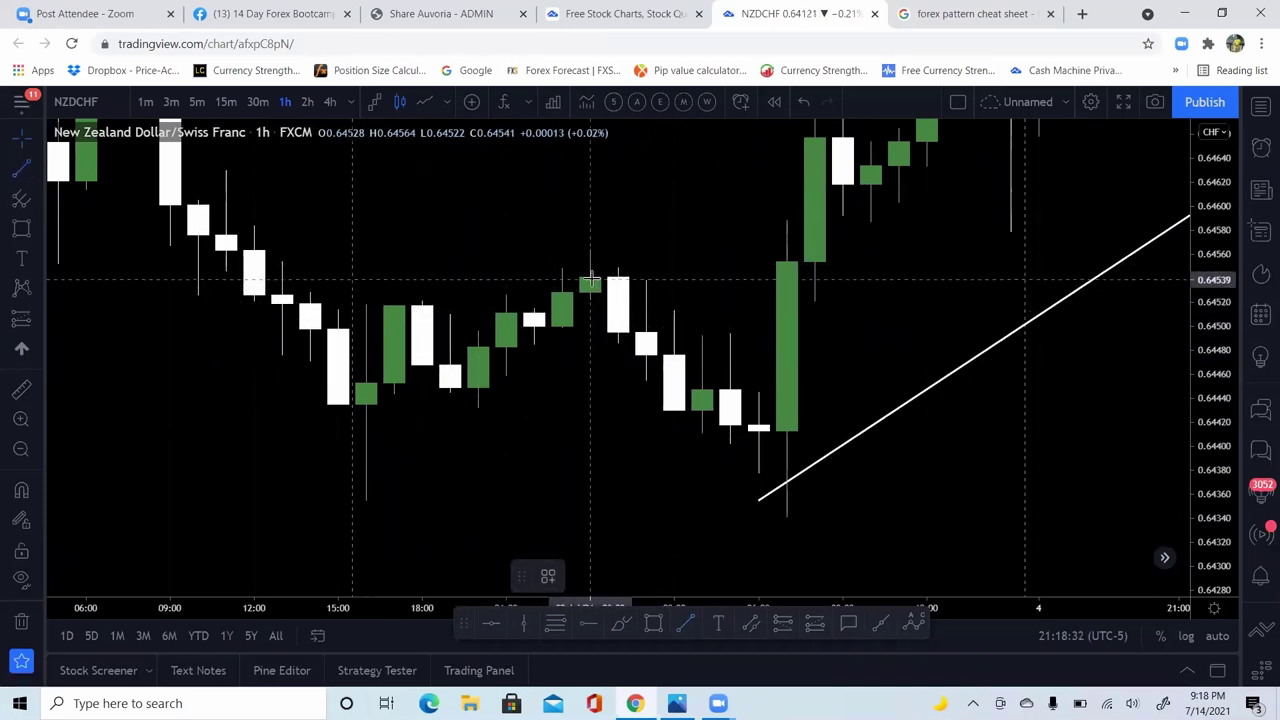
click(782, 488)
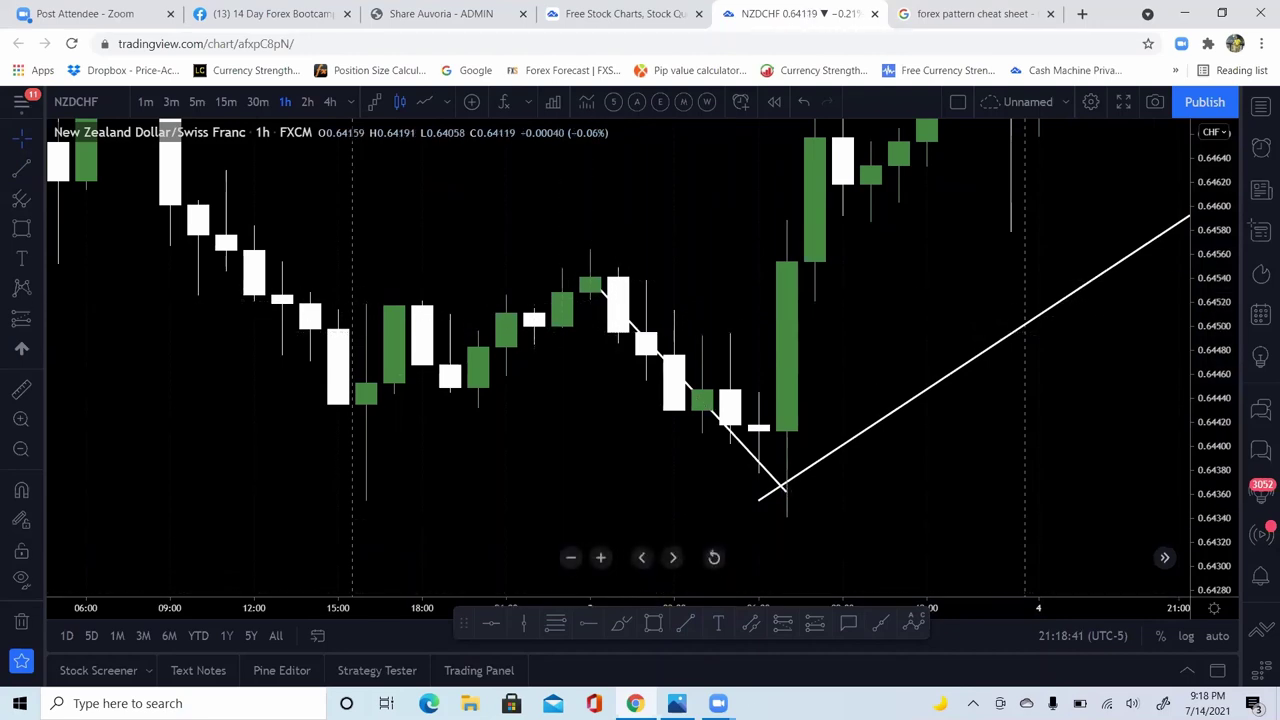
Step: Check the candlestick pattern reference image, and compare it with the 1 and 2 July candles on the NZDCHF chart
click(678, 640)
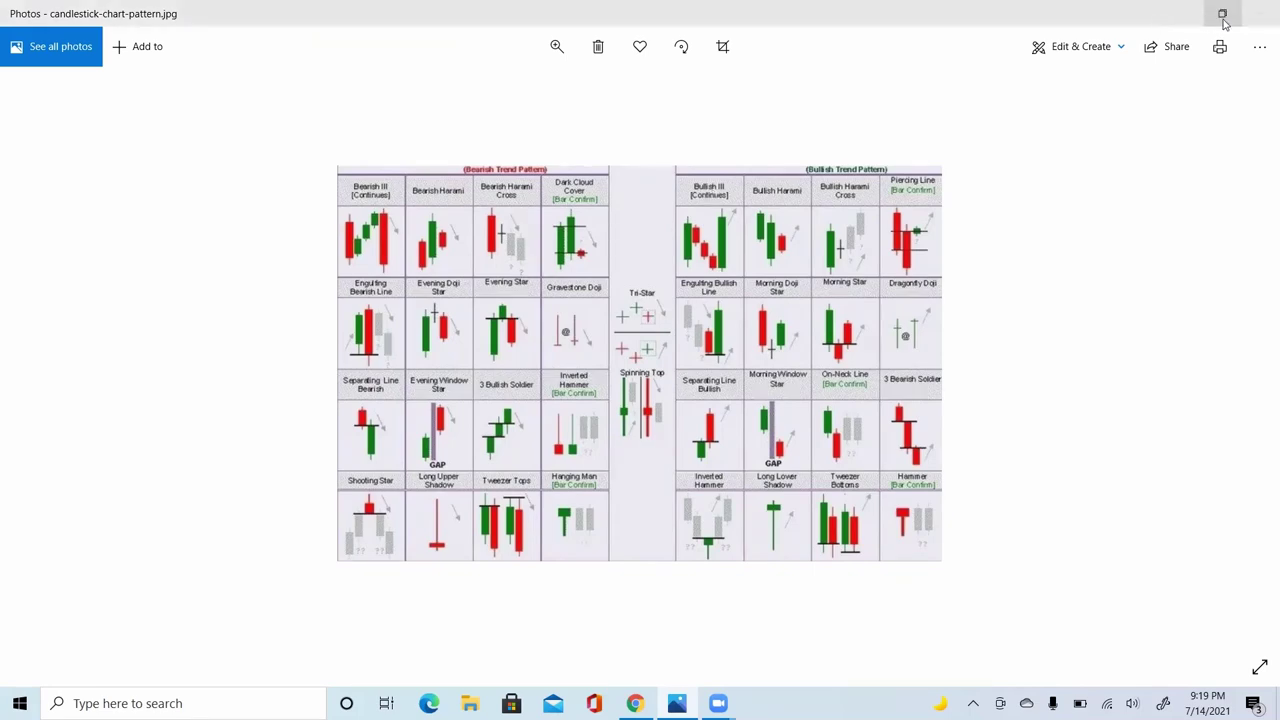
click(1186, 13)
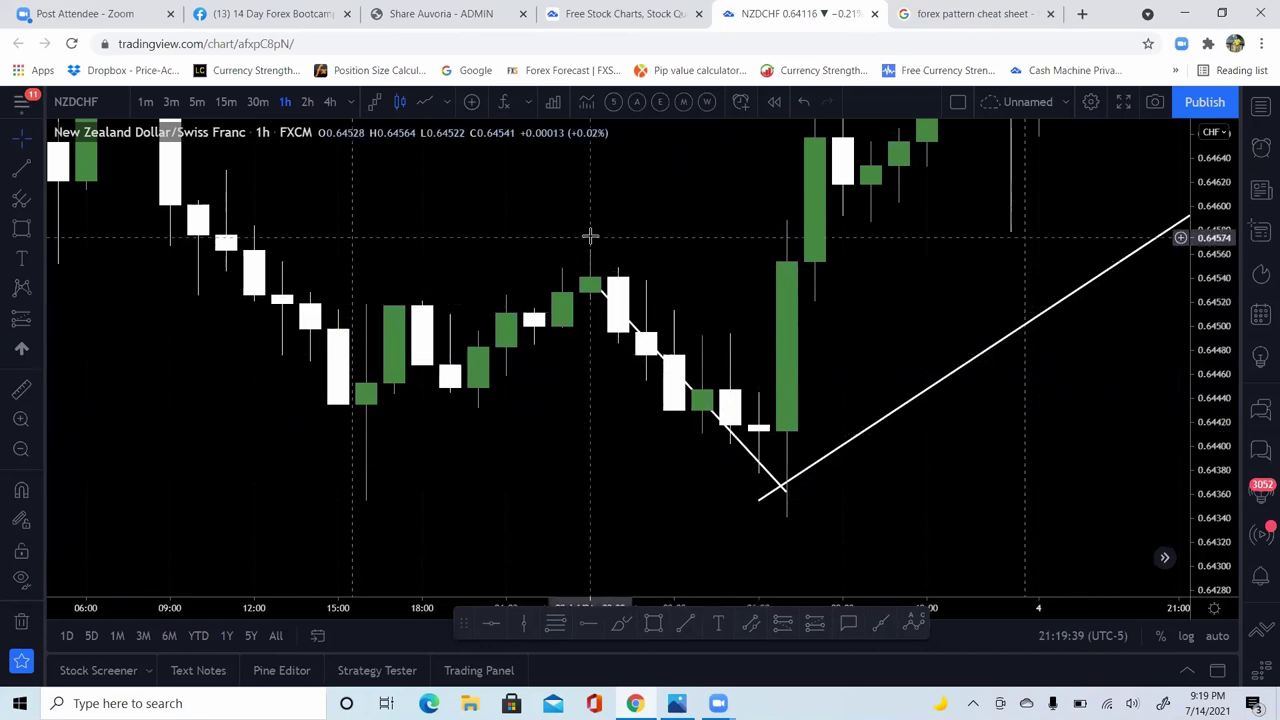
scroll(677, 323, left, 3)
scroll(423, 234, left, 2)
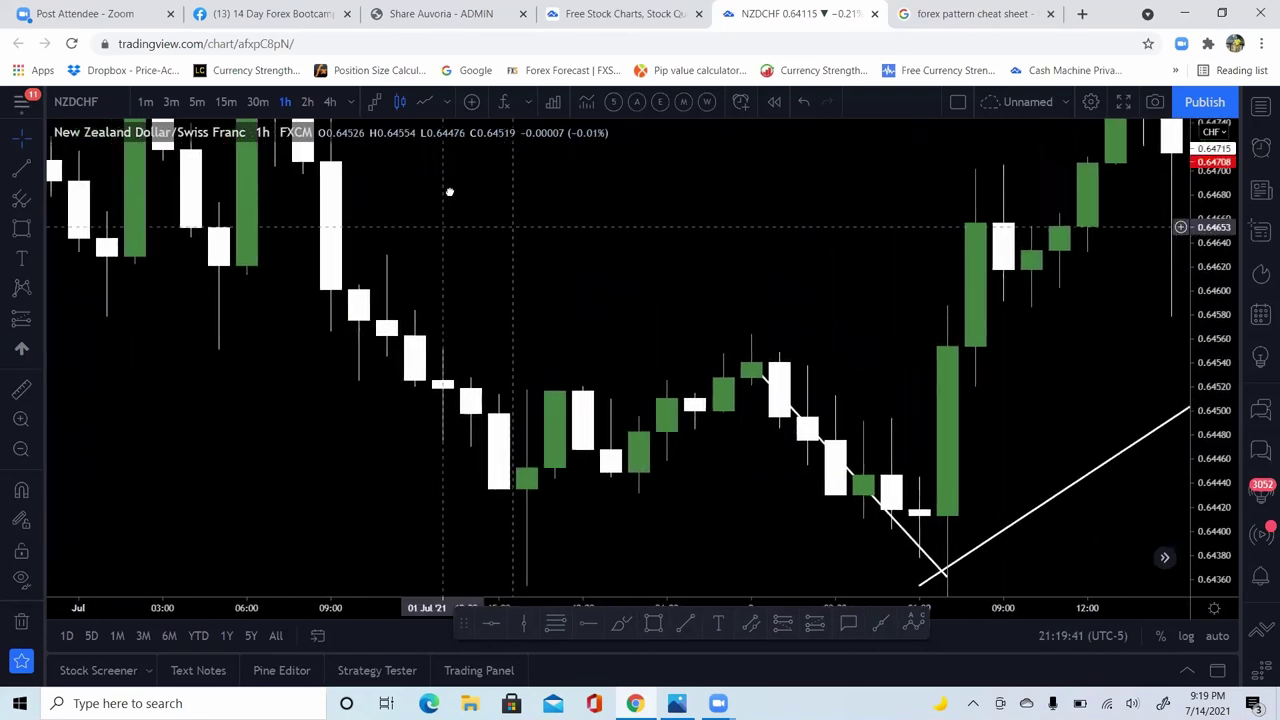
scroll(445, 225, left, 6)
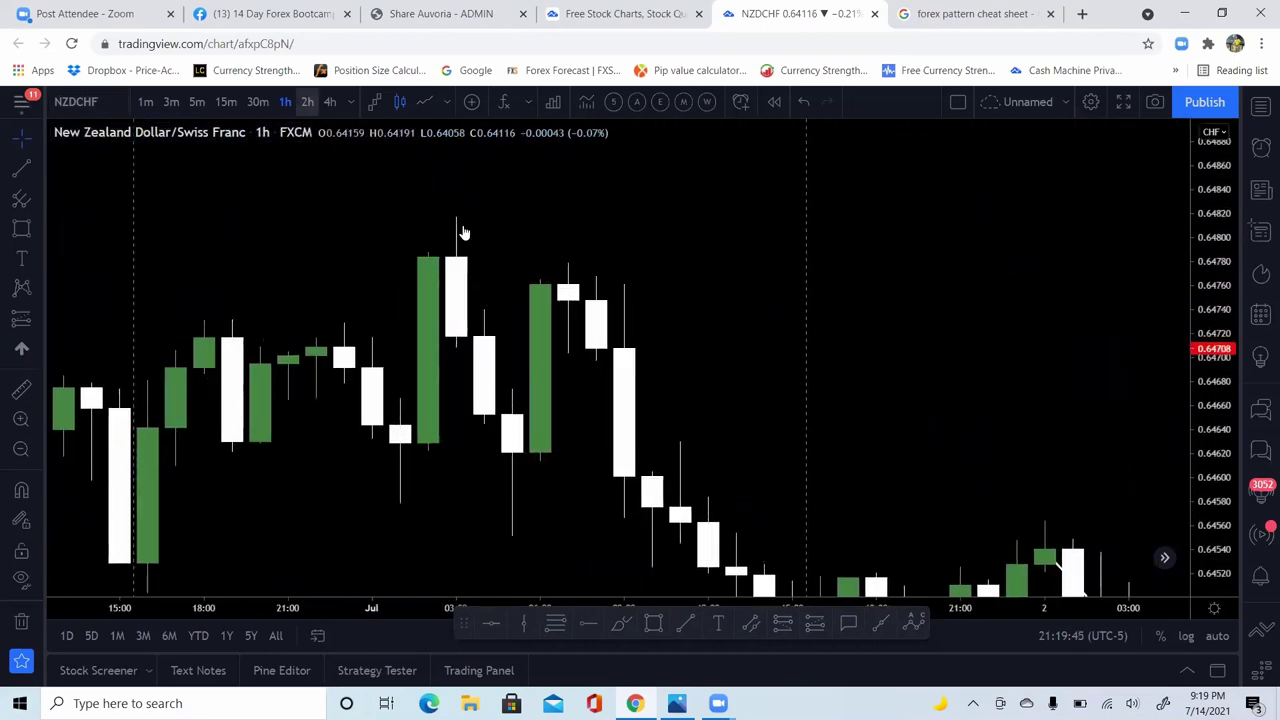
Step: Draw a trend line along the sharp drop from the 6 July peak near 0.654 down to about 0.646
click(21, 449)
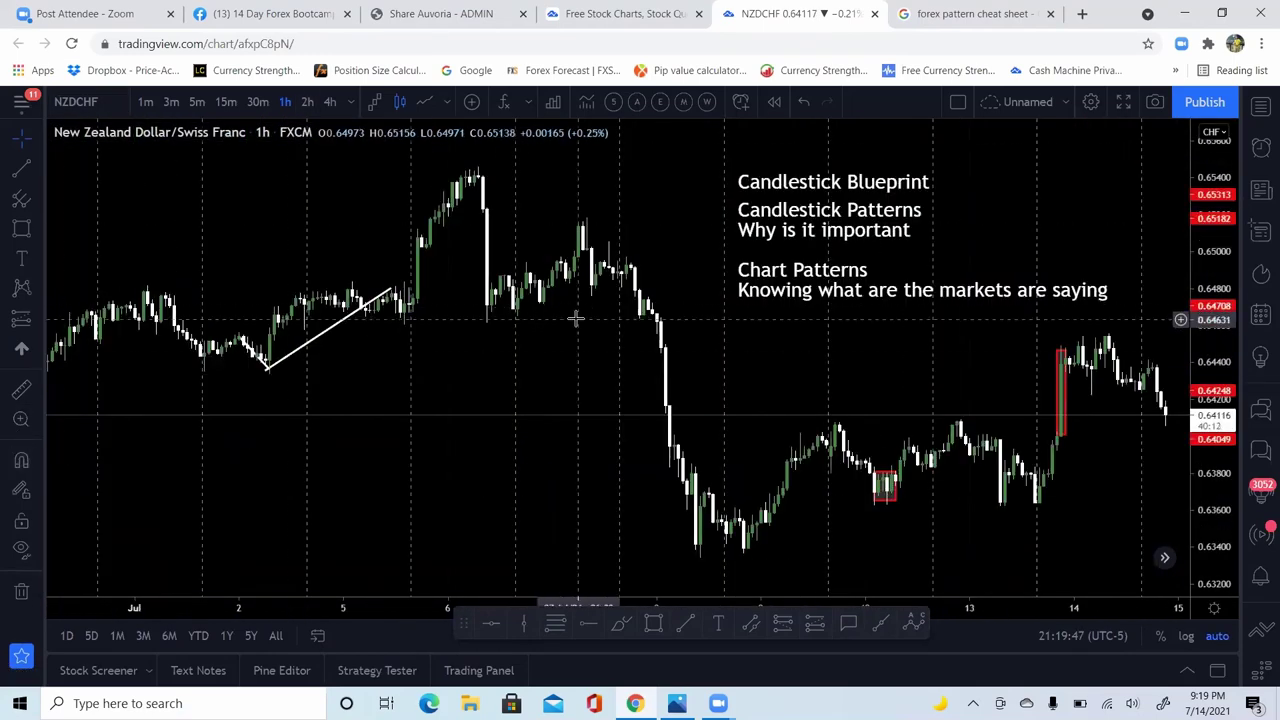
scroll(542, 342, left, 2)
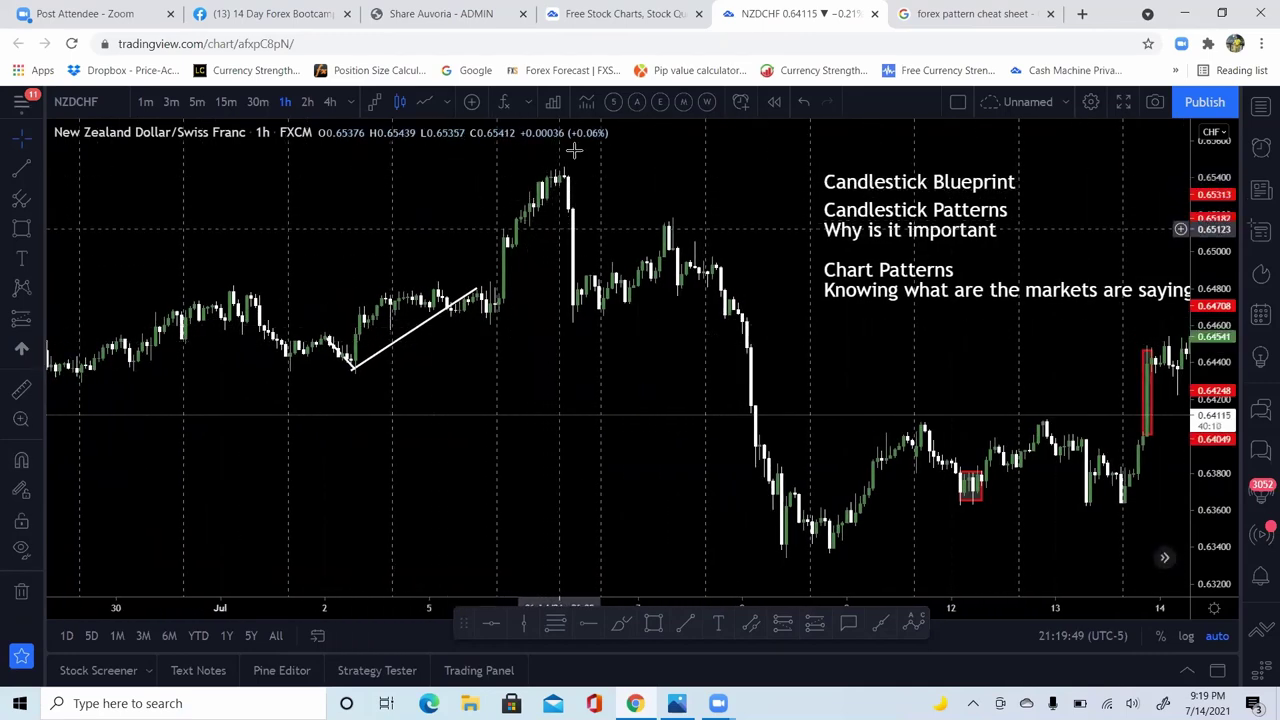
click(21, 170)
click(555, 175)
click(592, 325)
click(563, 329)
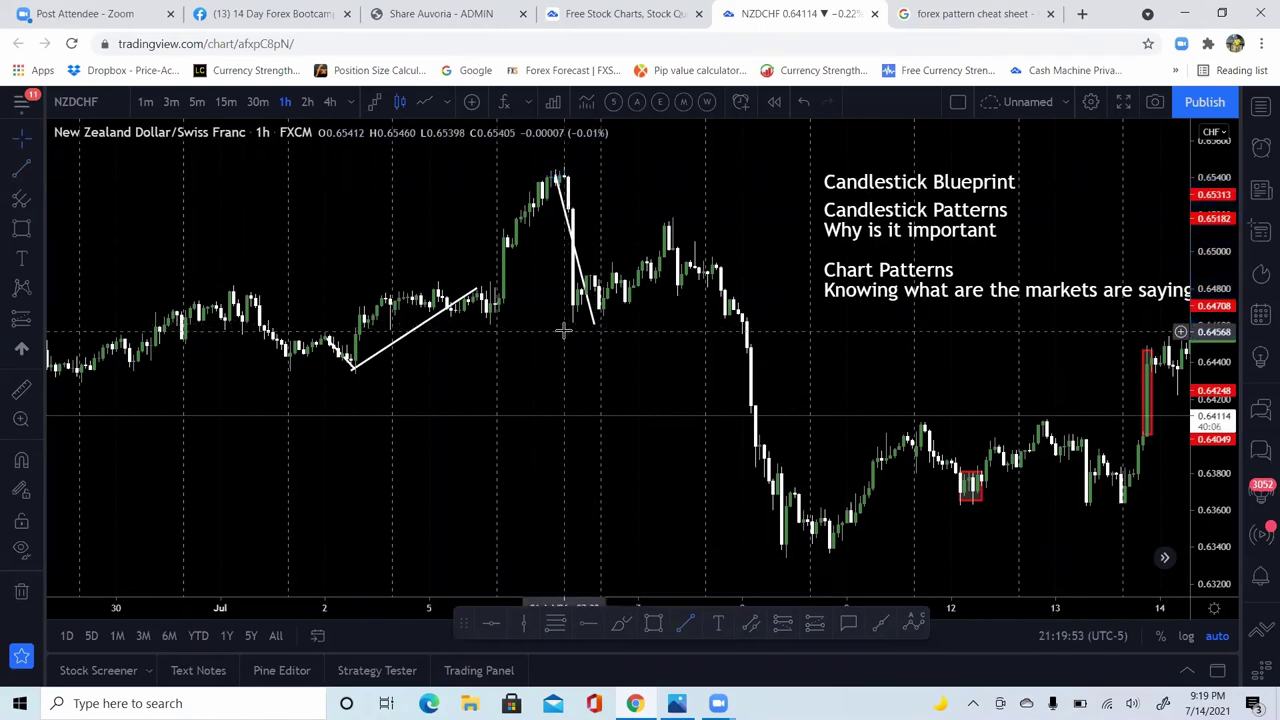
Step: Examine the 1-hour candles at the 6 July peak and the large bearish candles that follow it
click(20, 420)
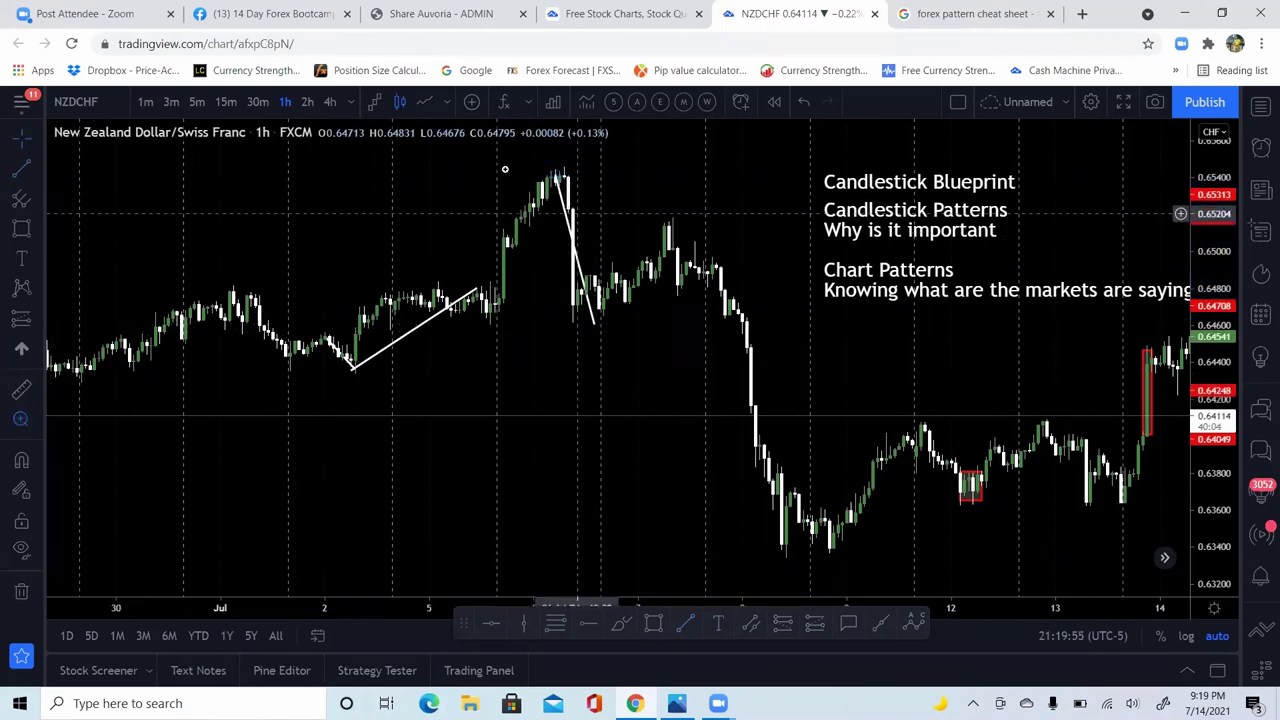
drag(494, 155, 597, 209)
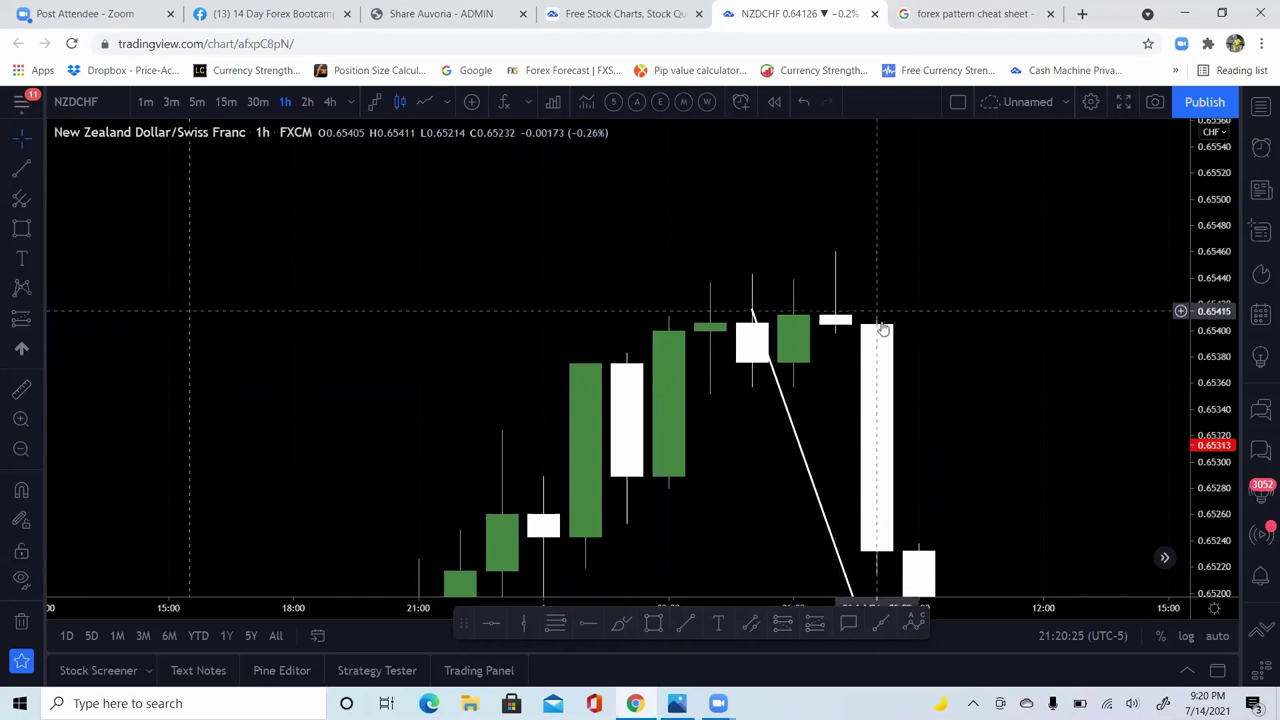
drag(926, 411, 836, 188)
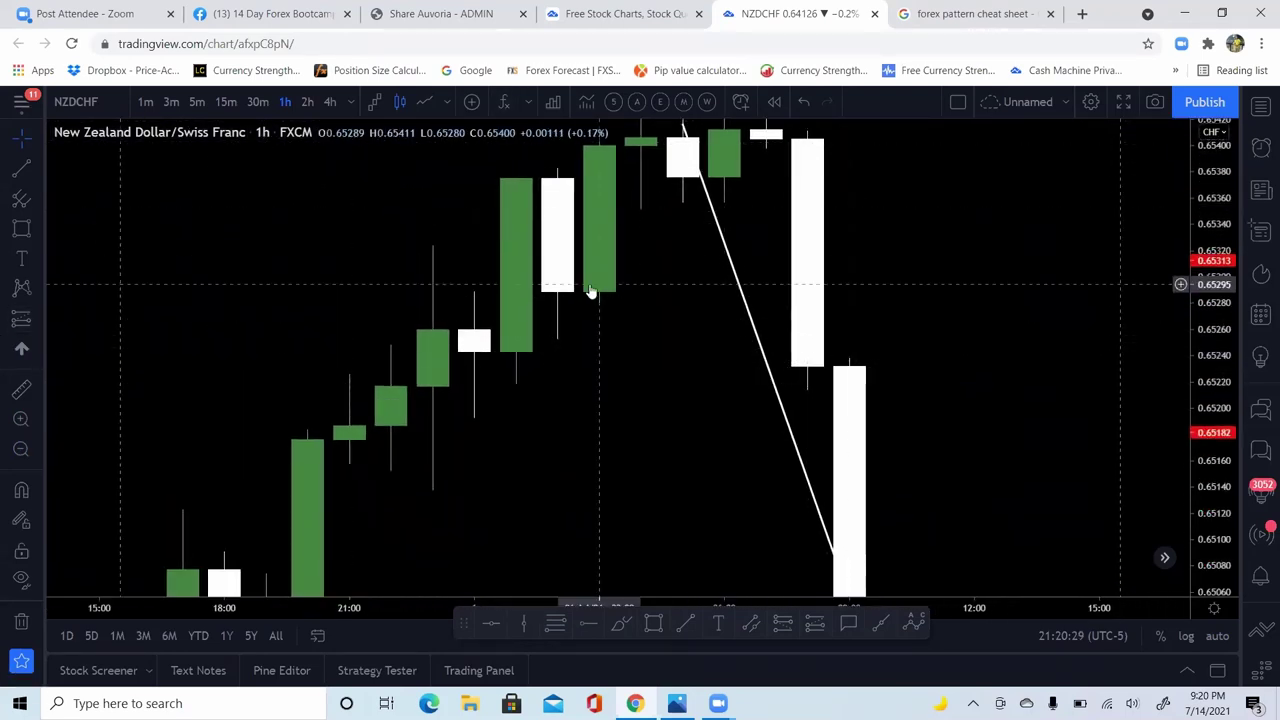
drag(666, 277, 655, 397)
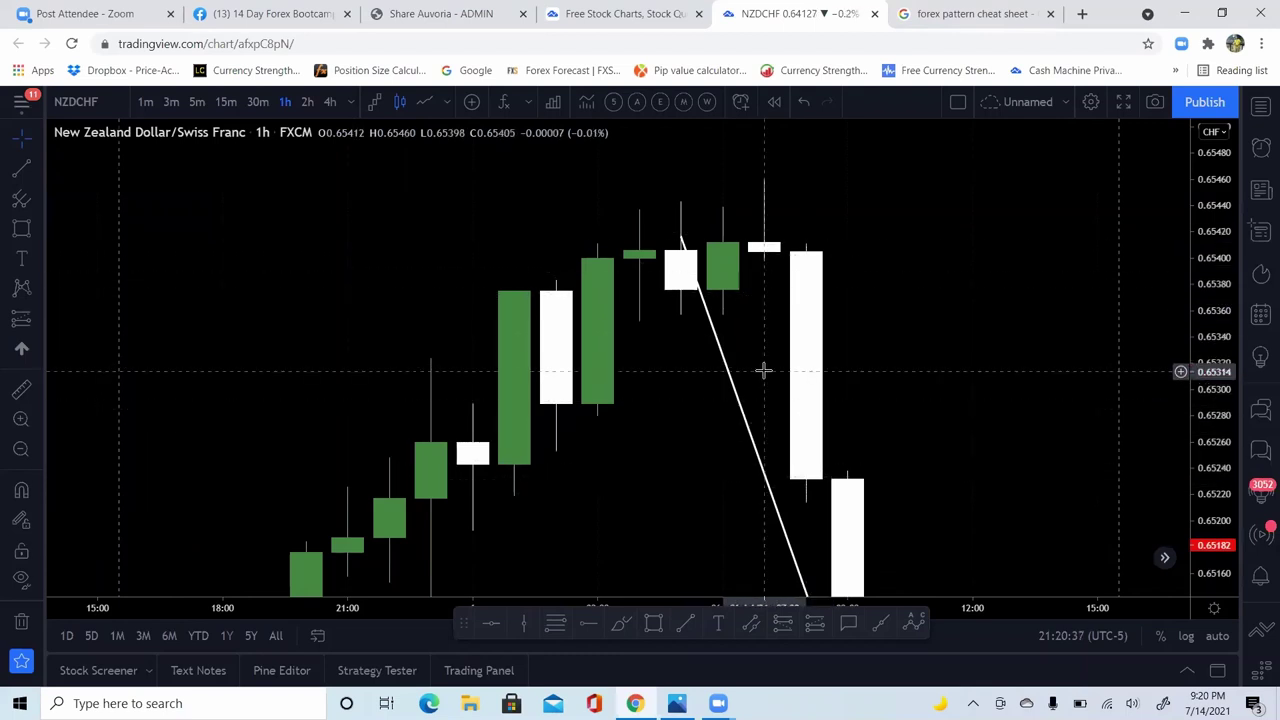
drag(766, 369, 687, 240)
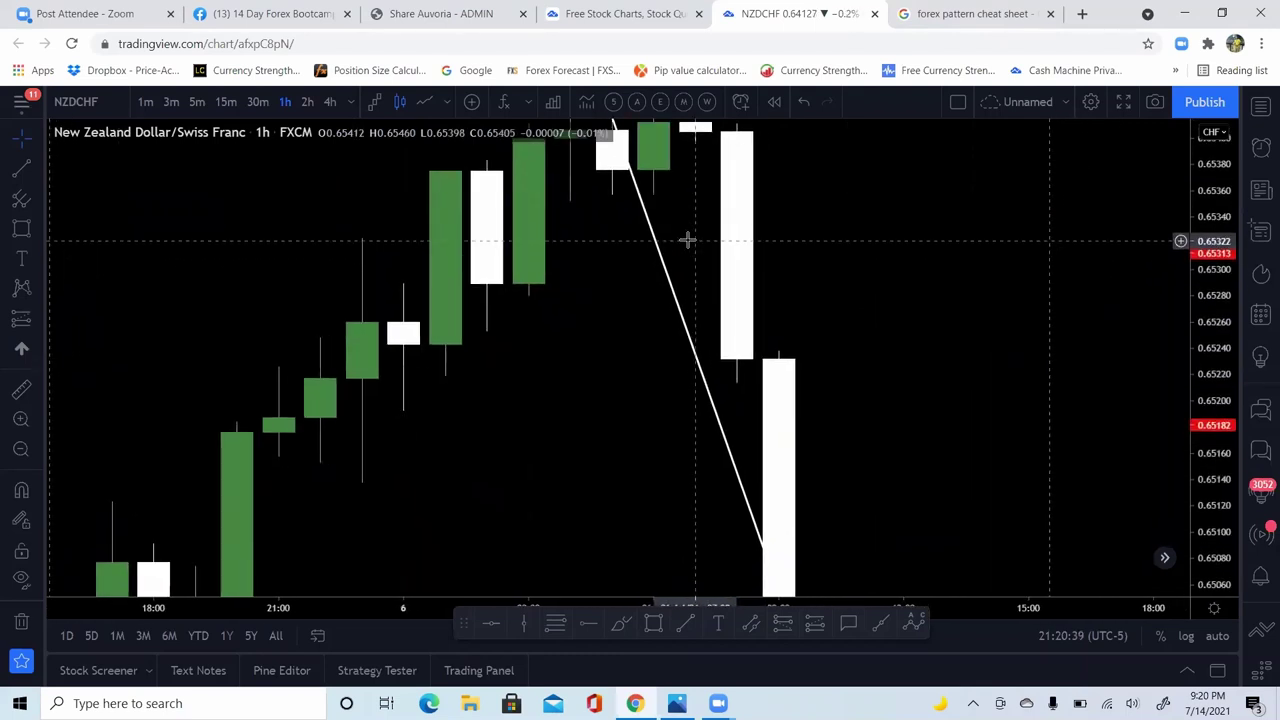
drag(600, 303, 523, 531)
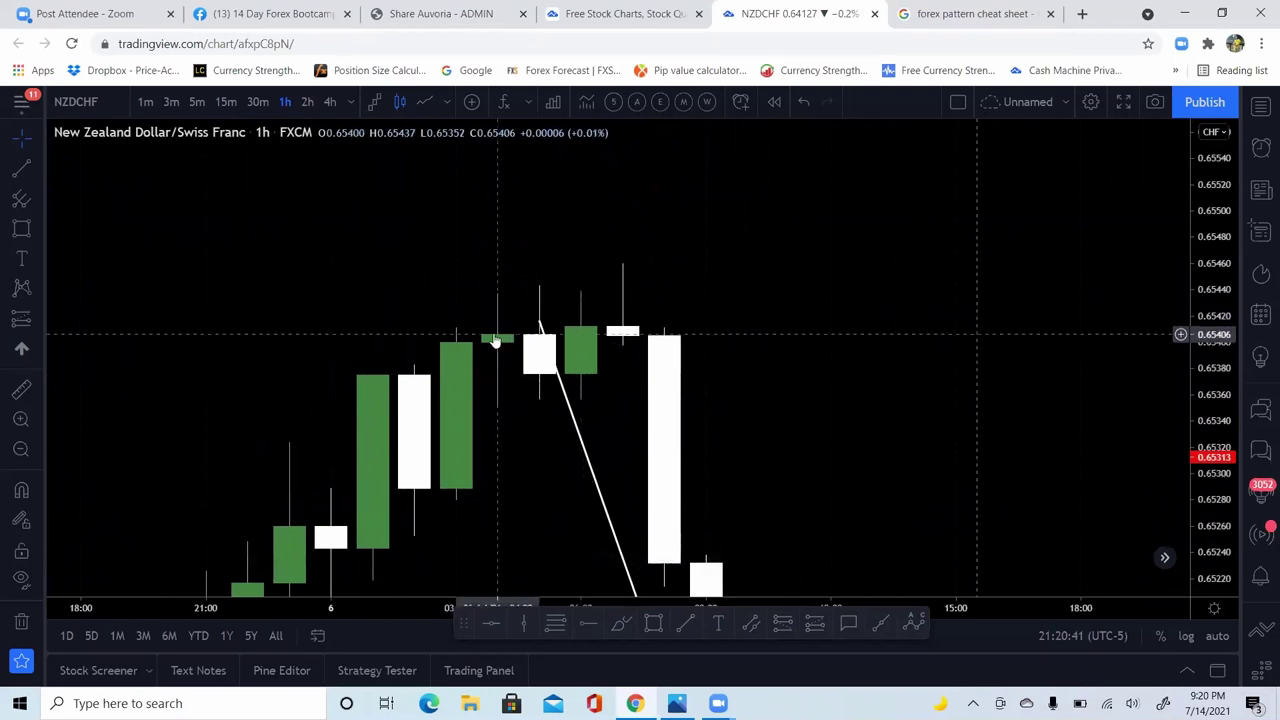
Step: Switch the NZDCHF chart to the 4-hour timeframe with automatic price scaling
click(330, 102)
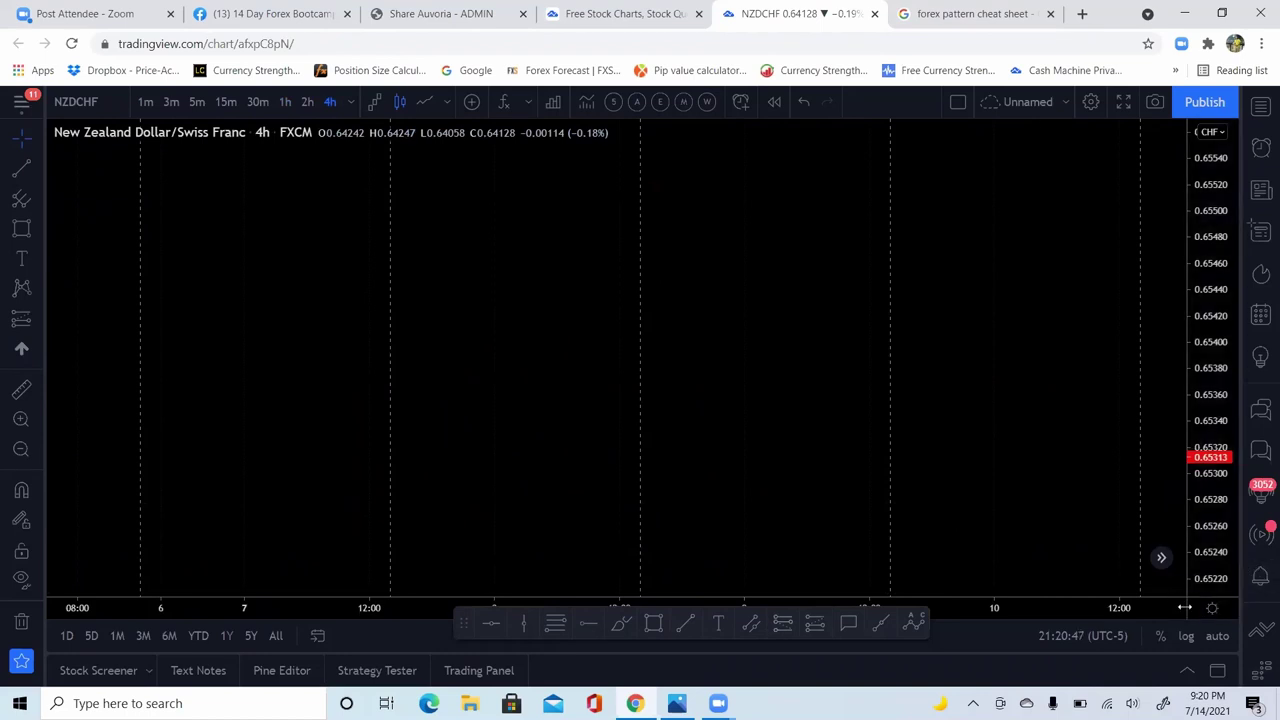
click(1208, 636)
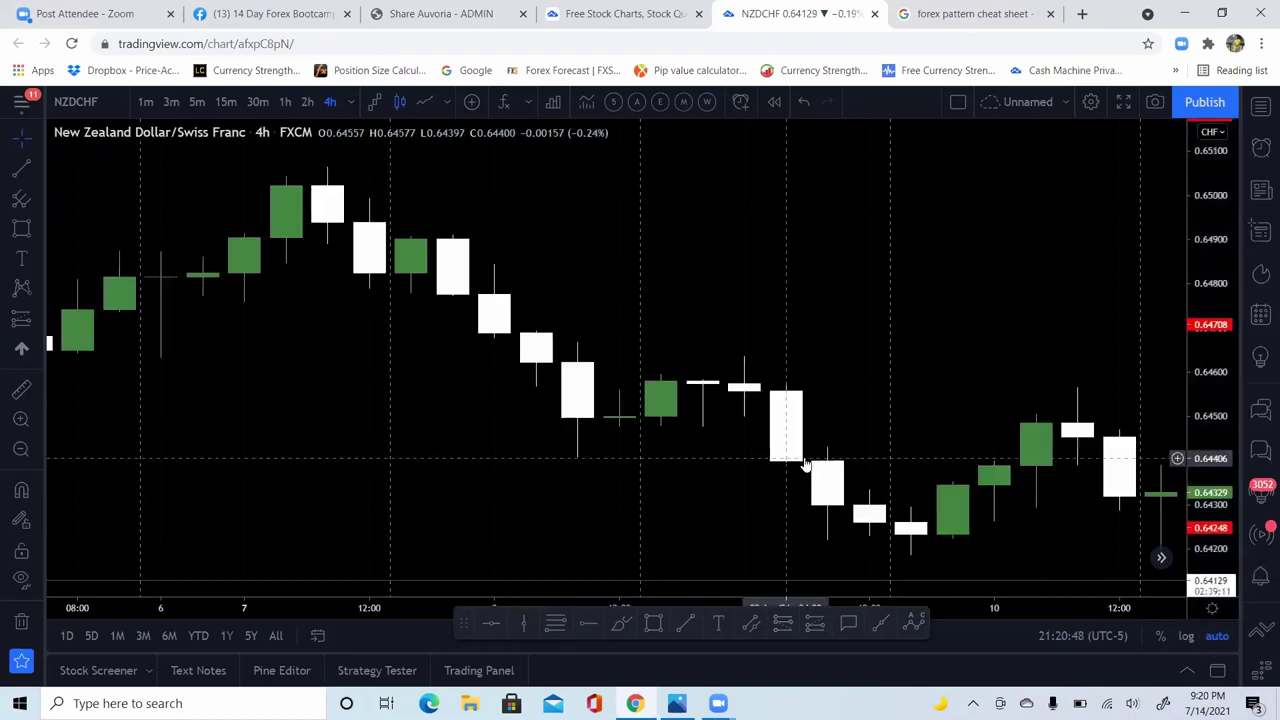
click(26, 449)
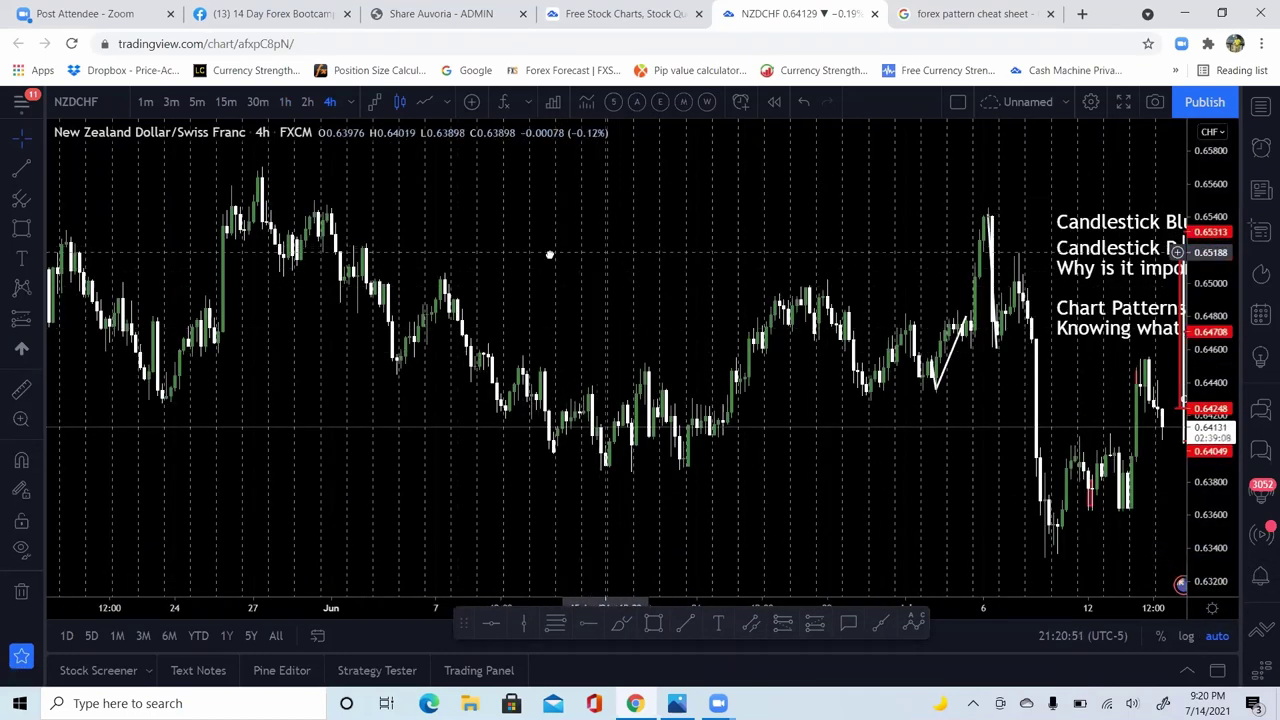
scroll(553, 255, right, 2)
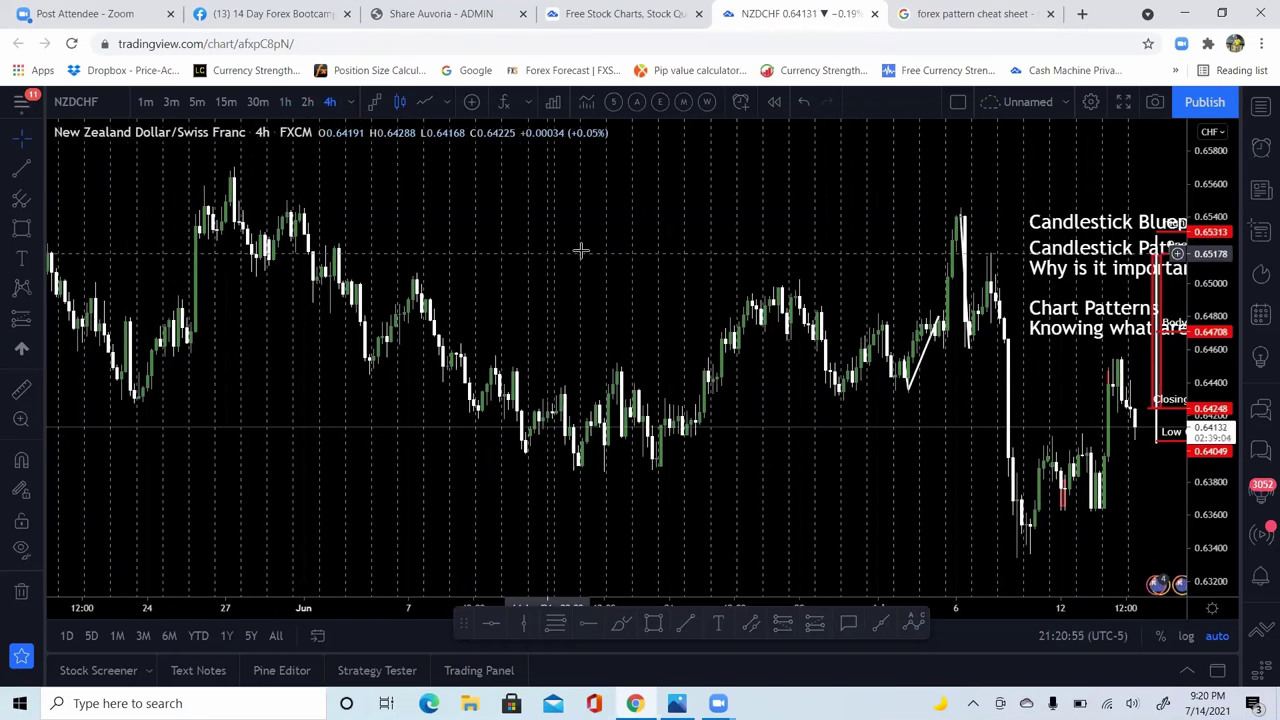
drag(751, 194, 503, 197)
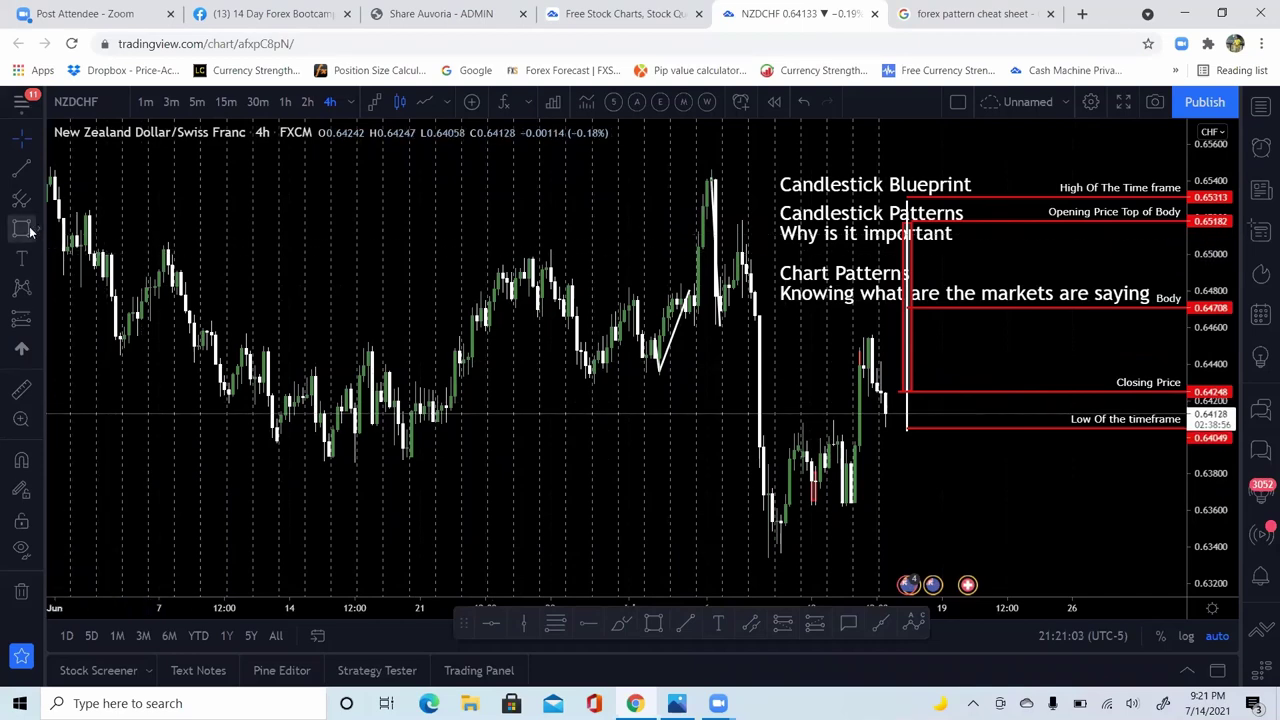
Step: Examine the 4-hour candles at the bottom of the sharp July drop near 0.6354, including the small-bodied candles before the bullish reversal
click(20, 418)
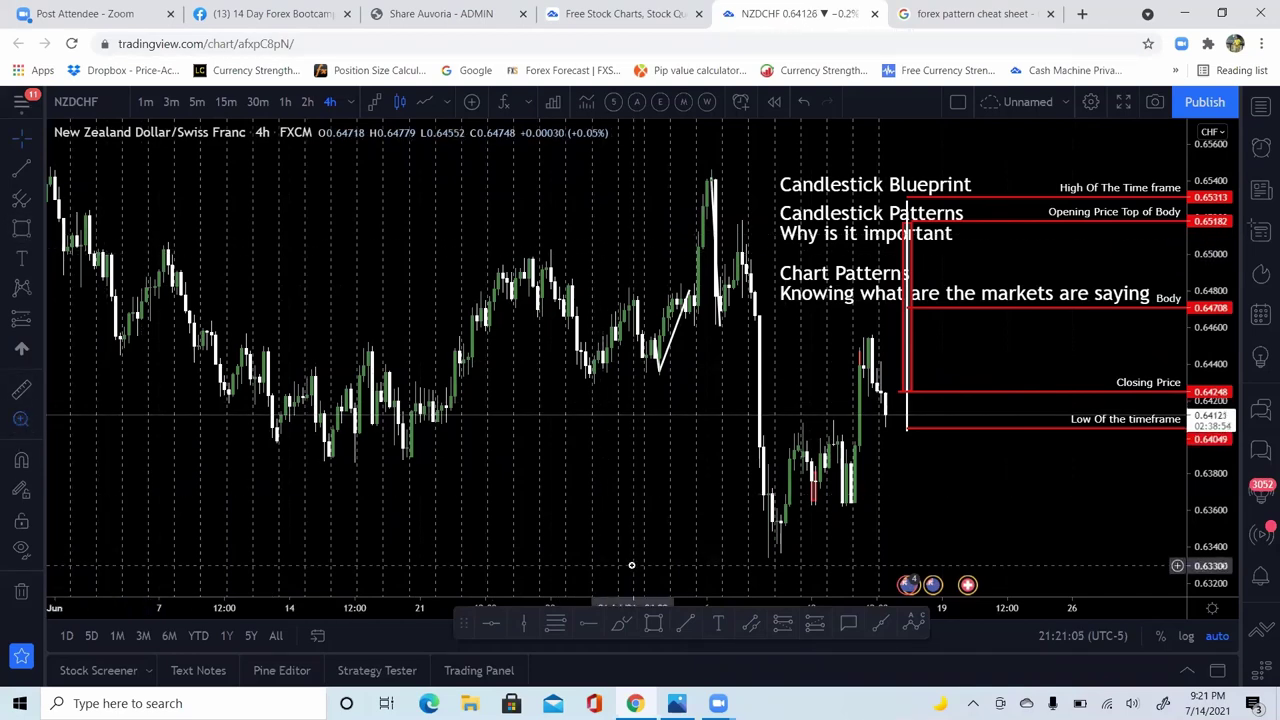
drag(760, 517, 815, 562)
drag(720, 291, 620, 414)
drag(610, 259, 651, 331)
click(694, 306)
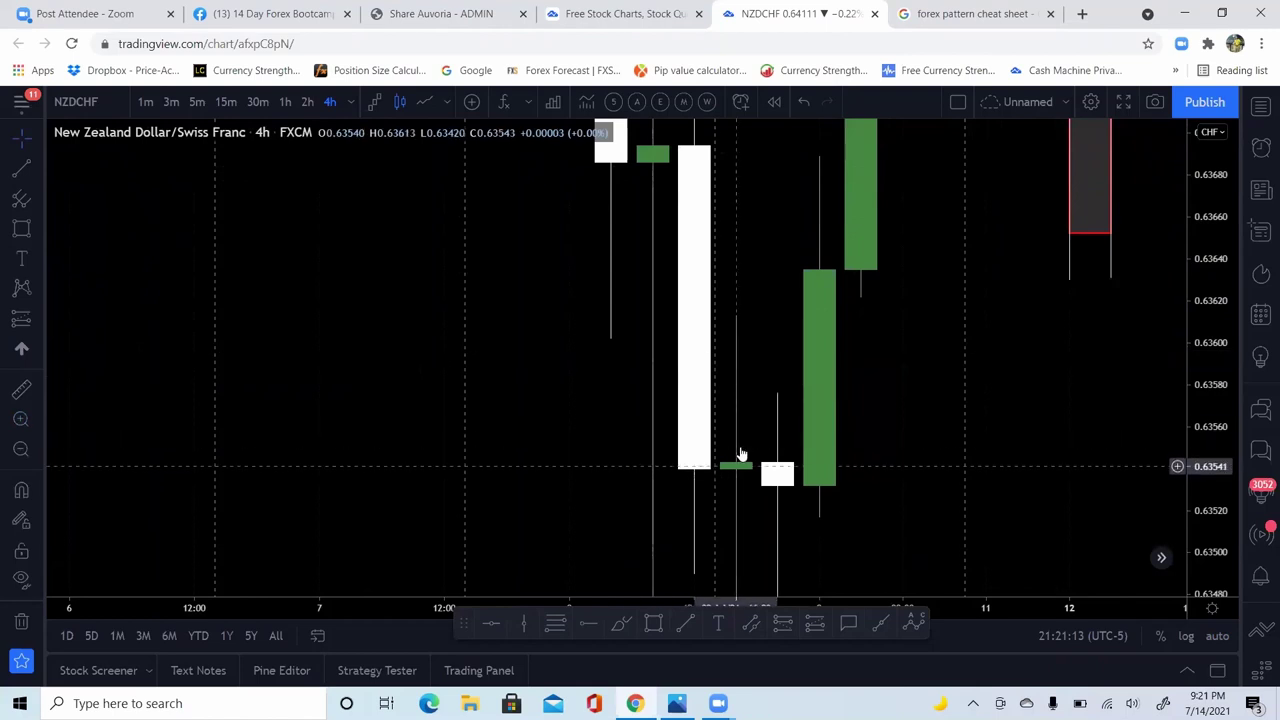
click(777, 473)
drag(780, 414, 769, 264)
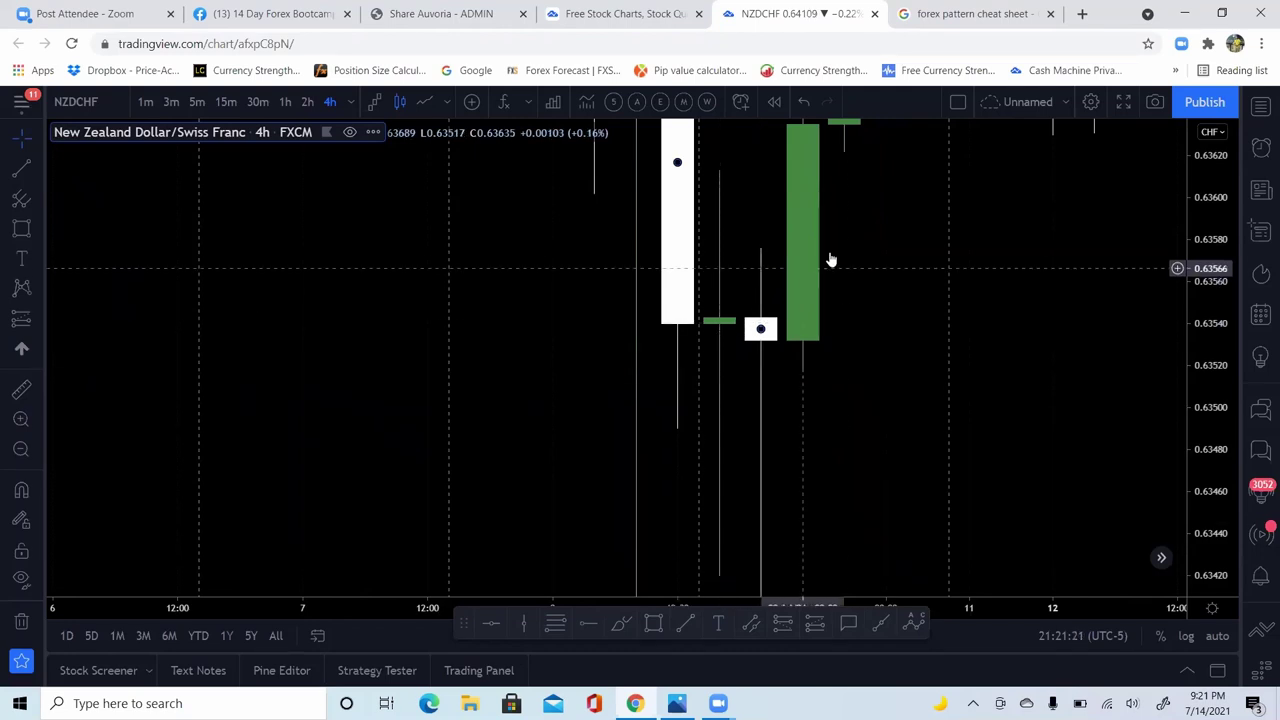
drag(828, 278, 793, 400)
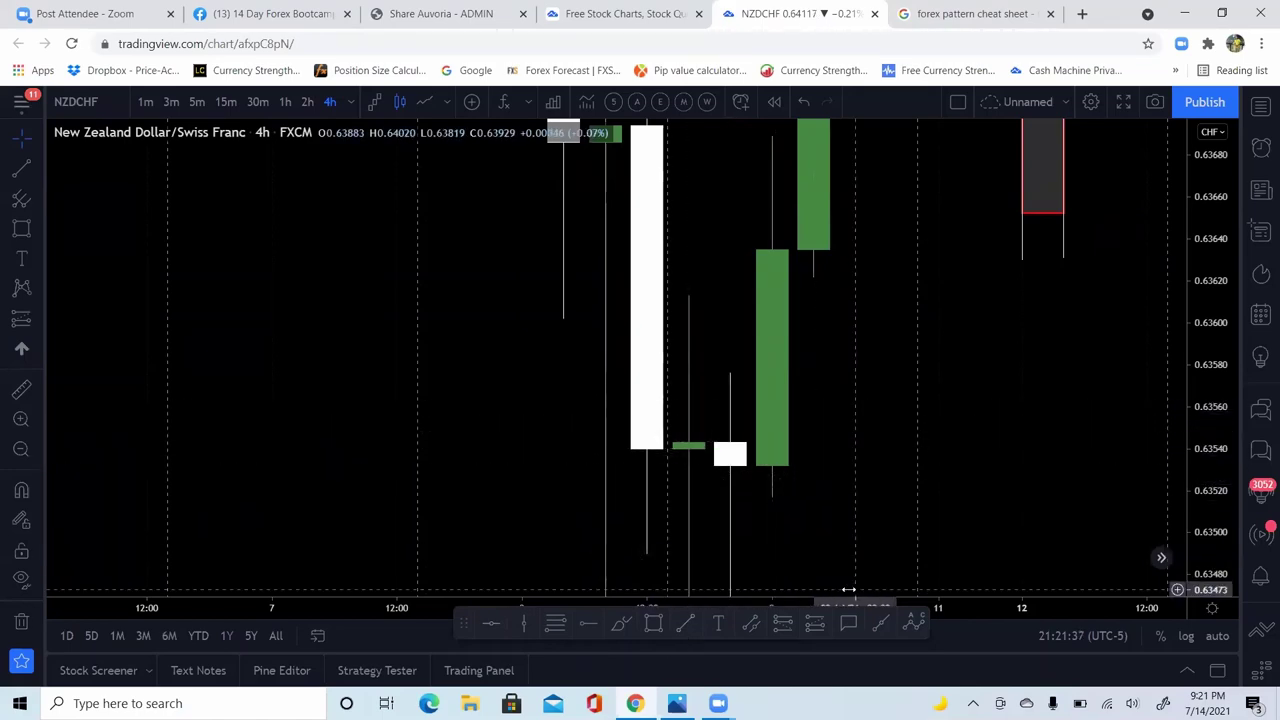
Step: Look at the candlestick reference image again, and search Google for "forex candle patterns" in place of the pattern cheat sheet query
click(677, 703)
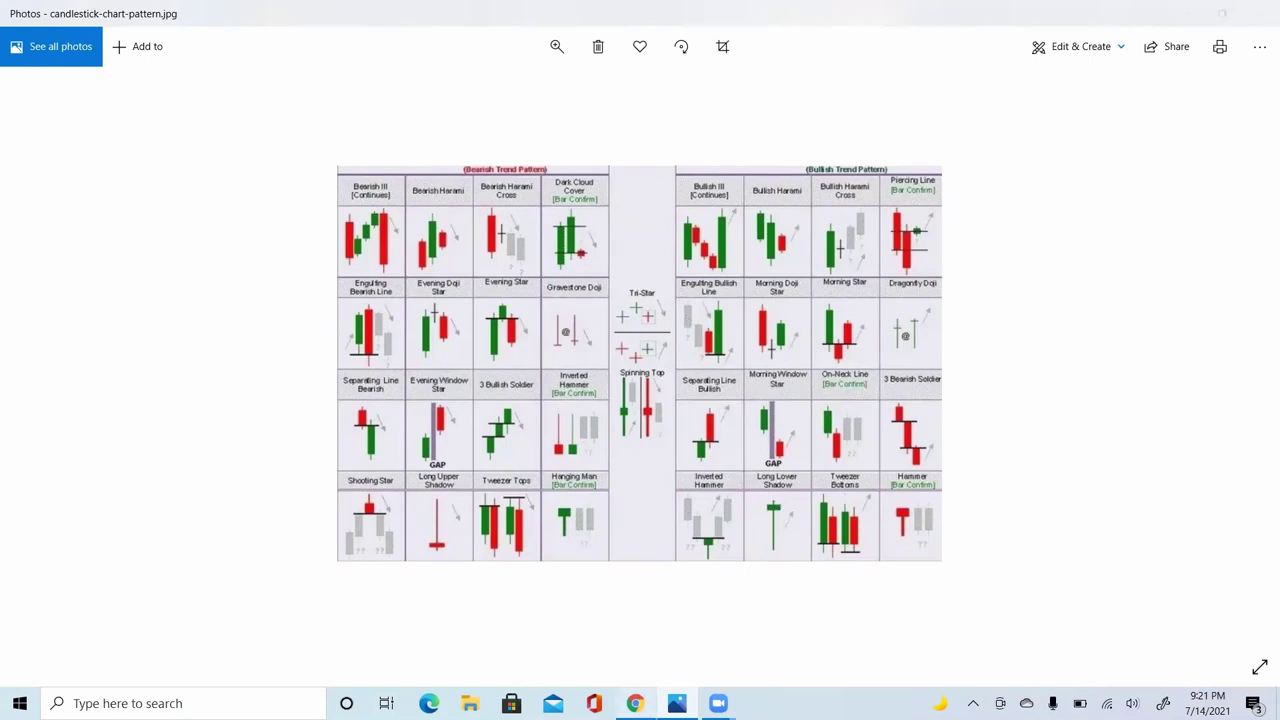
click(635, 703)
click(957, 22)
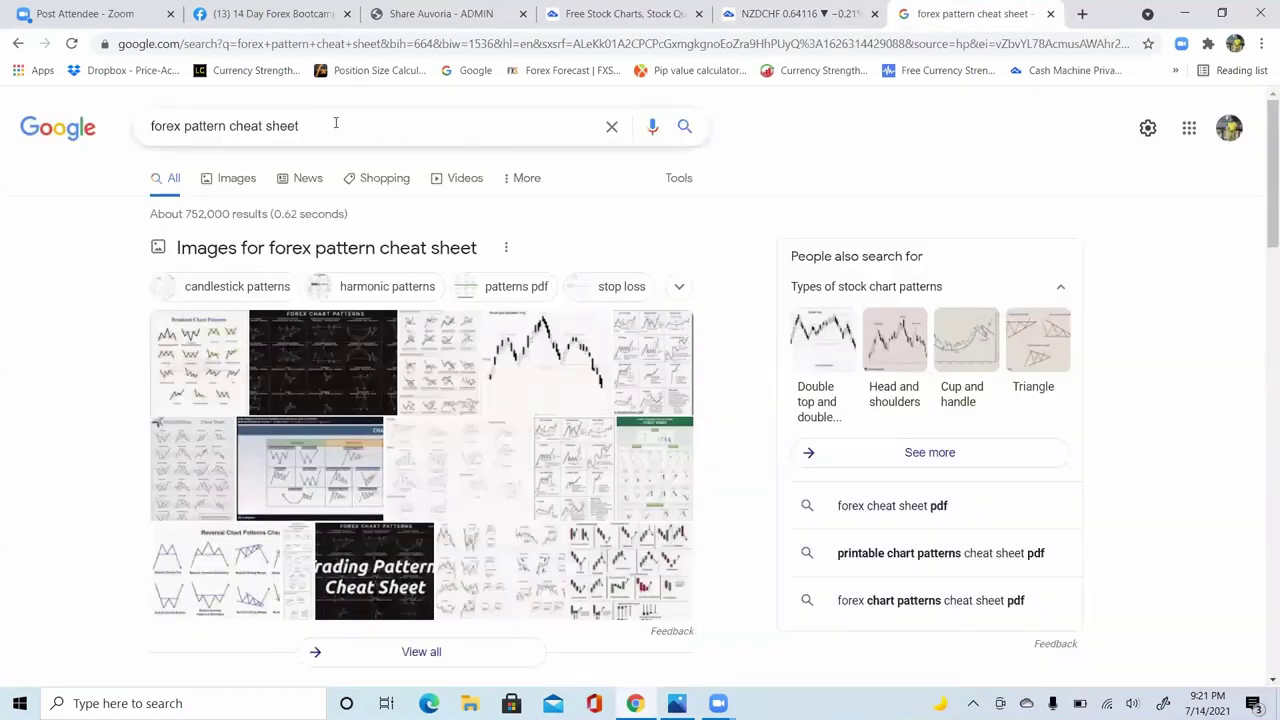
drag(336, 122, 200, 127)
key(BackSpace)
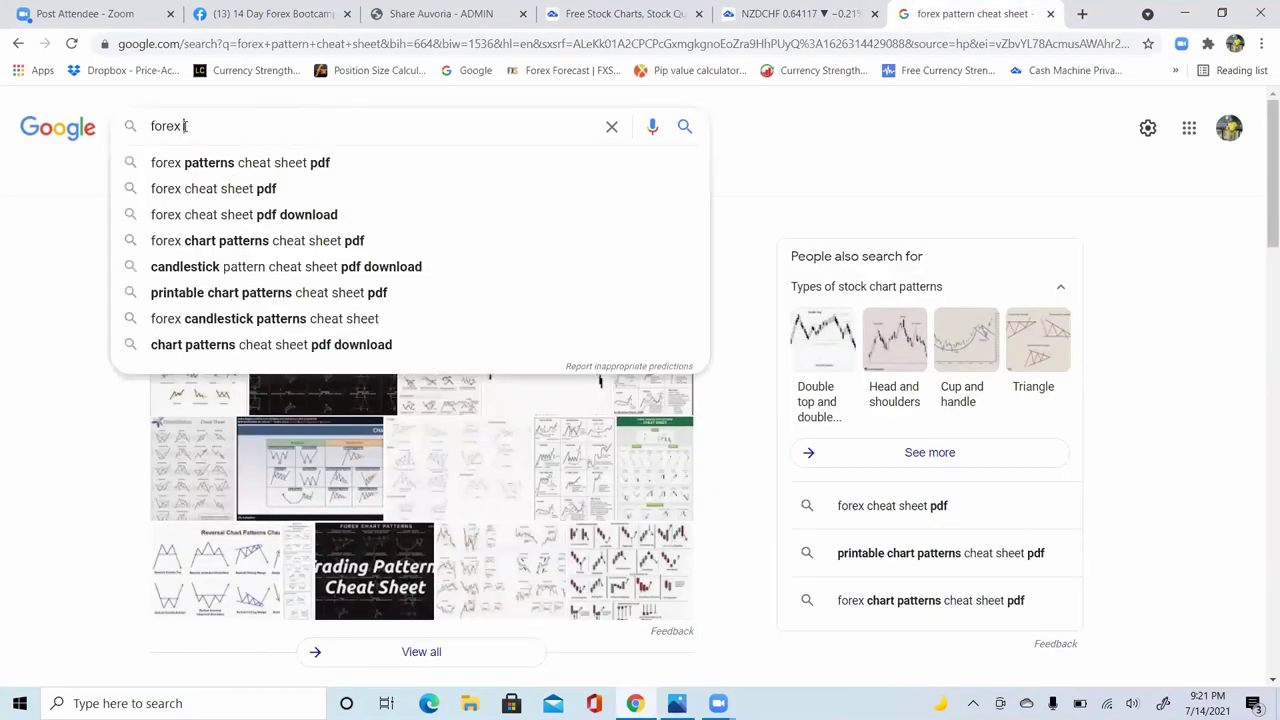
text(can)
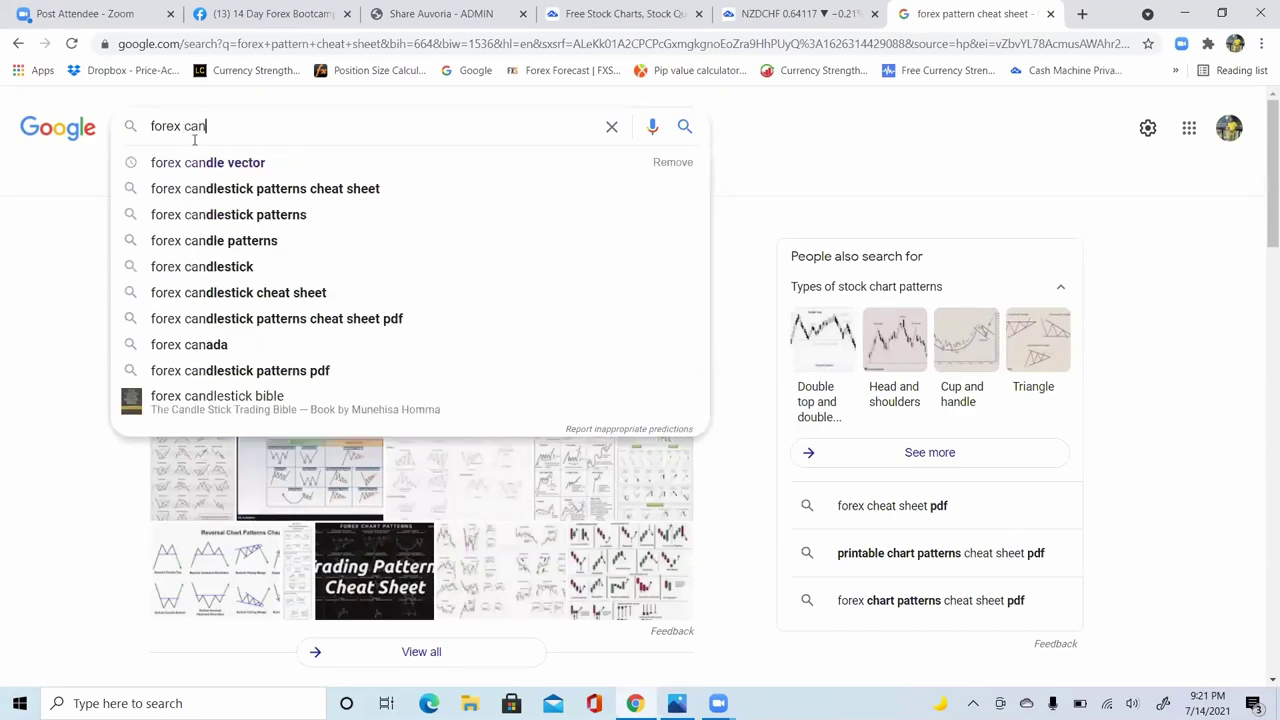
click(219, 247)
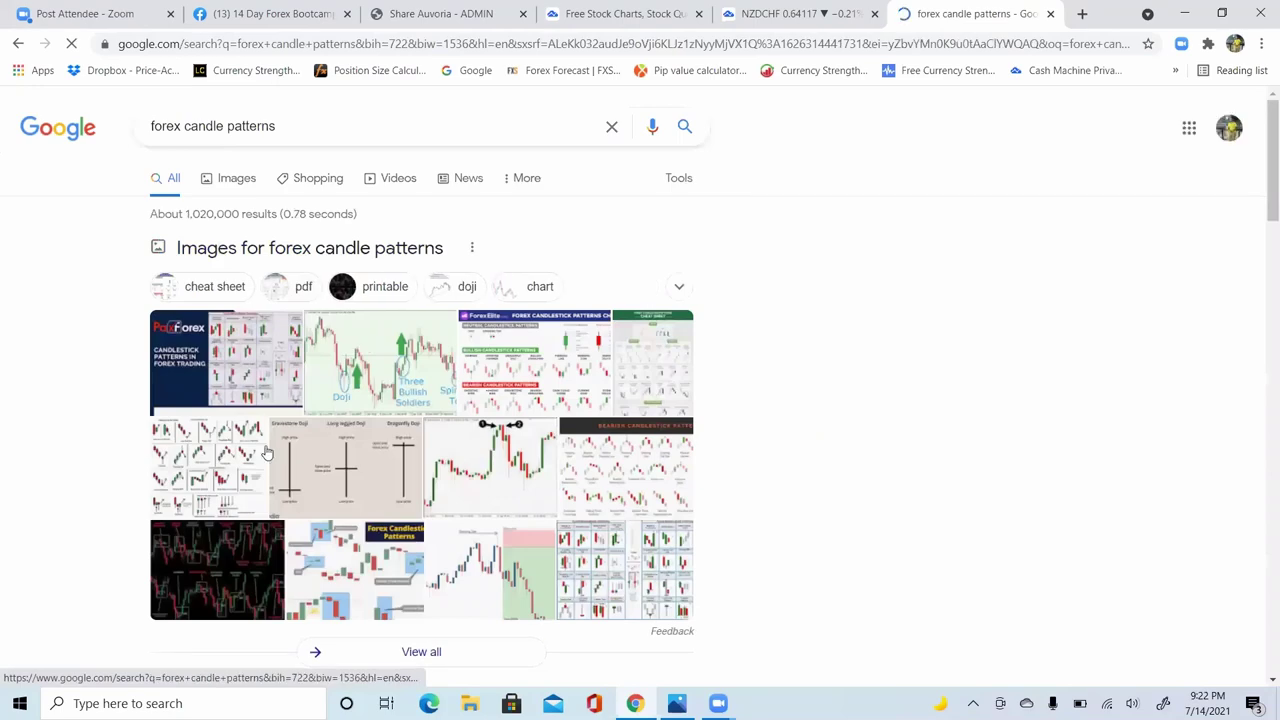
Step: Open the Candlestick Patterns image from the results and its source page on Pinterest
click(219, 473)
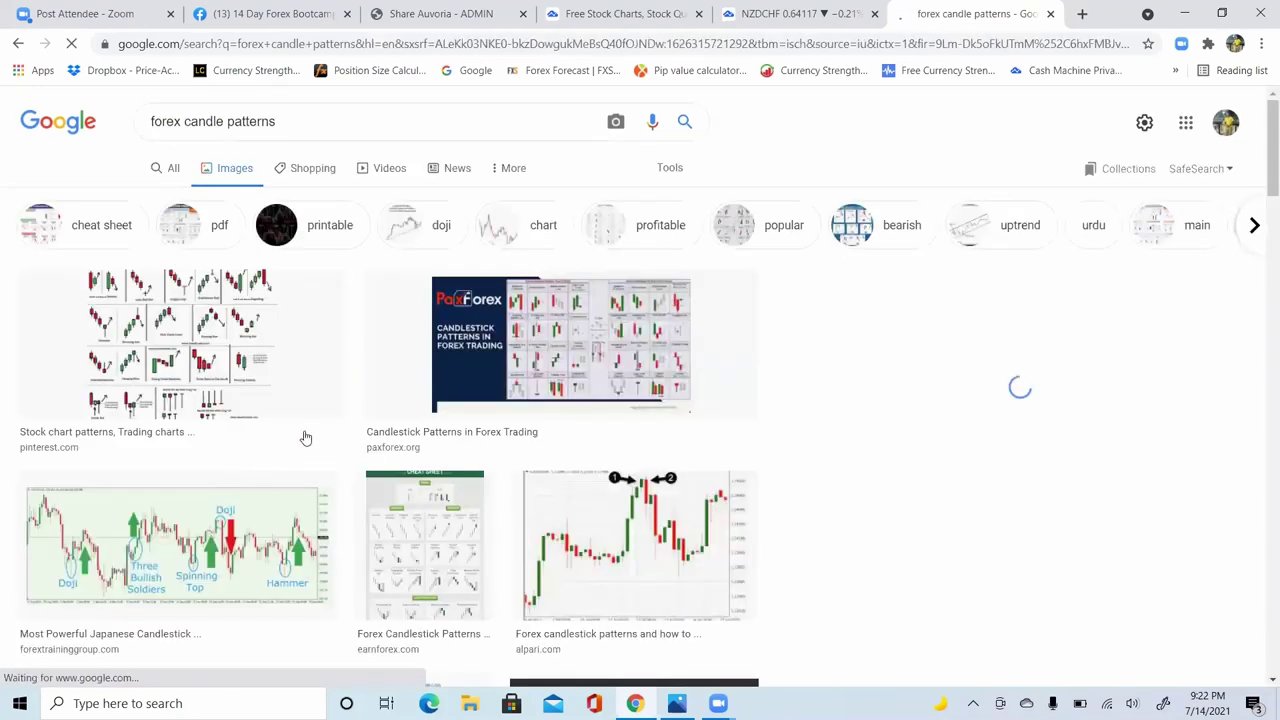
click(249, 371)
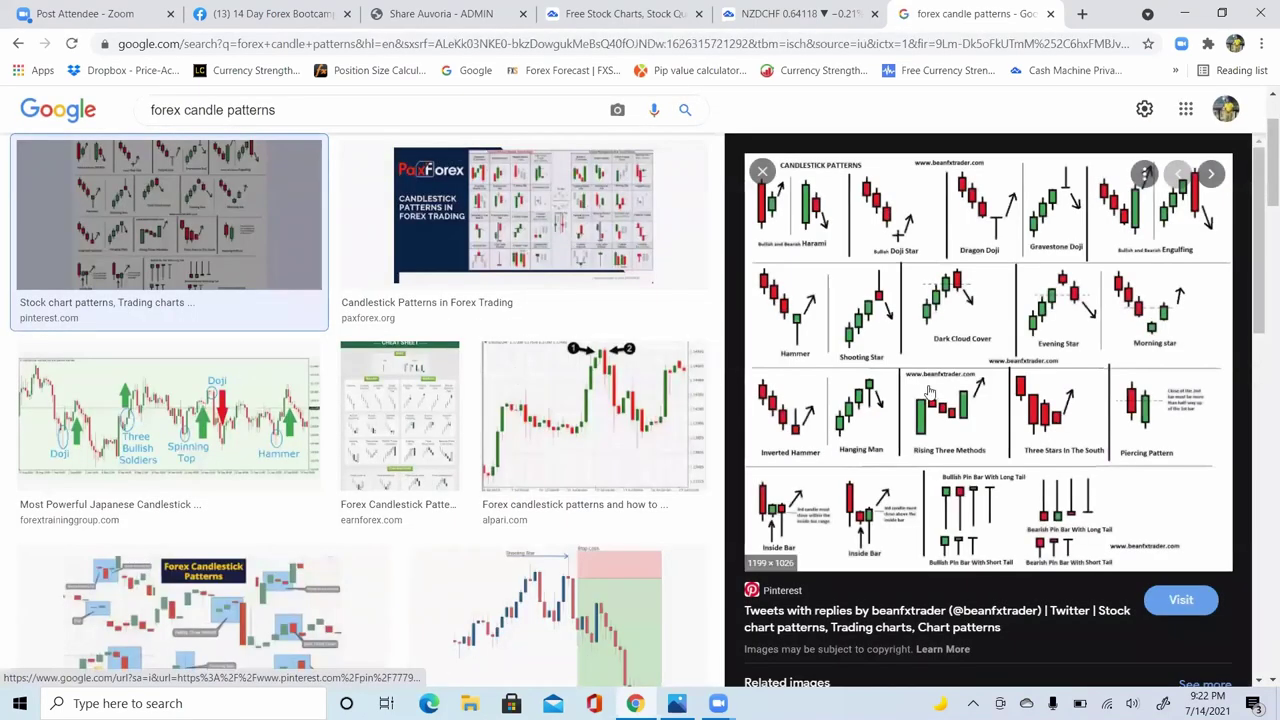
click(929, 391)
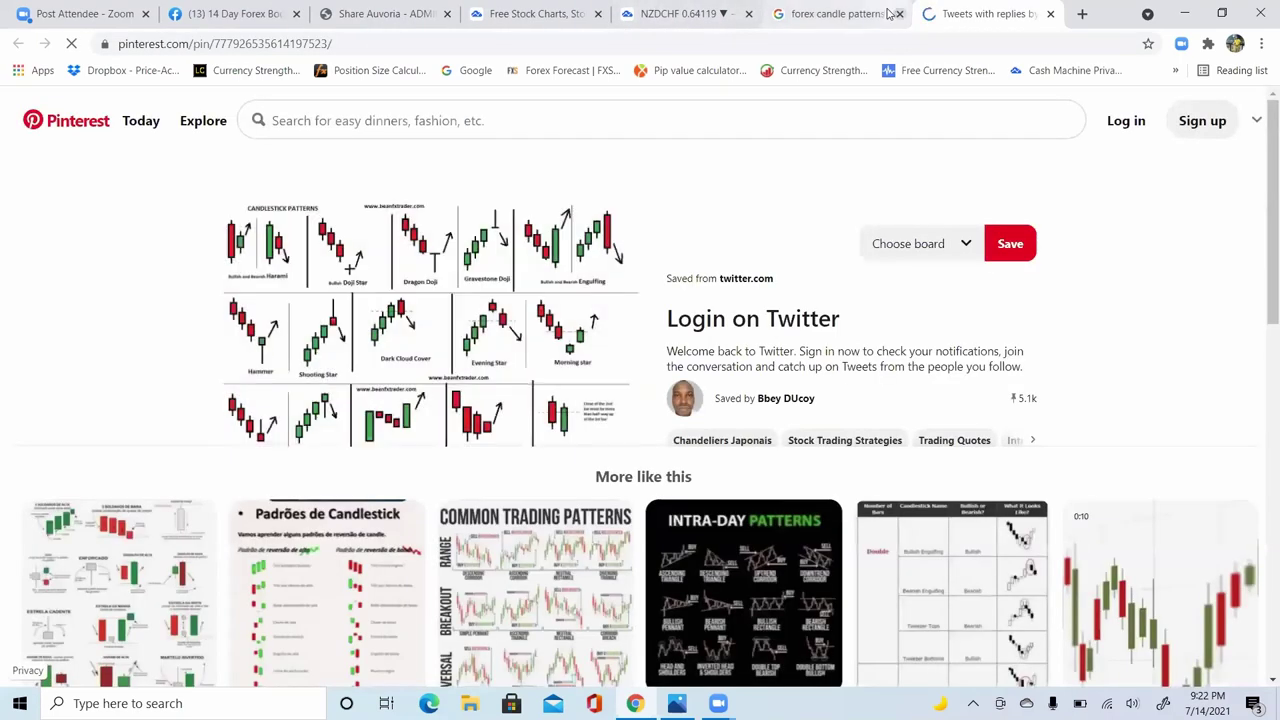
Step: Return to the NZDCHF chart and examine the bodies and long lower wicks of the small 4-hour candles near 0.6354
click(853, 14)
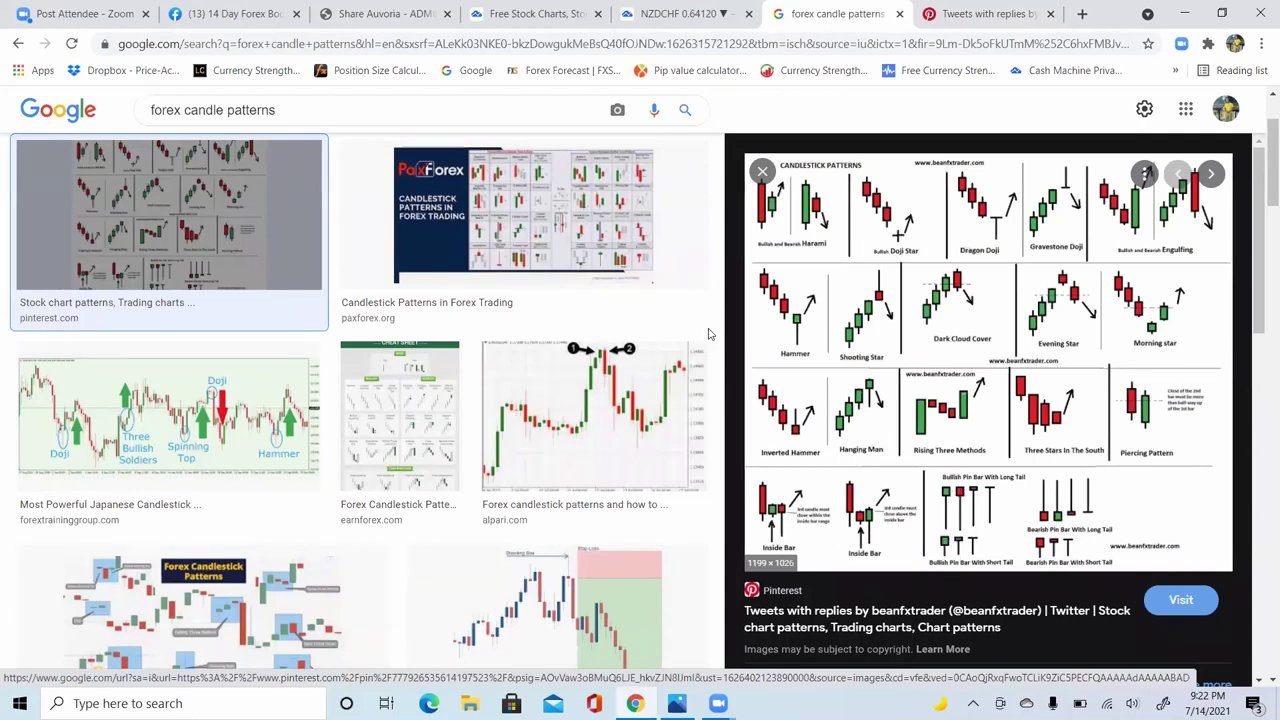
click(683, 18)
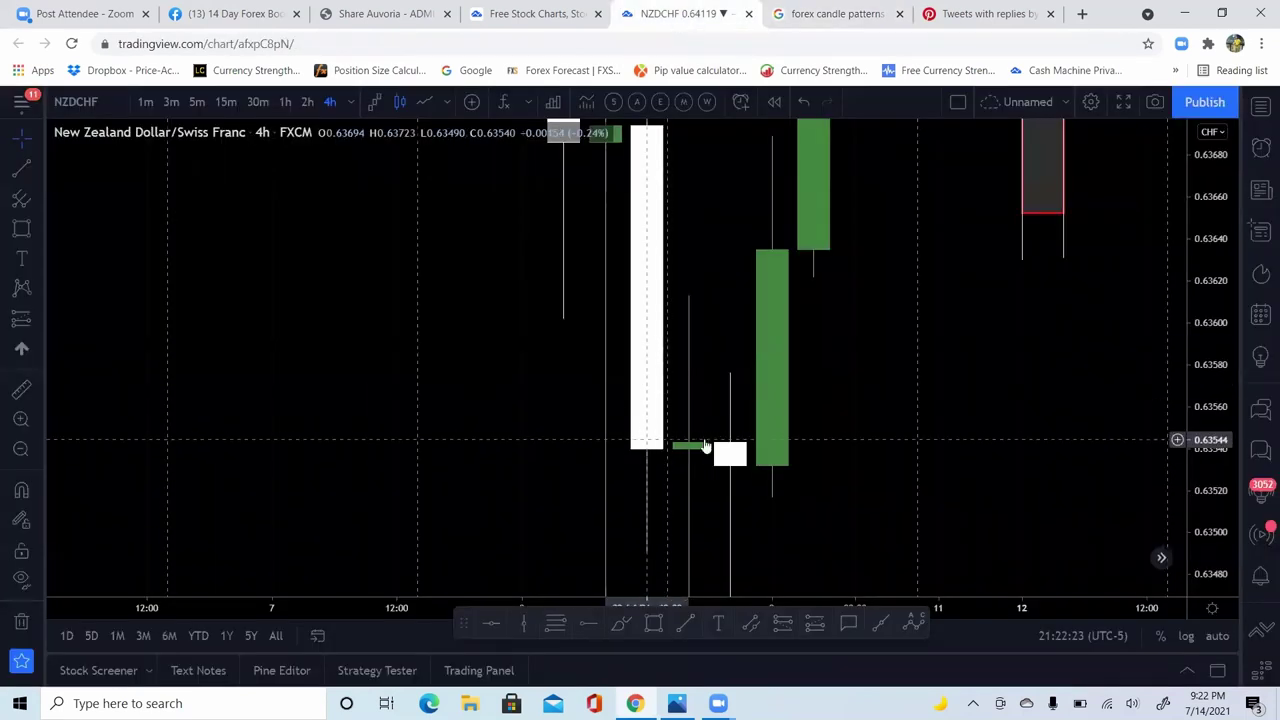
drag(863, 440, 854, 323)
drag(873, 413, 851, 277)
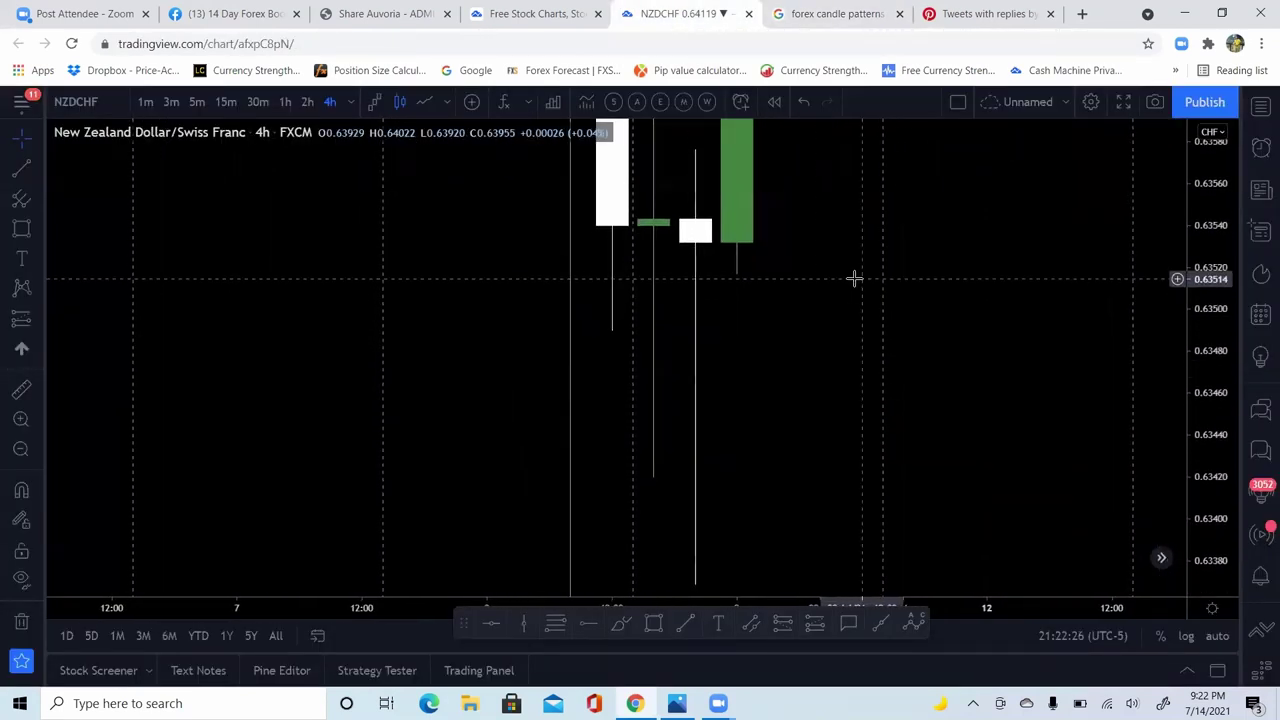
click(705, 248)
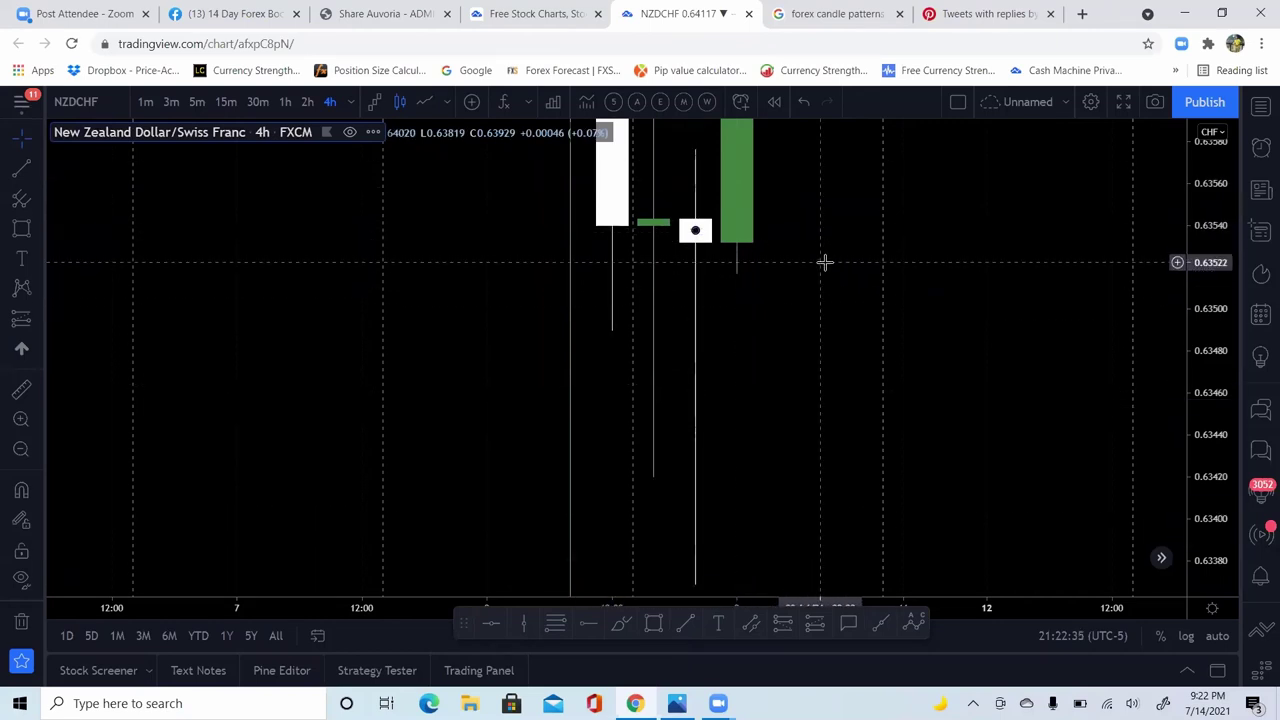
drag(823, 263, 777, 546)
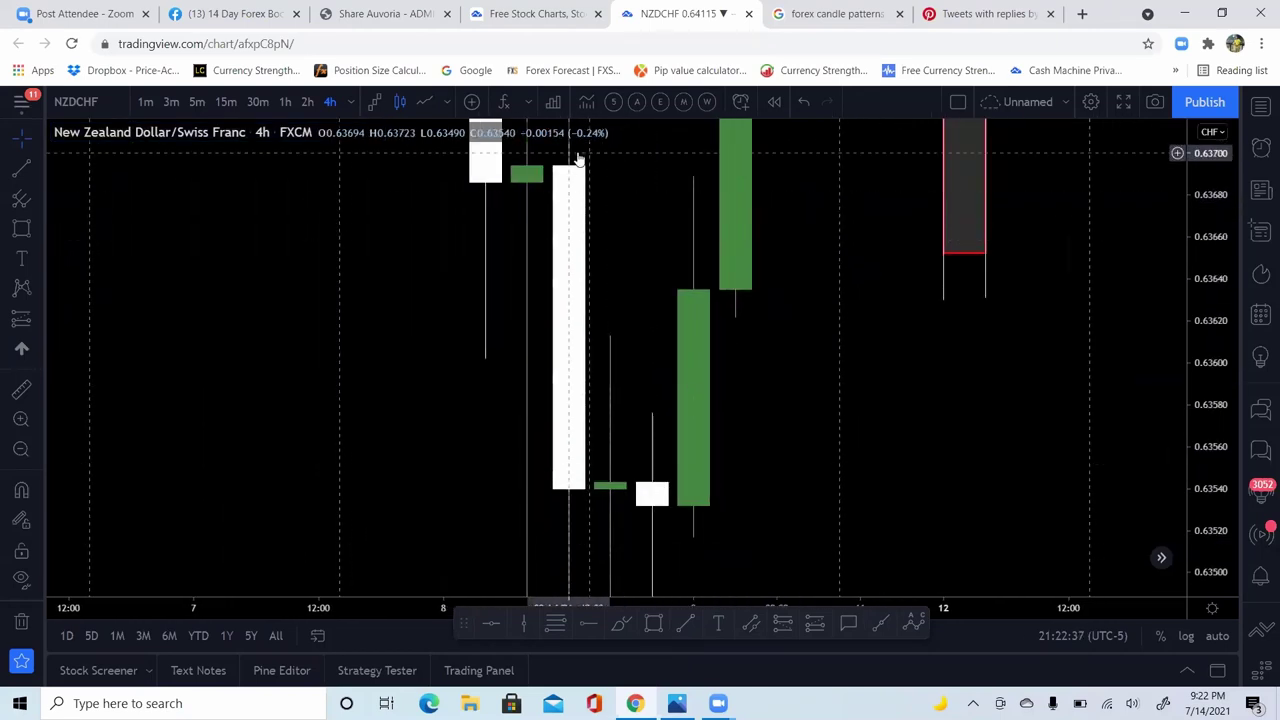
Step: Search Google Images for "forex candle tweezer bottoms" in place of the forex candle patterns query
click(838, 14)
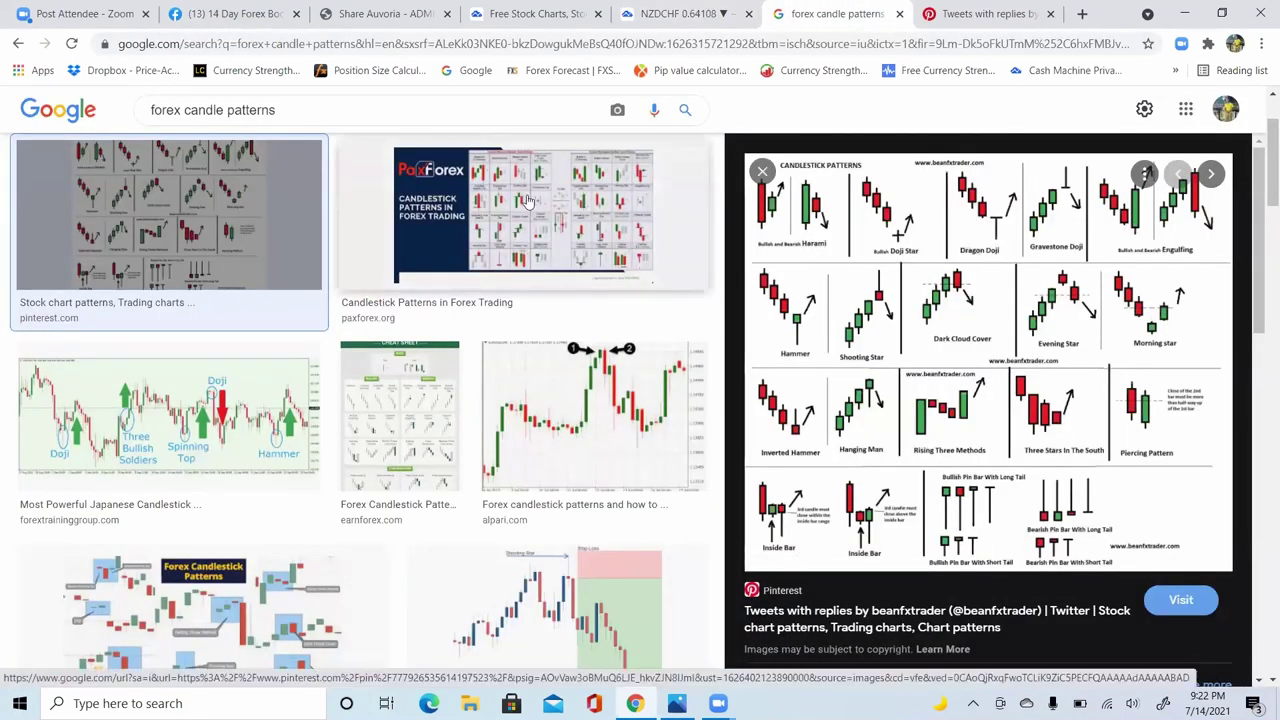
double_click(302, 114)
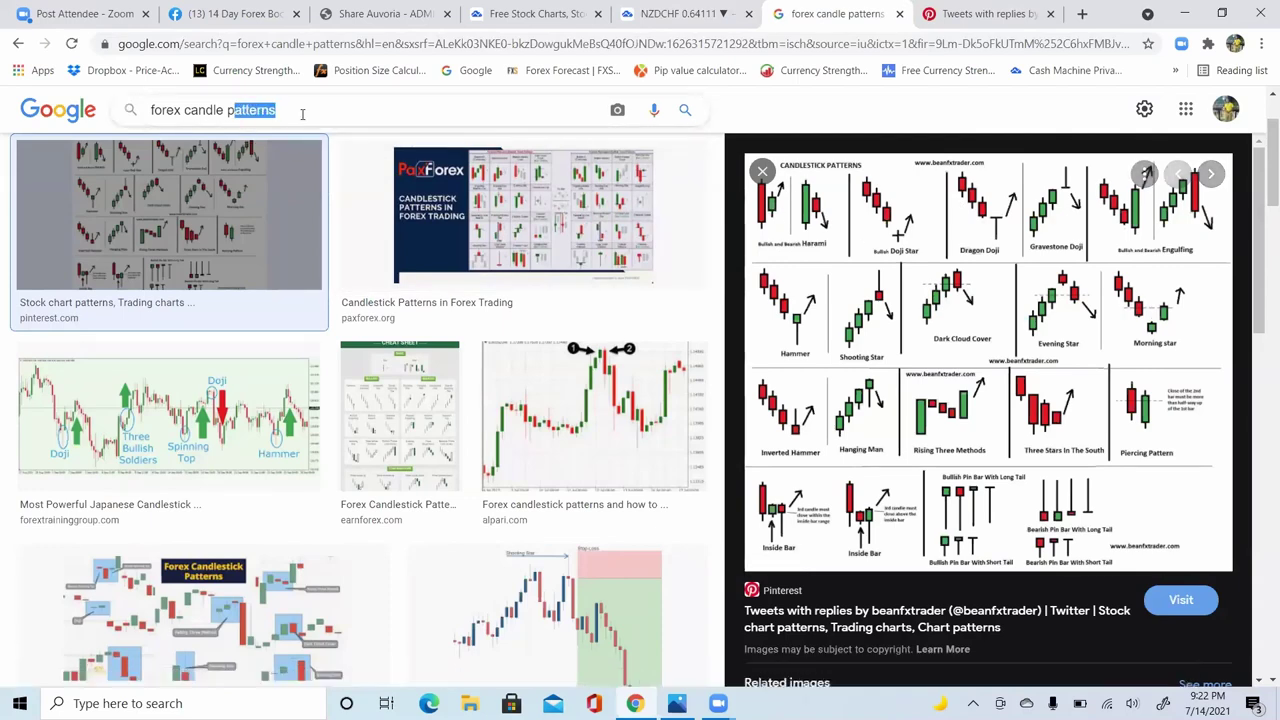
text(tweezer bottom)
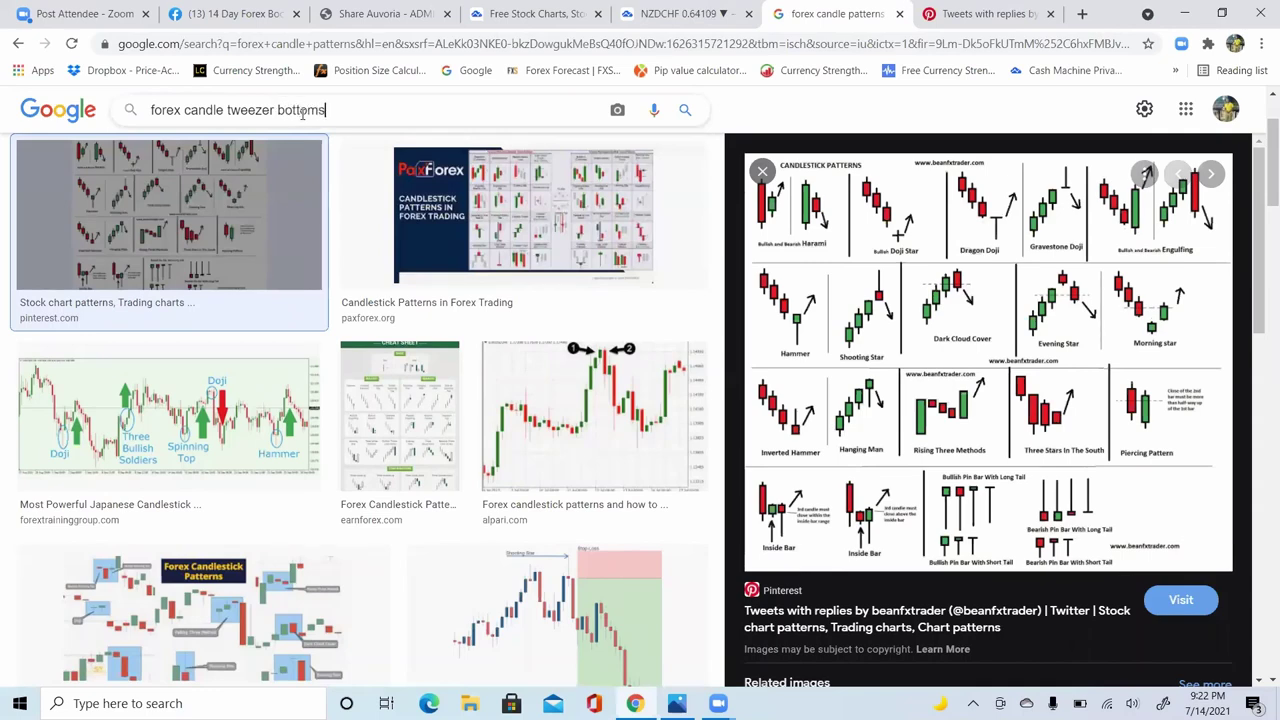
key(Return)
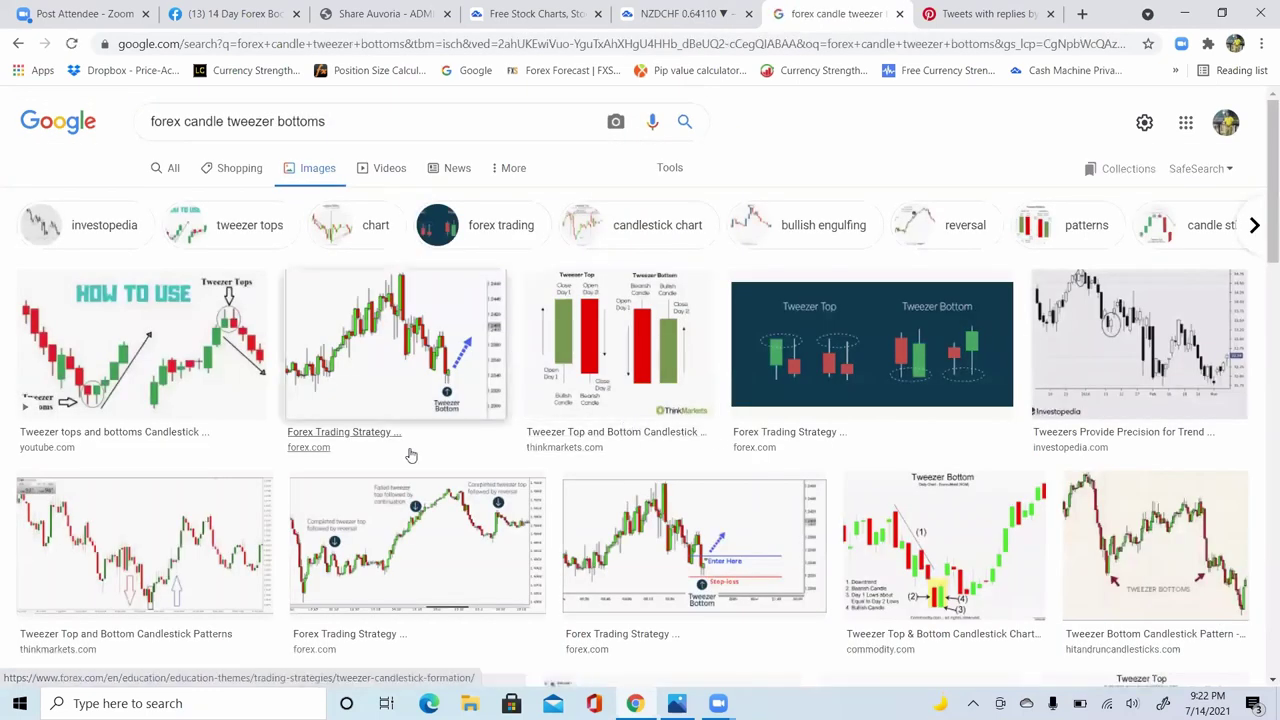
Step: Preview the "How to use" tweezer image and examine the ThinkMarkets tweezer chart enlarged around its boxed pair of candles
click(145, 396)
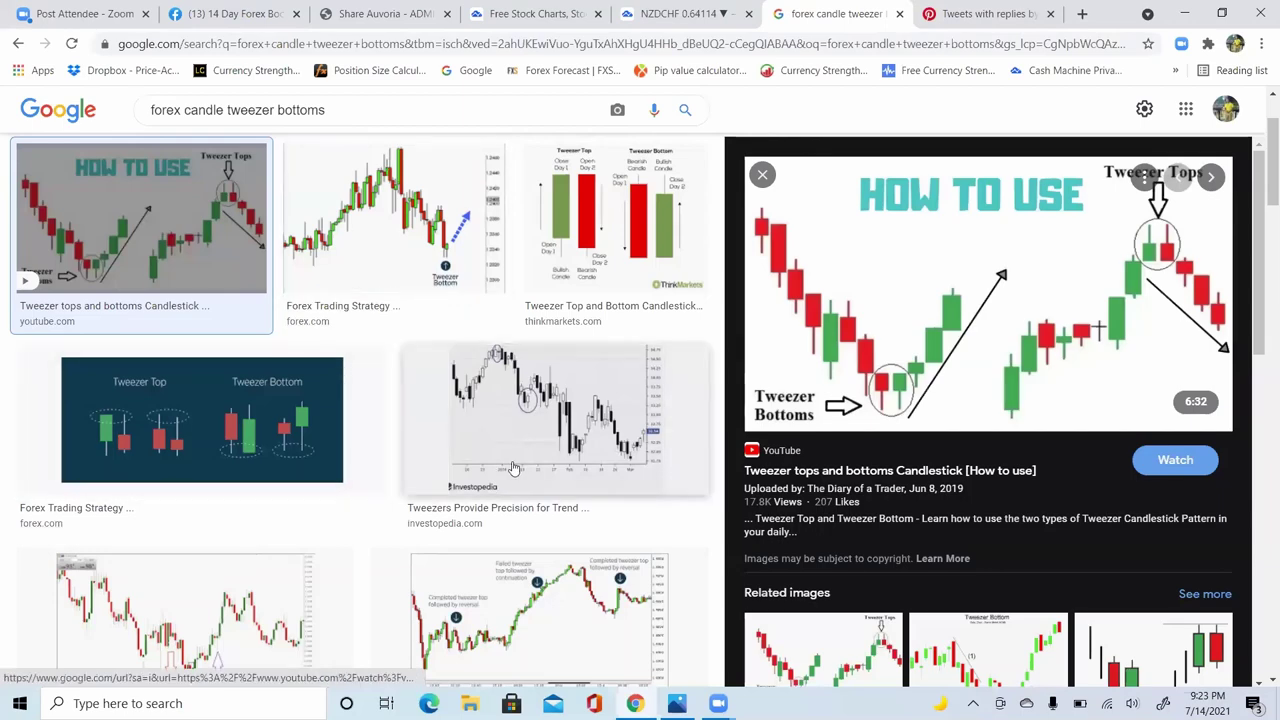
click(249, 648)
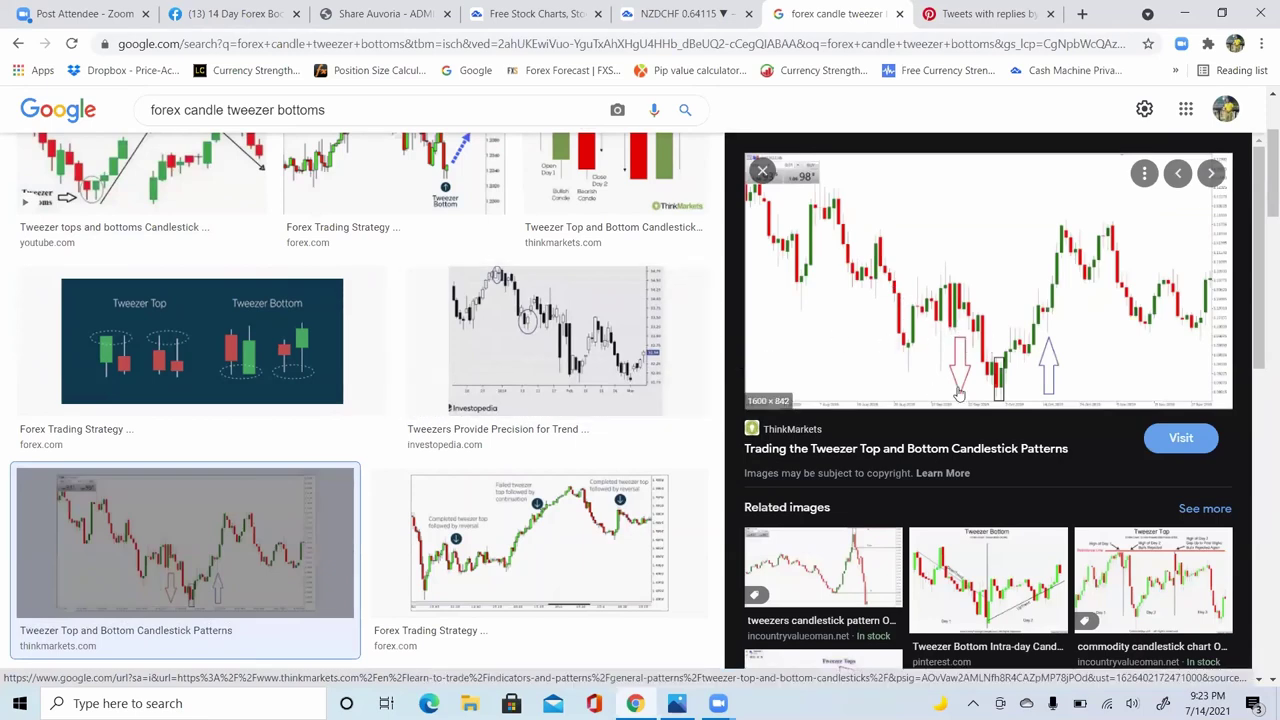
scroll(958, 393, up, 5)
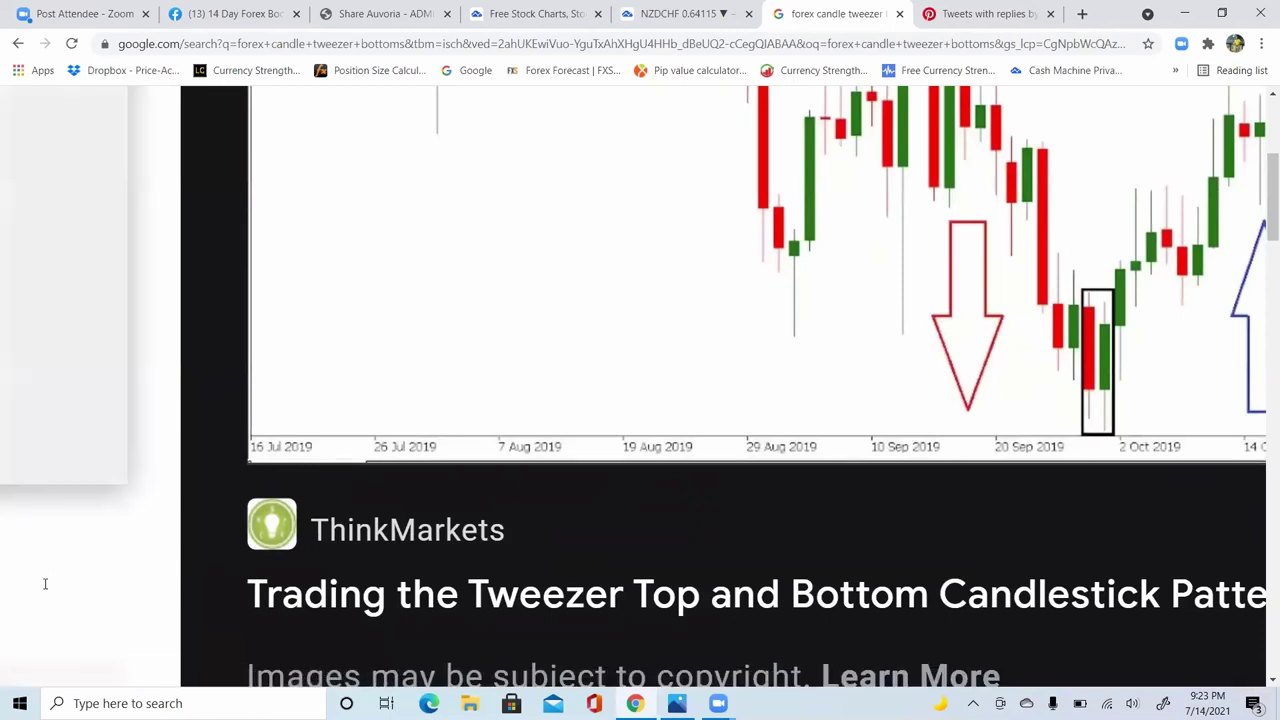
scroll(443, 430, right, 5)
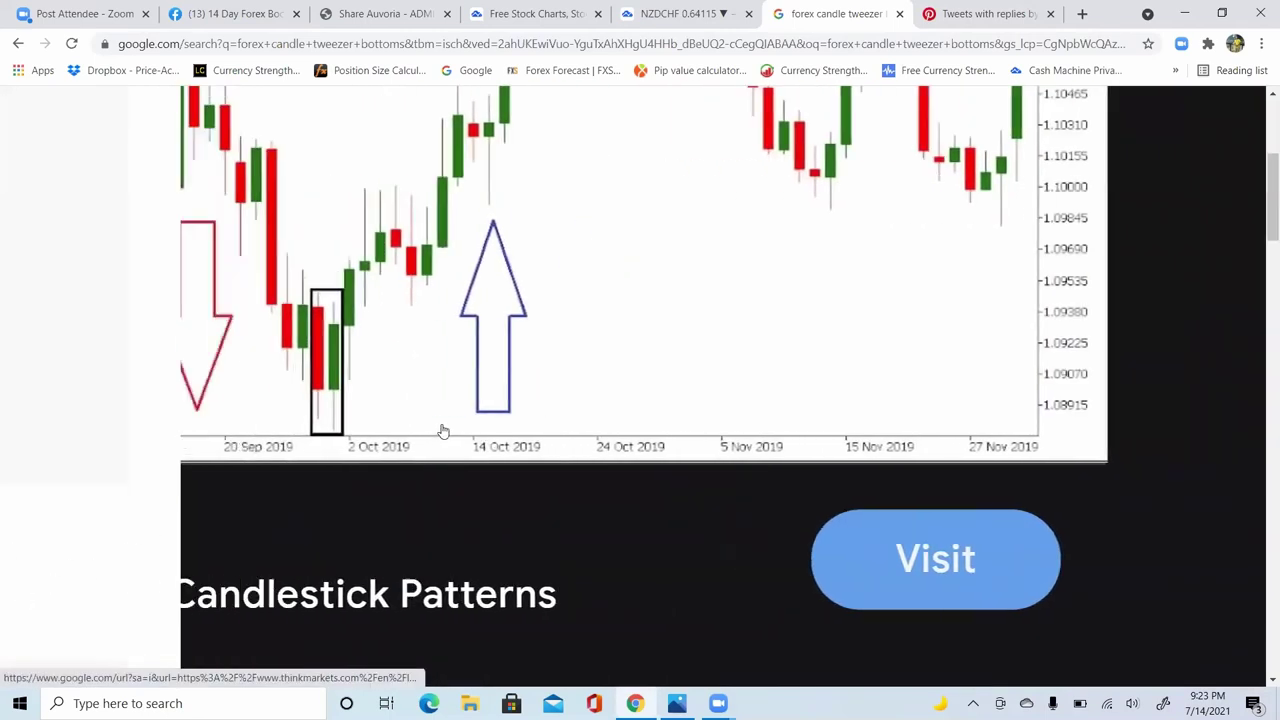
scroll(443, 430, left, 5)
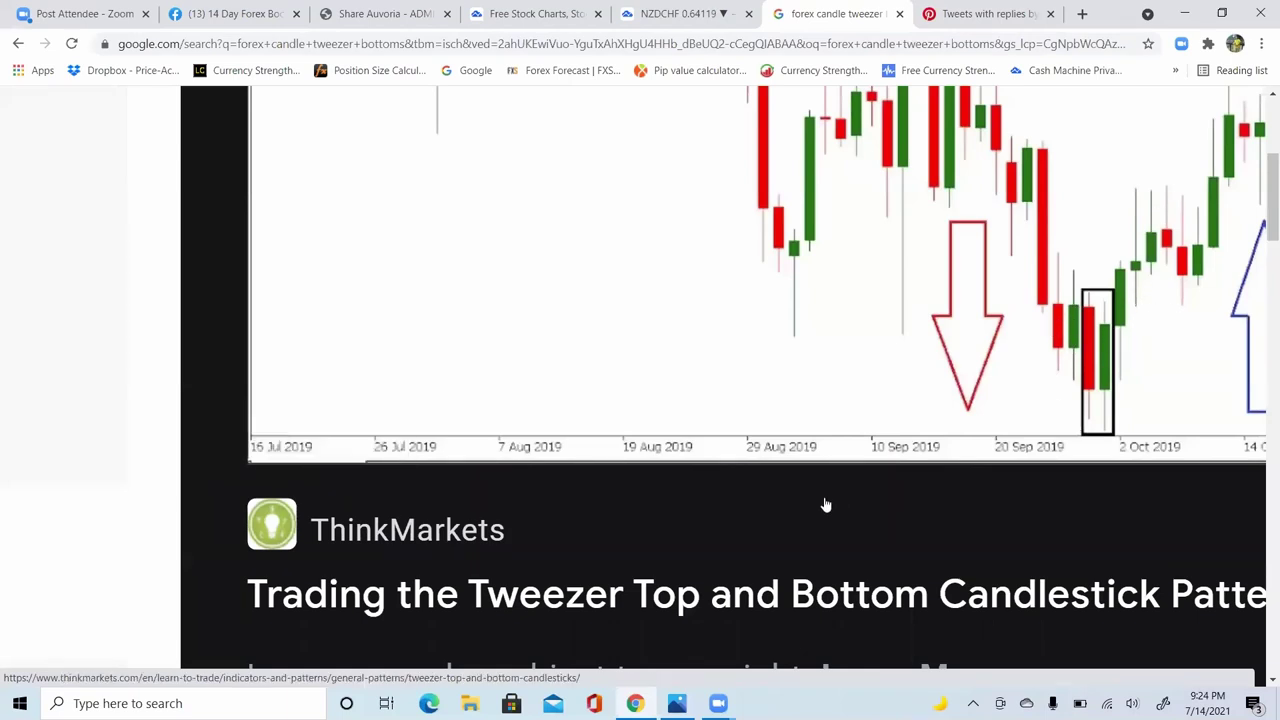
key(ctrl+minus)
key(ctrl+minus)
key(ctrl+minus)
key(ctrl+minus)
key(ctrl+minus)
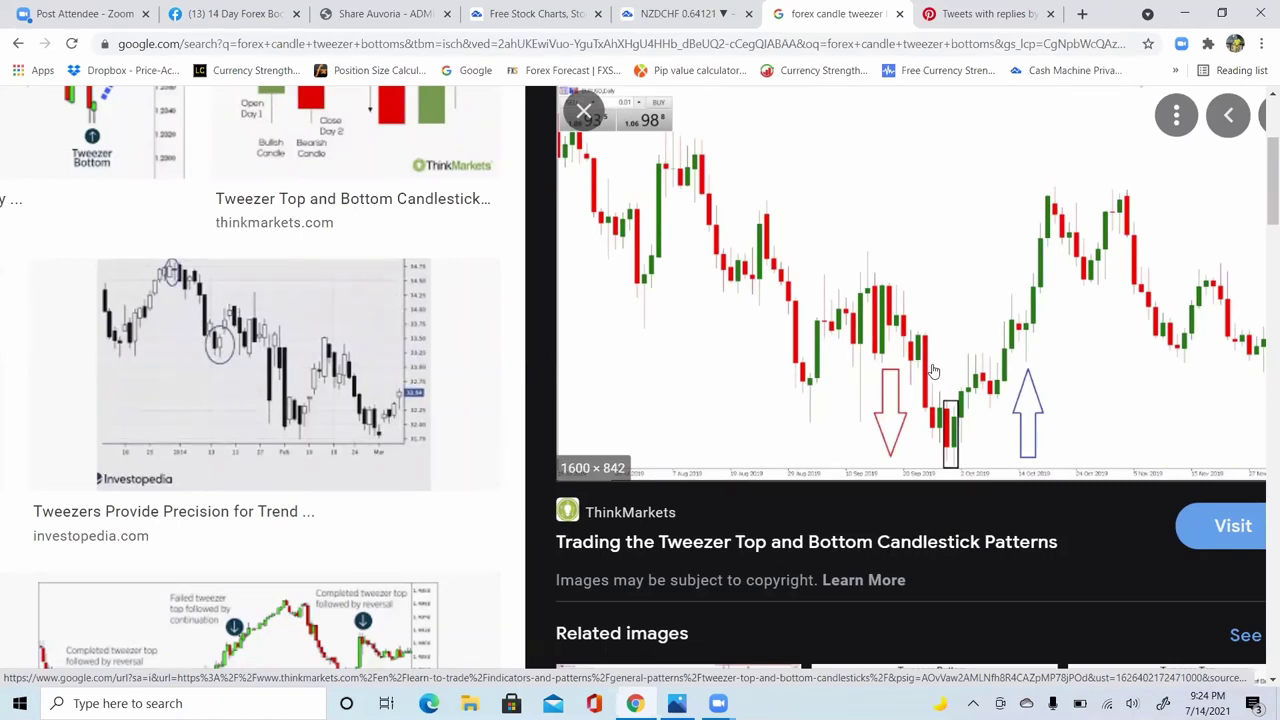
Step: Go back to the NZDCHF 4-hour chart and examine the candles around the 27 May peak up close
click(708, 7)
click(20, 457)
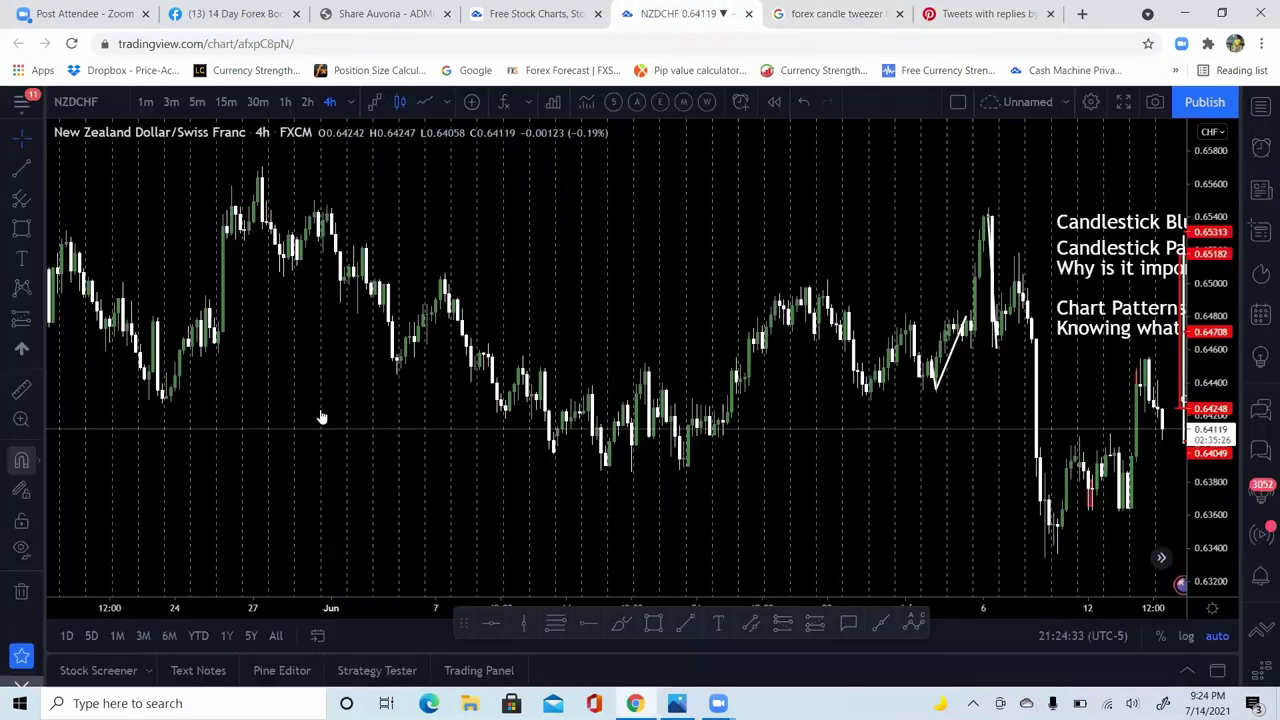
drag(714, 306, 797, 298)
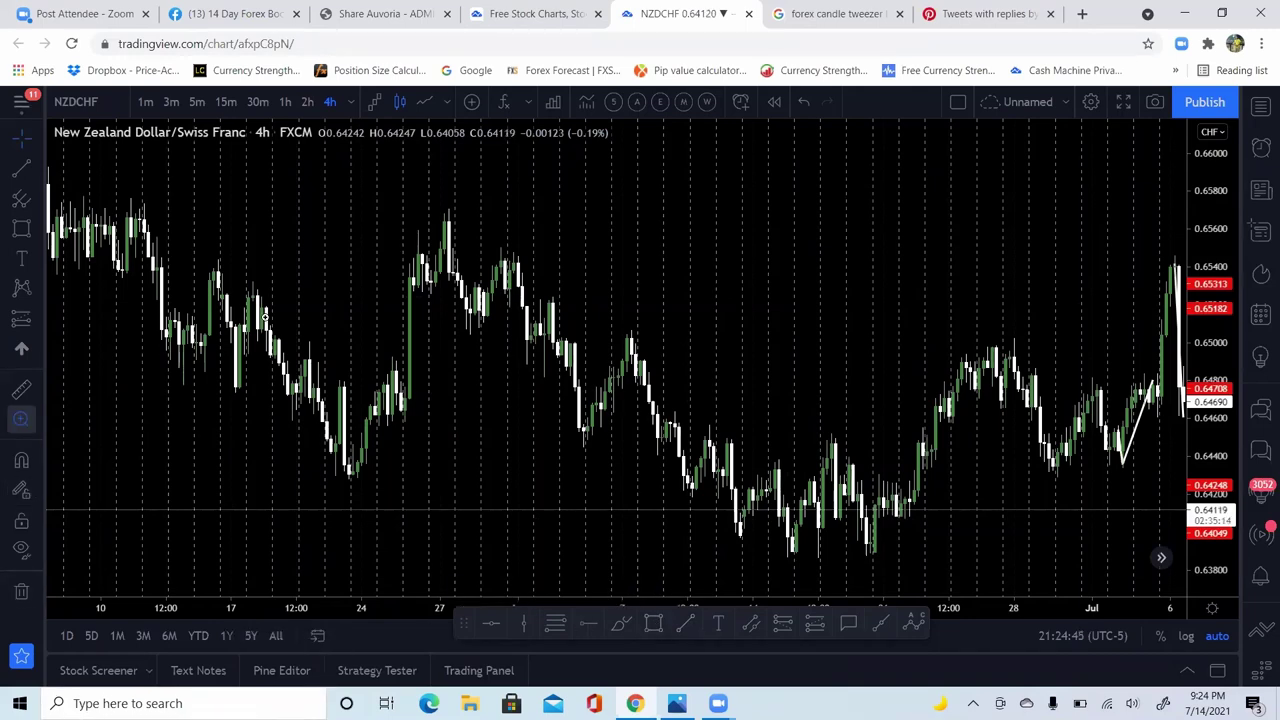
drag(419, 212, 468, 290)
drag(801, 303, 420, 234)
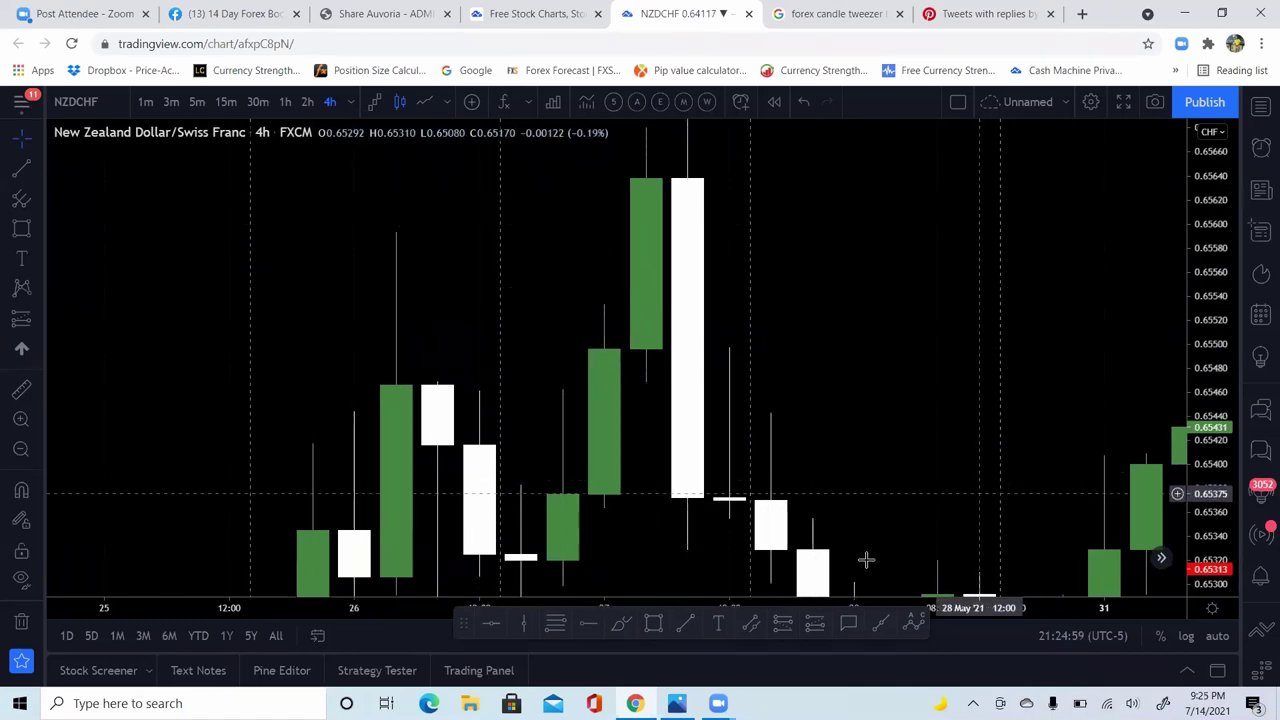
click(21, 448)
scroll(546, 254, up, 5)
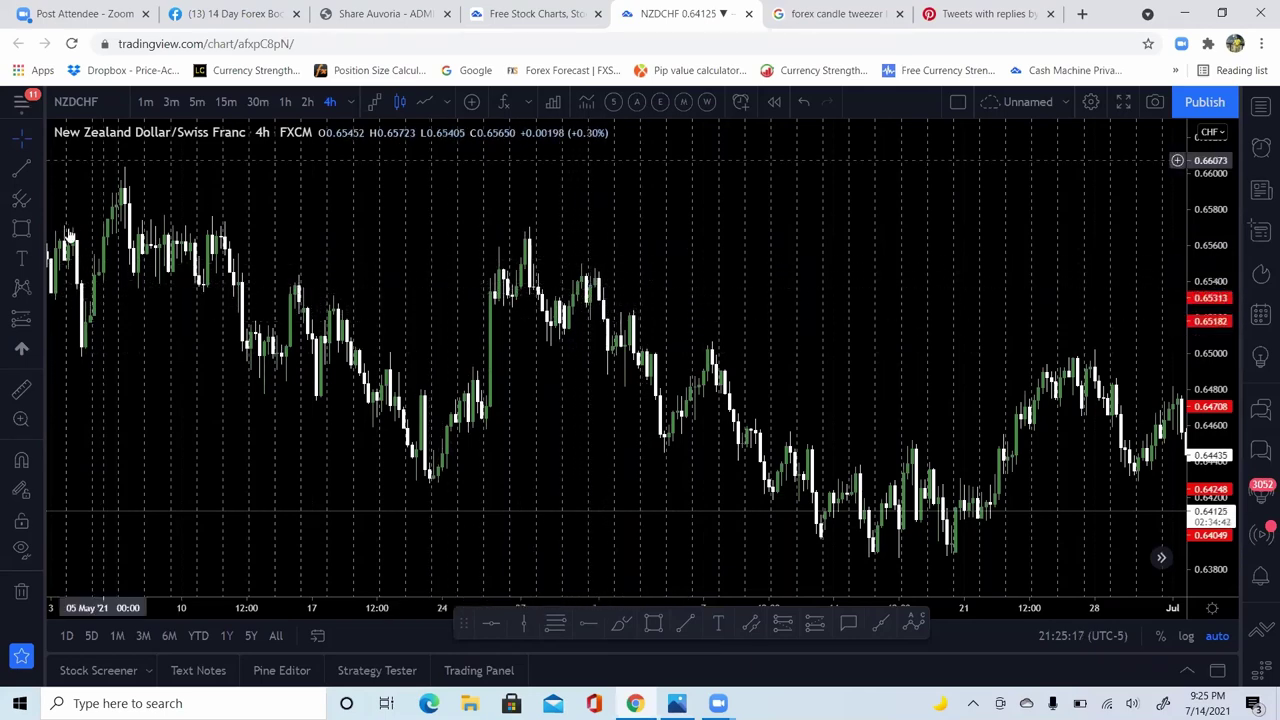
click(569, 263)
click(614, 308)
drag(612, 306, 638, 330)
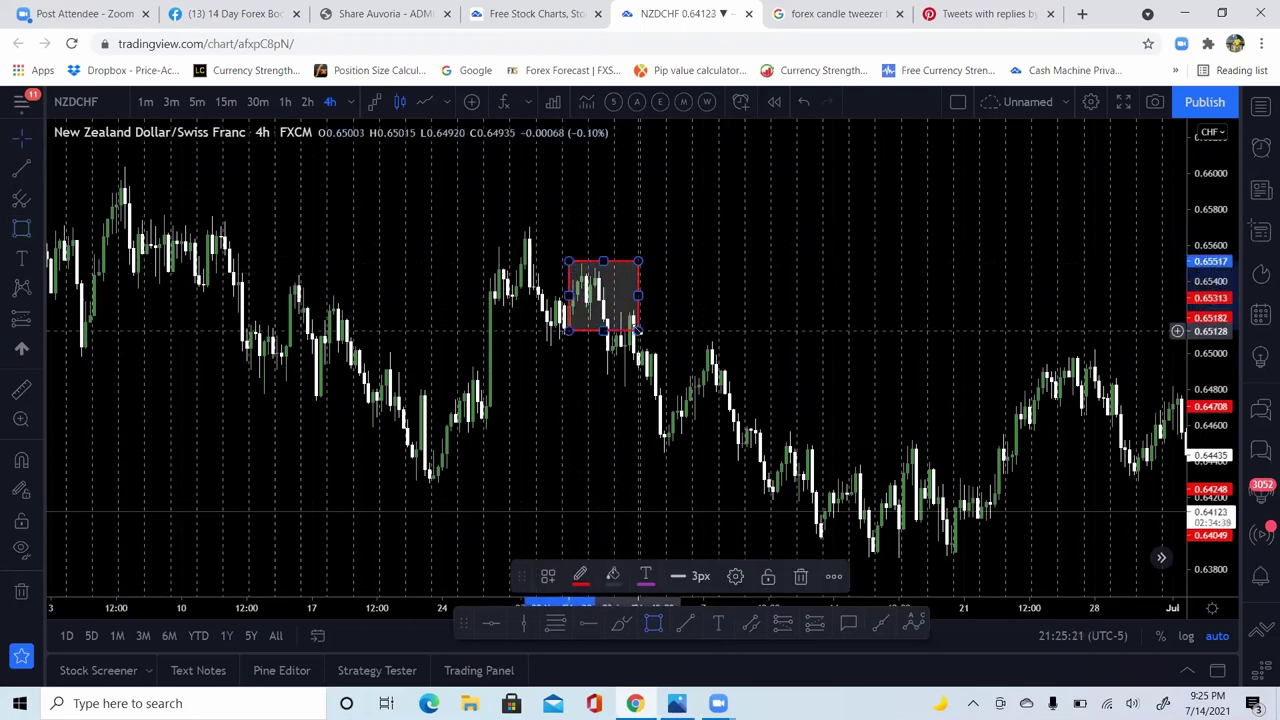
key(Delete)
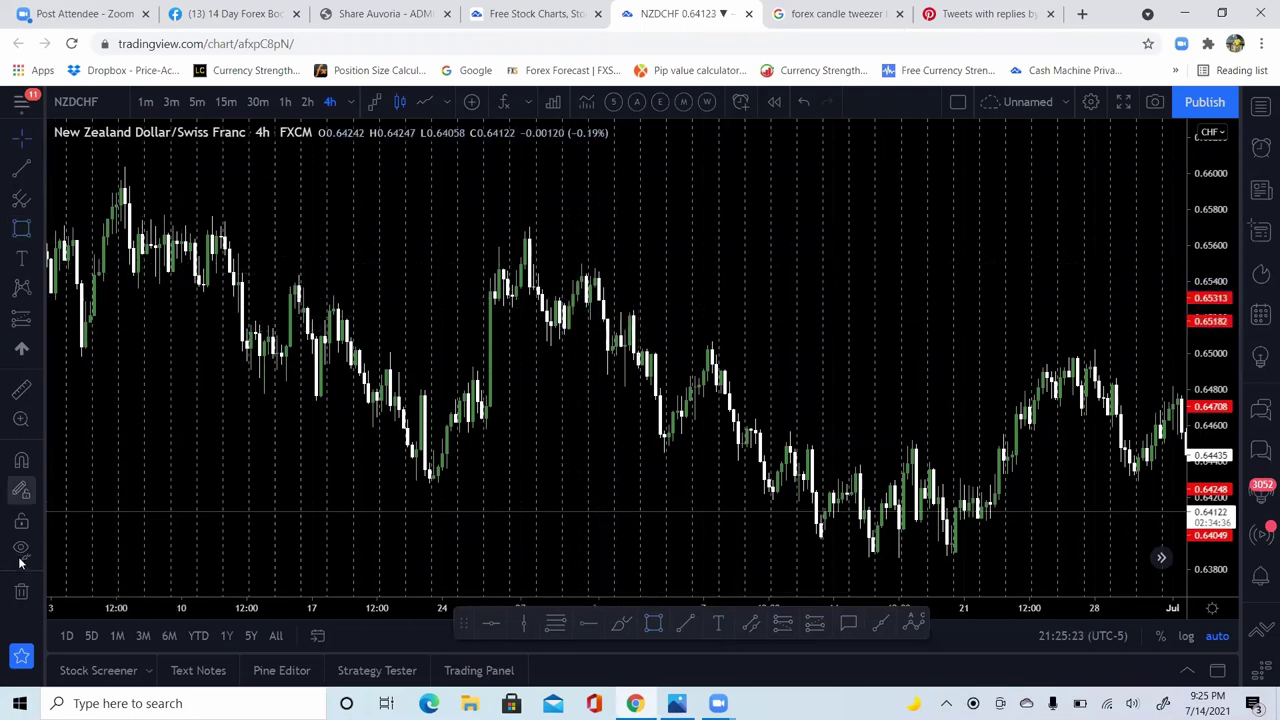
Step: Examine the green and white candle pairs at the NZDCHF highs around 31 May and 1 June up close
click(21, 419)
drag(568, 264, 638, 334)
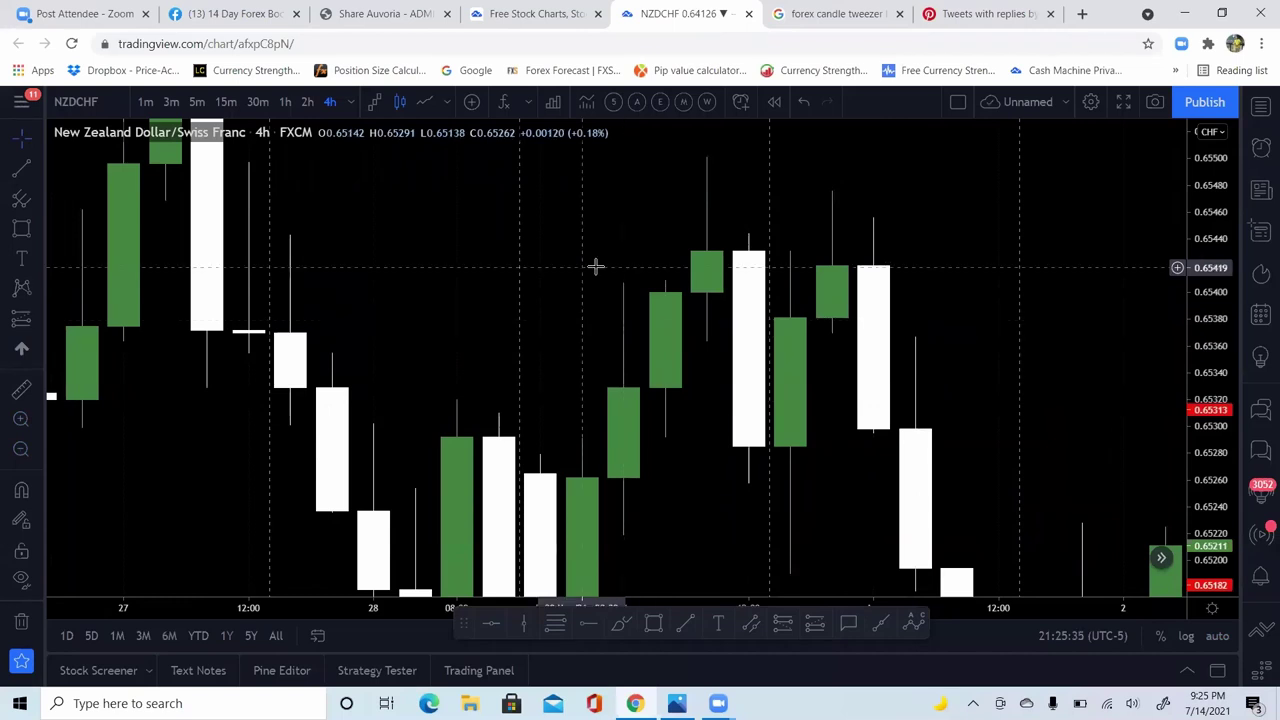
drag(581, 273, 514, 306)
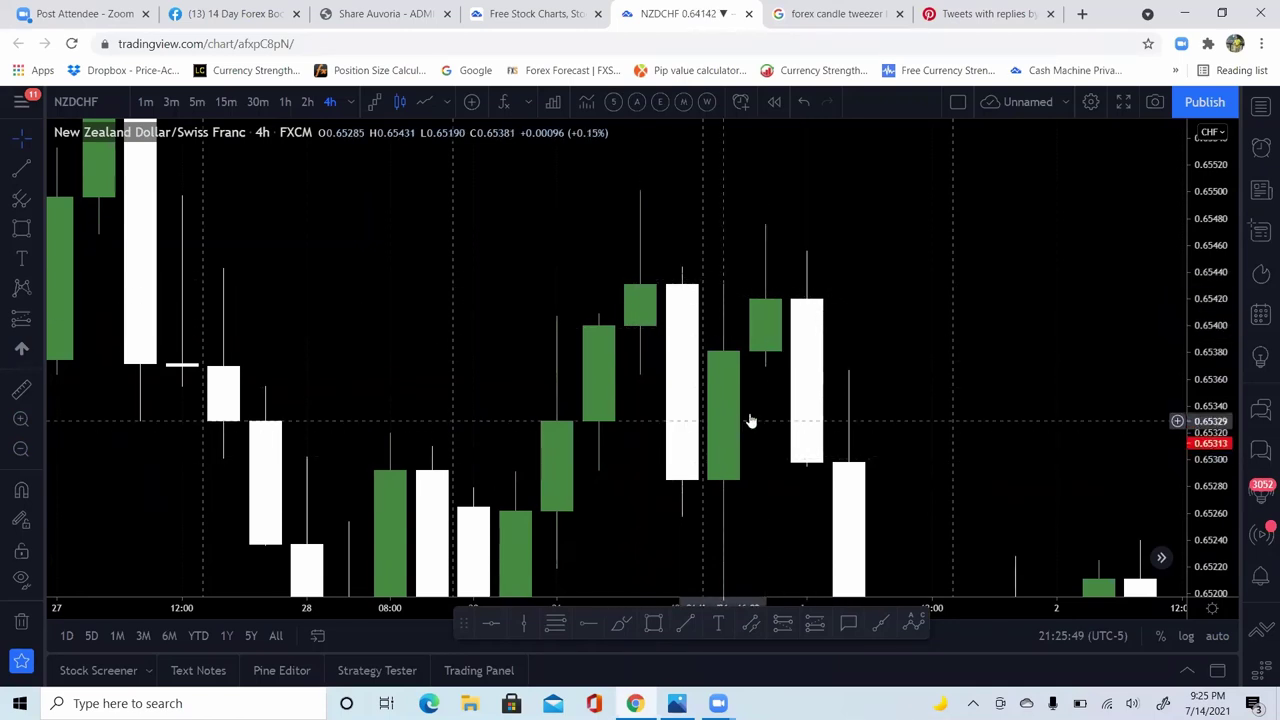
drag(934, 323, 848, 207)
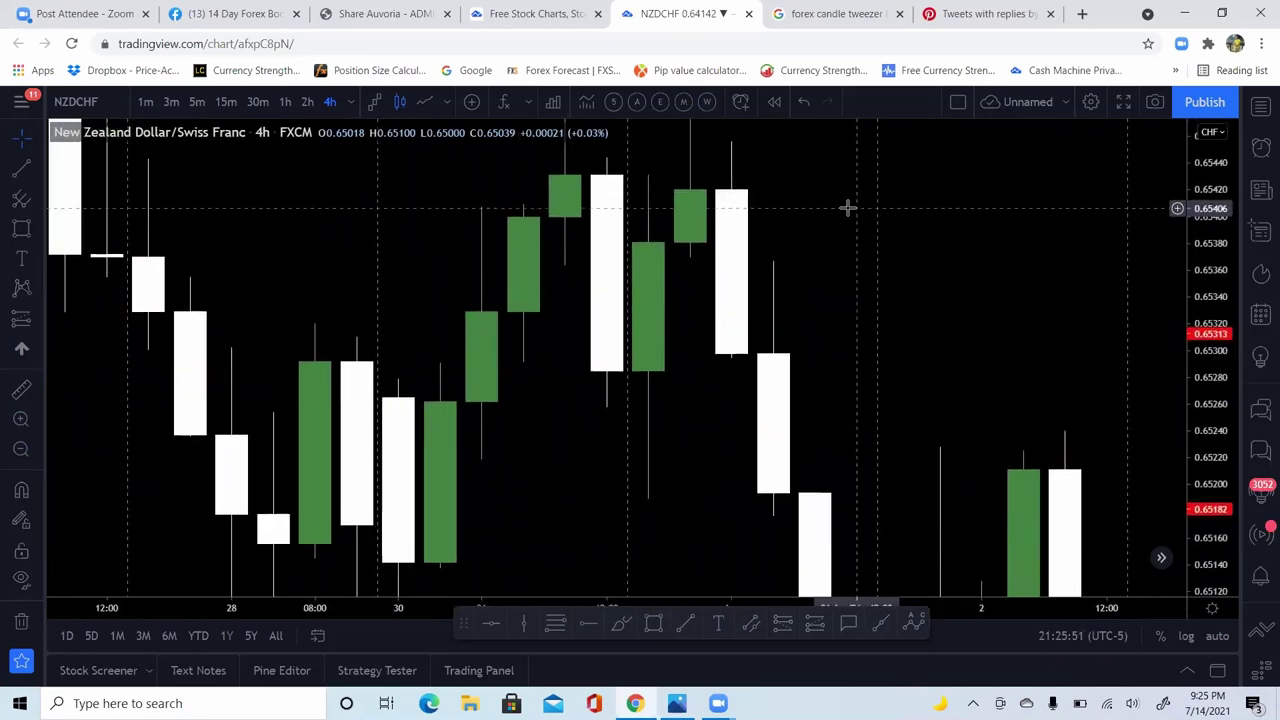
drag(826, 254, 827, 368)
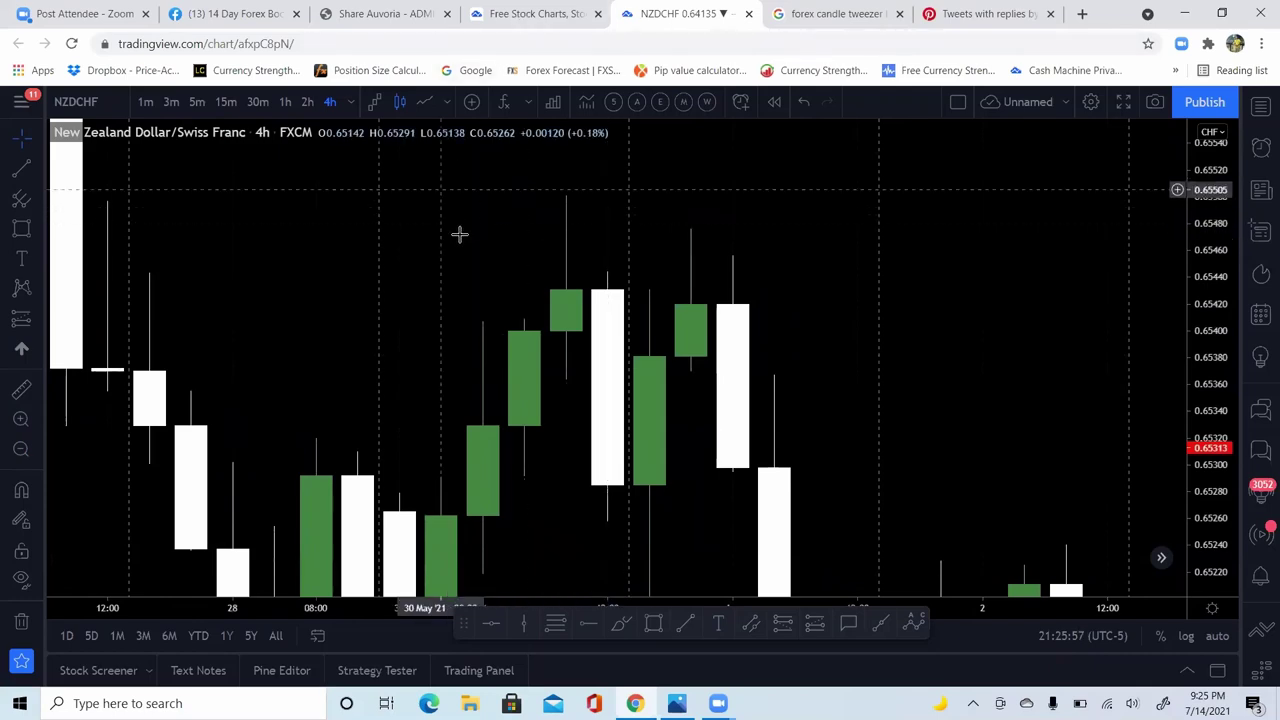
Step: Examine the NZDCHF lows of mid-June up close for tweezer bottoms, comparing the 15 June reversal with the earlier low of 11 June
click(18, 450)
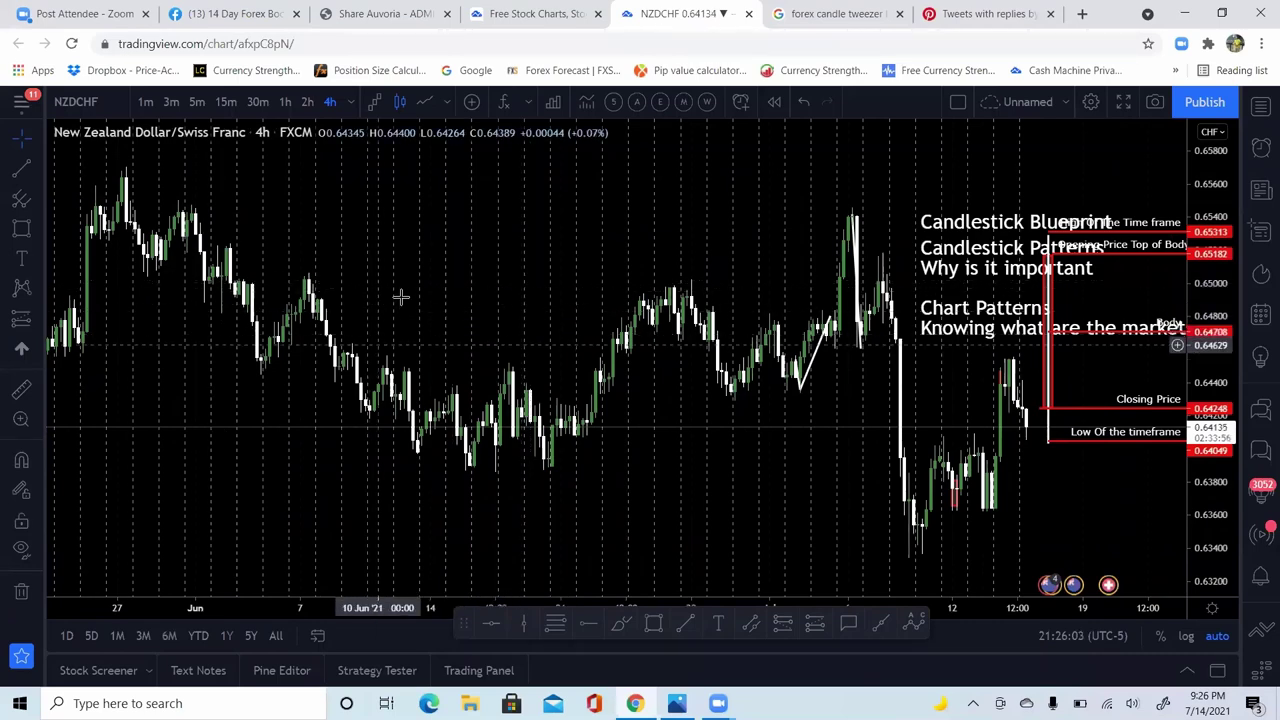
scroll(463, 297, left, 3)
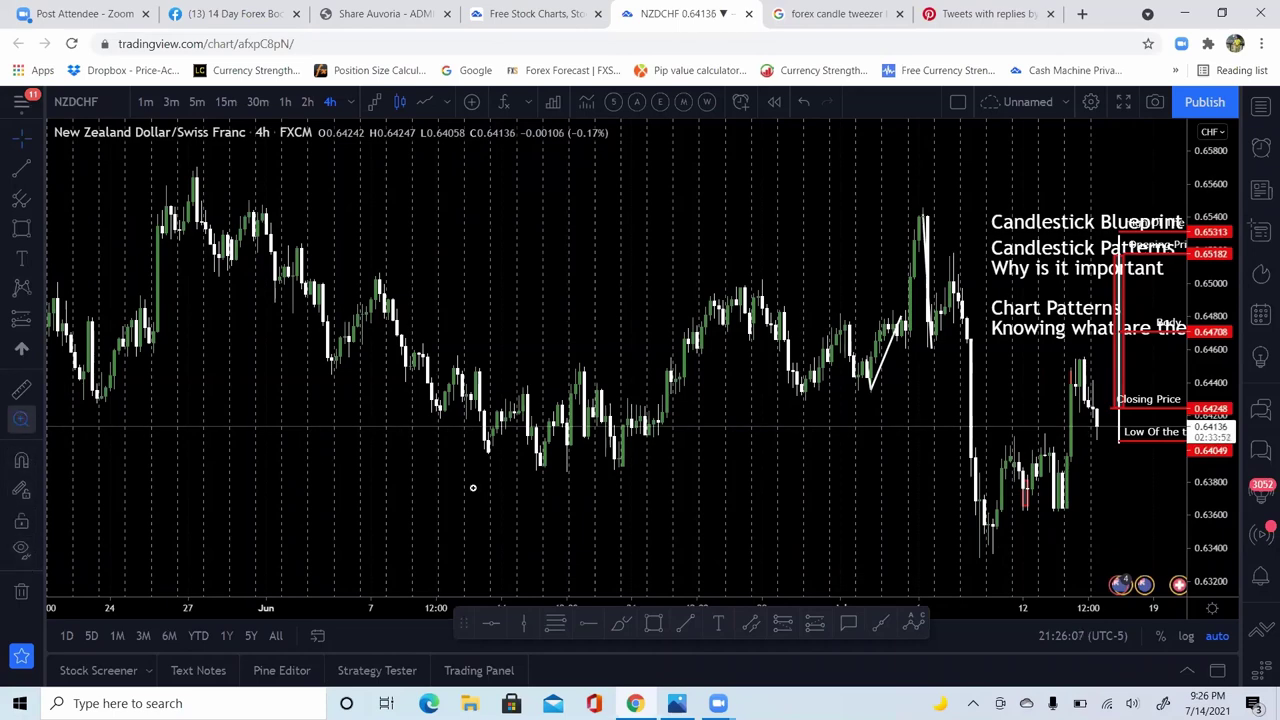
drag(517, 440, 581, 482)
drag(697, 360, 548, 426)
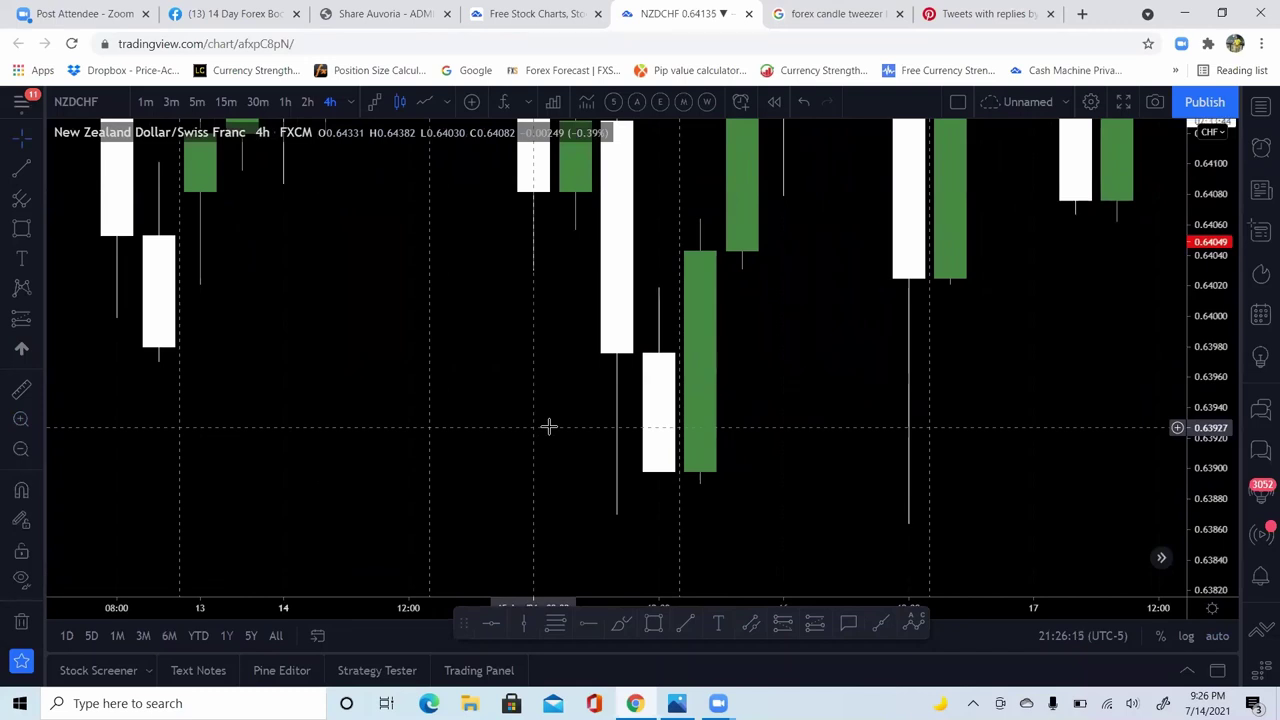
drag(589, 337, 479, 374)
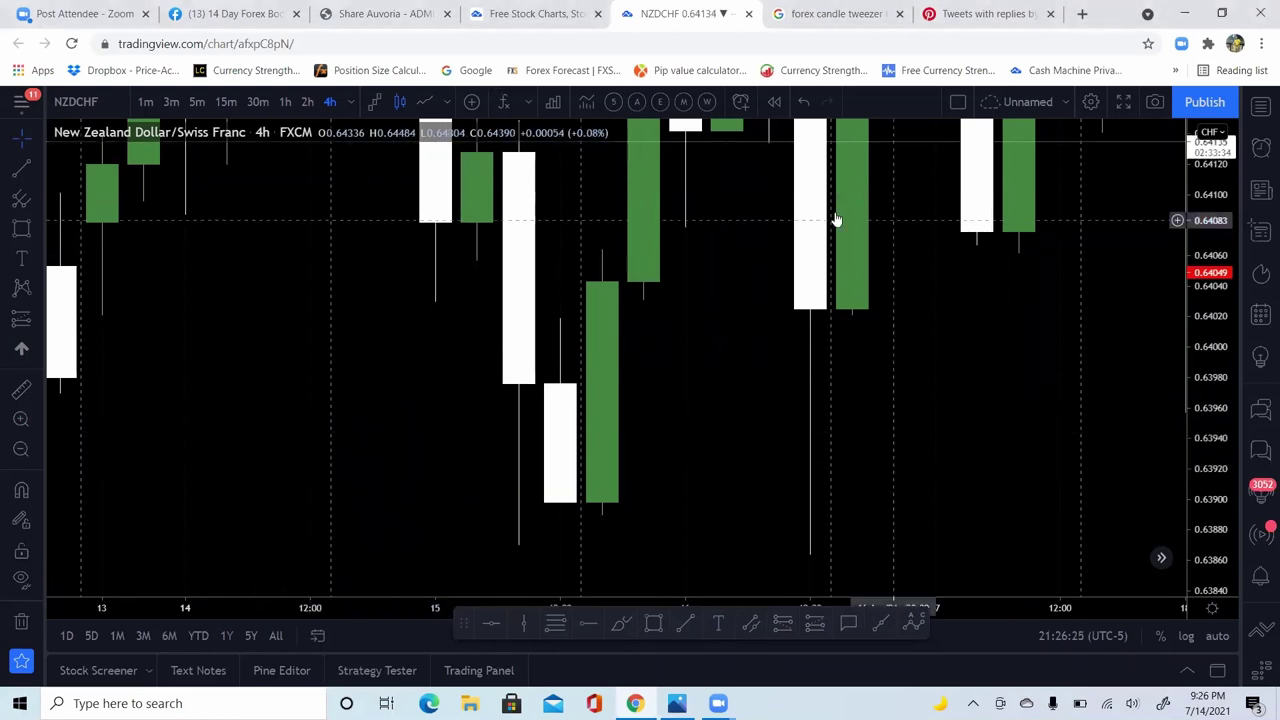
drag(381, 380, 423, 351)
drag(686, 323, 892, 395)
drag(586, 343, 686, 368)
drag(480, 331, 534, 391)
drag(449, 386, 459, 400)
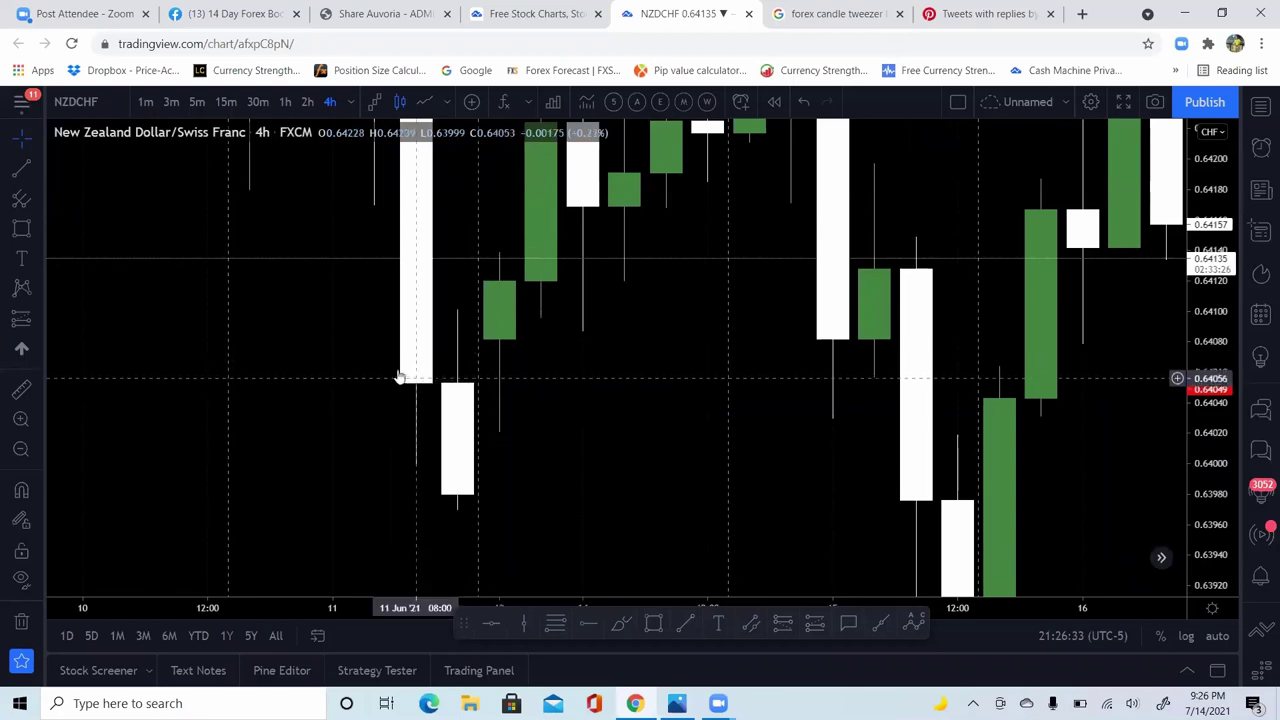
drag(606, 432, 574, 540)
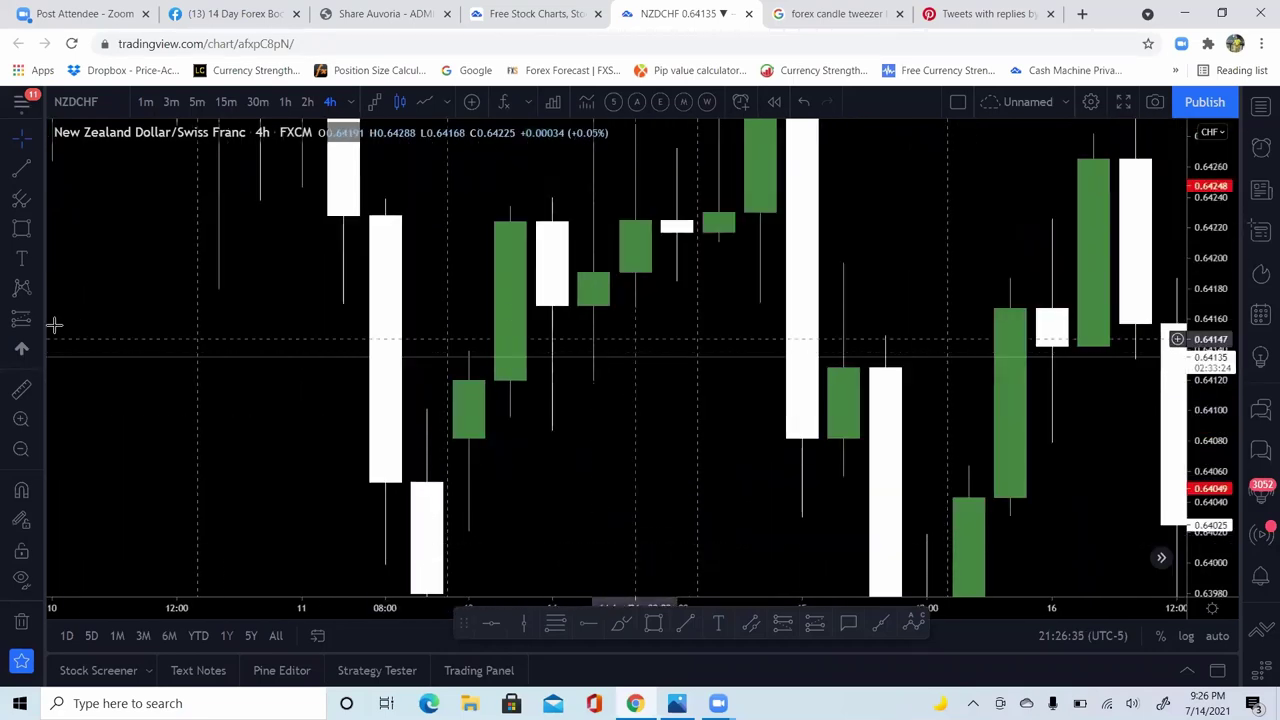
Step: Show the All Pairs watchlist beside the chart and switch the chart from NZDCHF to XAUUSD
click(21, 449)
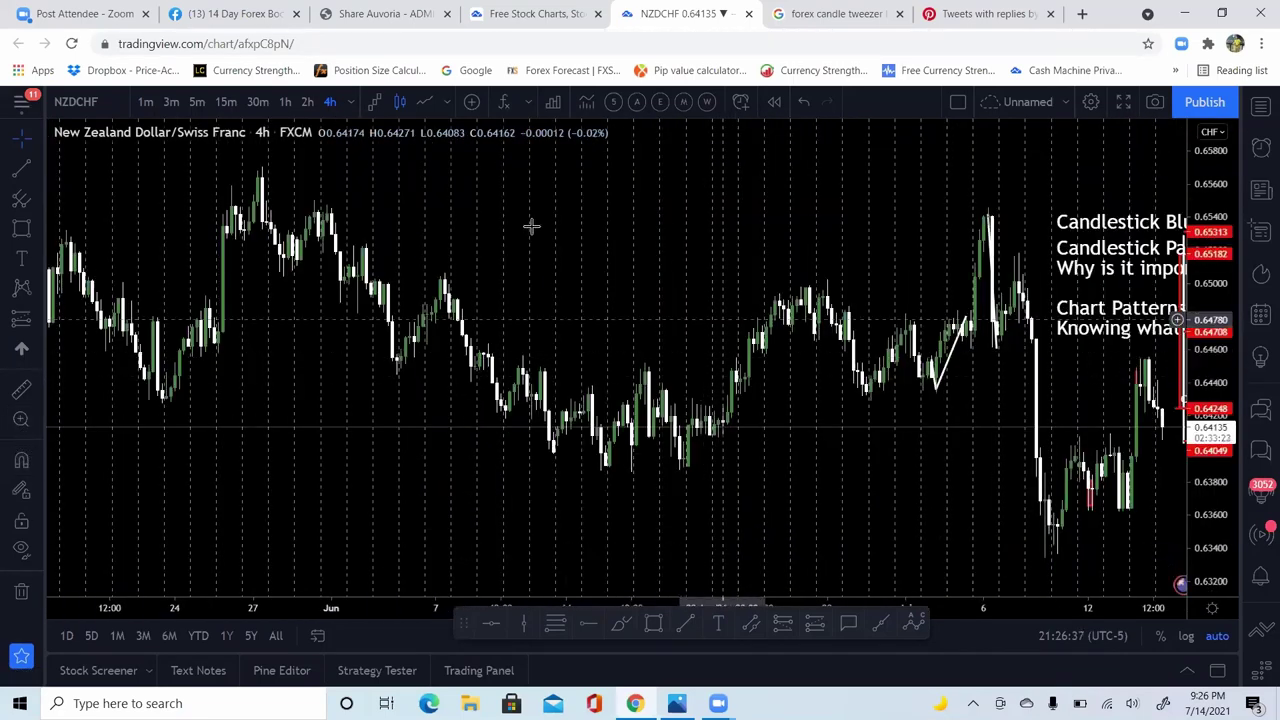
scroll(786, 253, up, 3)
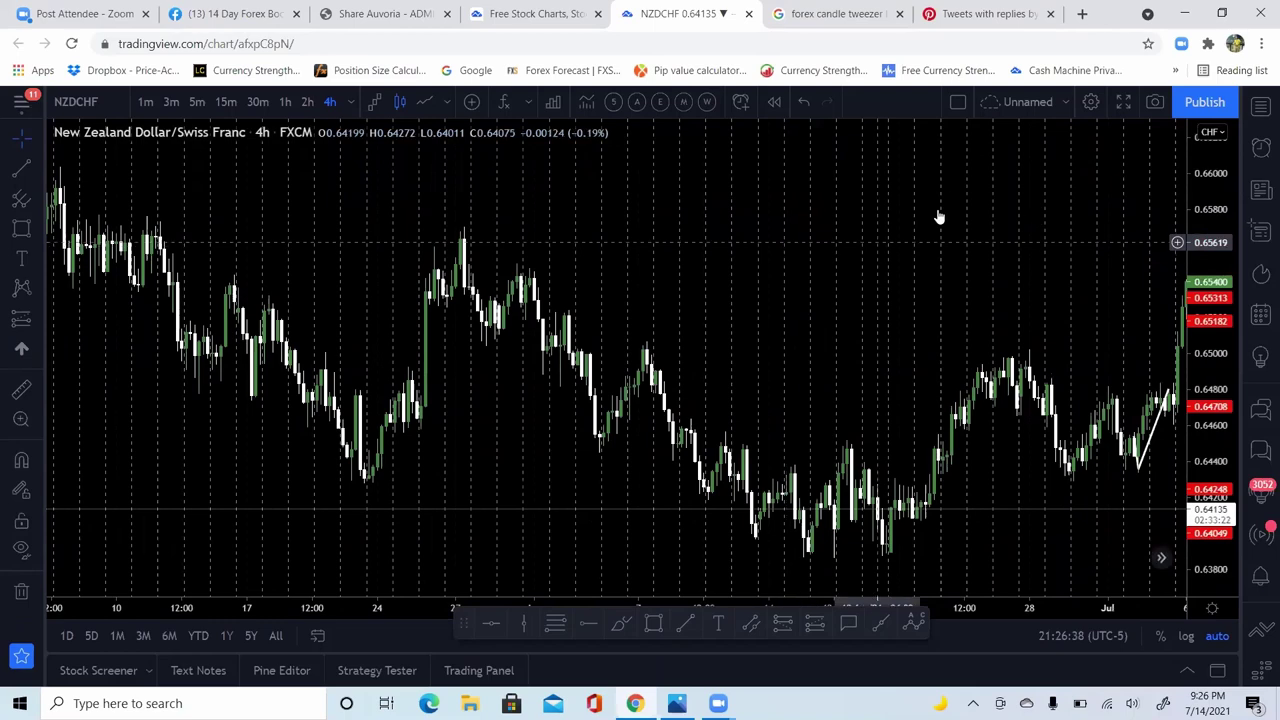
click(1260, 108)
scroll(1248, 470, down, 4)
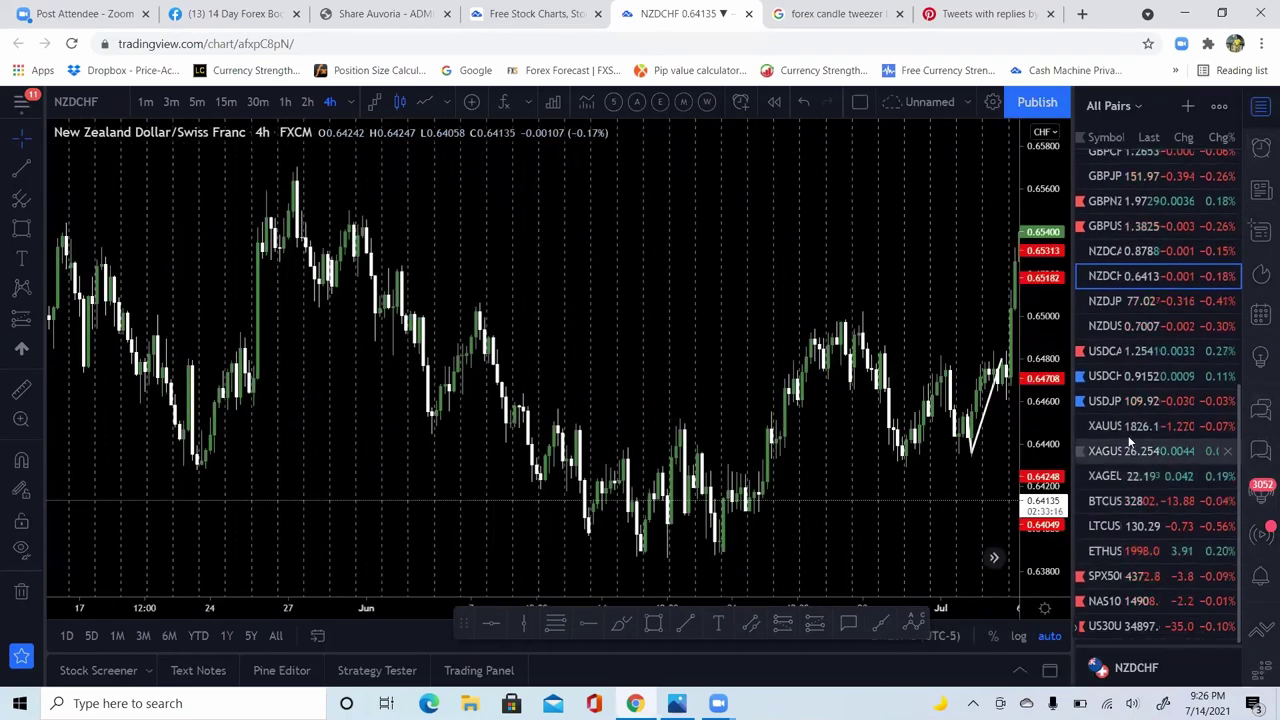
click(1110, 426)
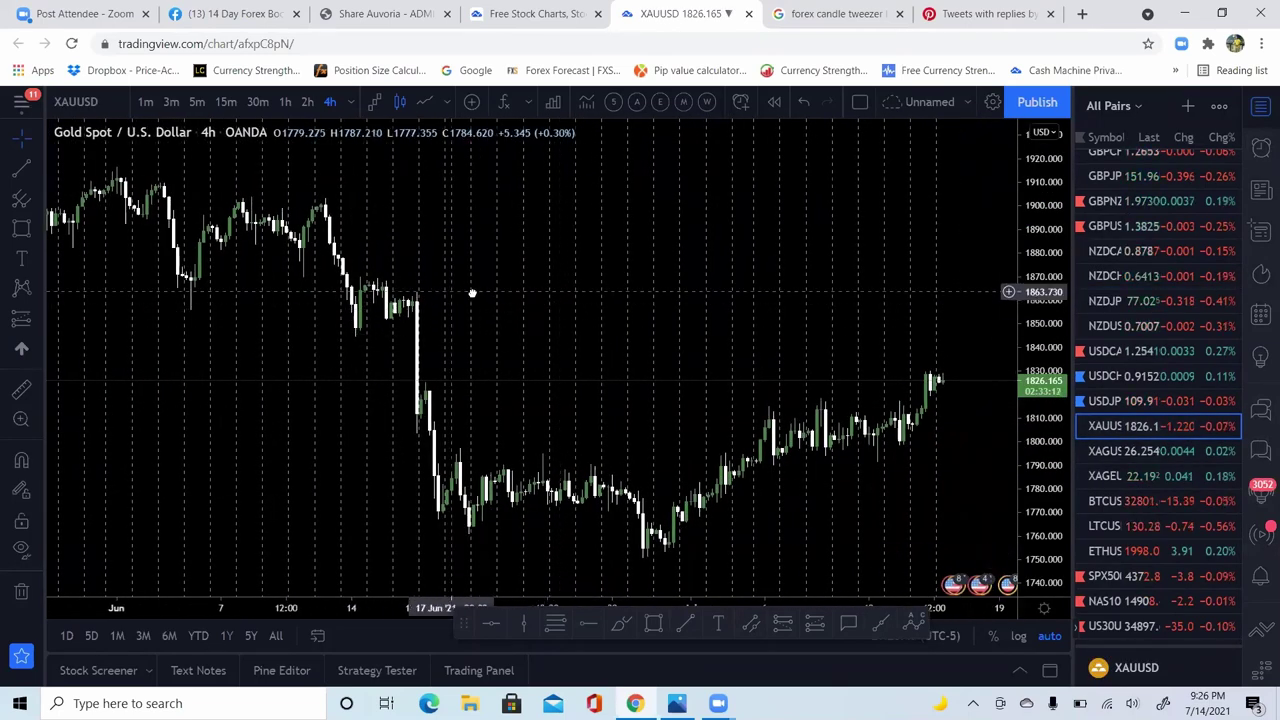
Step: Examine the XAUUSD candles at the 10–11 June high up close and compare them with the pattern chart in Photos
drag(462, 291, 566, 306)
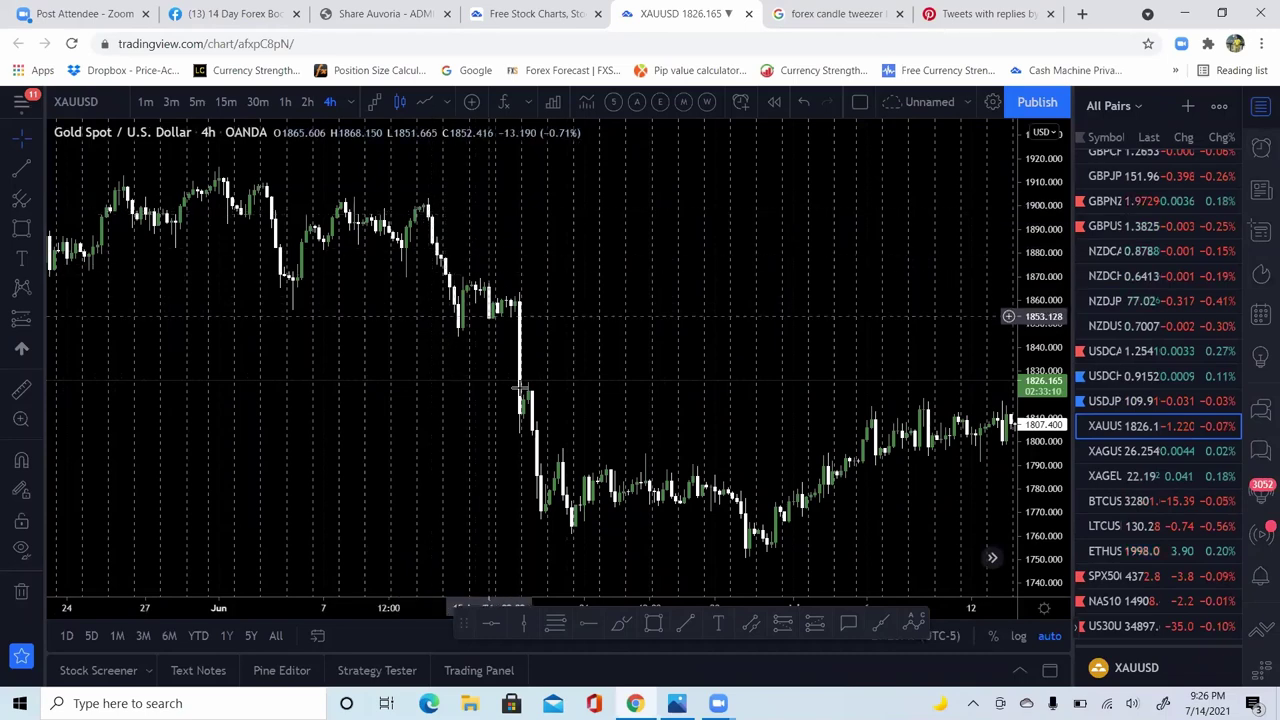
click(21, 419)
drag(400, 190, 457, 237)
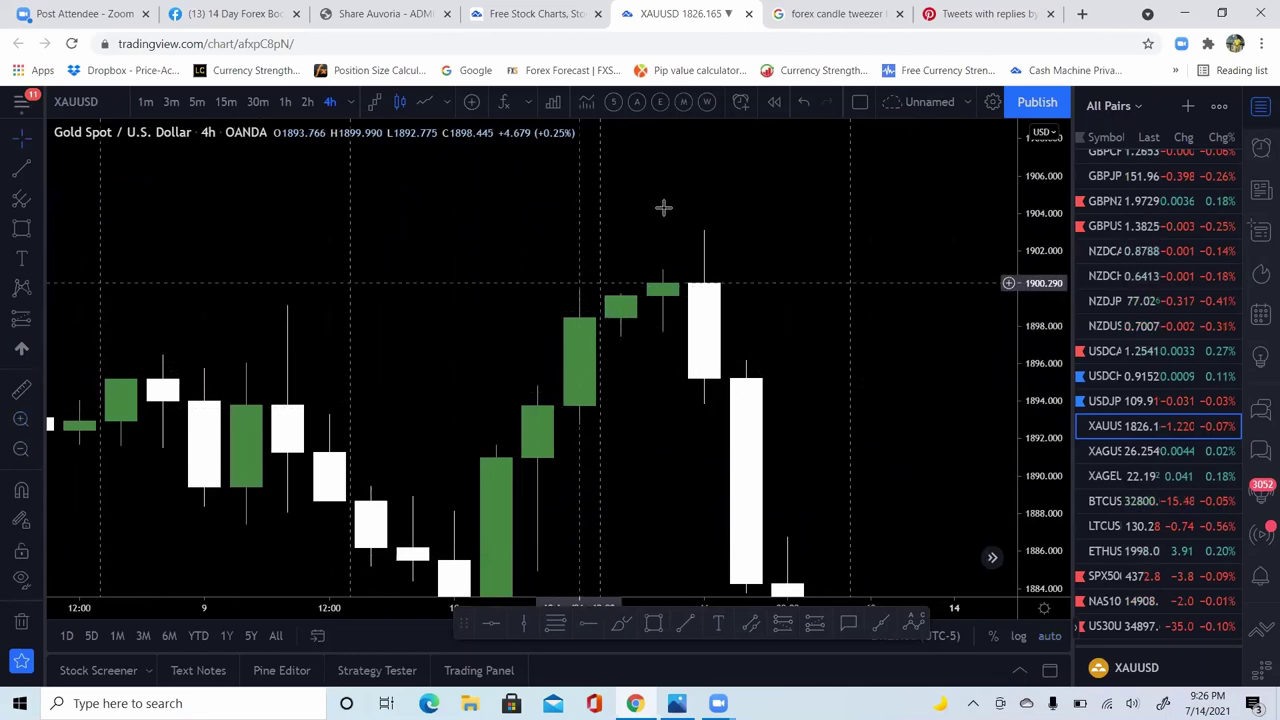
click(677, 703)
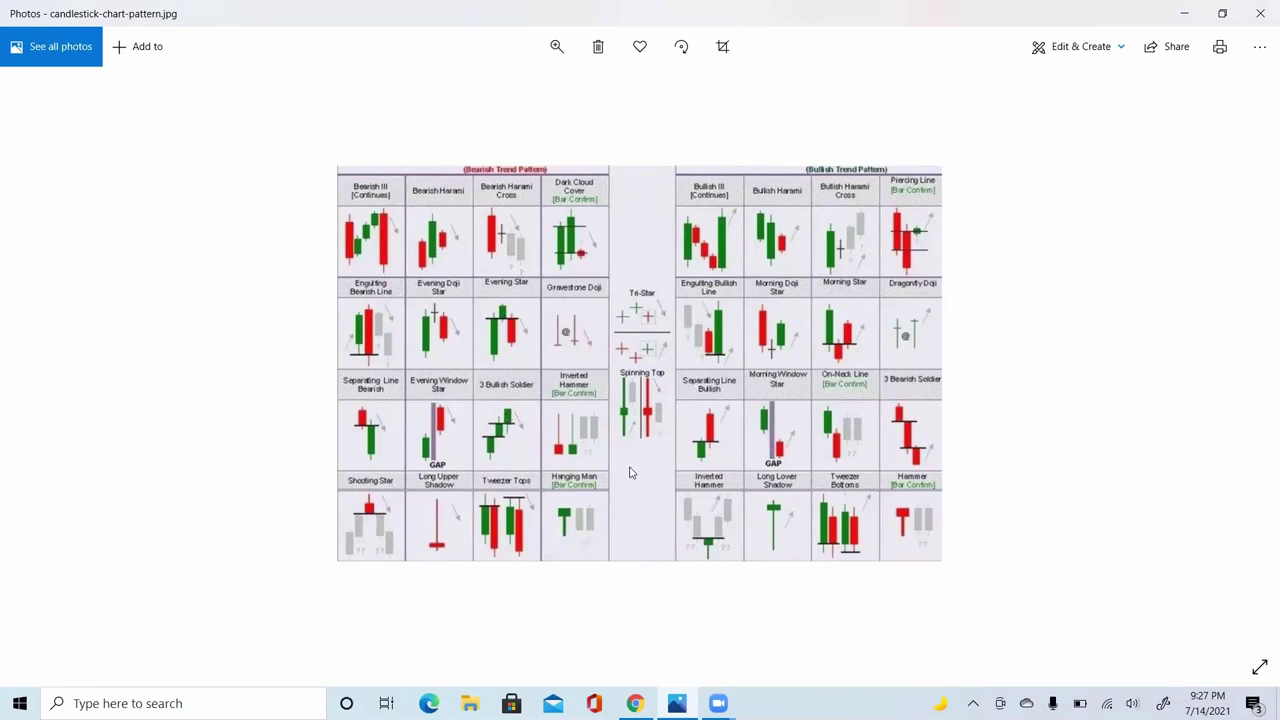
click(1172, 13)
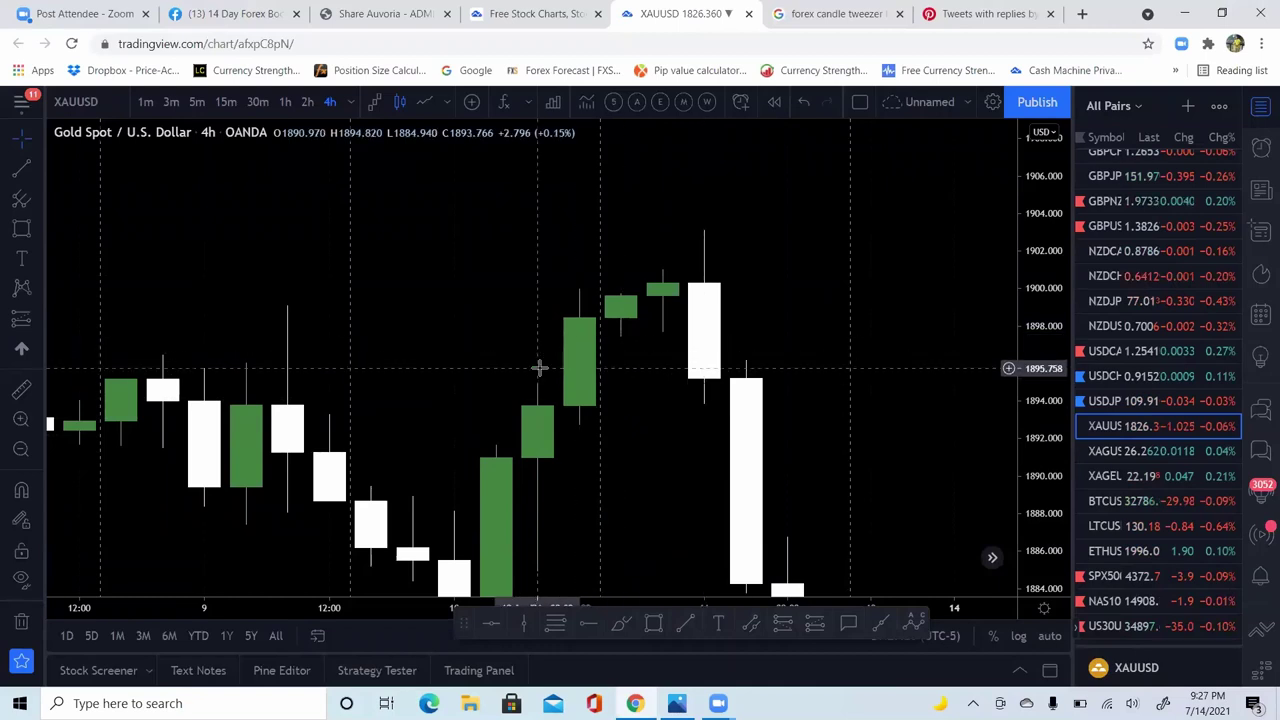
drag(629, 251, 514, 206)
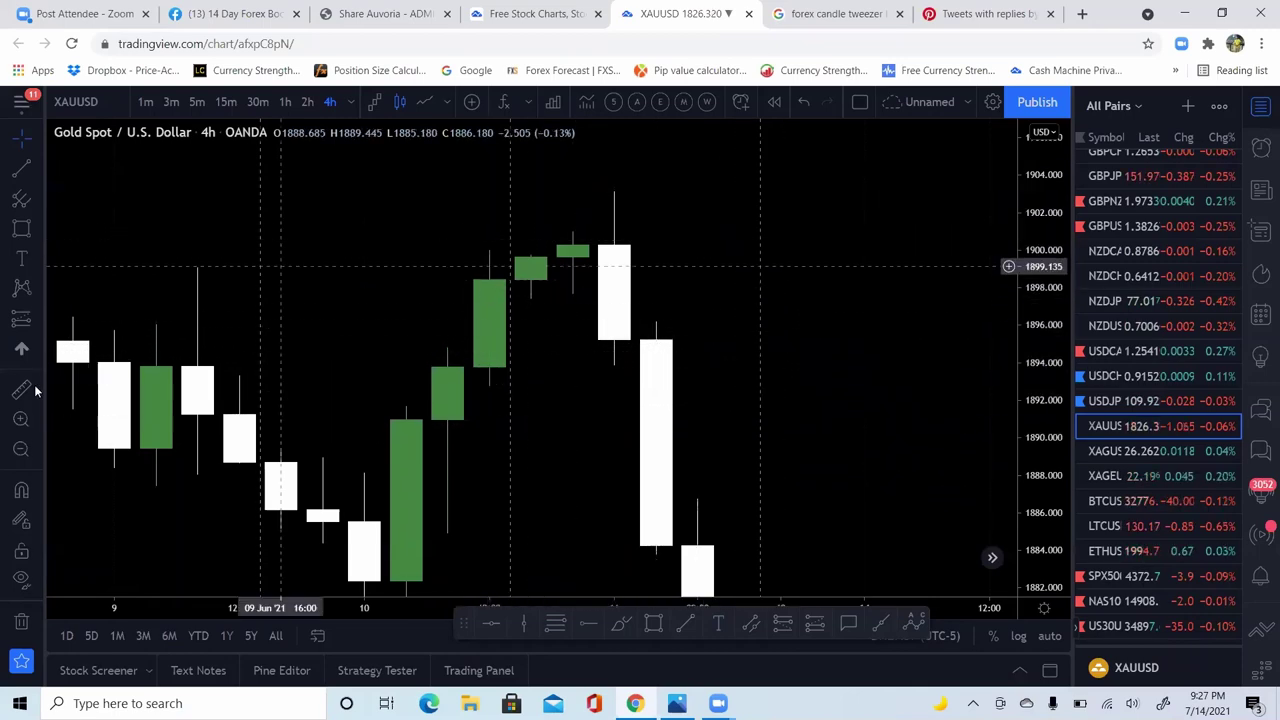
click(30, 456)
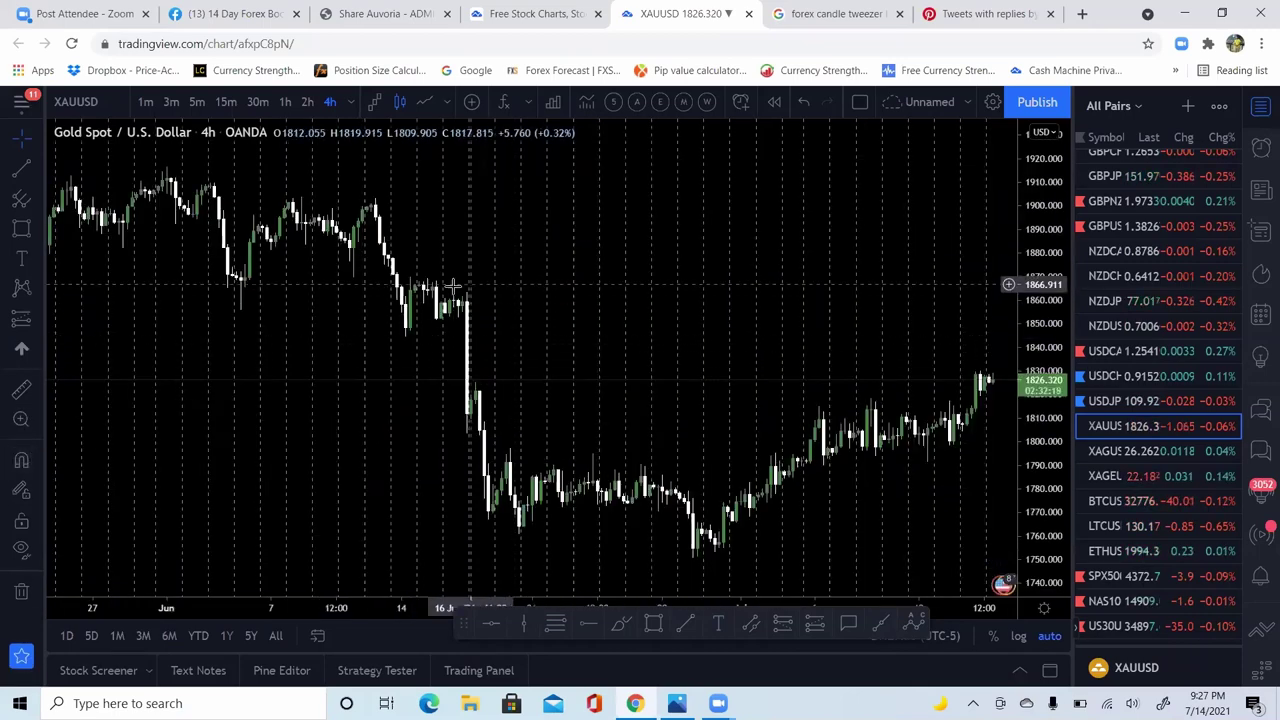
Step: Draw a horizontal parallel channel across the XAUUSD highs of late May and June, from about 1899 to 1903
drag(306, 349, 572, 337)
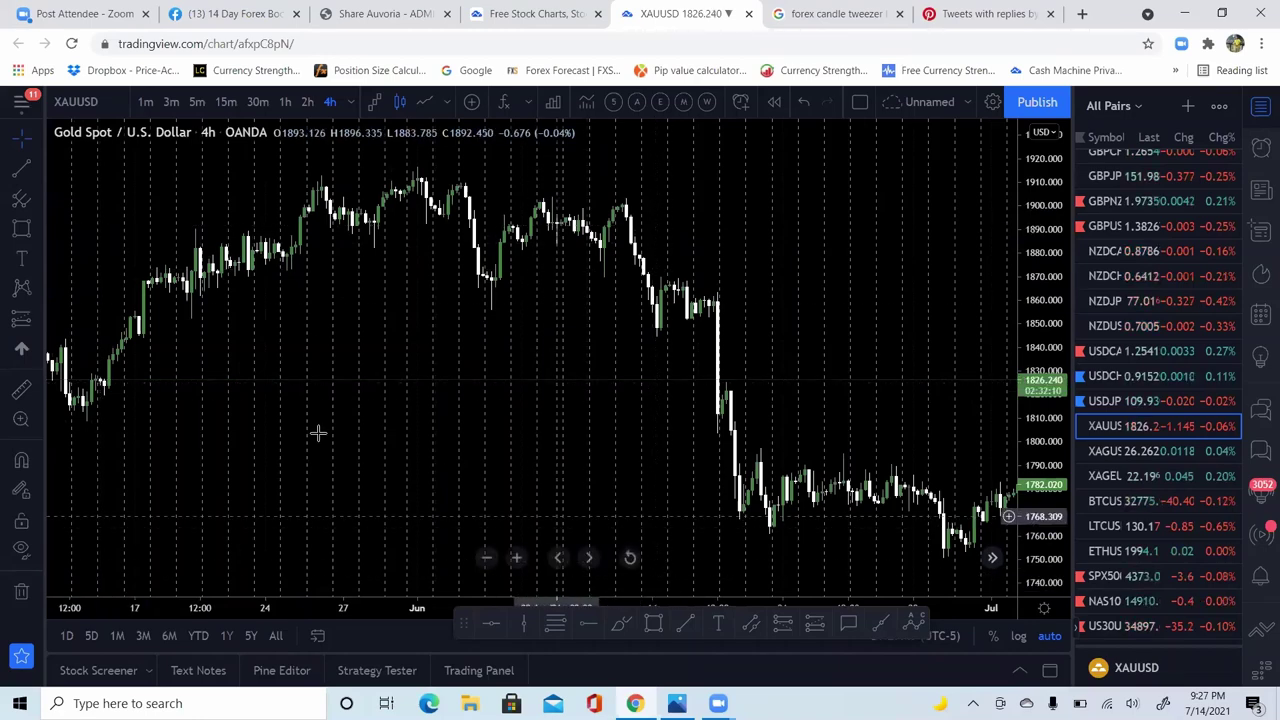
scroll(94, 591, up, 3)
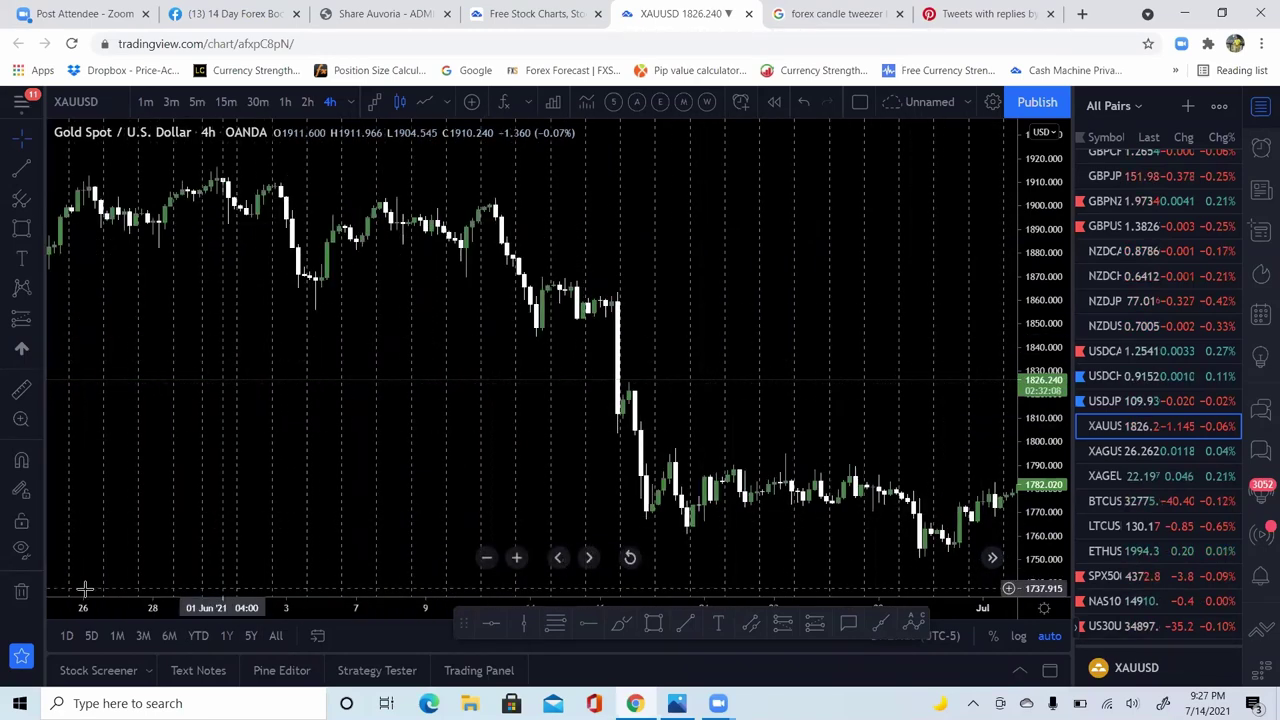
drag(194, 583, 166, 383)
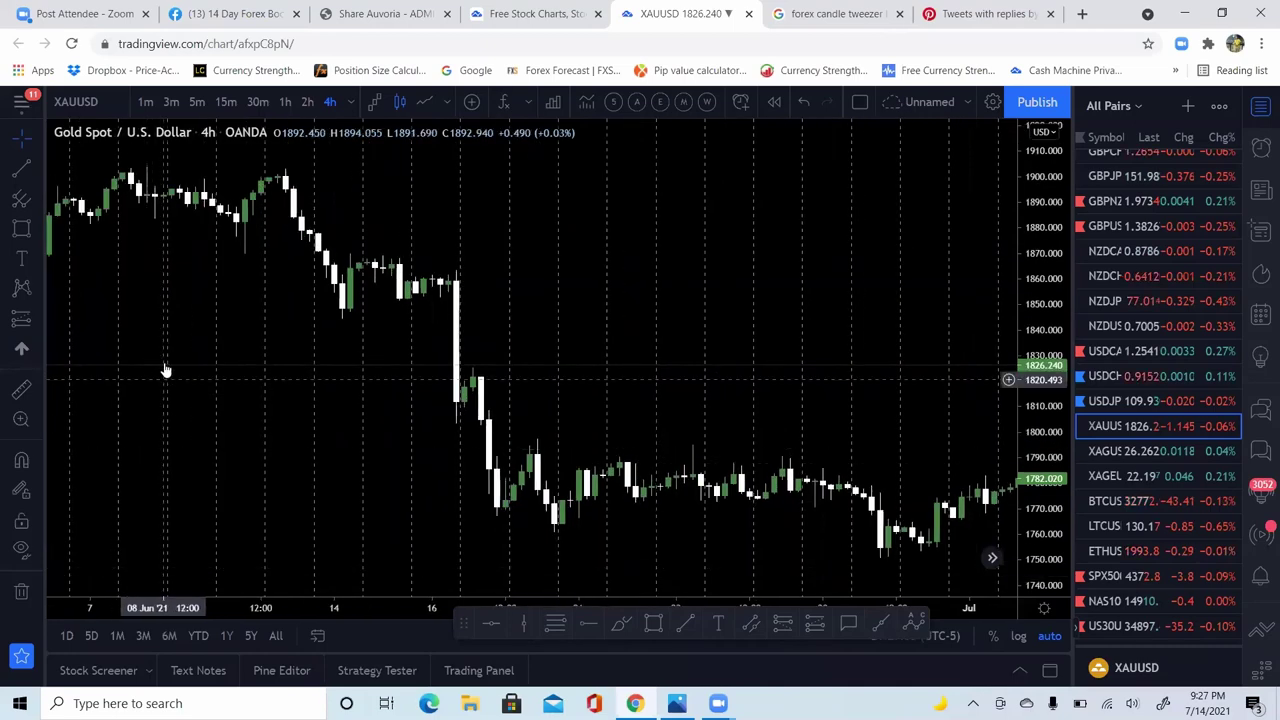
drag(292, 381, 489, 380)
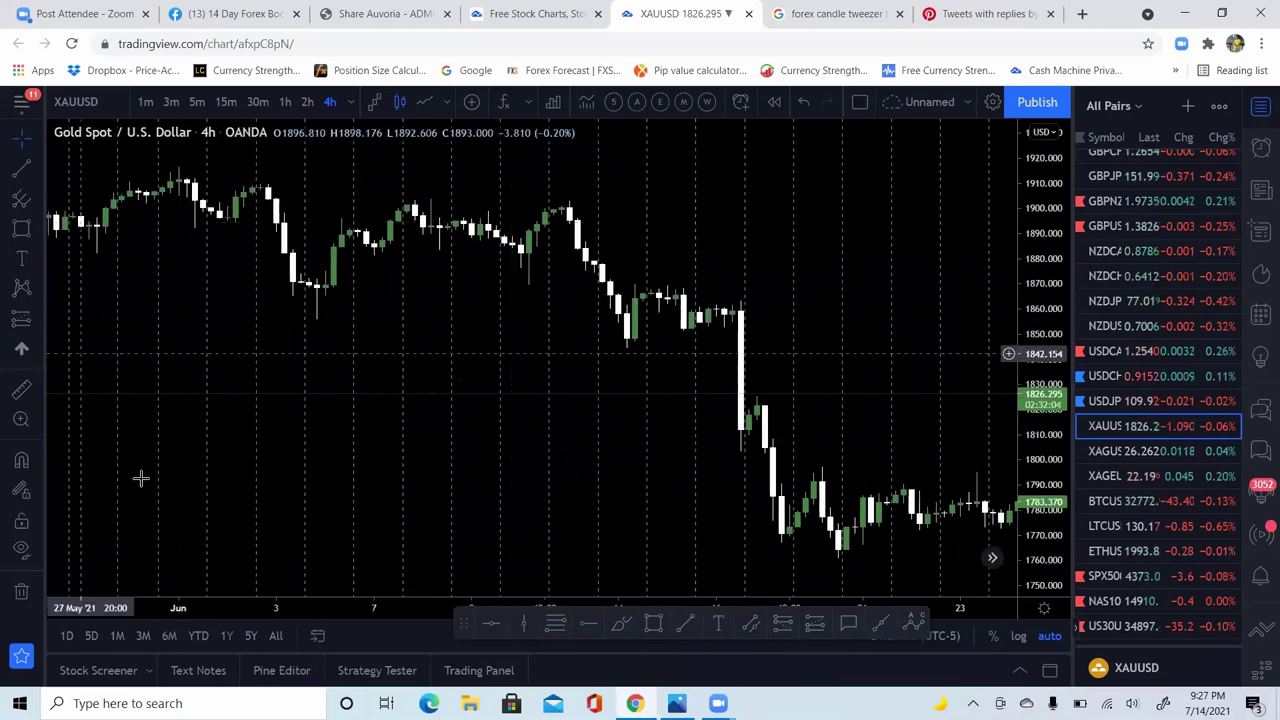
click(753, 624)
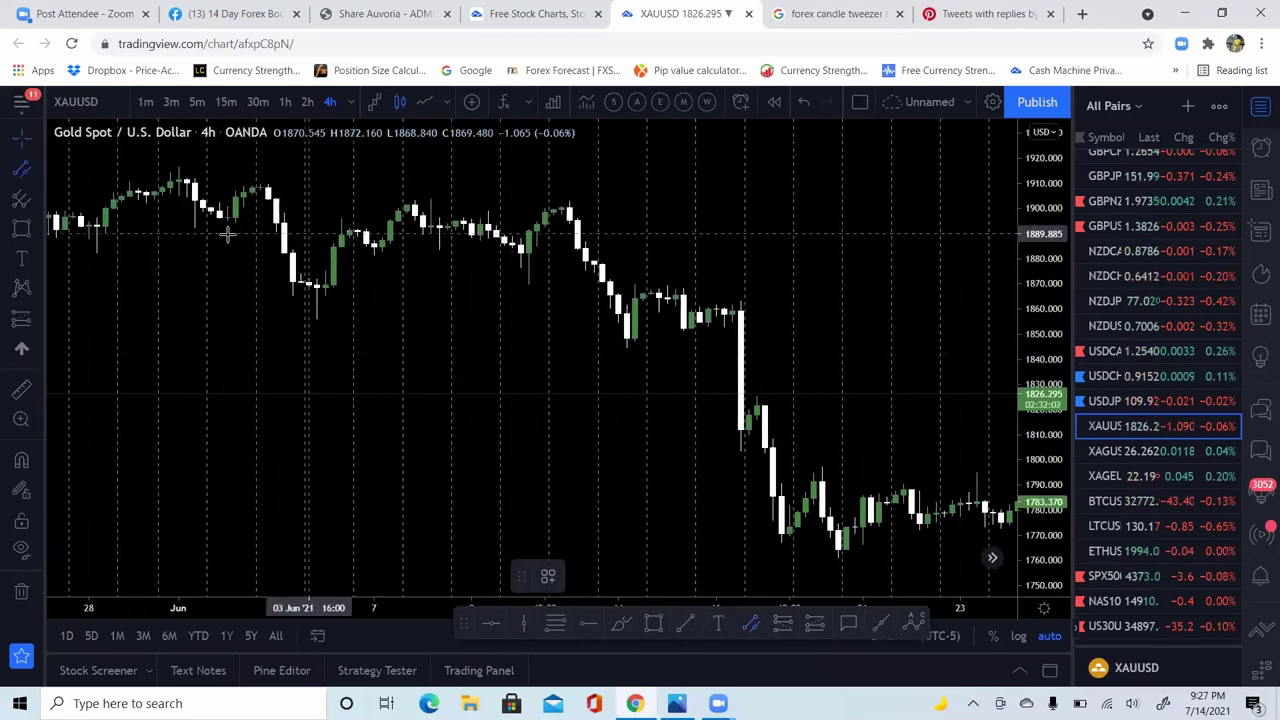
click(194, 210)
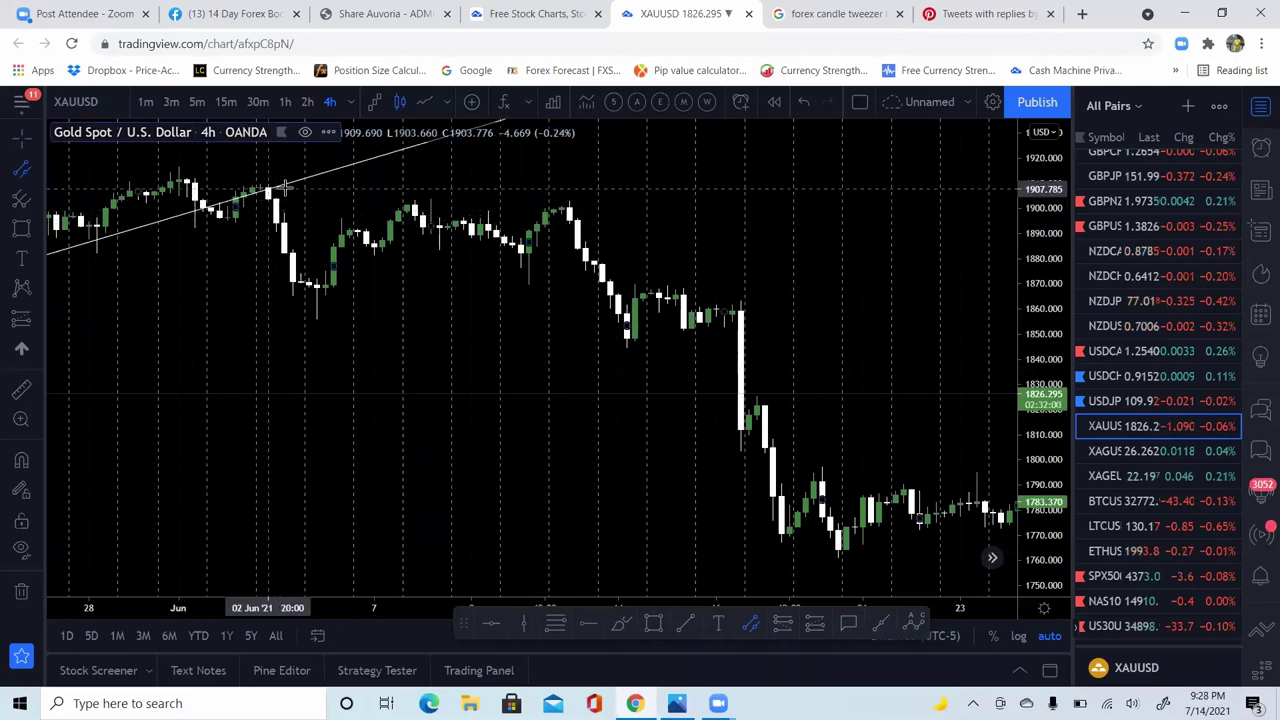
click(300, 209)
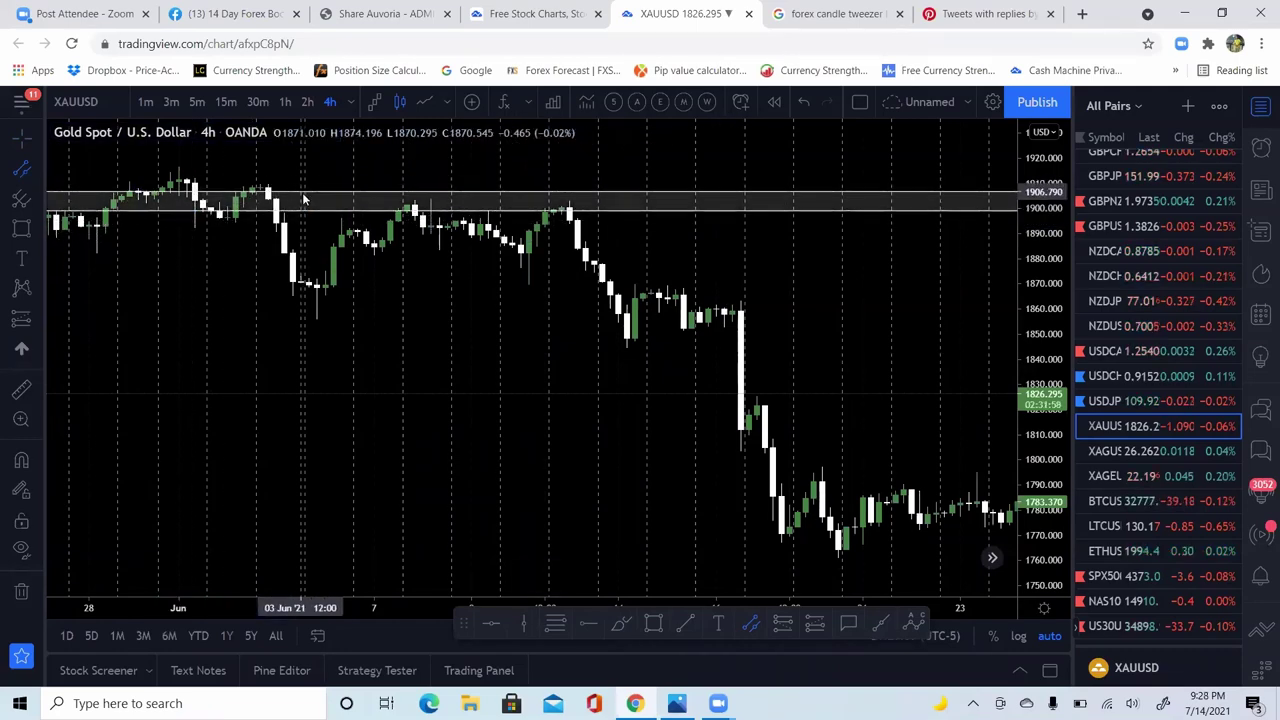
click(304, 200)
Step: Draw a second horizontal parallel channel below the first, through the early-June low, from about 1866 to 1869
drag(234, 253, 423, 263)
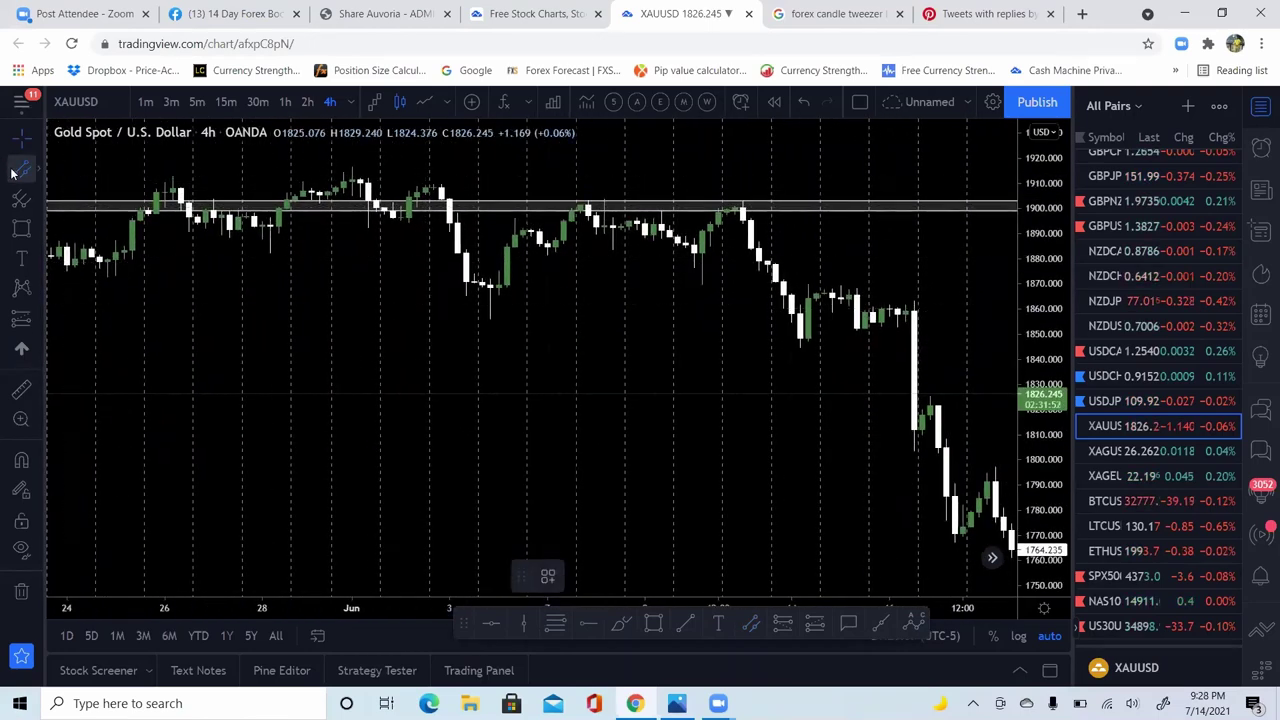
click(155, 291)
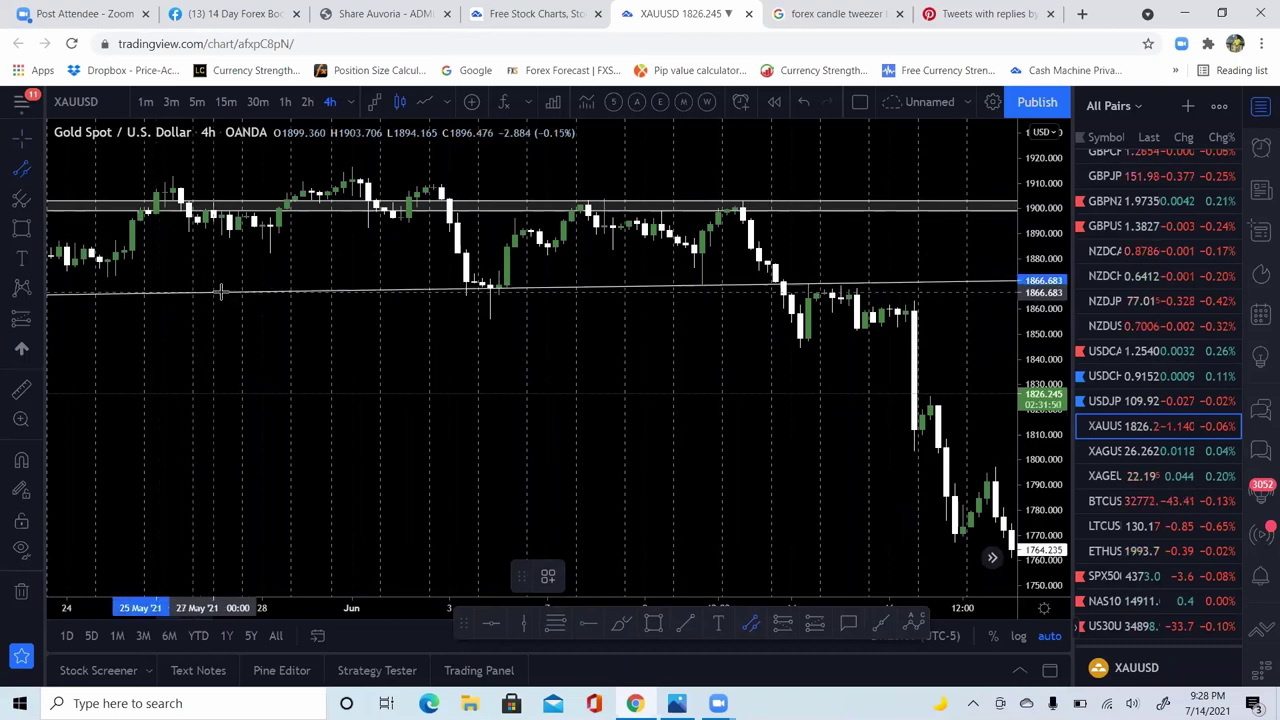
click(222, 292)
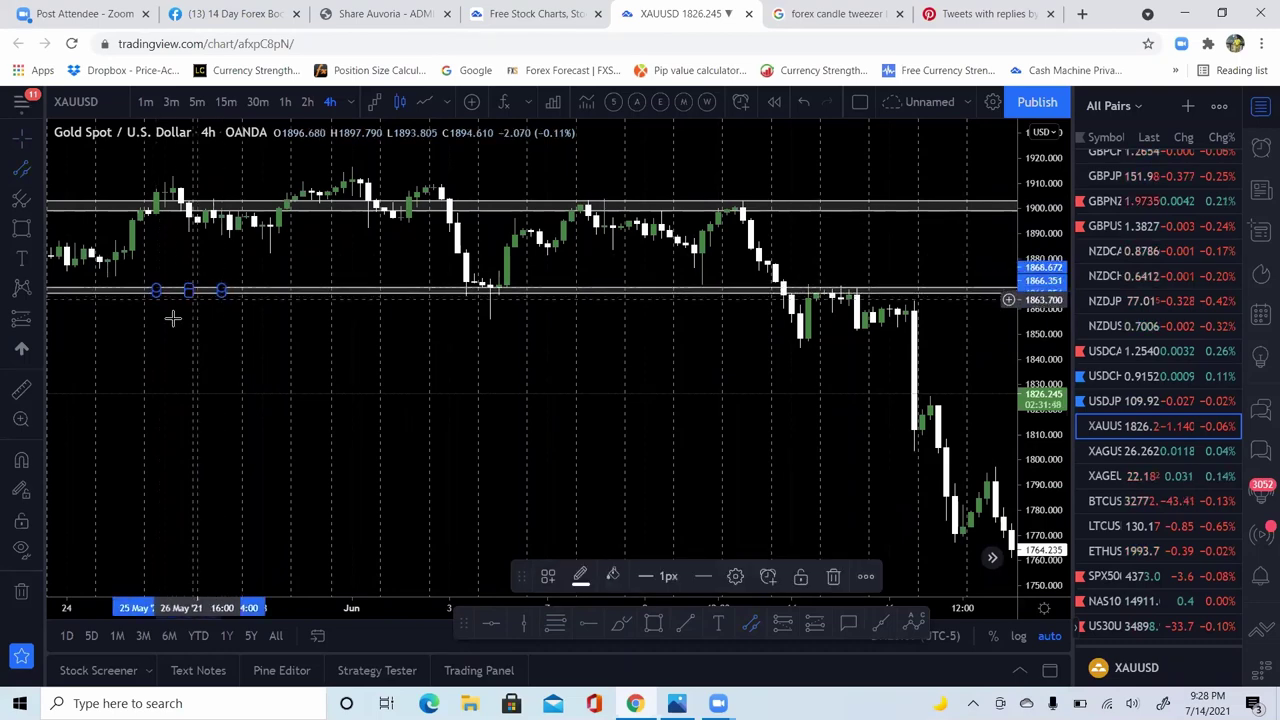
Step: Start a bar replay of XAUUSD from about 15 June, where price retests the lower channel from below
mouse_move(424, 364)
mouse_down()
mouse_move(700, 370)
mouse_move(131, 409)
mouse_up()
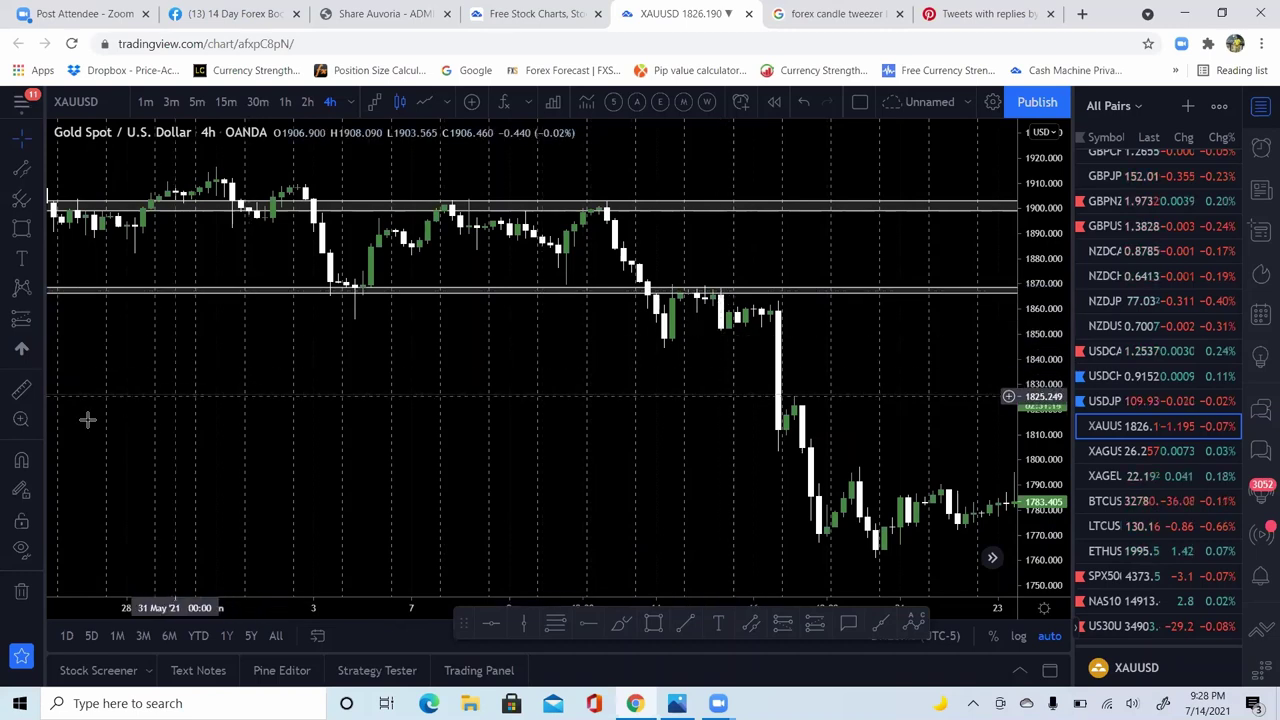
click(22, 420)
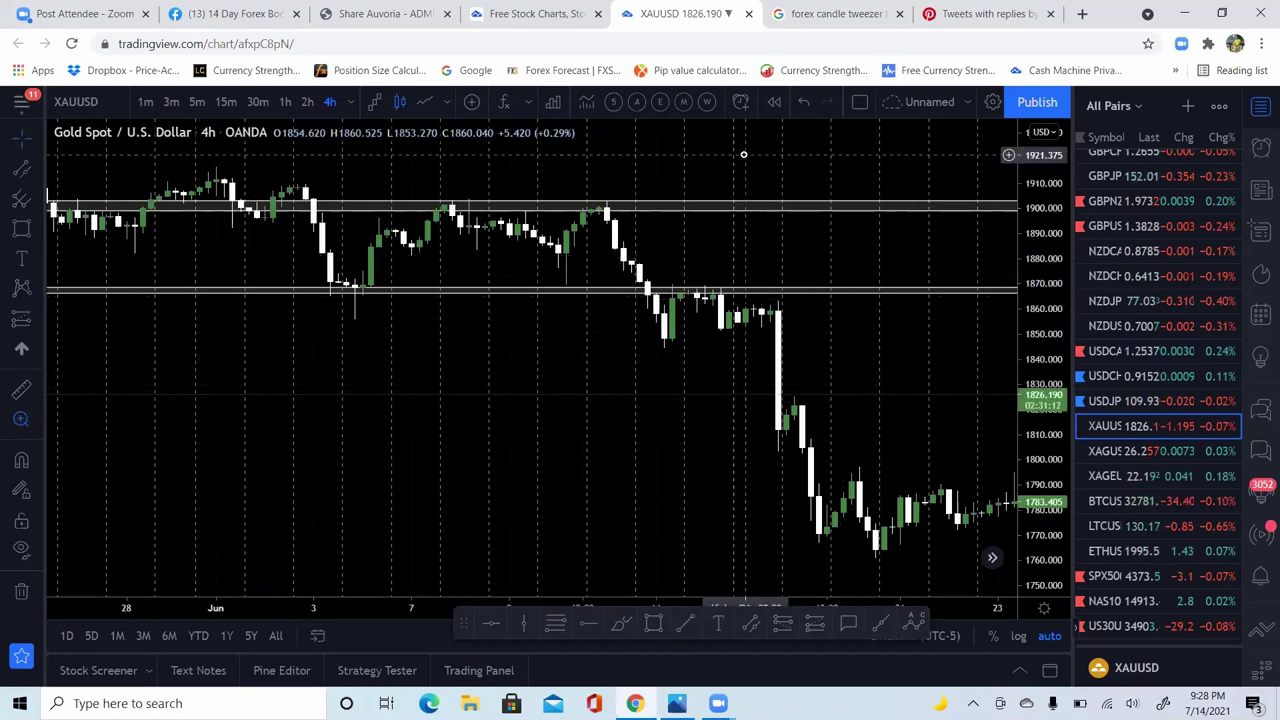
scroll(778, 126, left, 3)
click(774, 101)
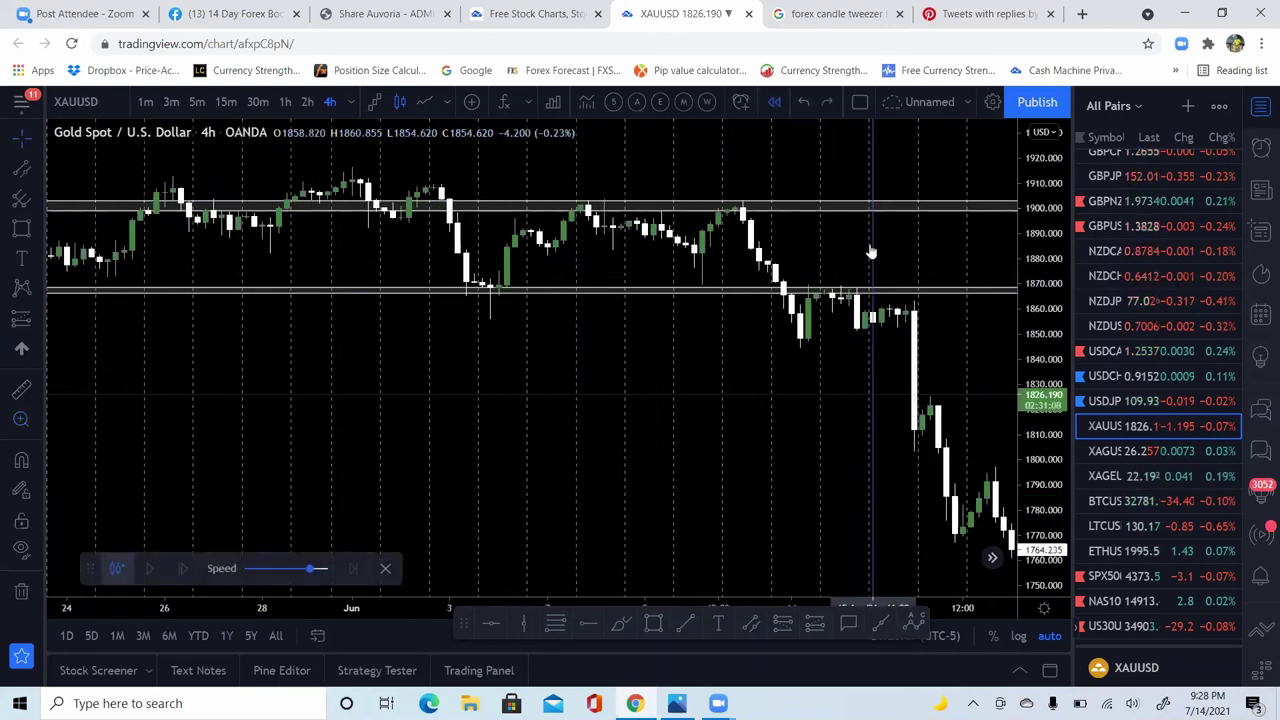
click(858, 245)
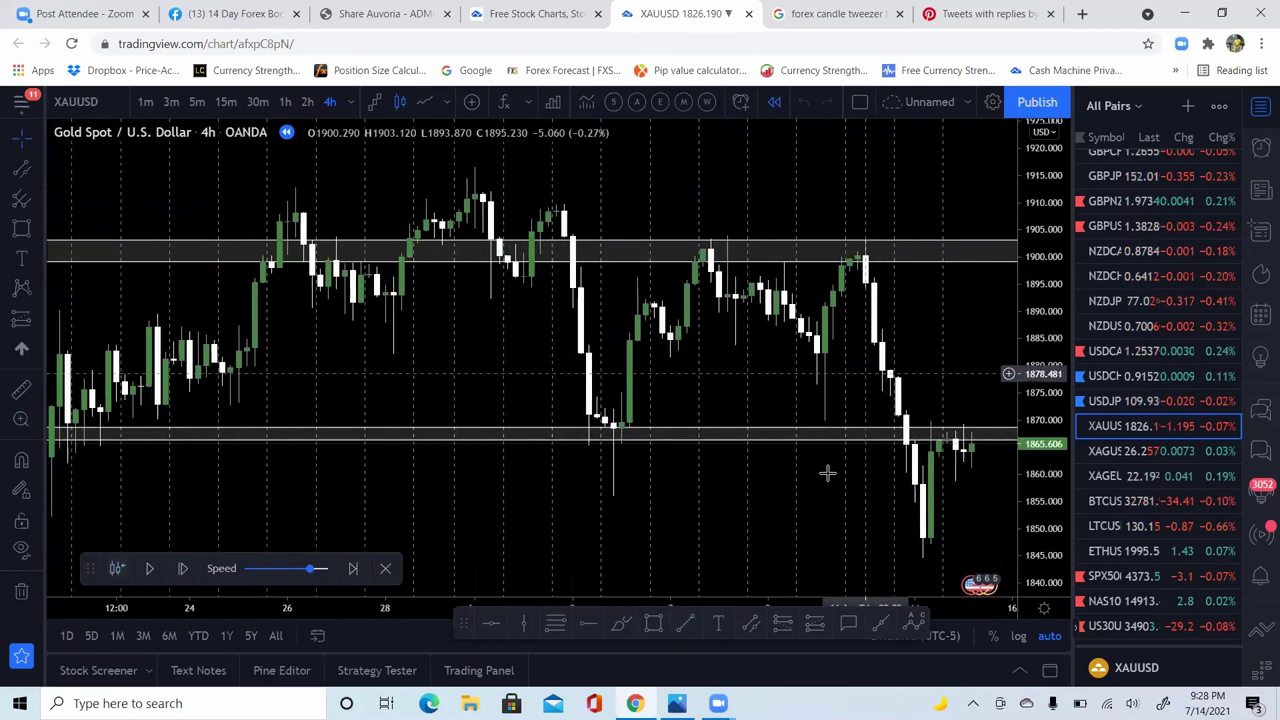
Step: Examine the last replay candles beneath the lower channel up close and compare them with the candlestick pattern chart in Photos
click(24, 420)
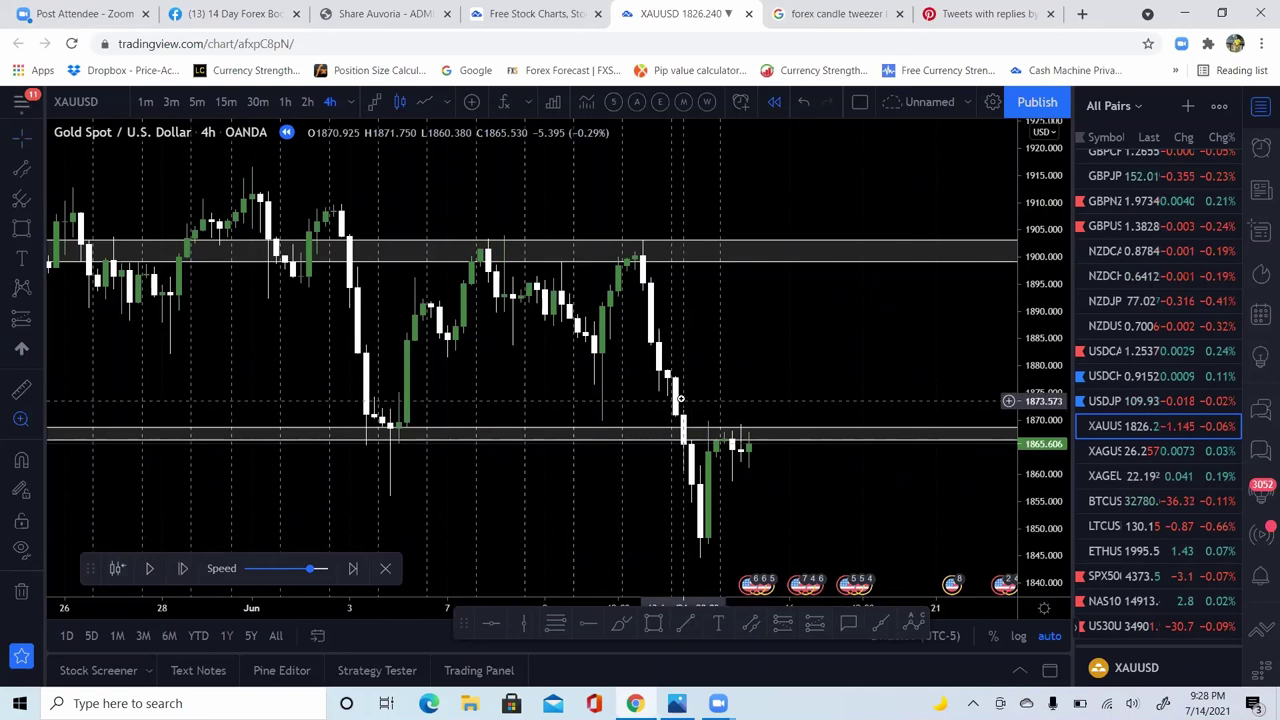
drag(705, 400, 796, 486)
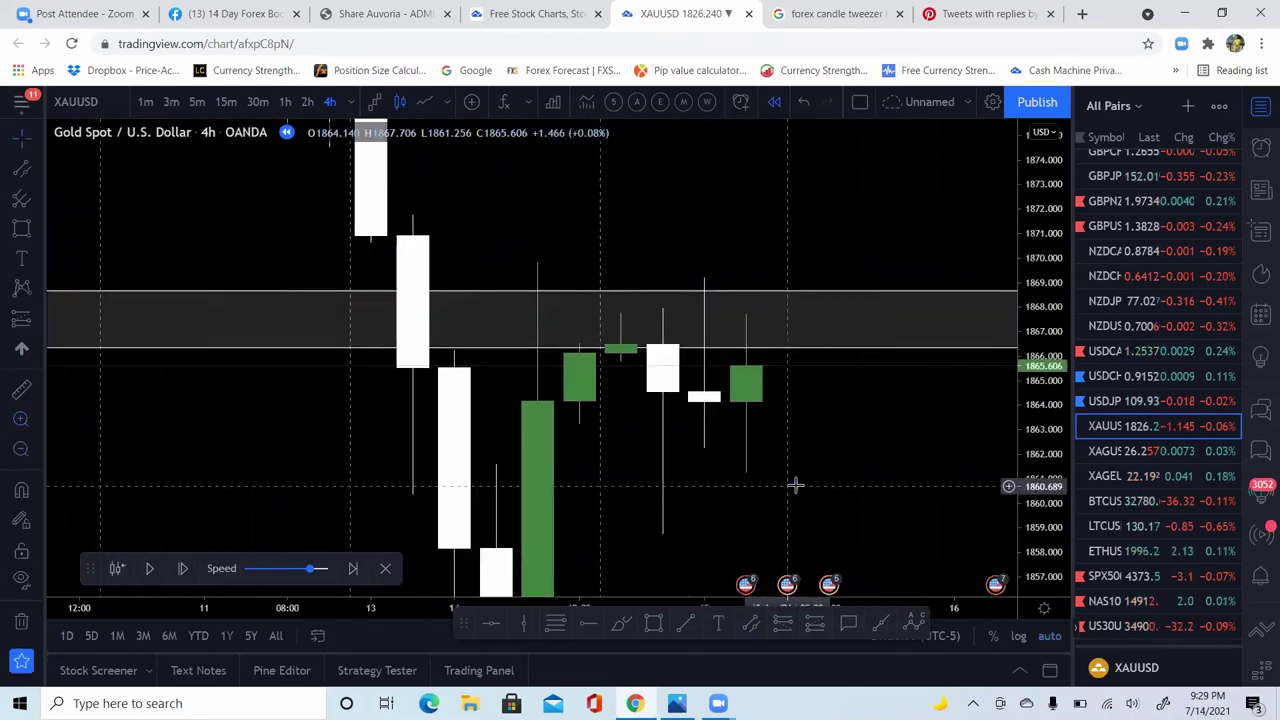
drag(669, 445, 671, 343)
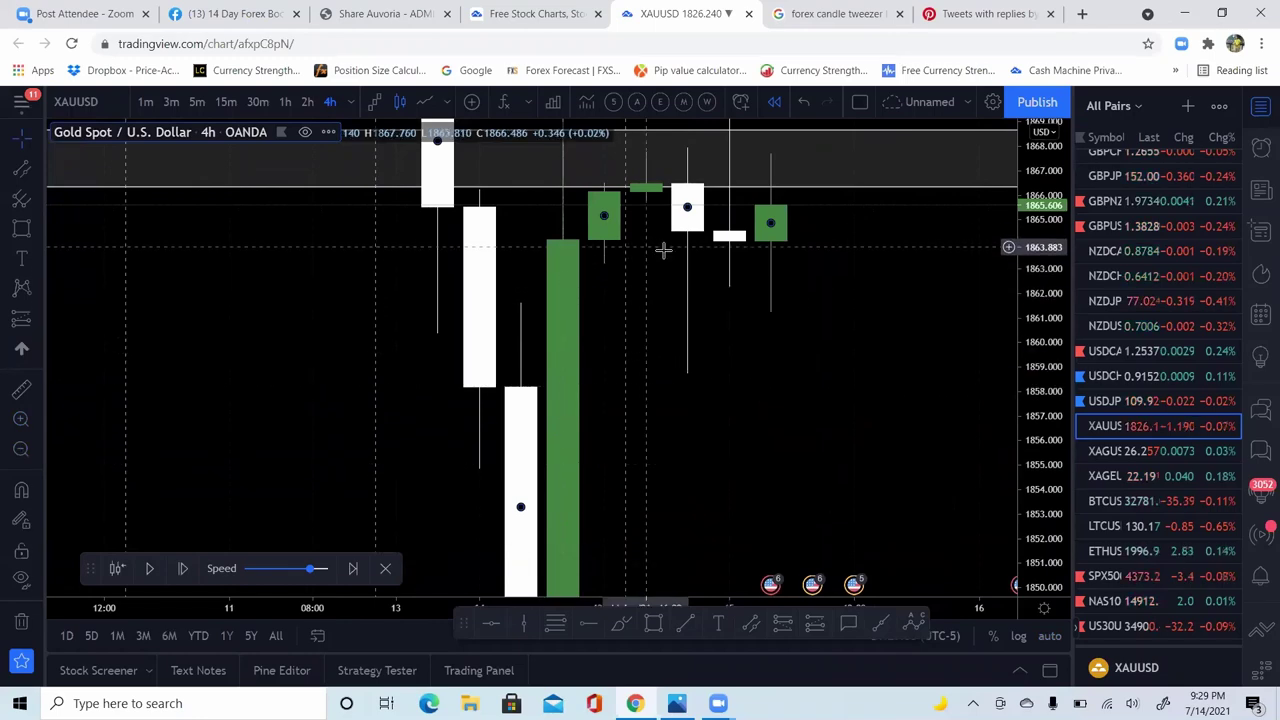
drag(663, 254, 586, 351)
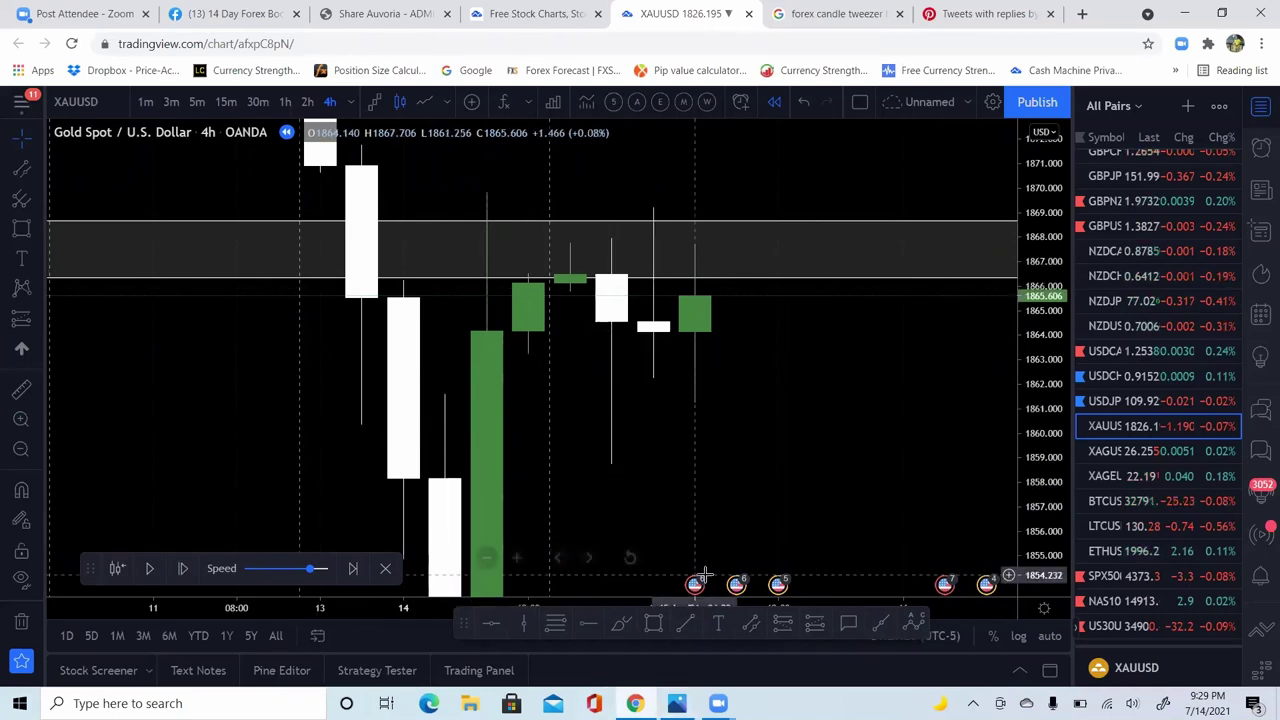
key(alt+Tab)
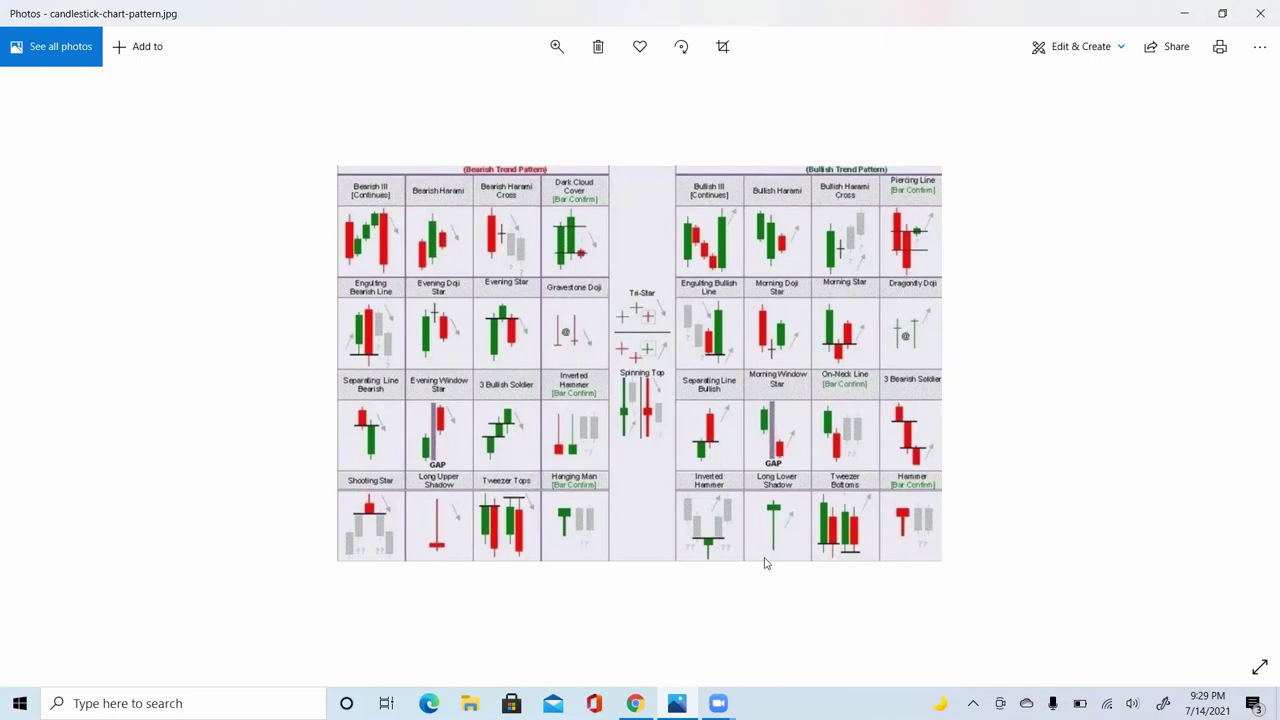
click(1260, 13)
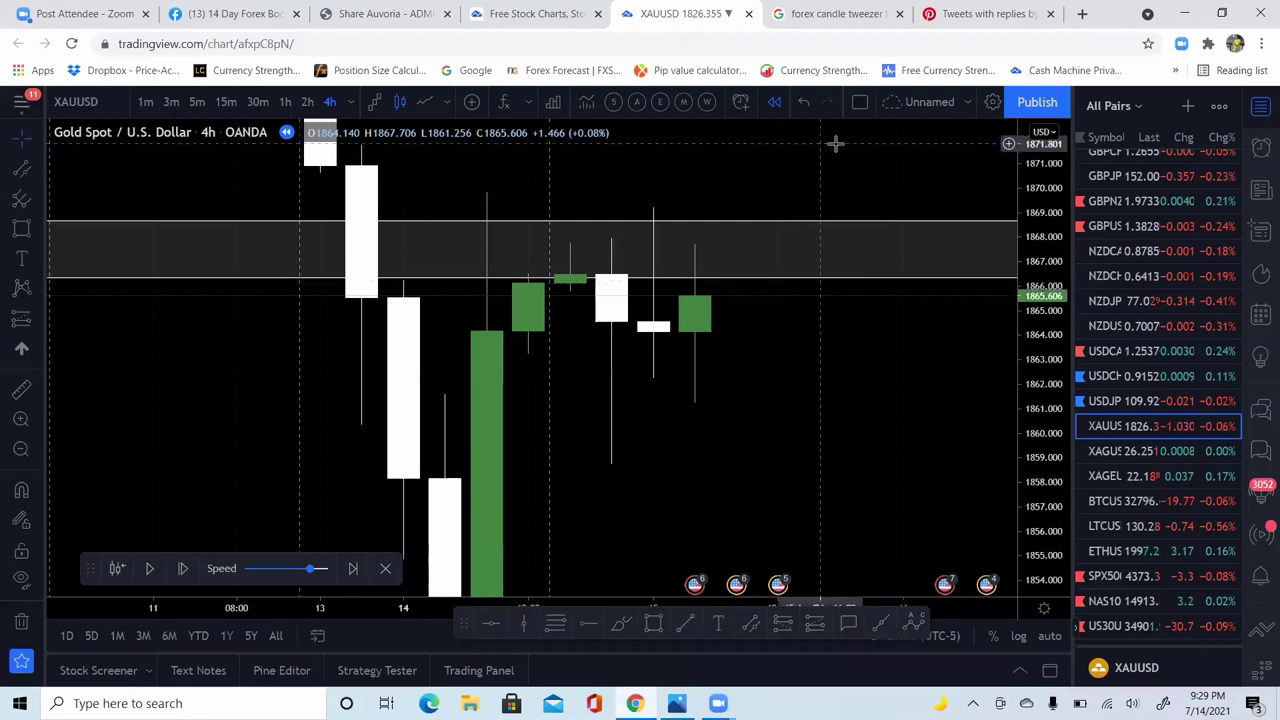
Step: Go back from the tweezer bottoms images to the Google image results for "forex candle patterns"
click(835, 13)
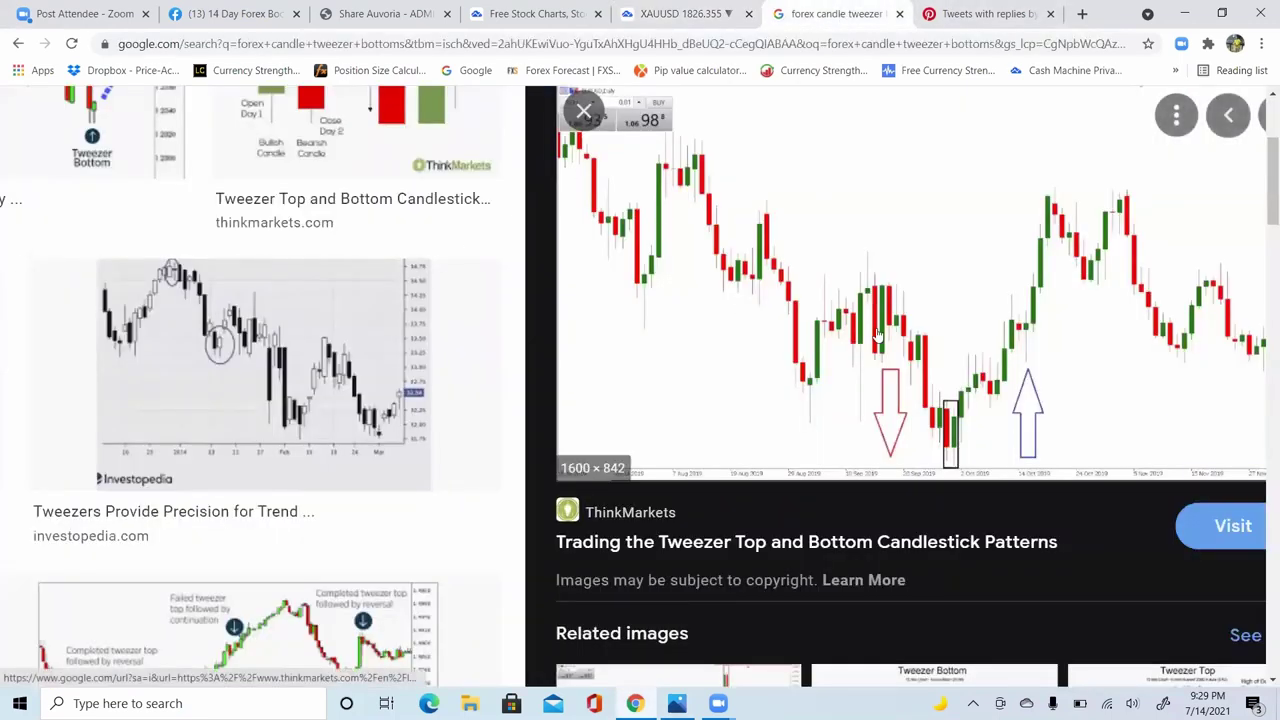
click(582, 110)
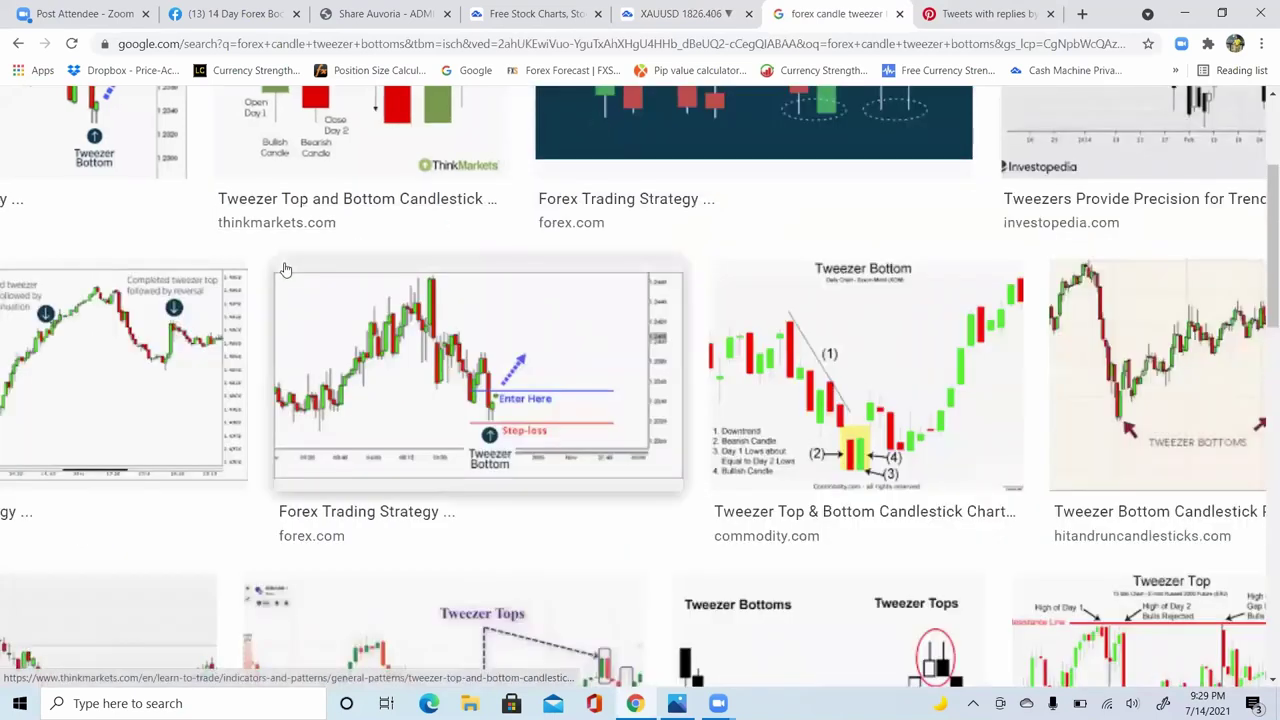
click(15, 44)
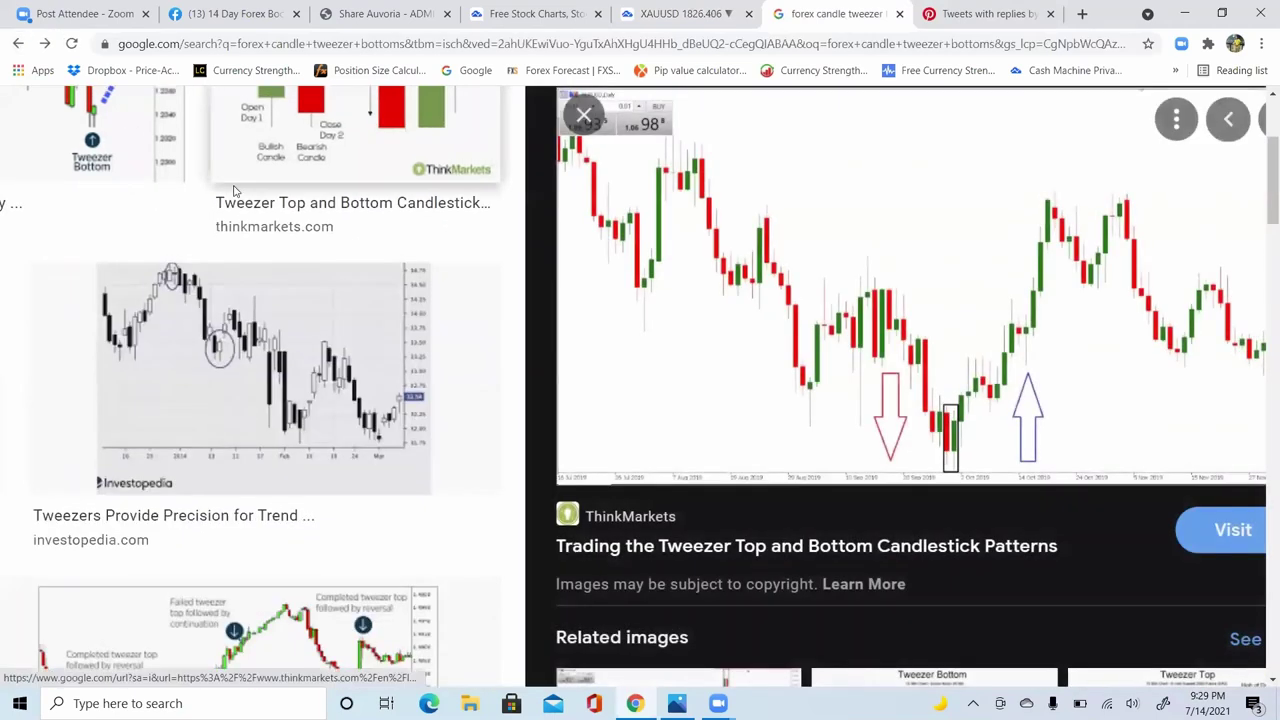
click(17, 44)
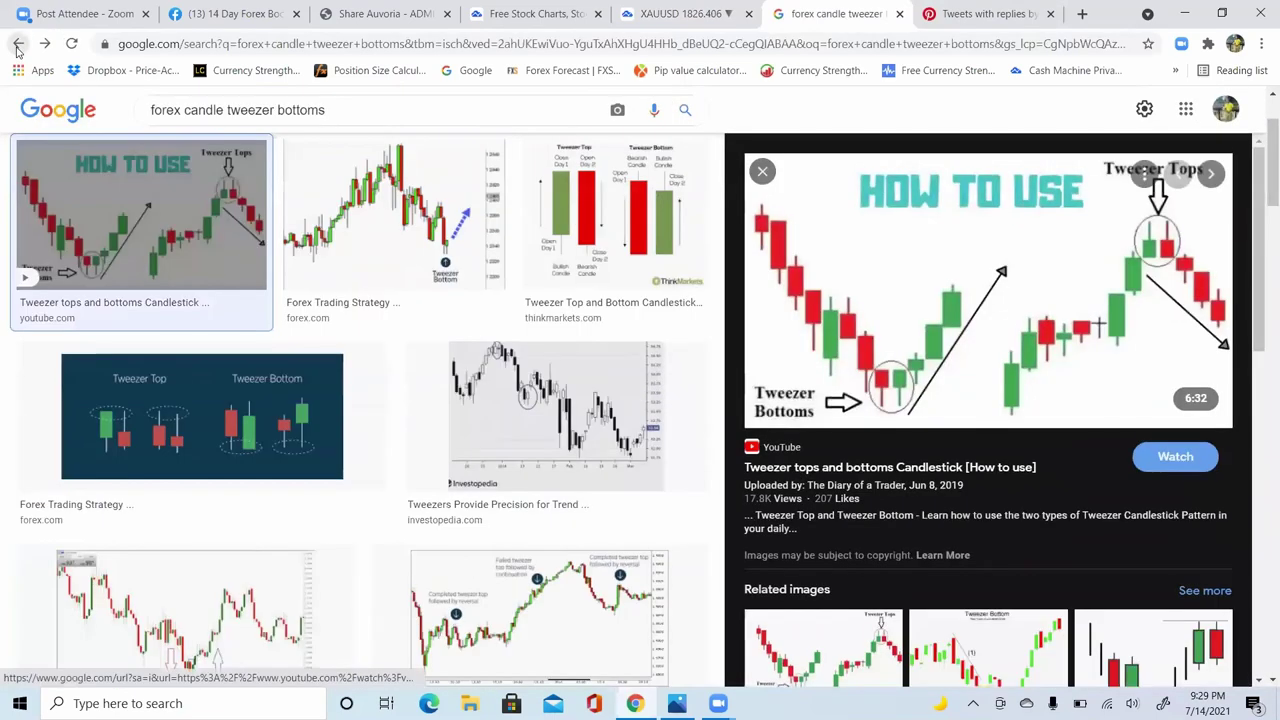
click(17, 44)
click(17, 44)
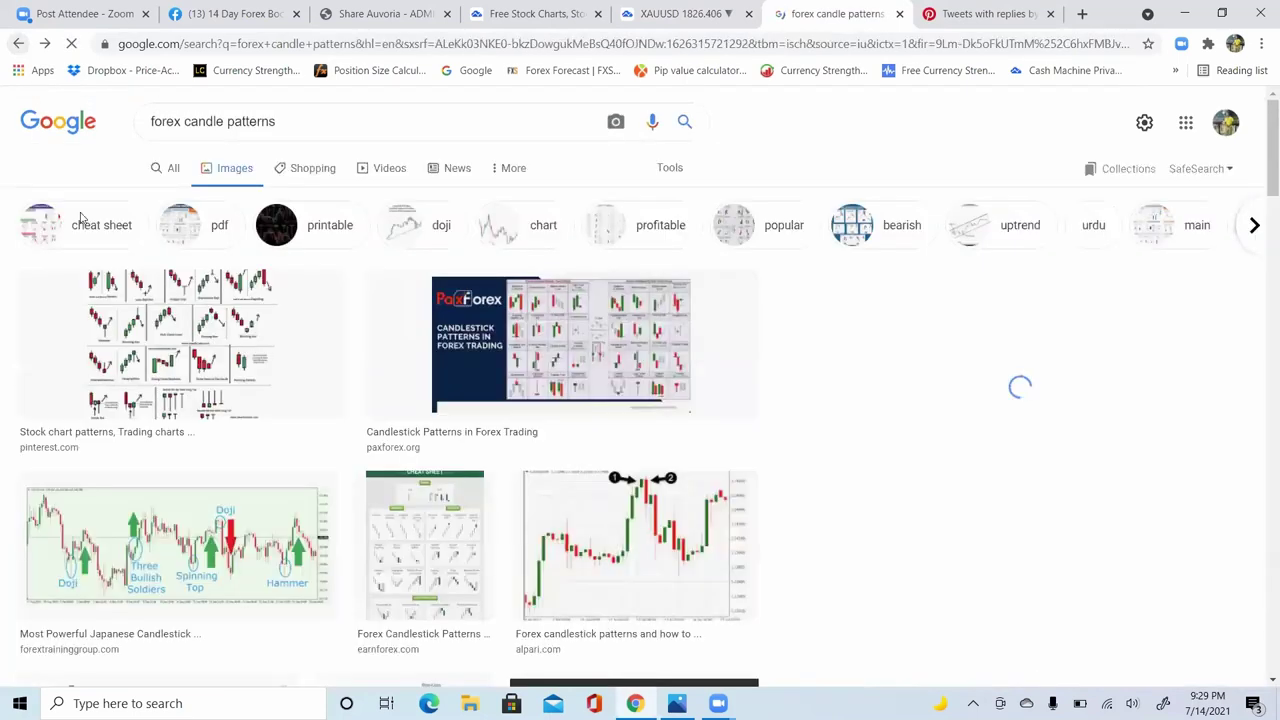
Step: View the Pinterest candlestick patterns chart and The5ers "Forex Candlestick Patterns 2021" image, and compare them with the XAUUSD replay candles
click(186, 352)
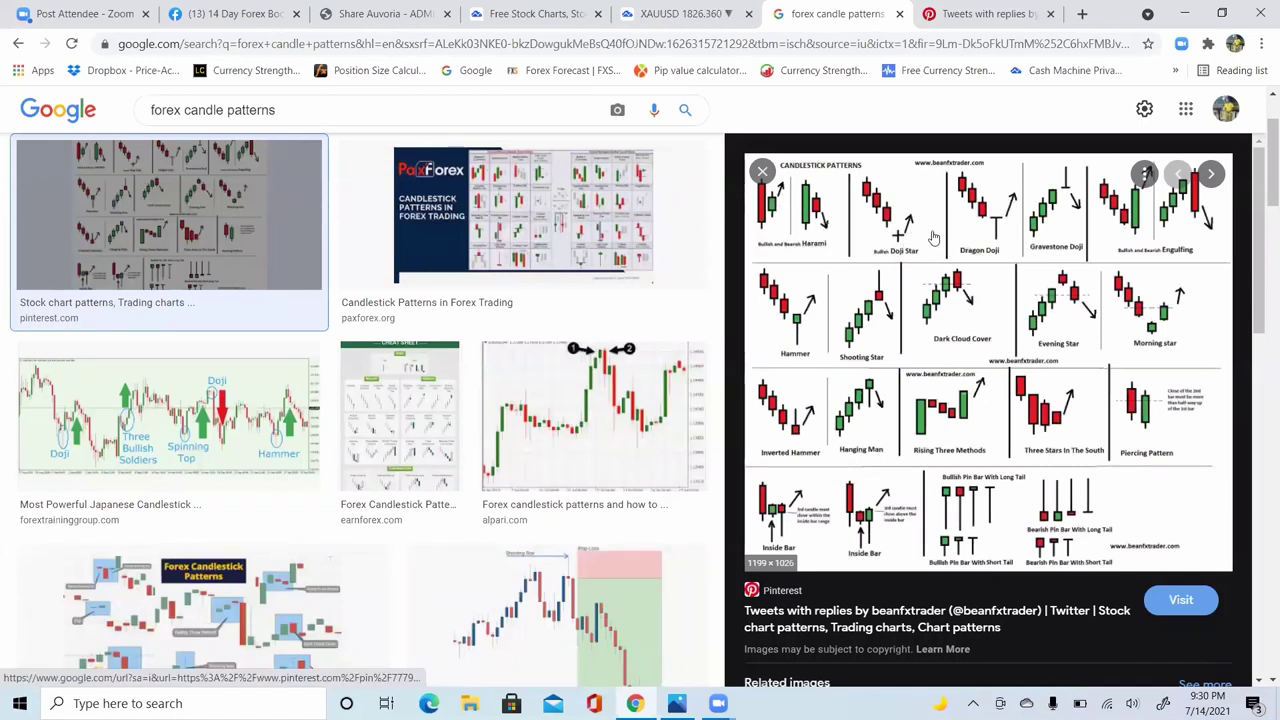
click(263, 612)
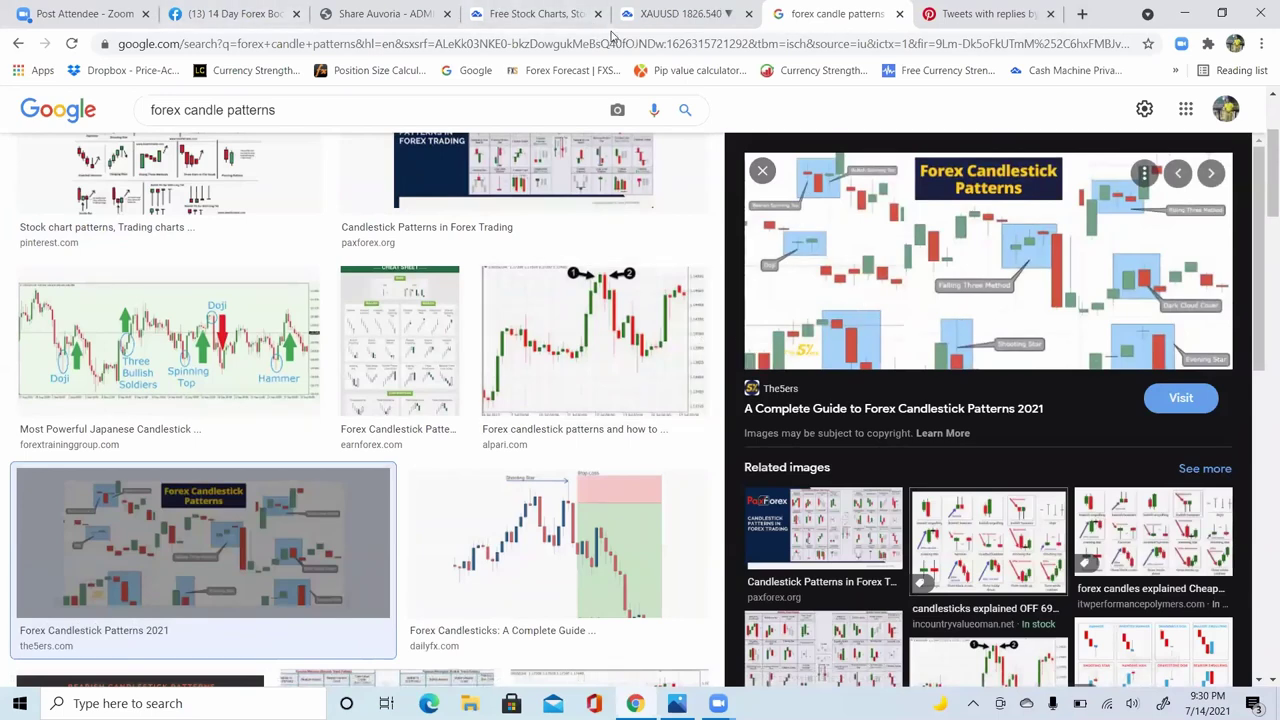
click(672, 13)
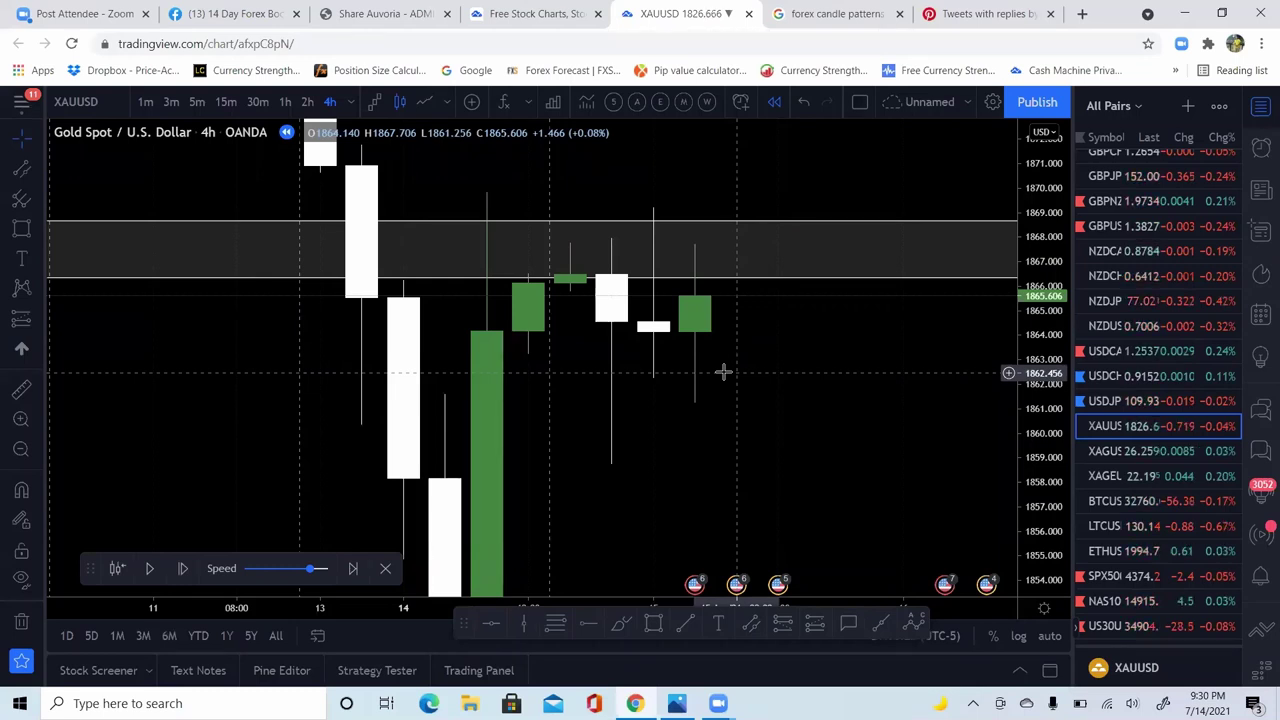
click(835, 13)
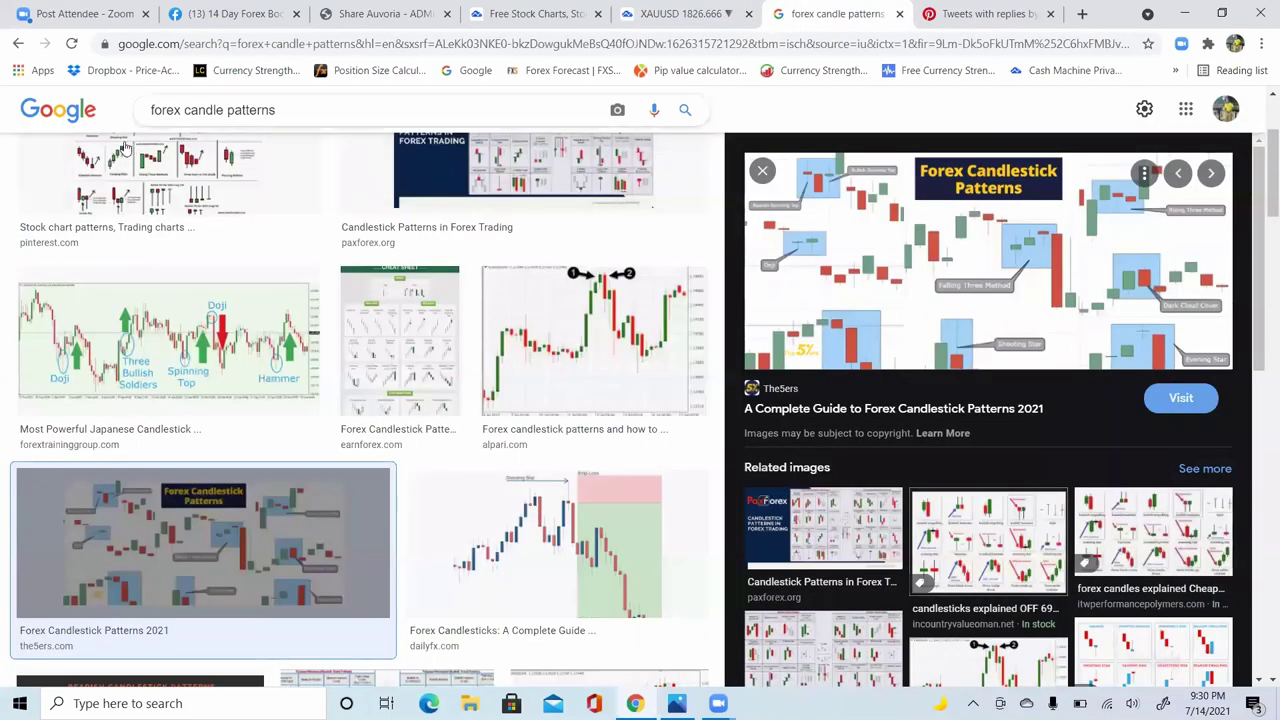
Step: View the EarnForex cheat sheet, the DailyFX shooting star example and the Alpari EURUSD reversal chart among the candlestick pattern image results
scroll(1260, 245, down, 2)
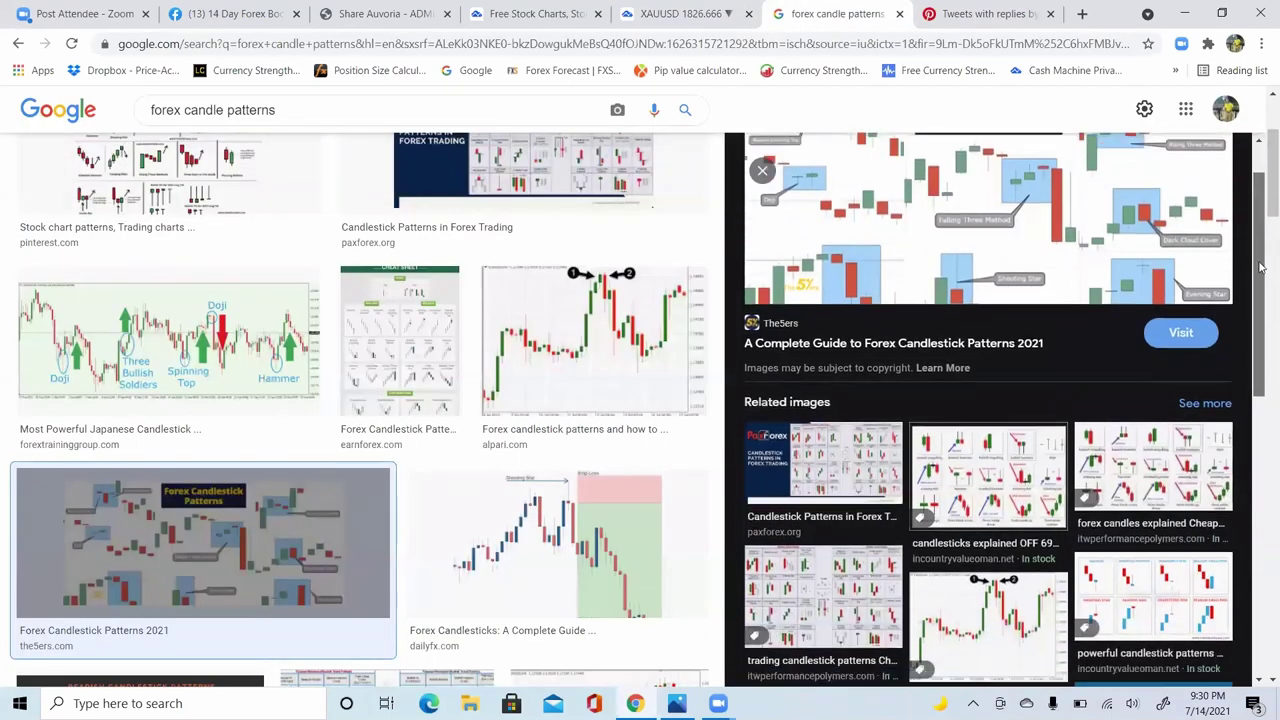
scroll(1250, 392, down, 3)
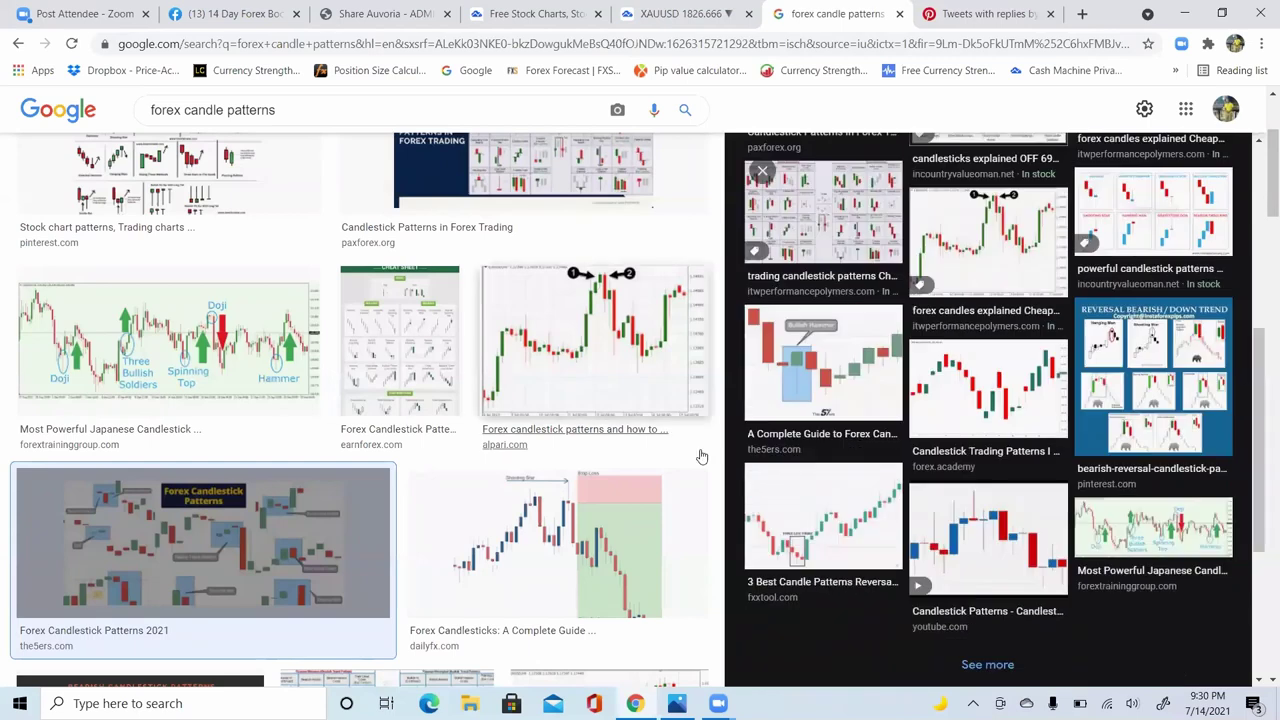
click(400, 340)
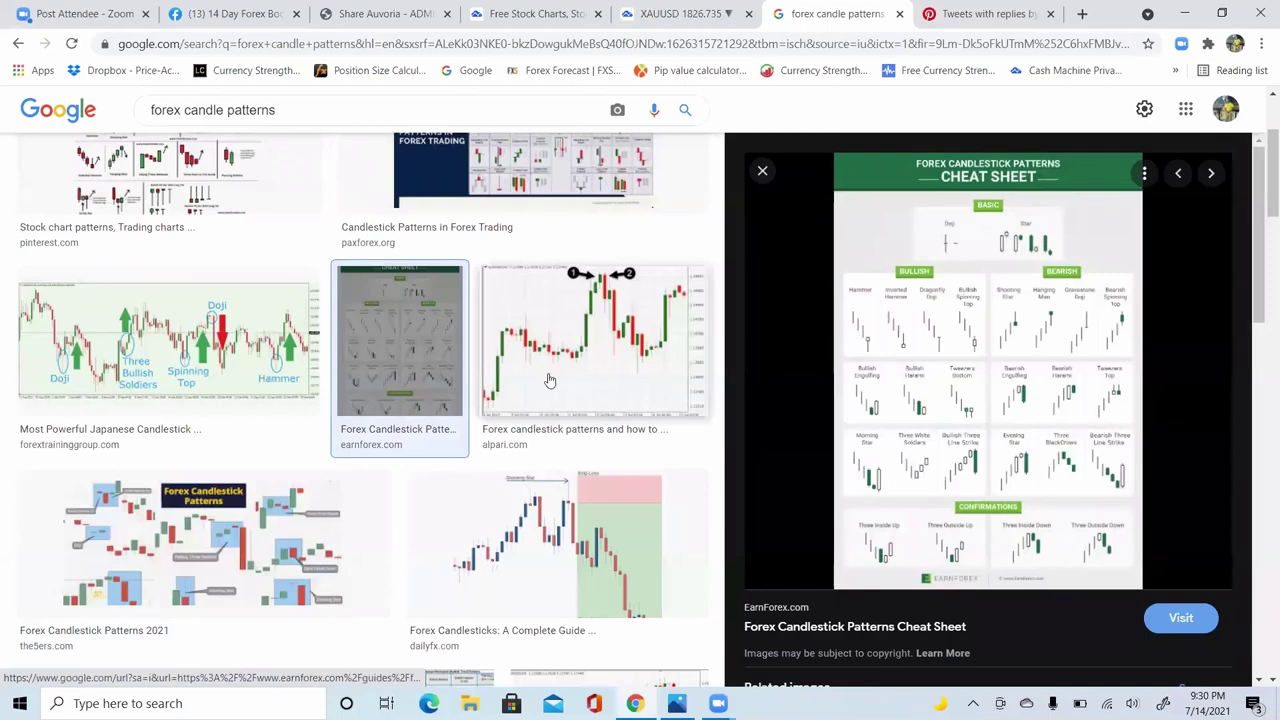
click(516, 552)
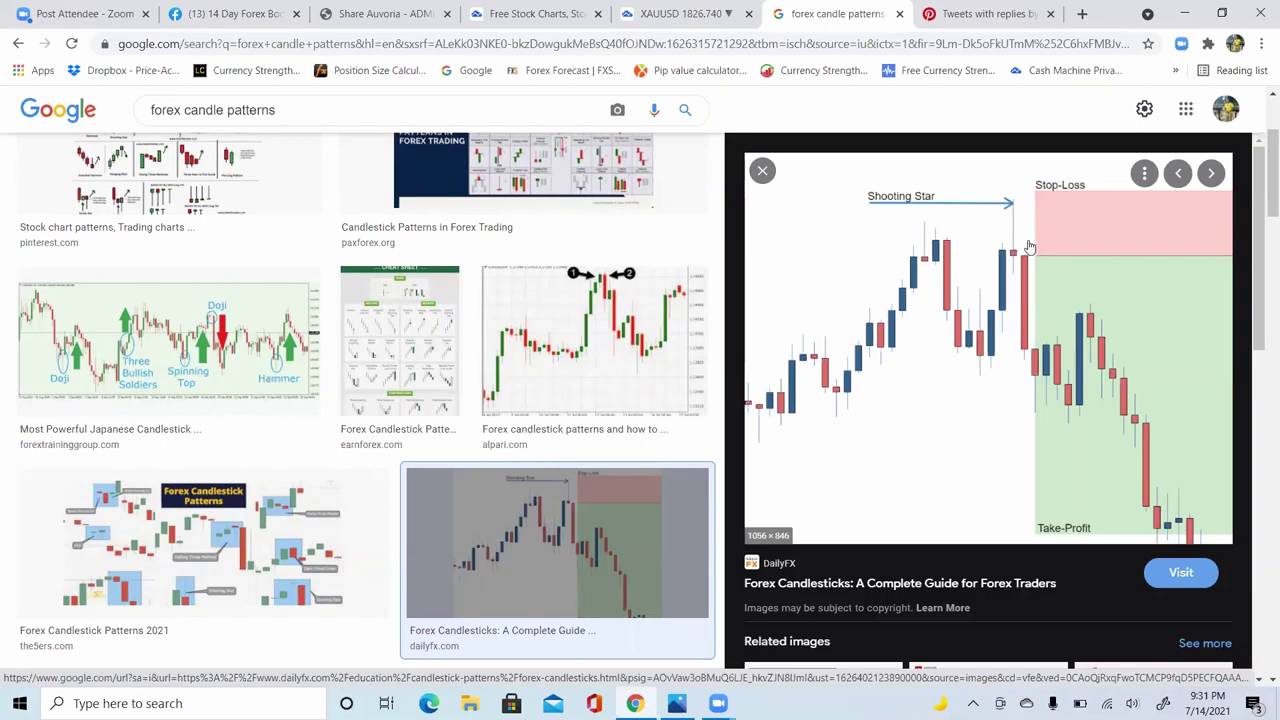
click(564, 375)
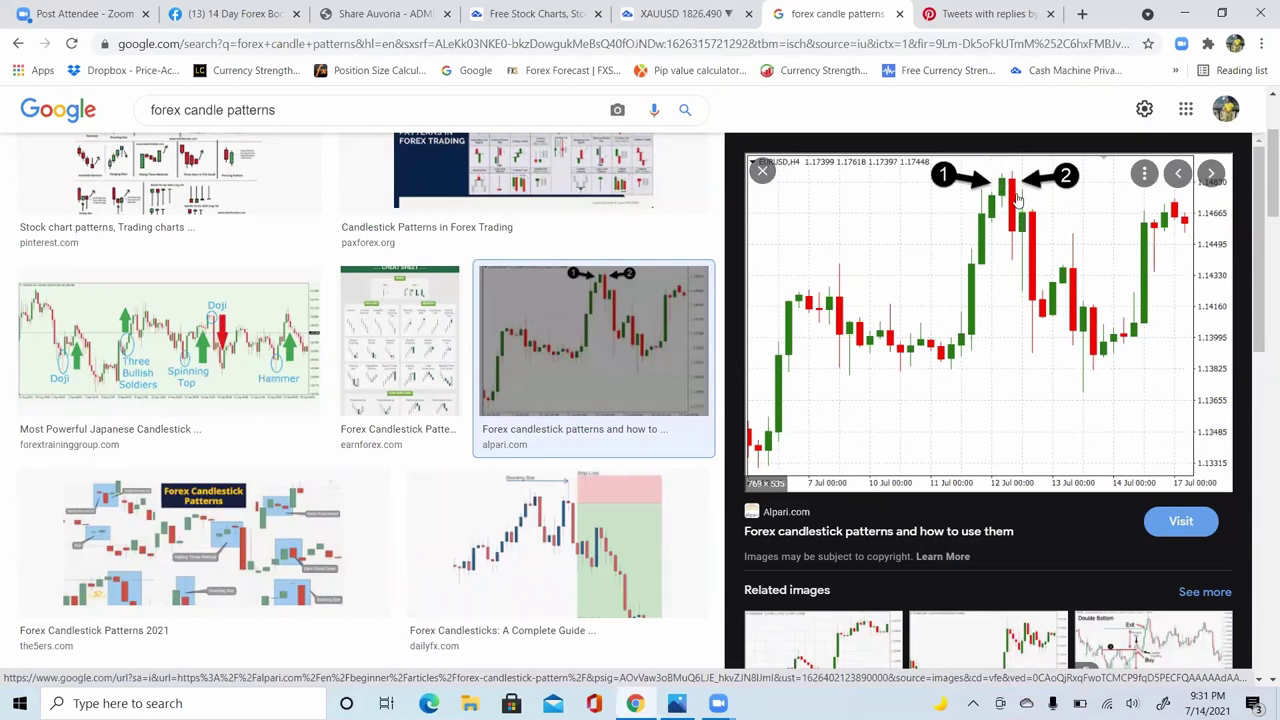
click(1073, 316)
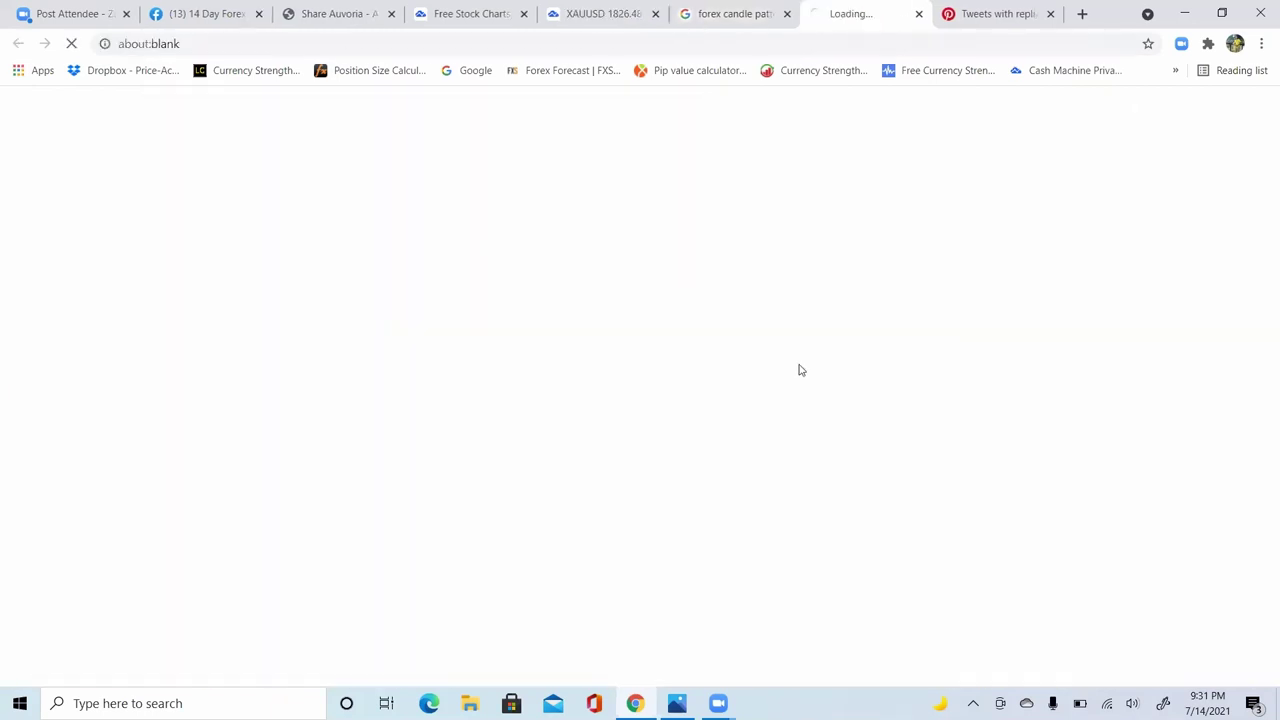
click(917, 14)
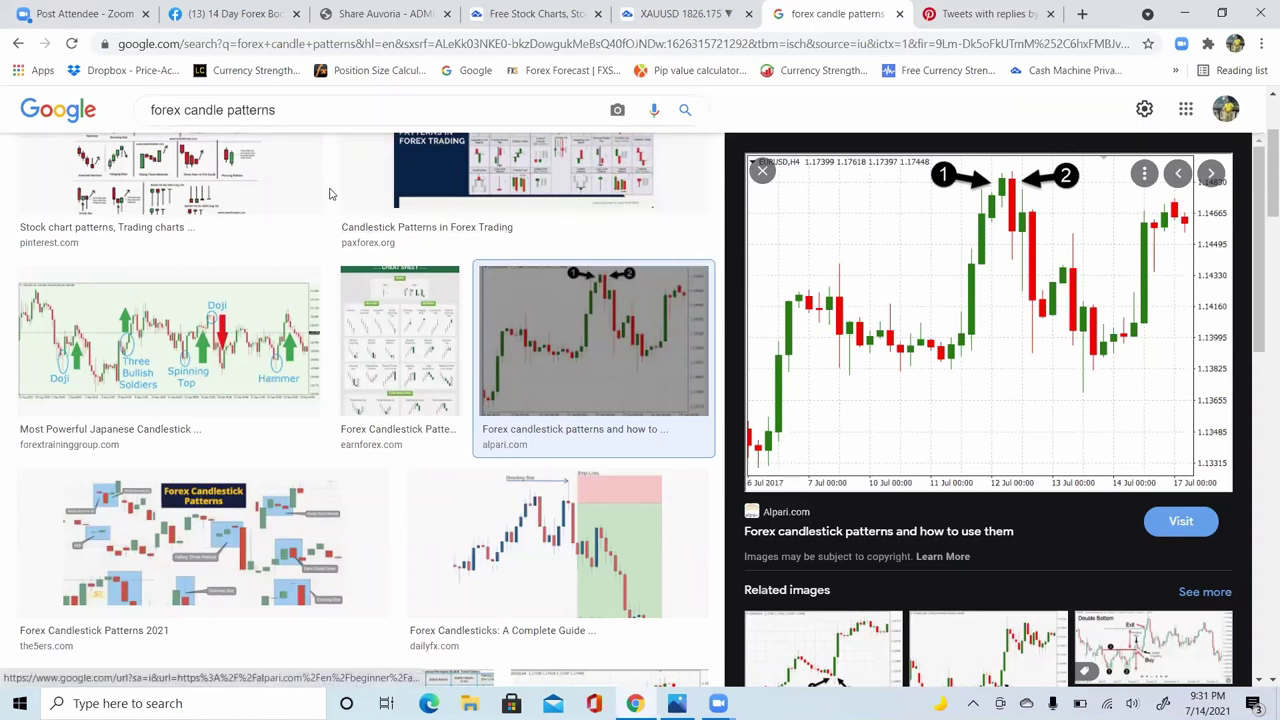
click(762, 171)
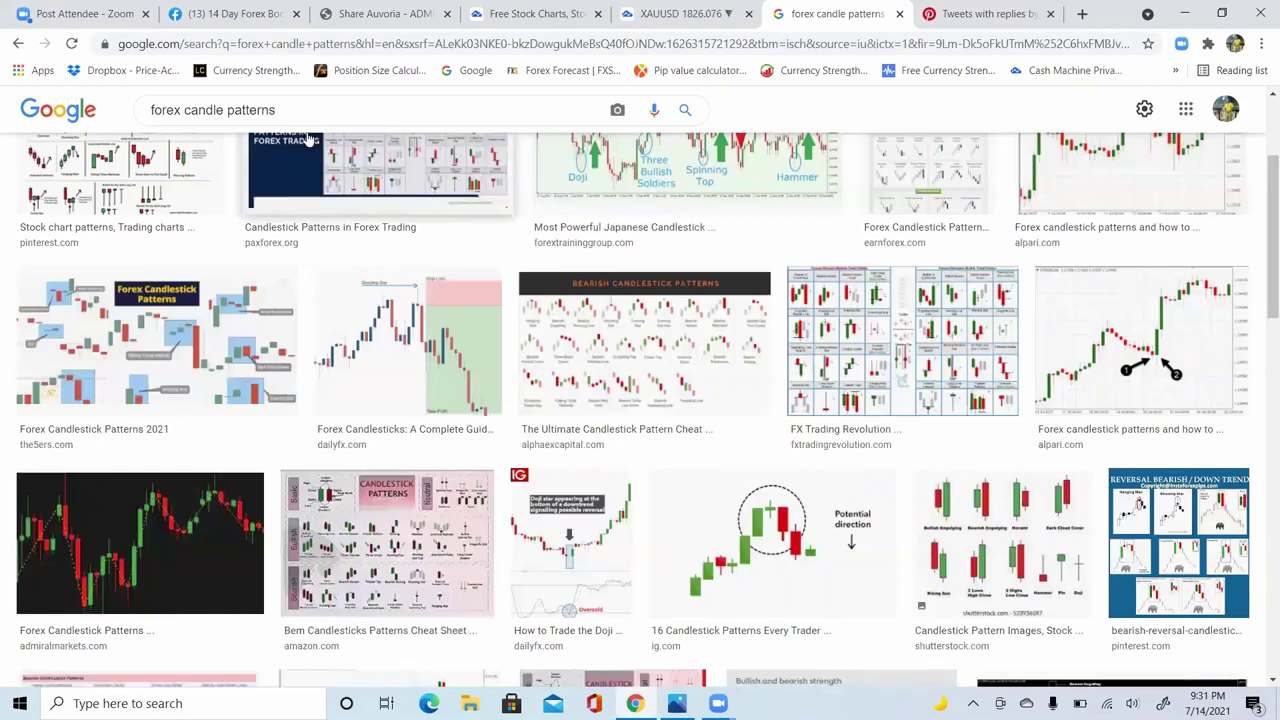
Step: Change the image search from candle patterns to "forex chart patterns"
drag(302, 115, 208, 115)
key(BackSpace)
key(BackSpace)
key(BackSpace)
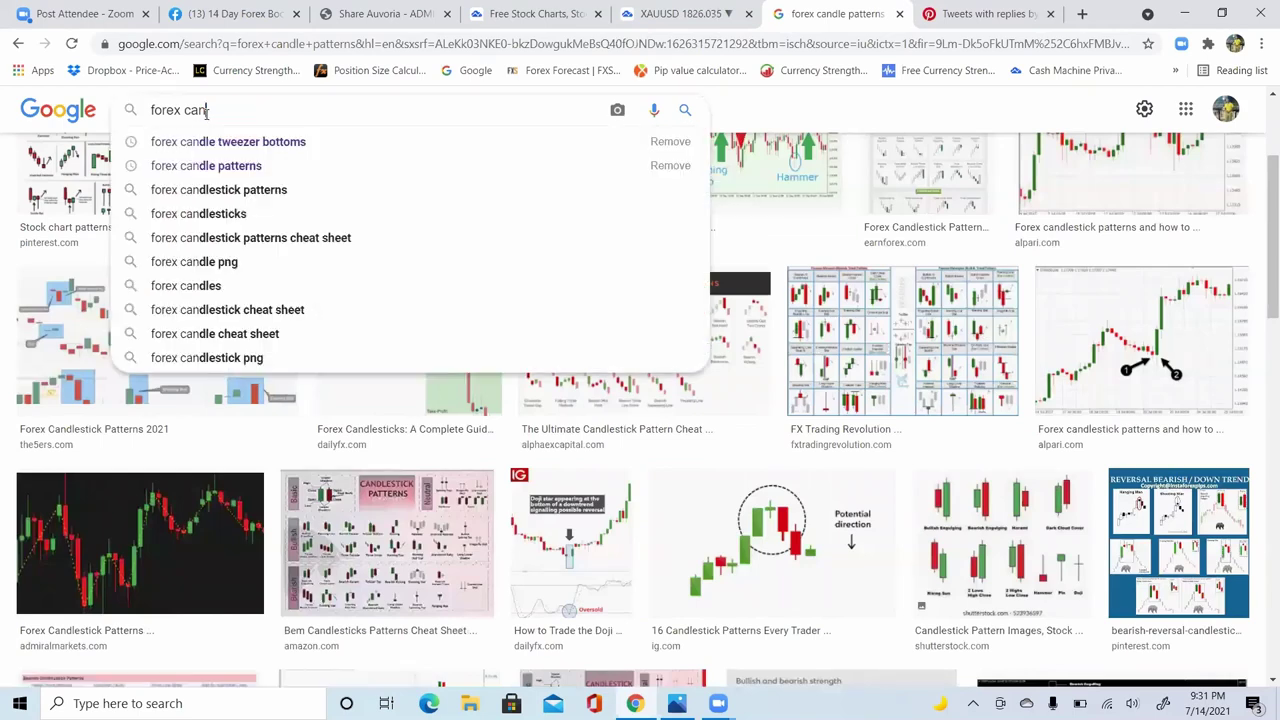
text(har)
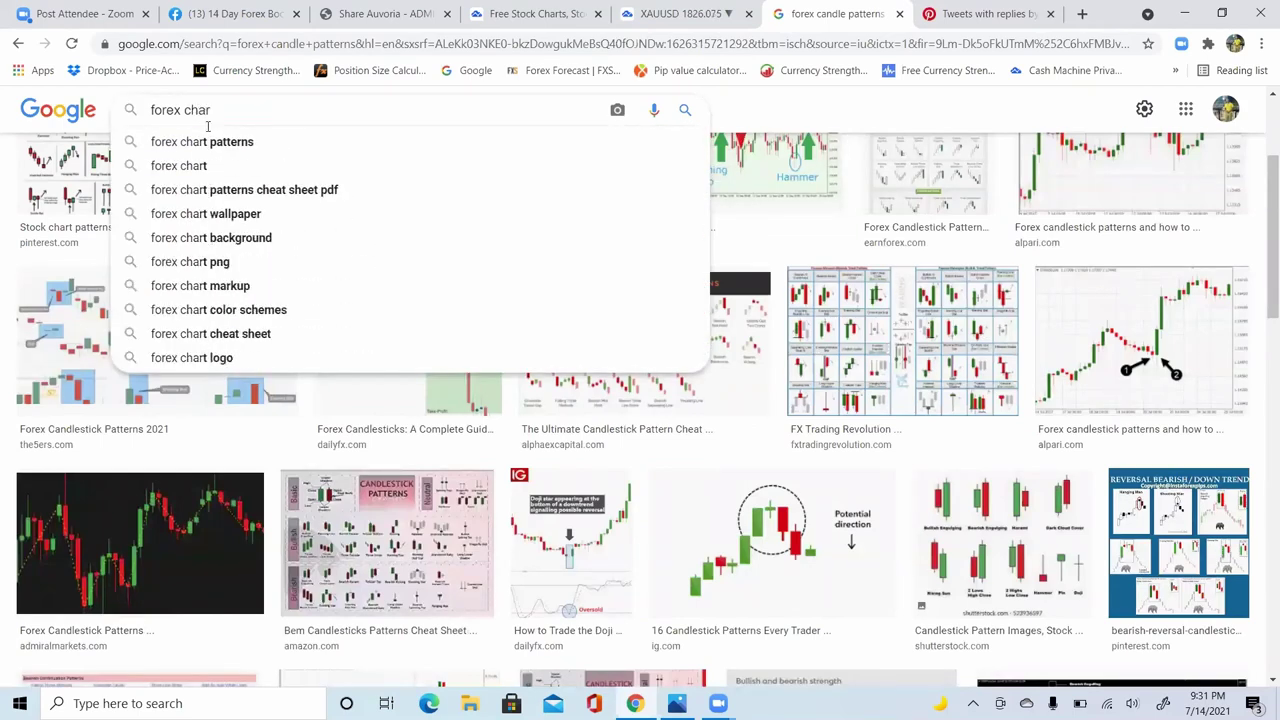
click(210, 145)
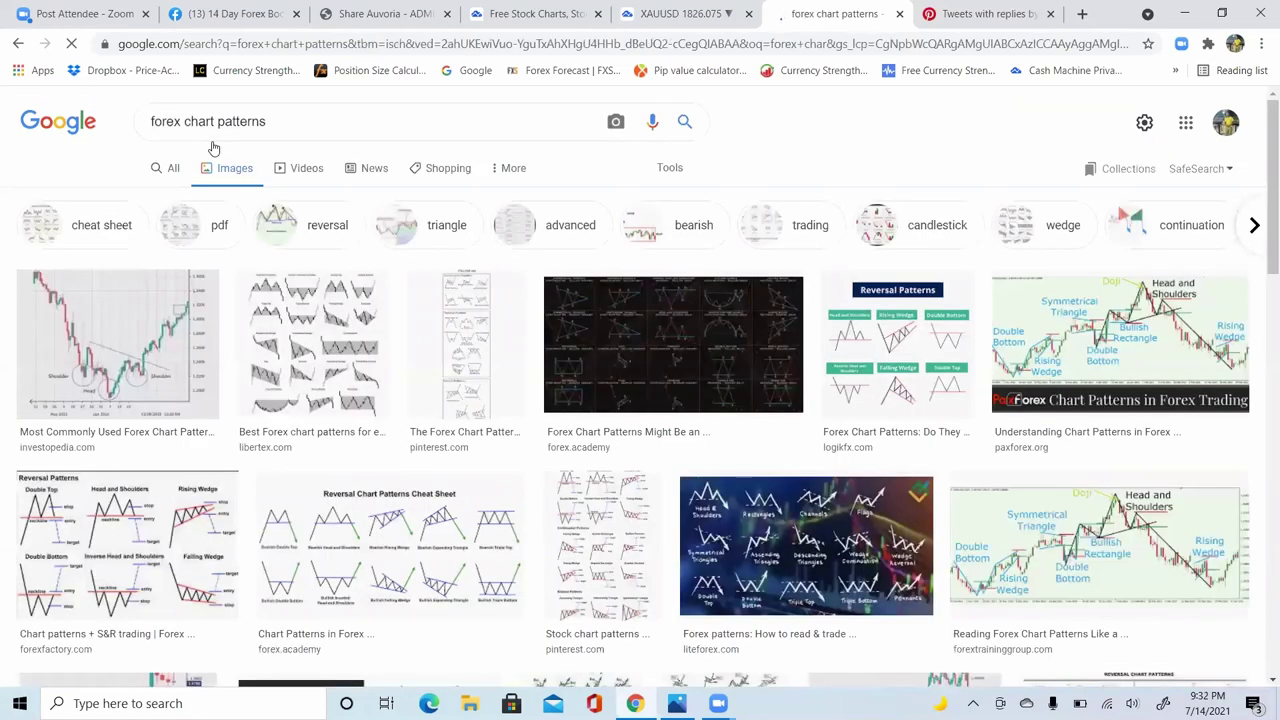
Step: Refine the image search to "forex chart patterns cheat sheet pdf"
click(286, 119)
text(ch)
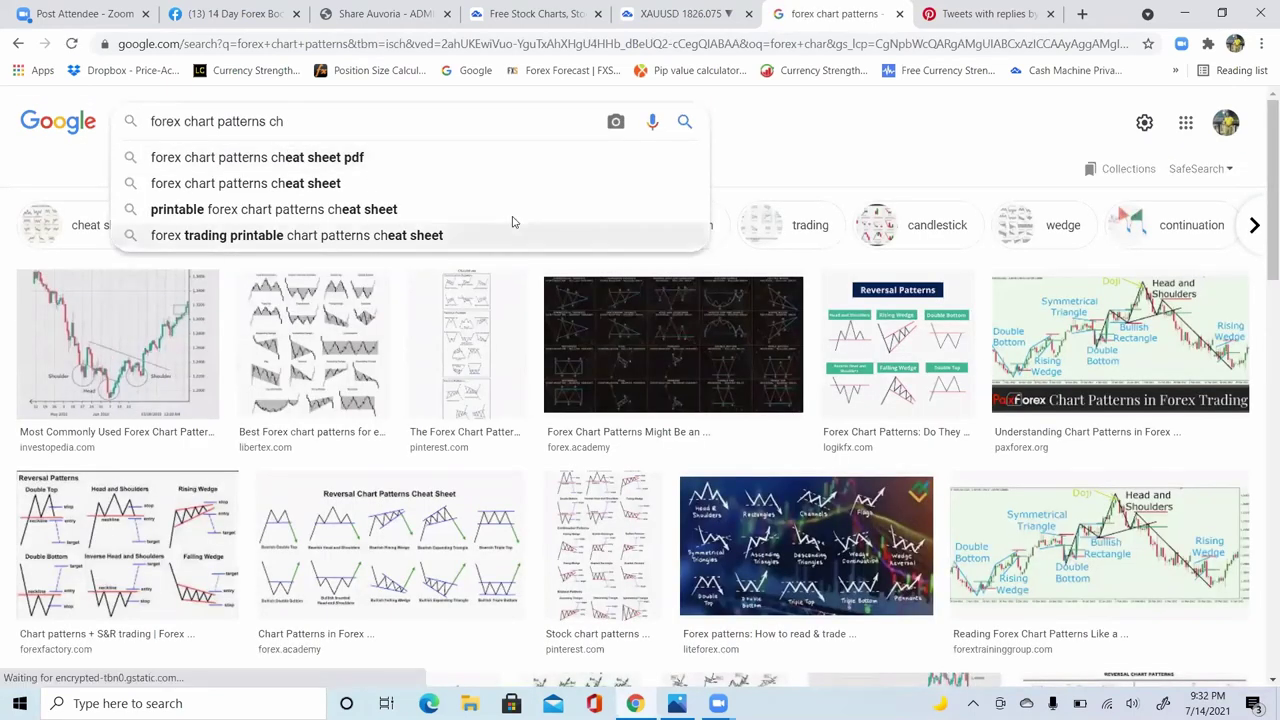
click(369, 158)
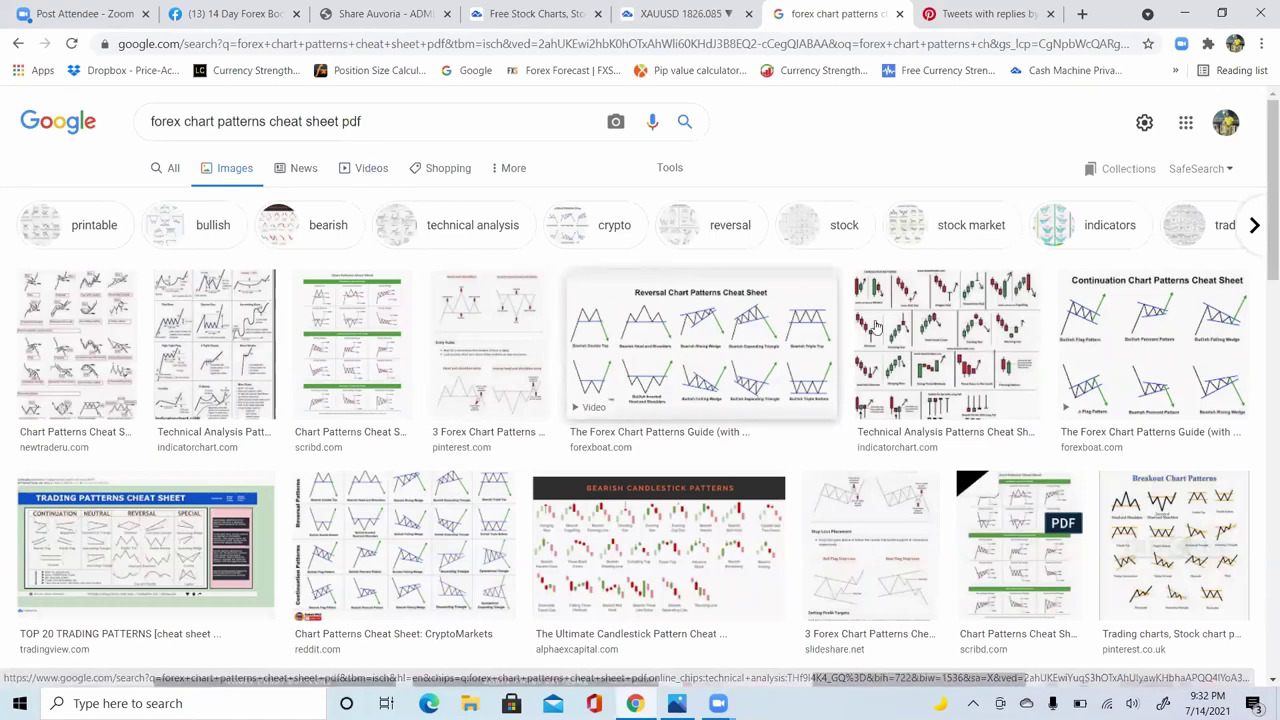
Step: Try to save the dark "Forex Chart Patterns" image from waihuikaihu.com.tw as a JPEG in the Pictures folder
scroll(1262, 318, down, 2)
scroll(1262, 318, down, 1)
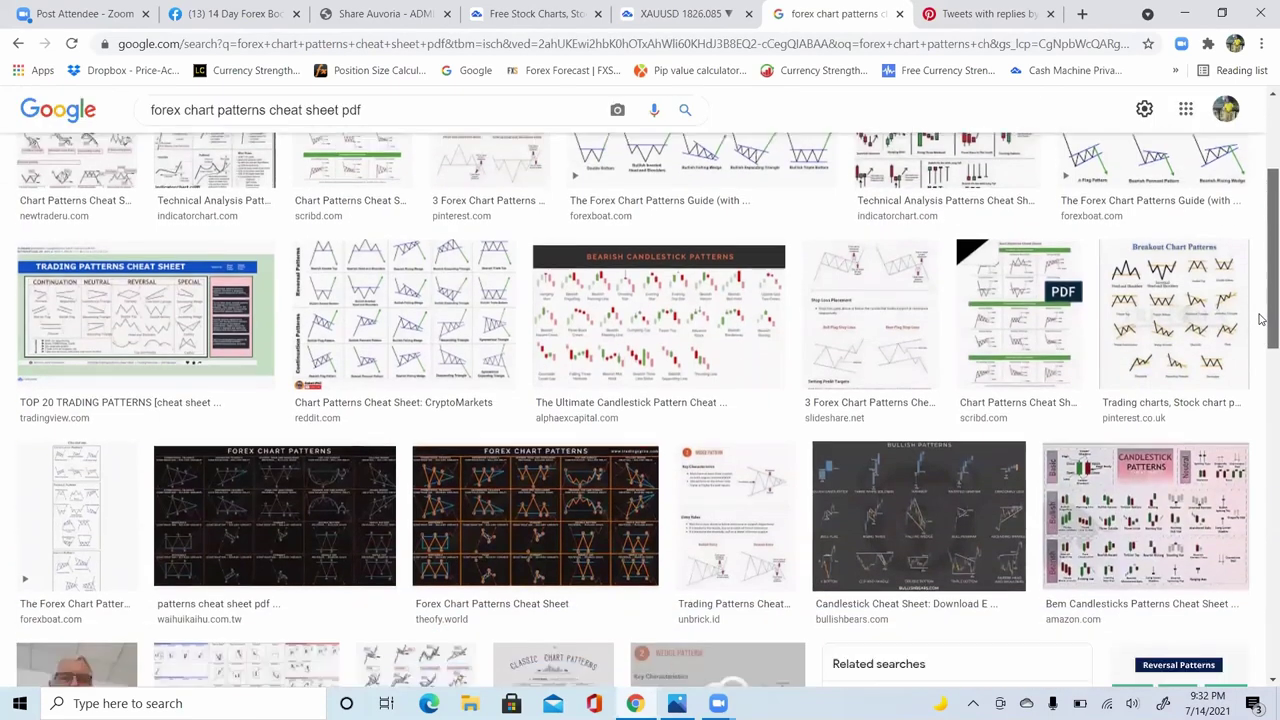
click(288, 528)
right_click(1030, 260)
click(1049, 455)
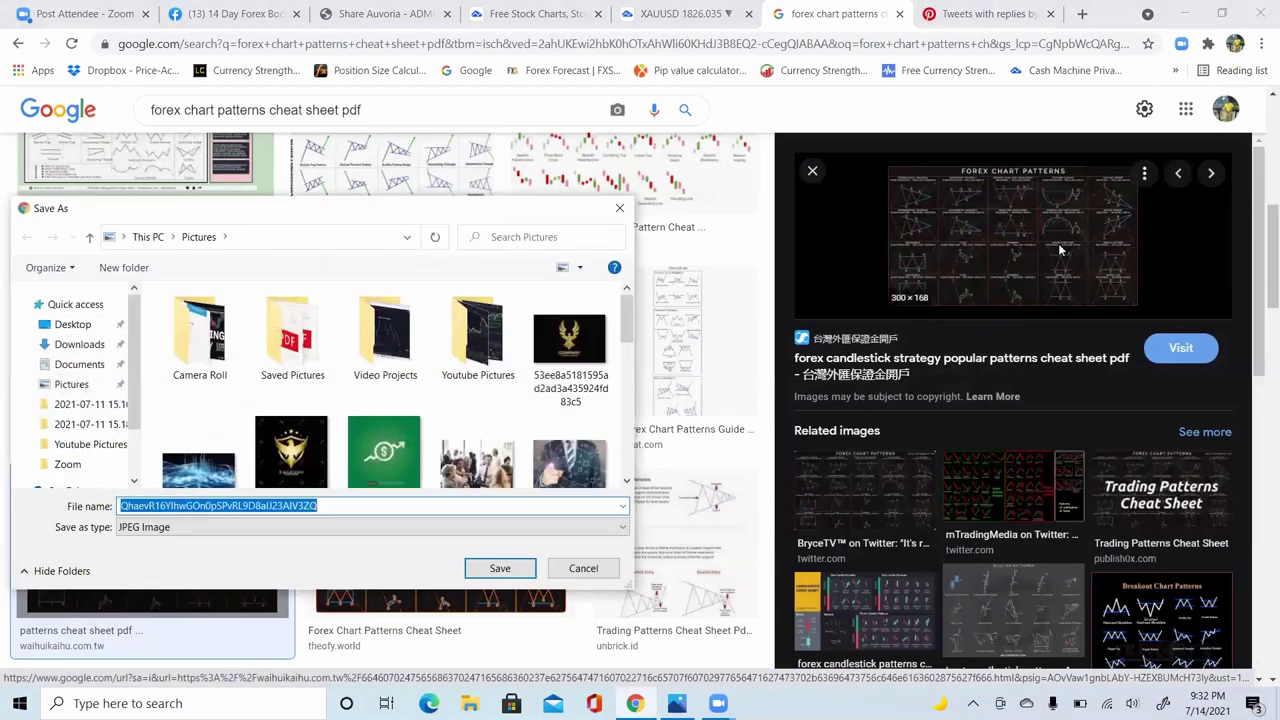
click(497, 568)
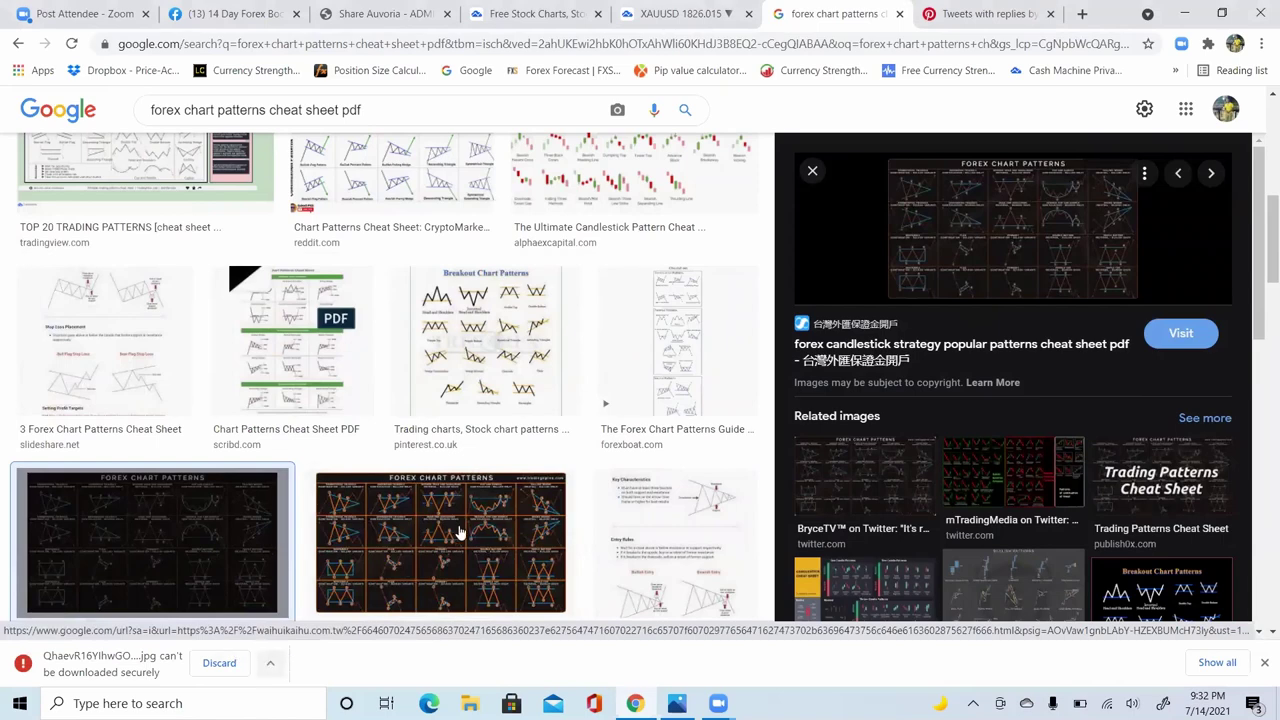
Step: Preview the theofy.world "Forex Chart Patterns Cheat Sheet" image, copy its link address and switch to the Zoom meeting controls
click(460, 530)
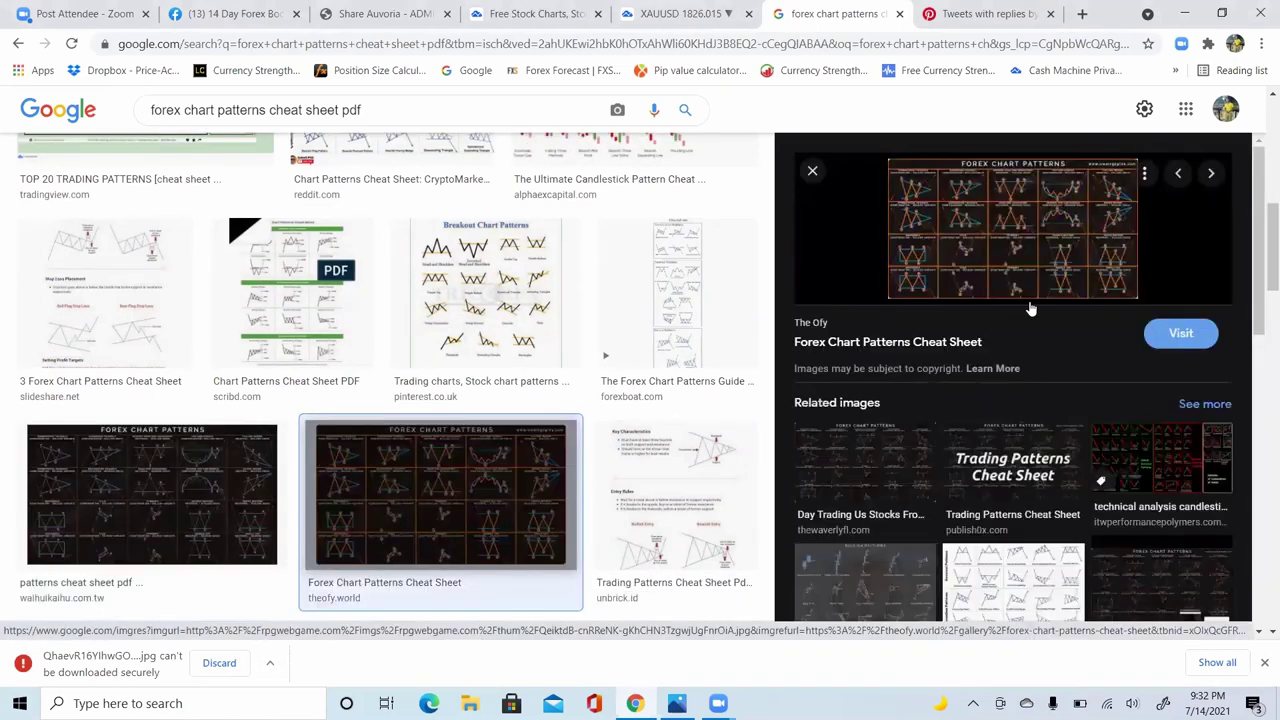
right_click(1078, 245)
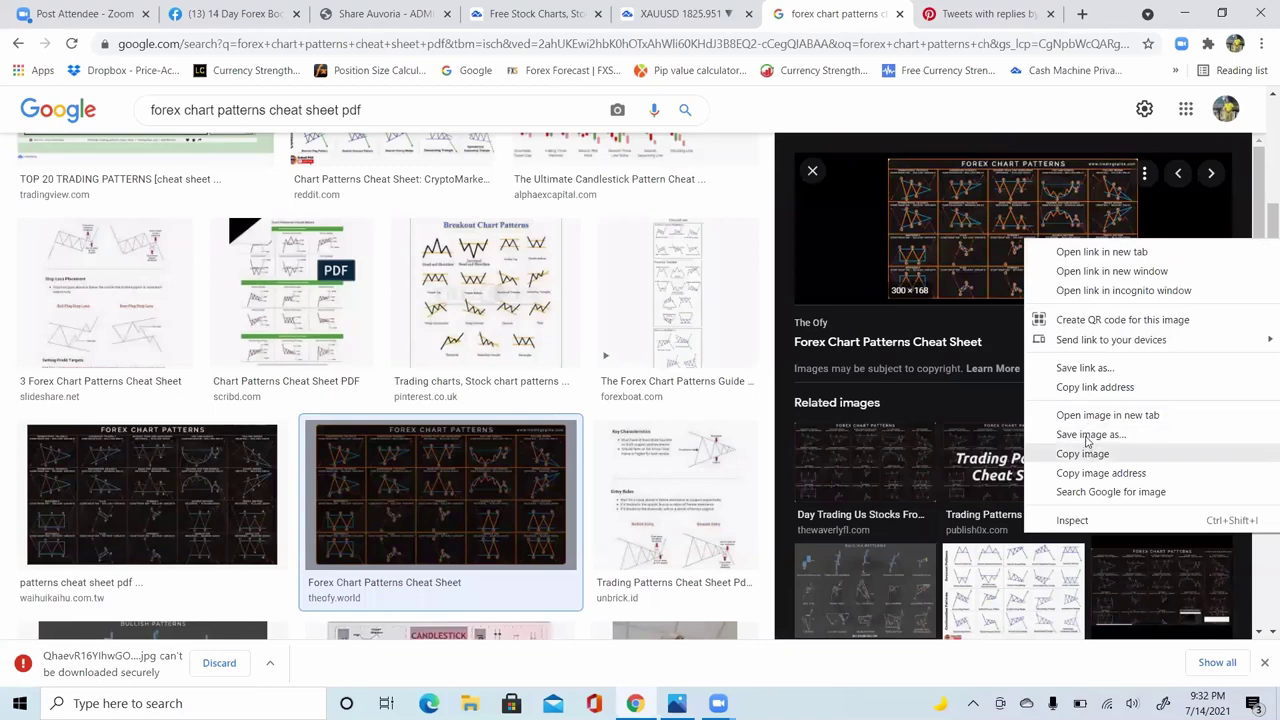
click(1089, 373)
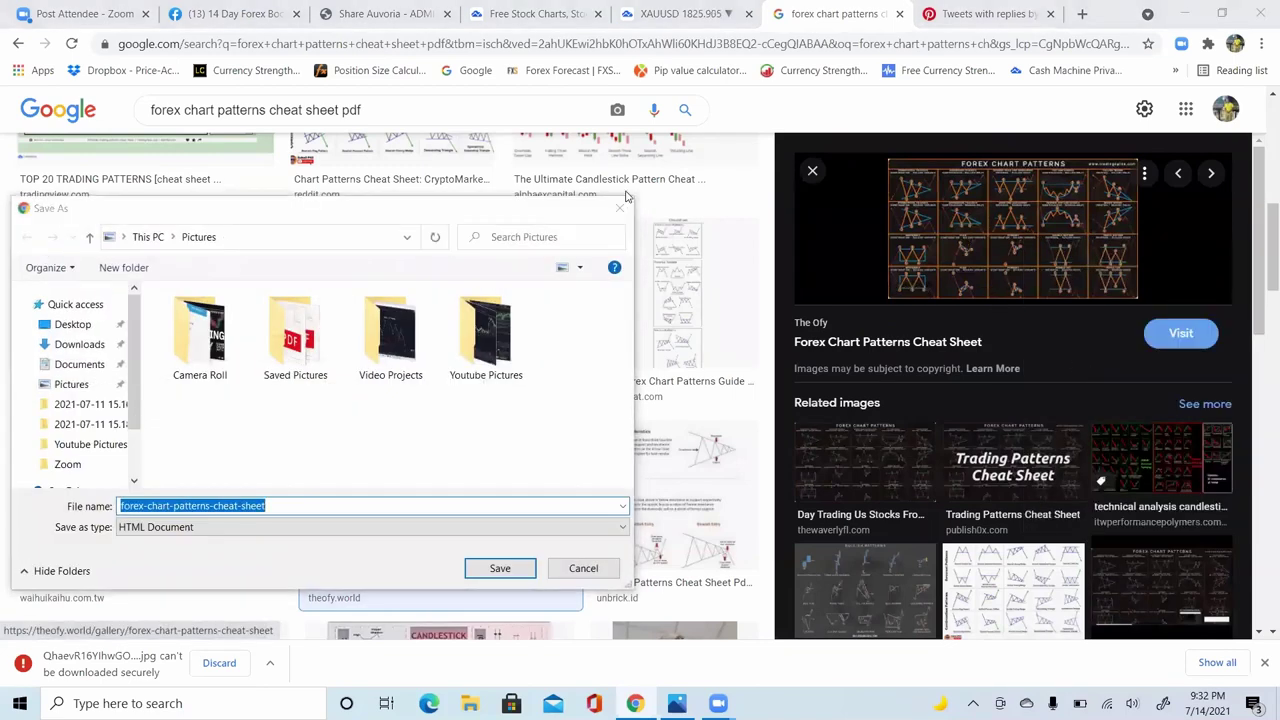
click(619, 207)
right_click(964, 232)
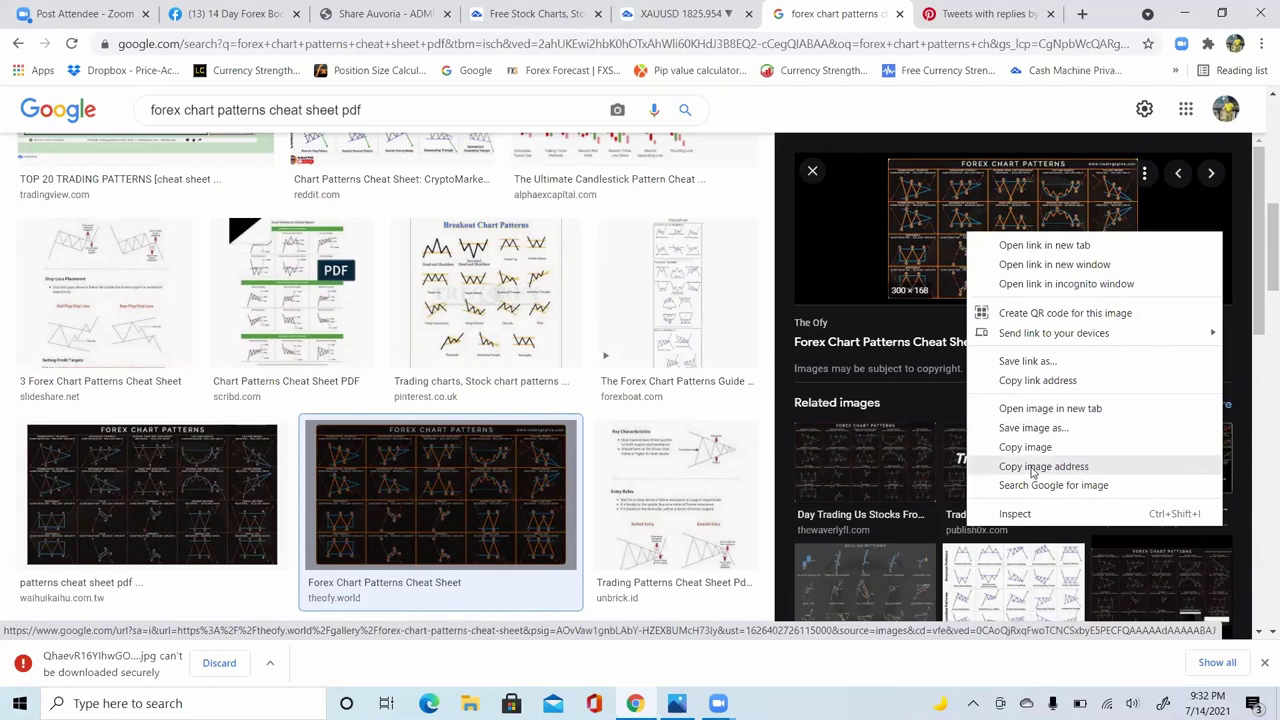
click(1013, 381)
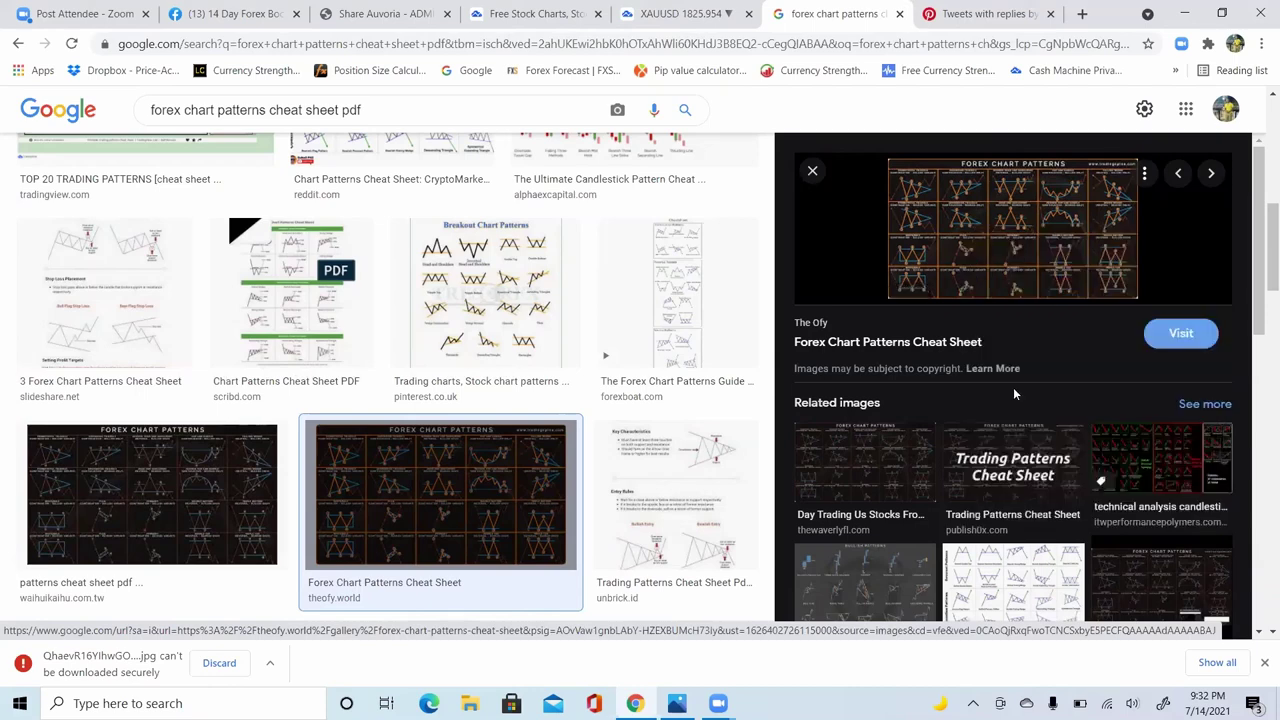
click(718, 703)
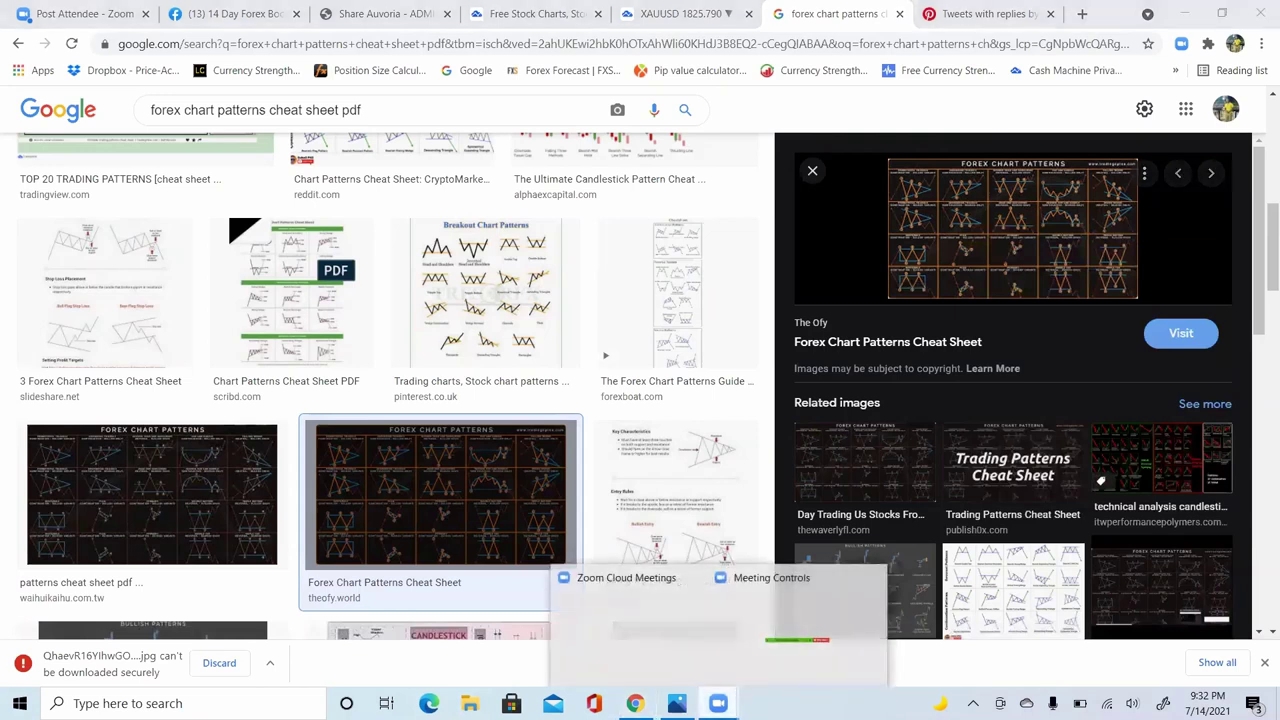
click(768, 618)
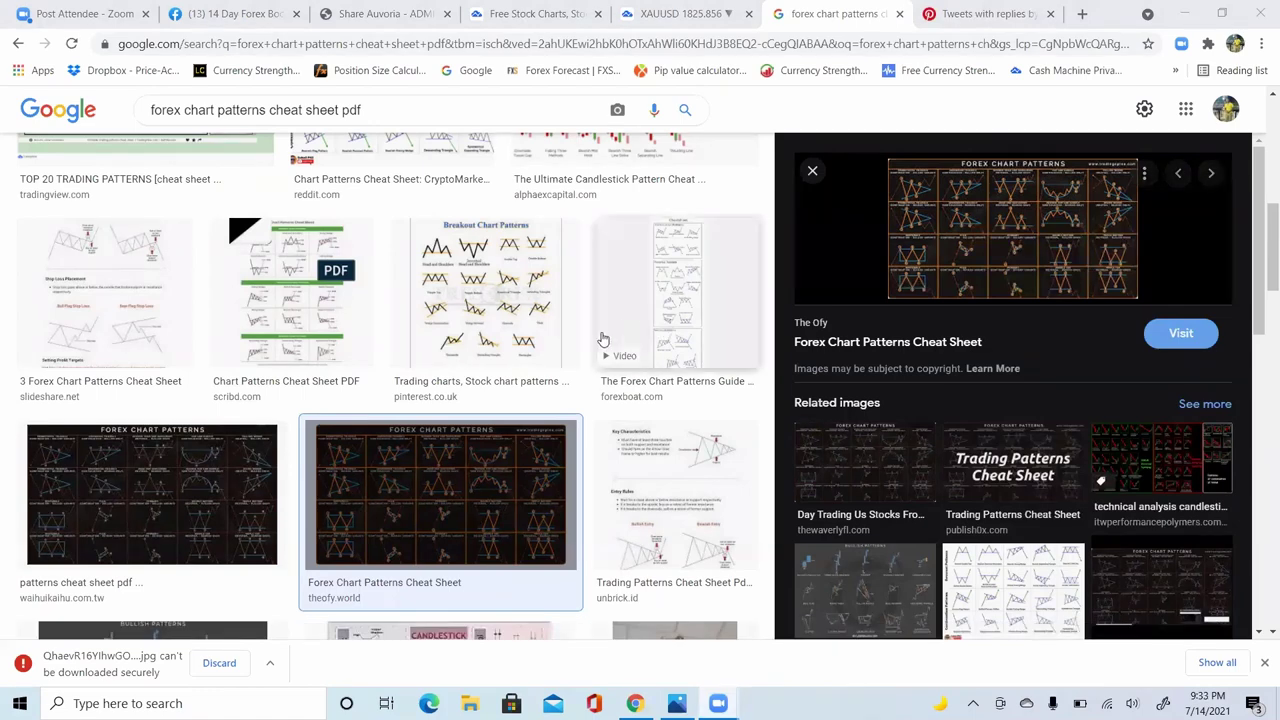
Step: Save the theofy.world chart patterns image as the JPEG "unnamed" in the Pictures folder
right_click(936, 232)
click(990, 421)
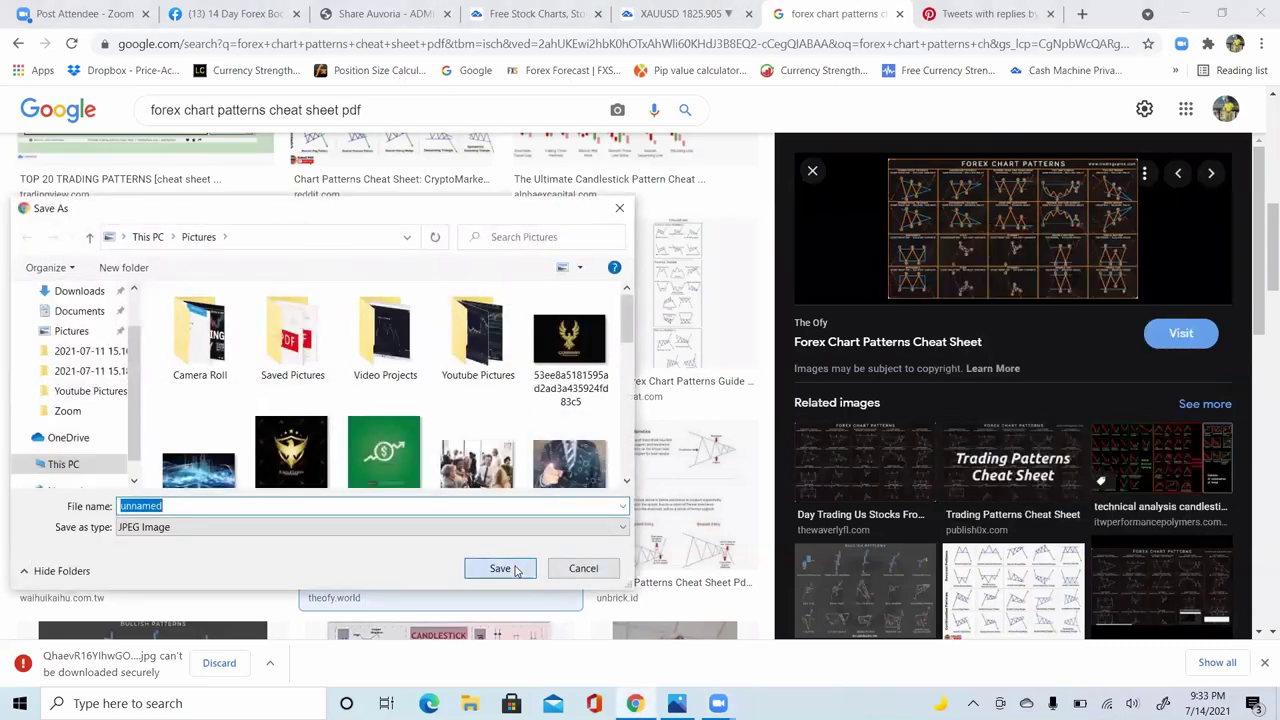
click(515, 572)
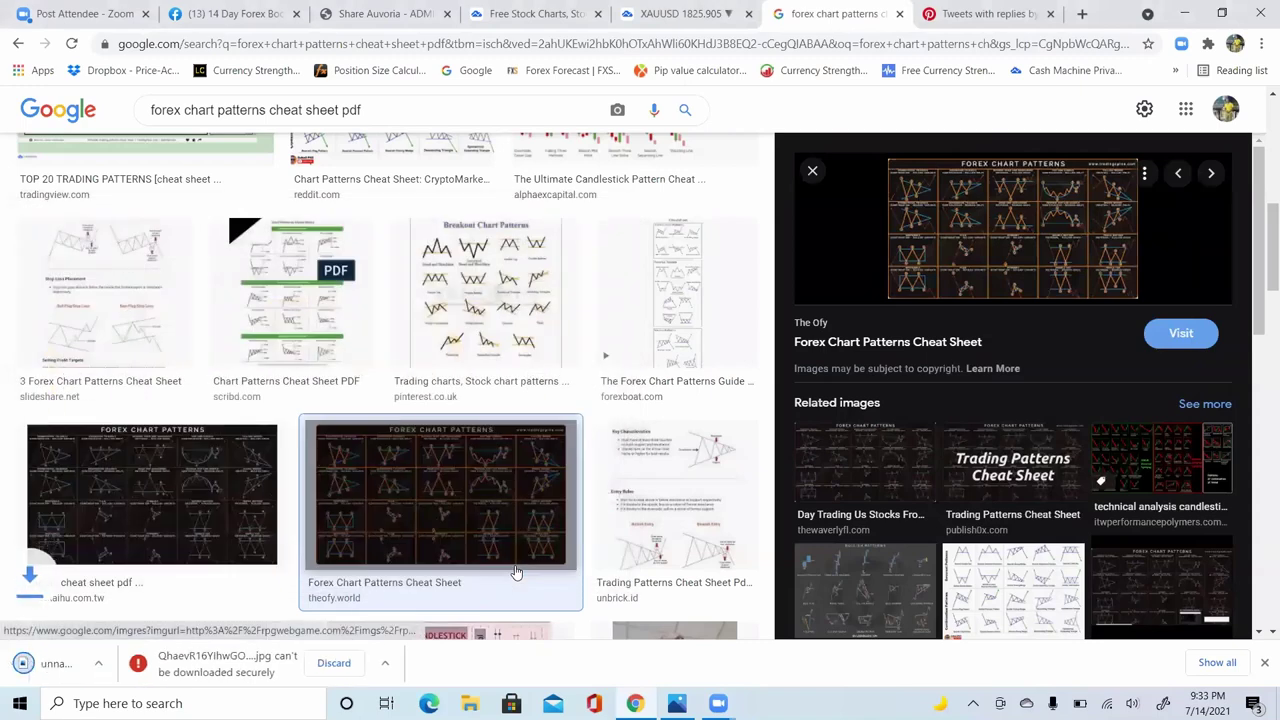
Step: Open the downloaded unnamed.jpg in Photos, examine the chart patterns enlarged and close the viewer
click(64, 672)
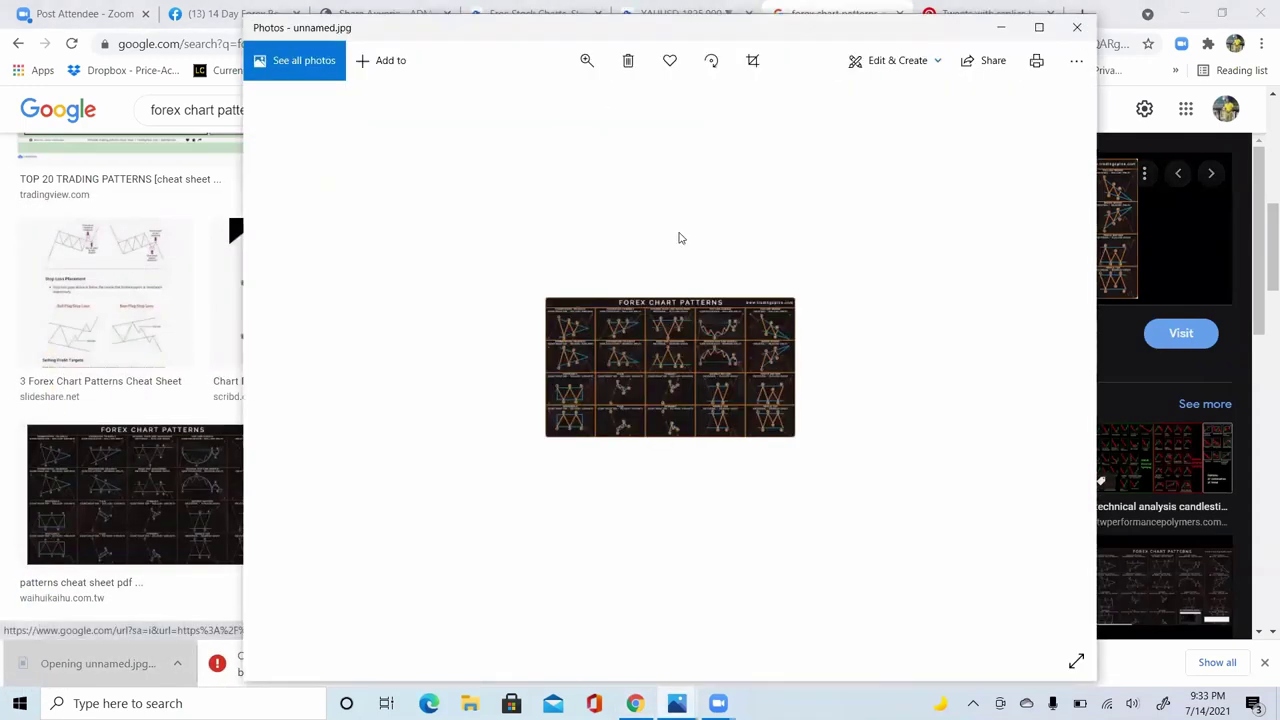
key(alt+Tab)
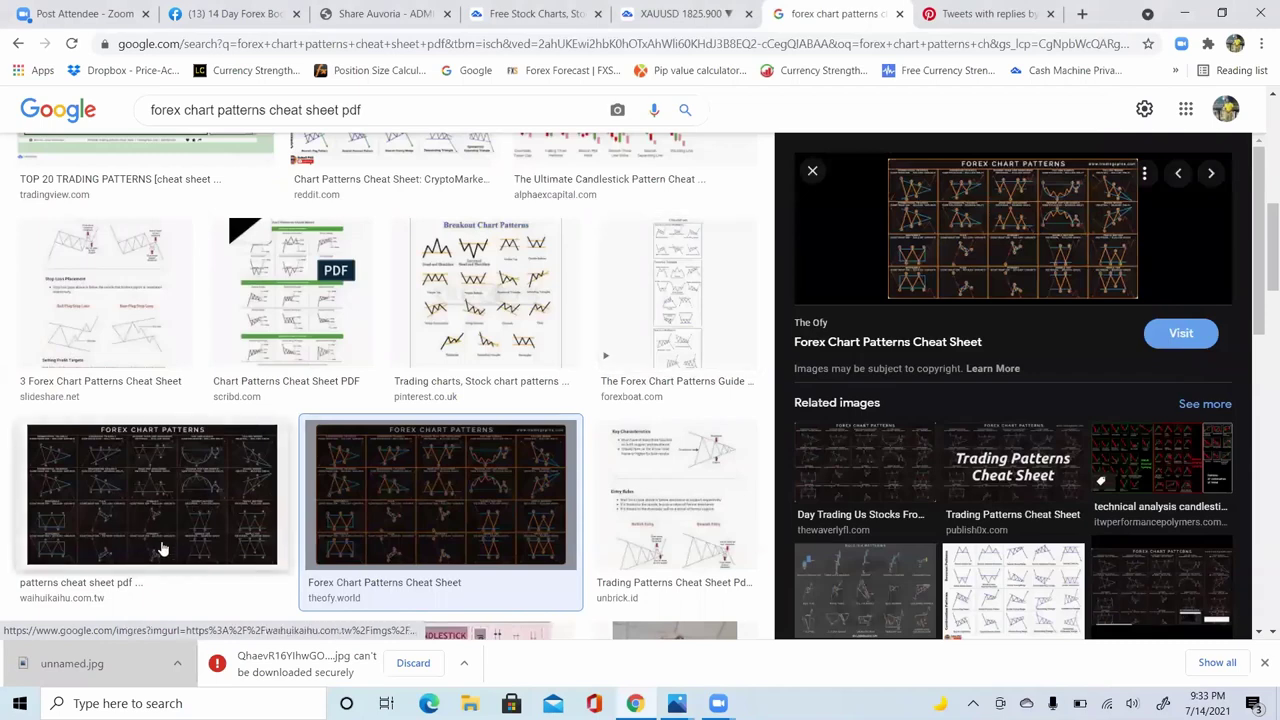
click(118, 668)
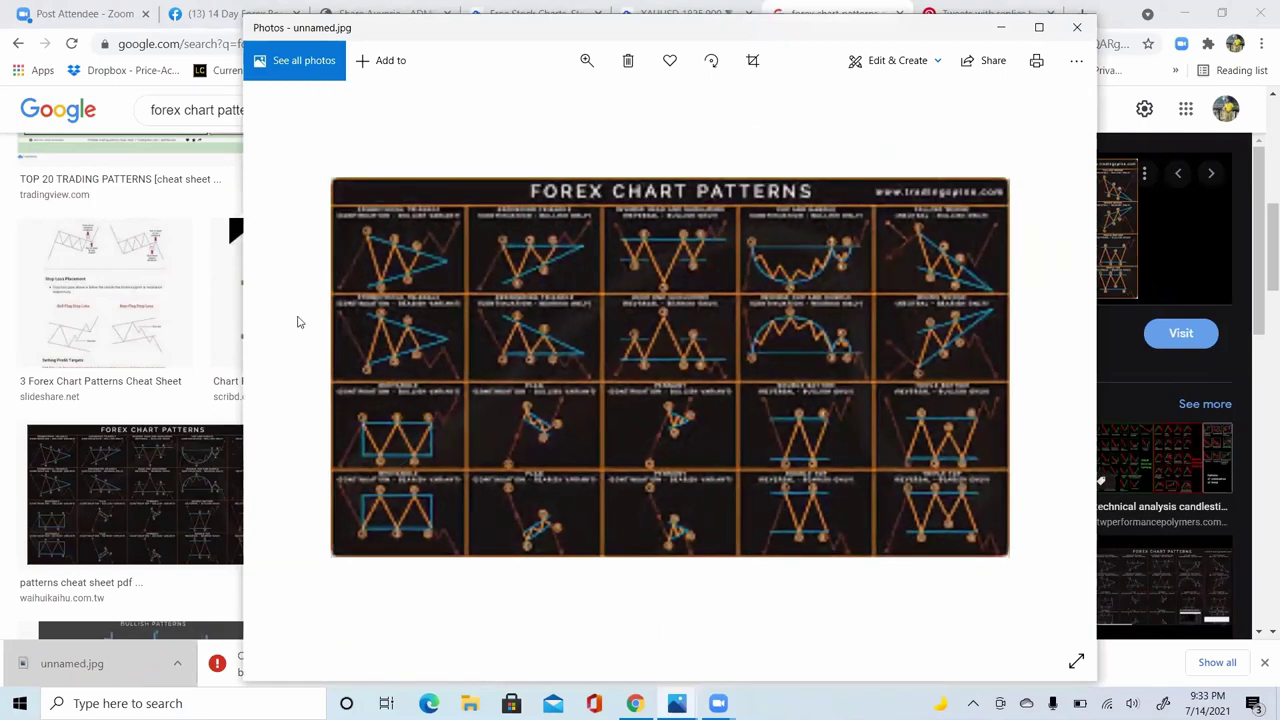
click(1077, 27)
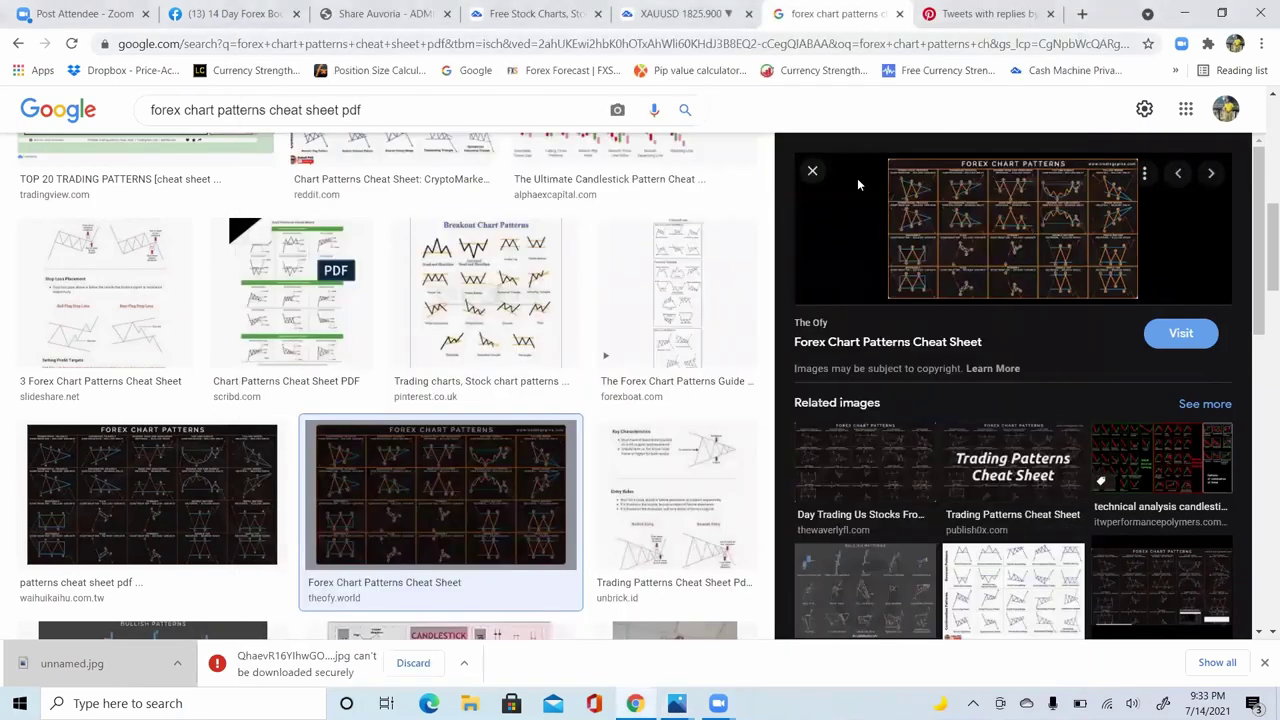
Step: View the Pinterest "Breakout Chart Patterns" image and the waihuikaihu.com.tw chart patterns image, and close the preview
click(519, 305)
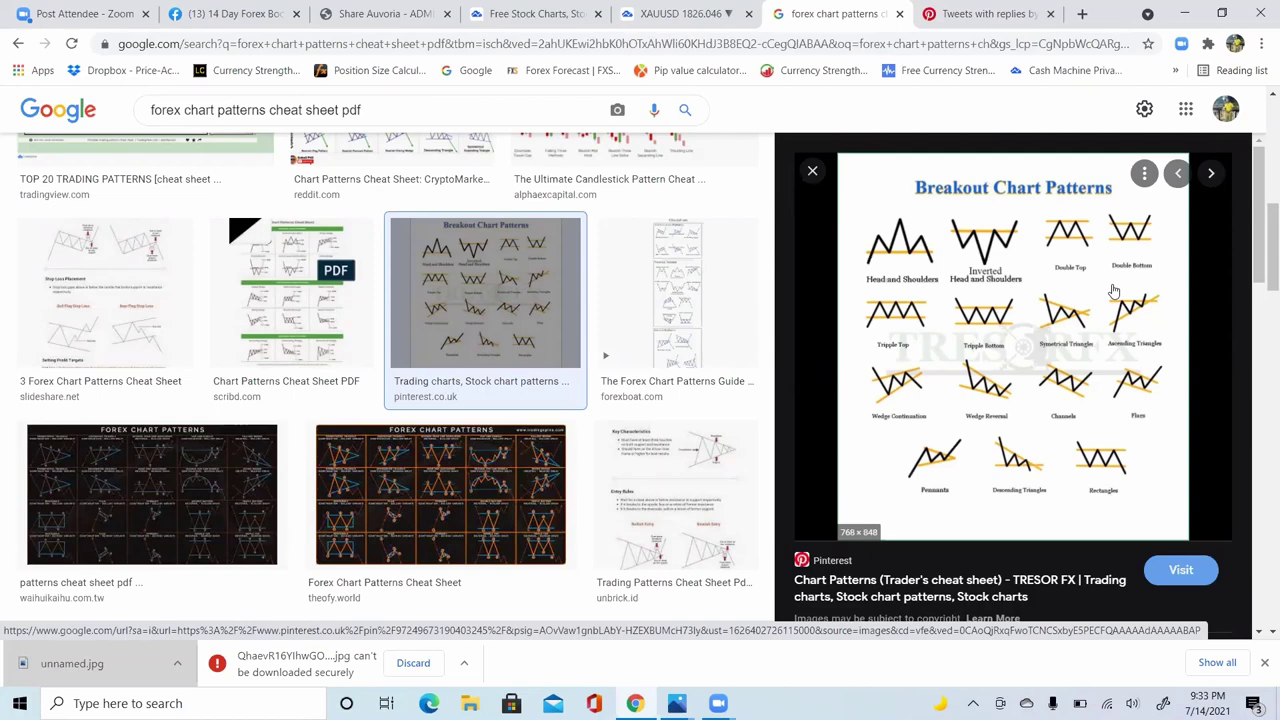
click(157, 470)
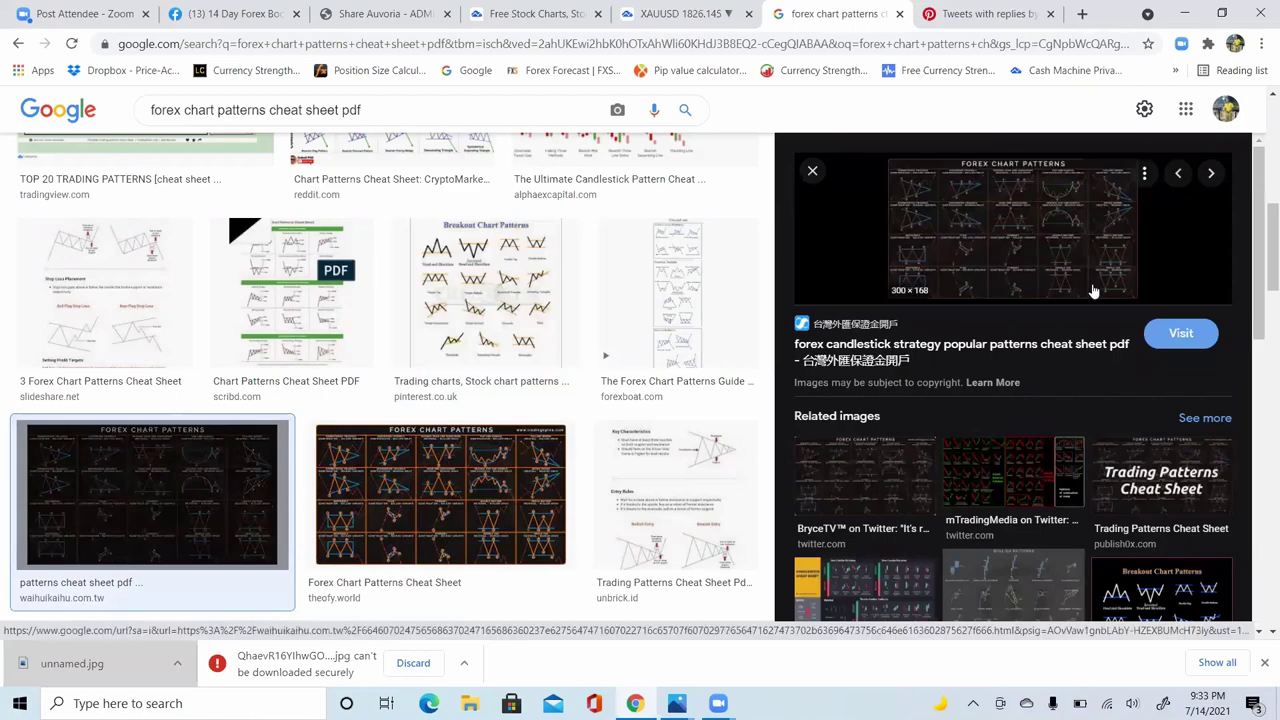
scroll(1090, 240, up, 3)
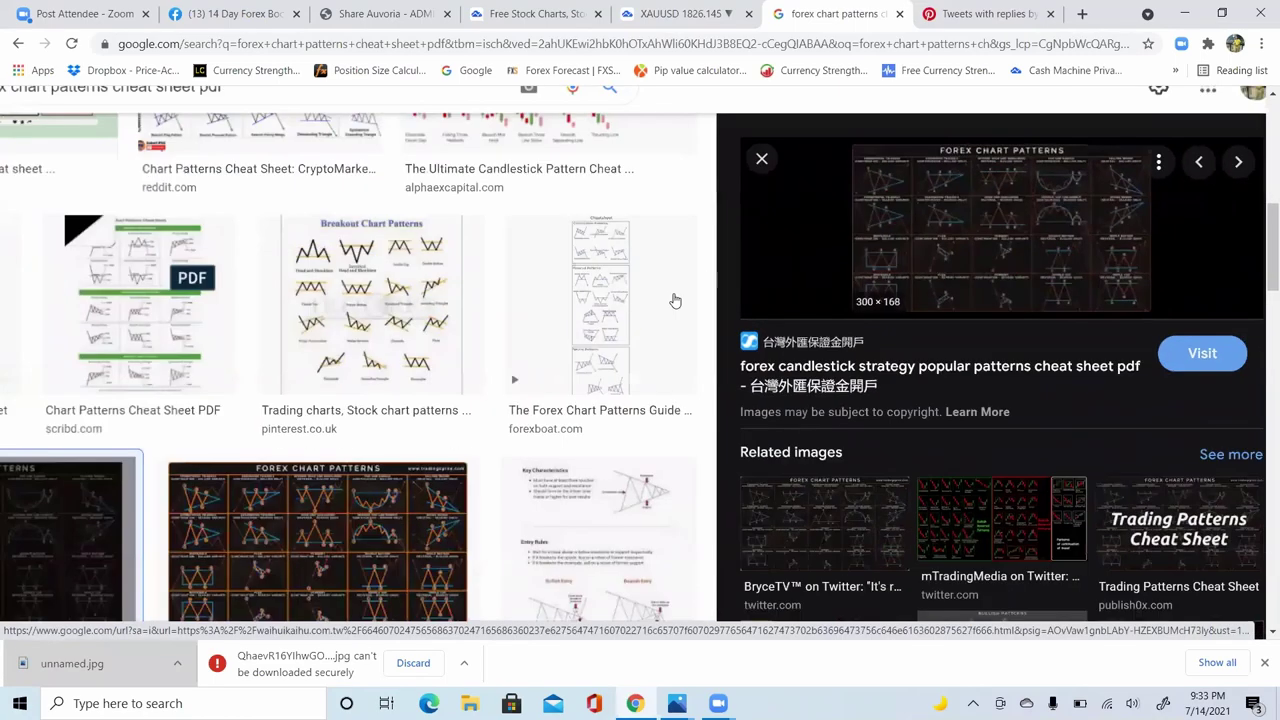
click(761, 160)
Step: Save the Reddit "Chart Patterns Cheat Sheet: CryptoMarkets" image as the JPEG "forex candle stick" in the Pictures folder and open it in Photos
scroll(1262, 322, up, 10)
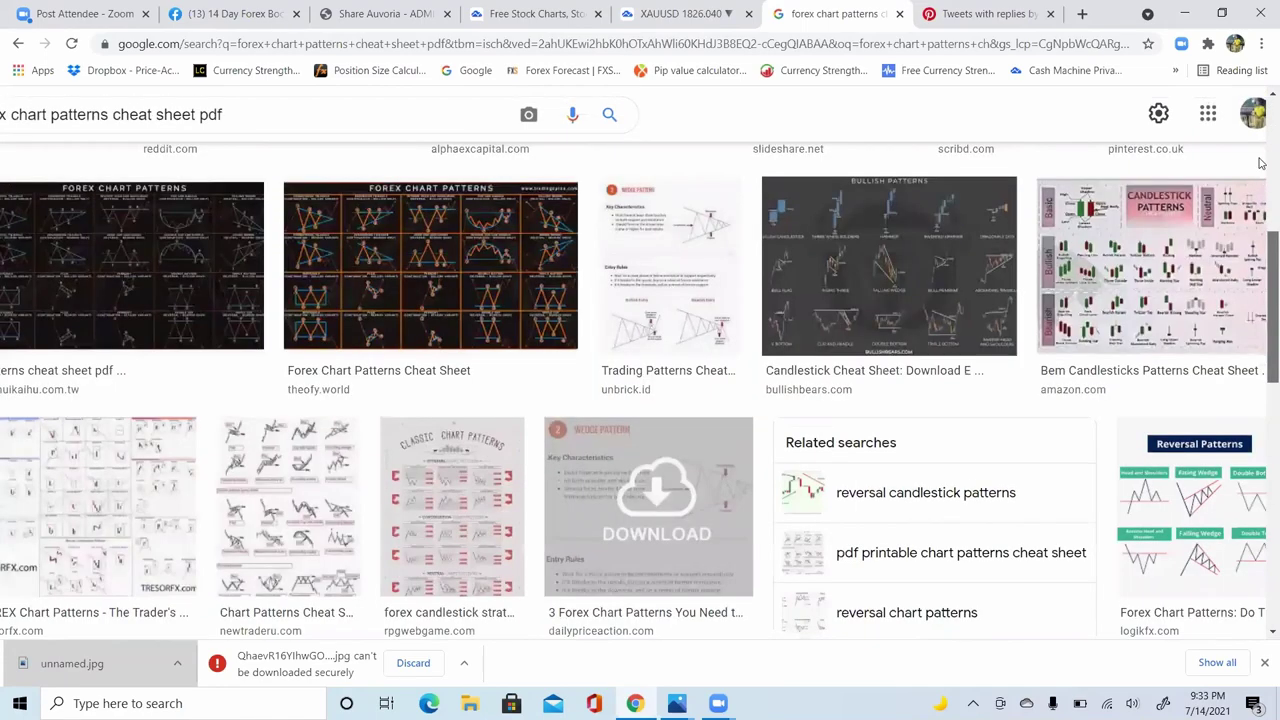
click(308, 573)
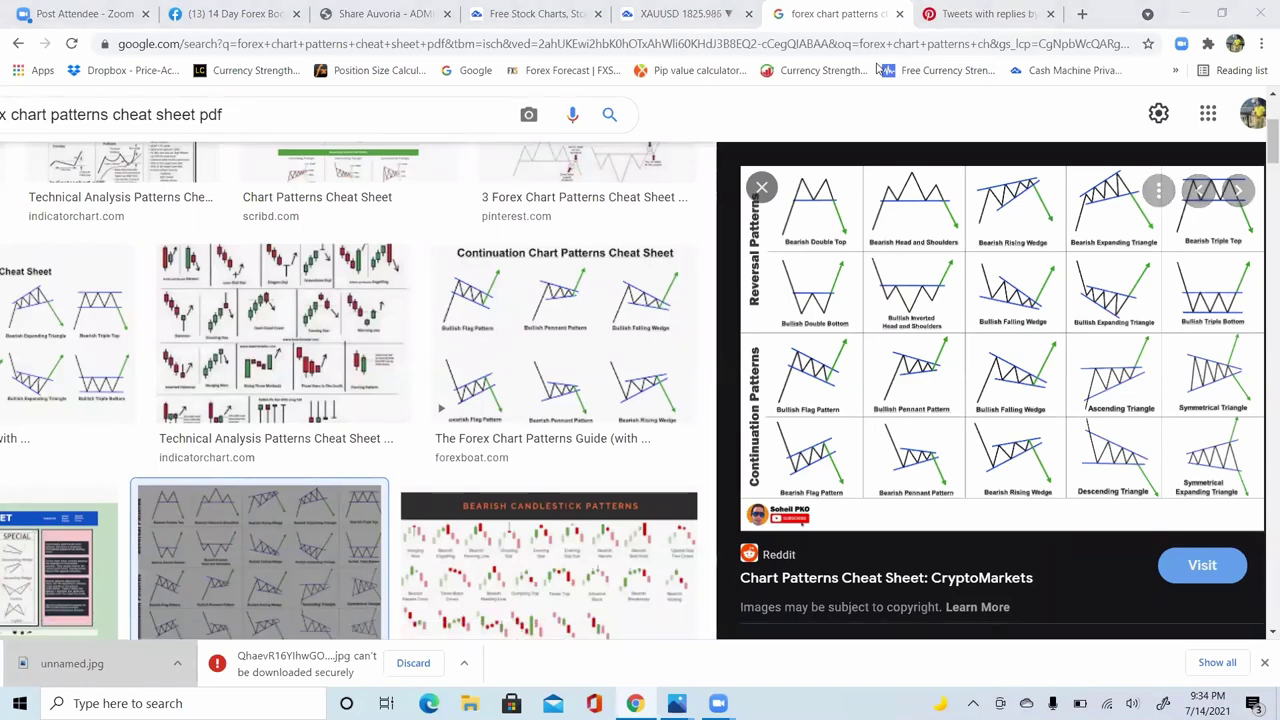
right_click(1020, 342)
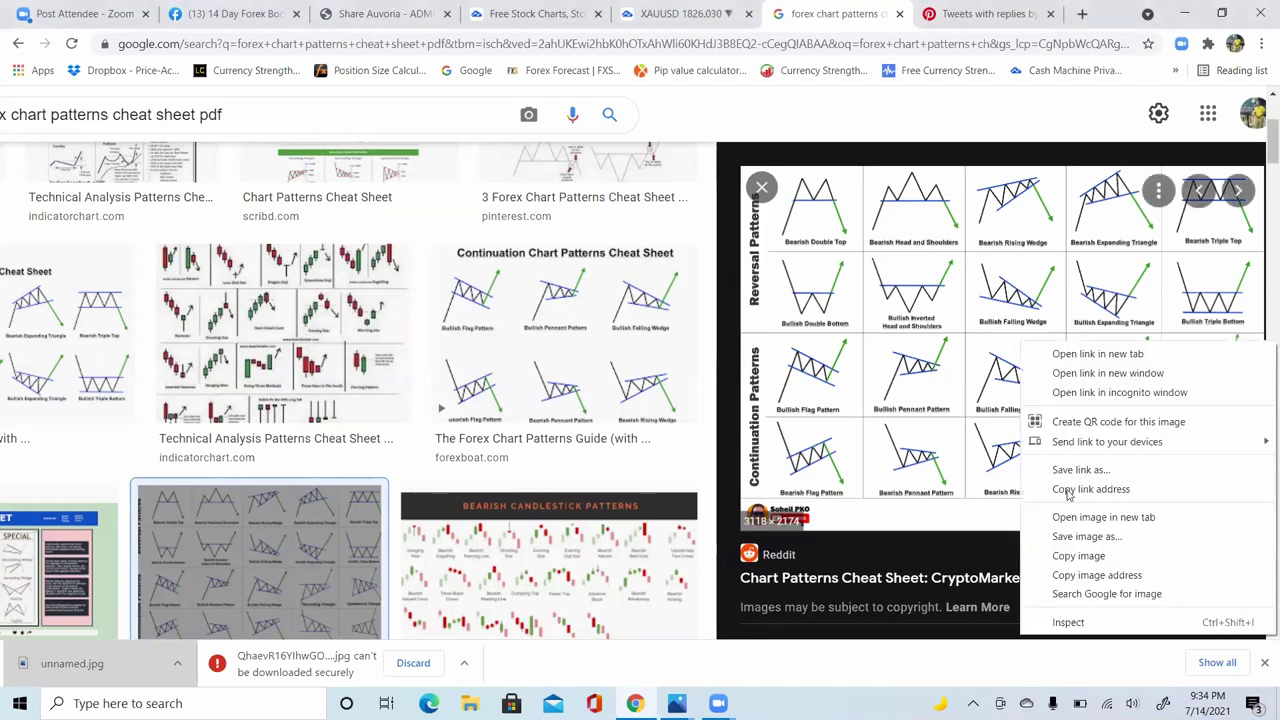
click(1091, 538)
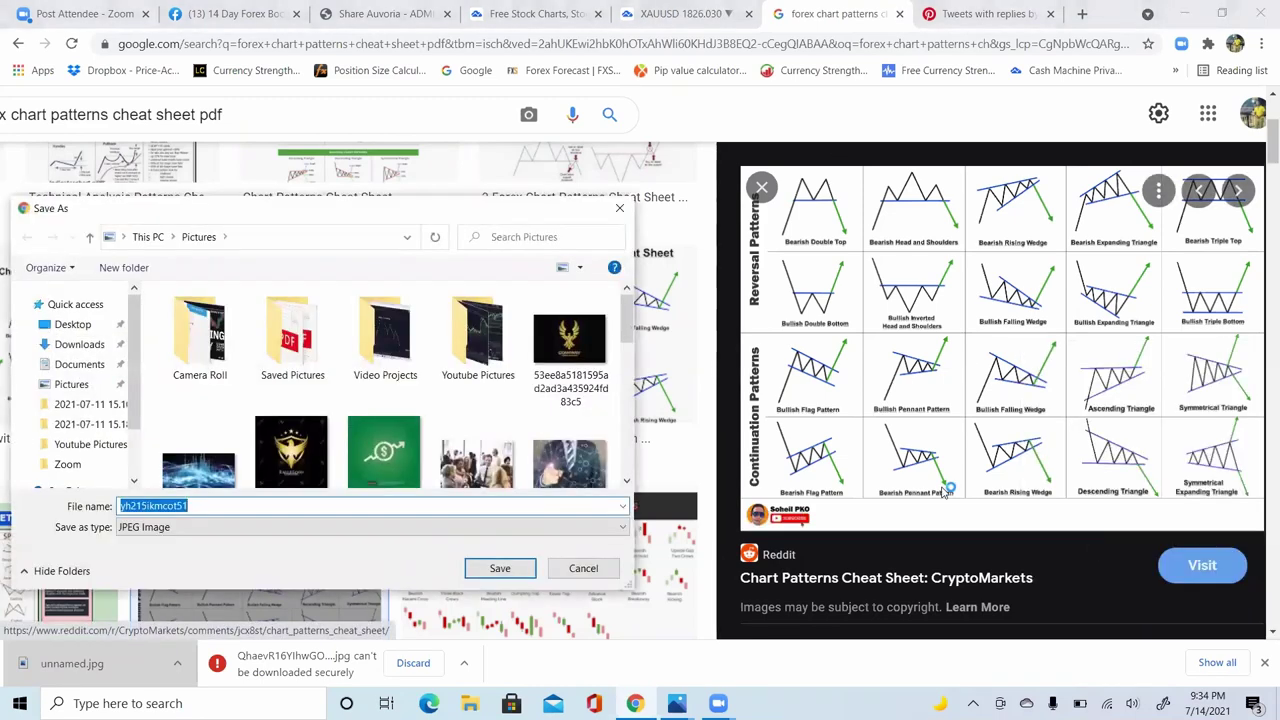
key(BackSpace)
text(save)
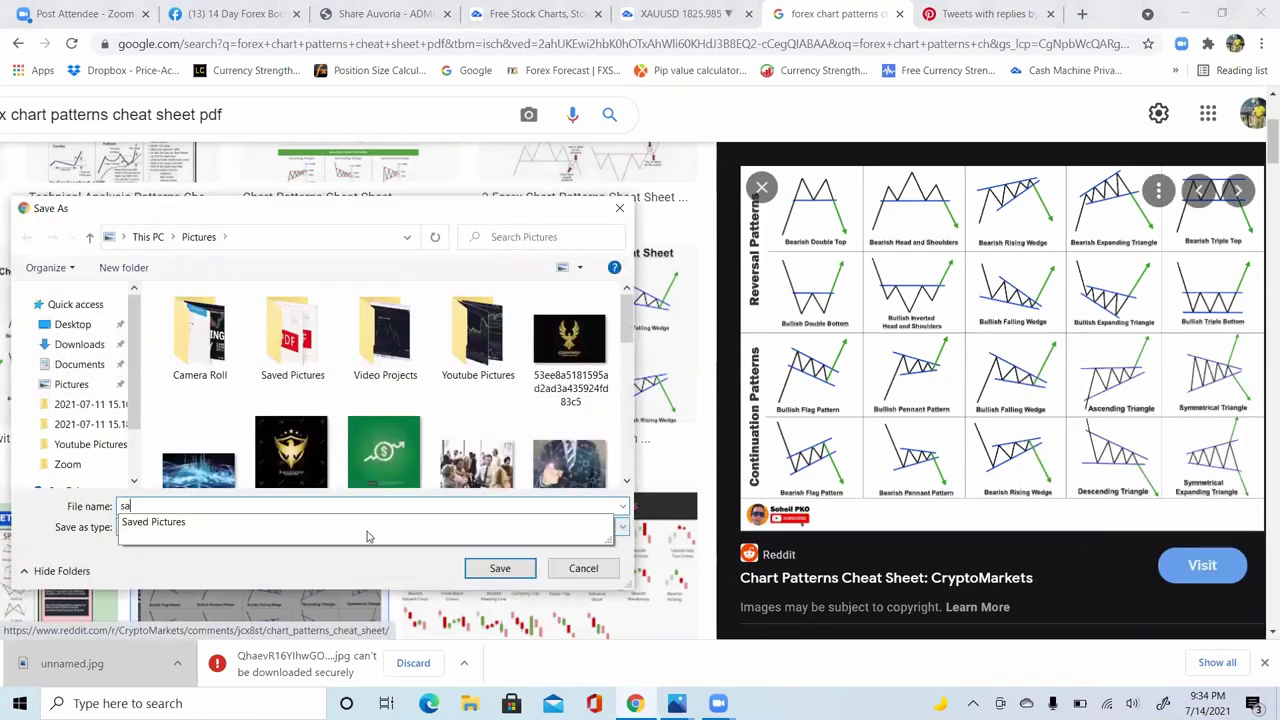
key(BackSpace)
key(BackSpace)
key(BackSpace)
key(BackSpace)
text(forex c)
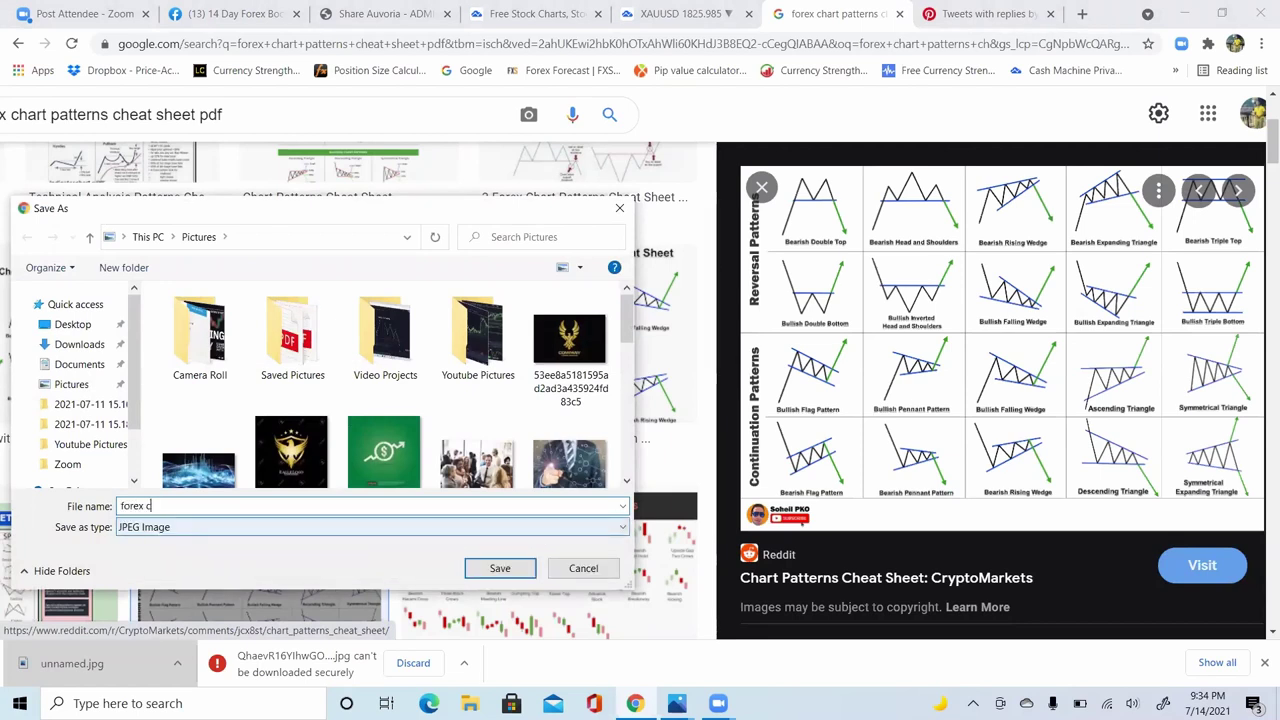
text(andle stick)
click(500, 569)
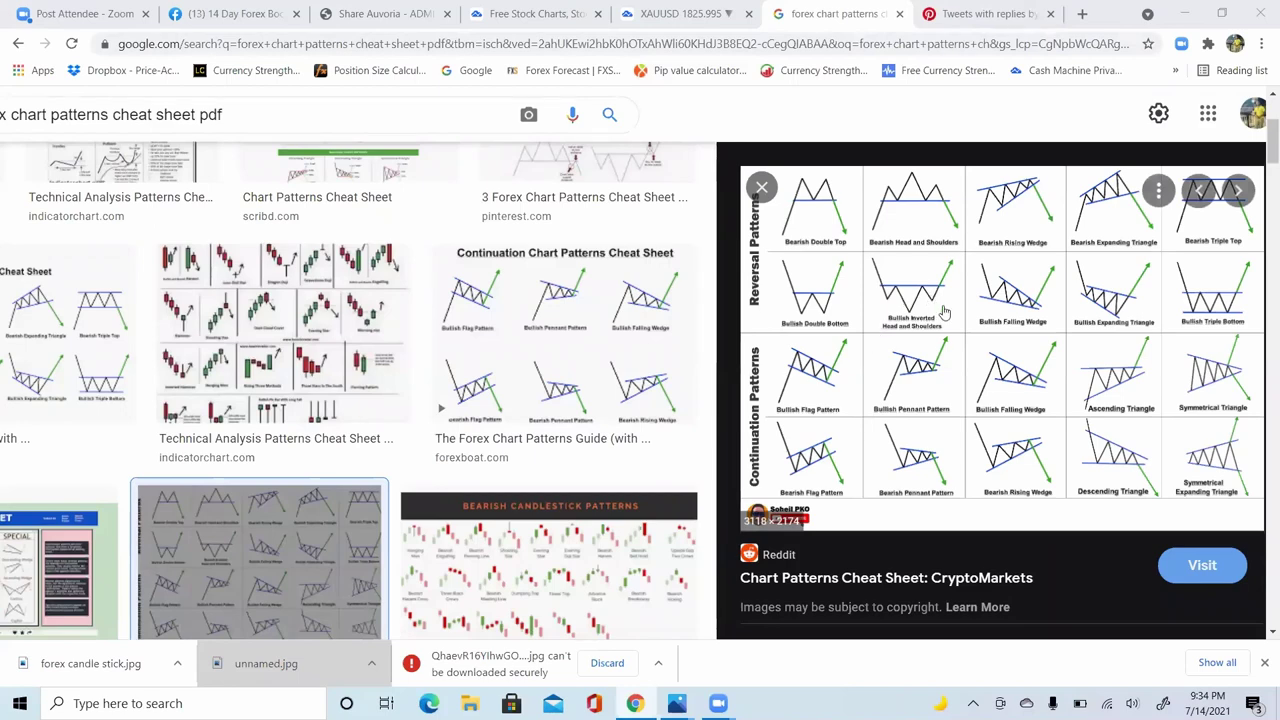
click(89, 672)
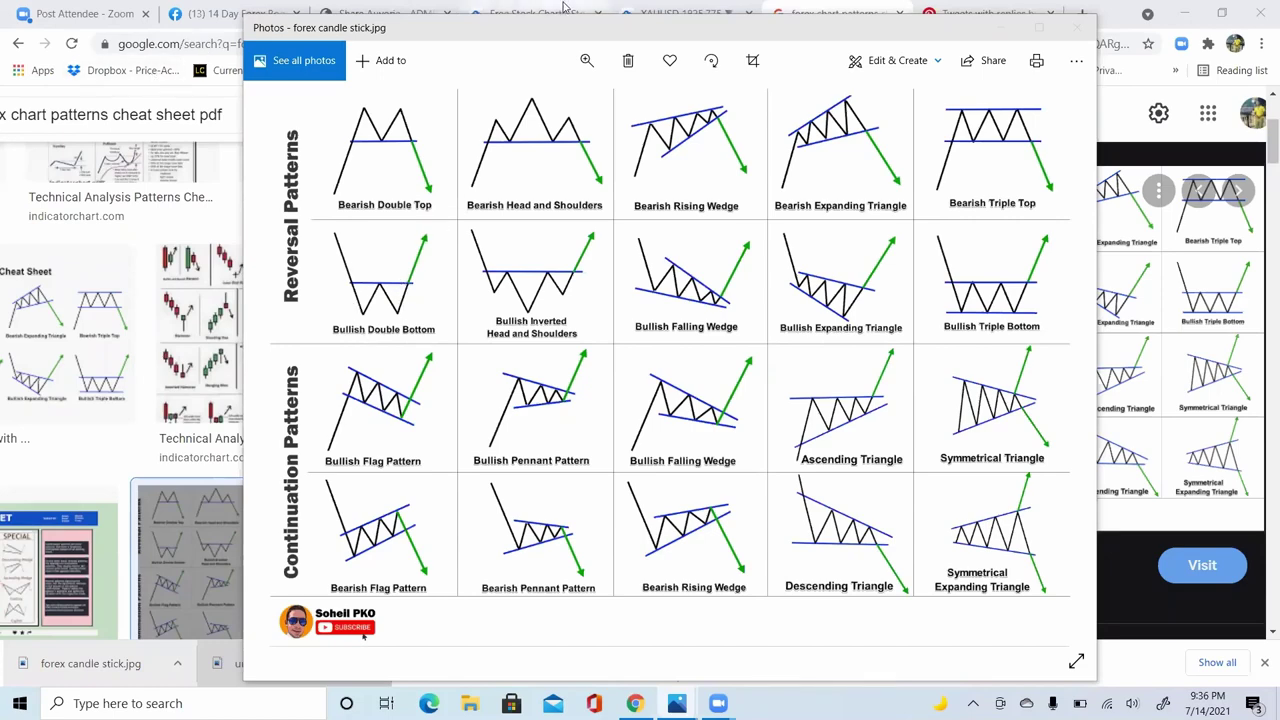
Step: Switch to the TradingView XAUUSD 4h chart and remove all existing drawings from it
click(655, 12)
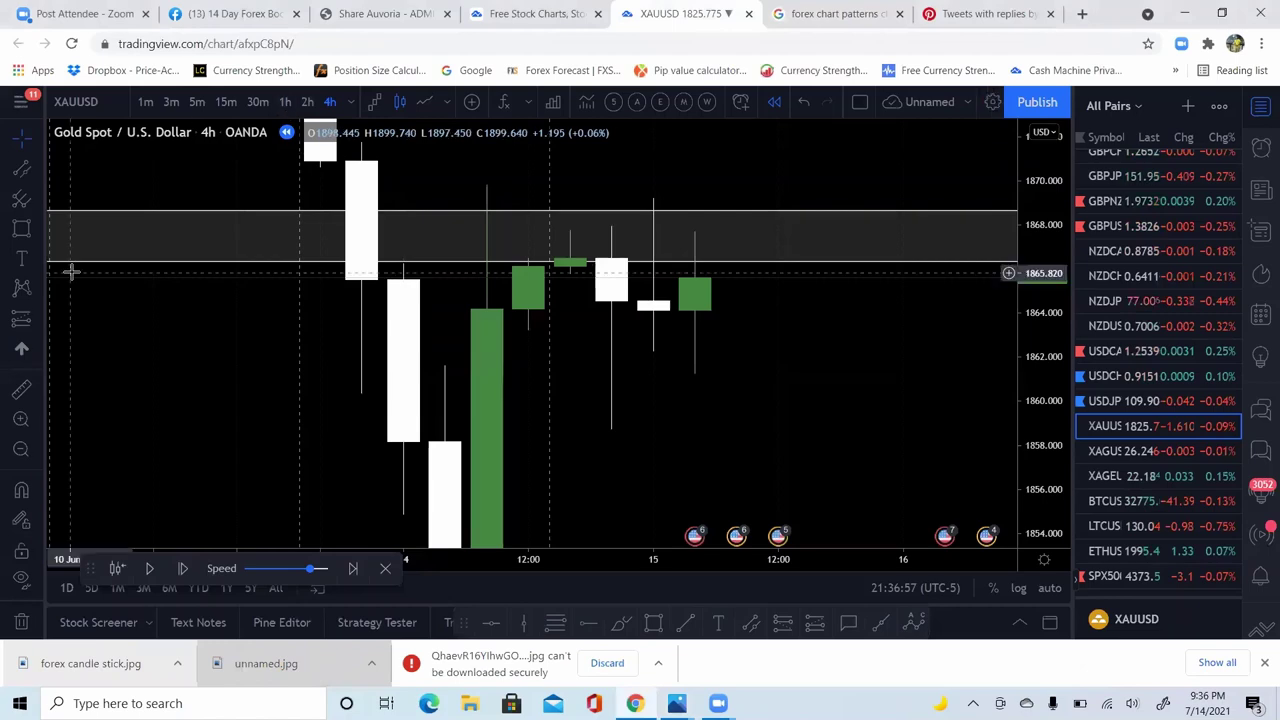
click(18, 447)
drag(423, 363, 575, 364)
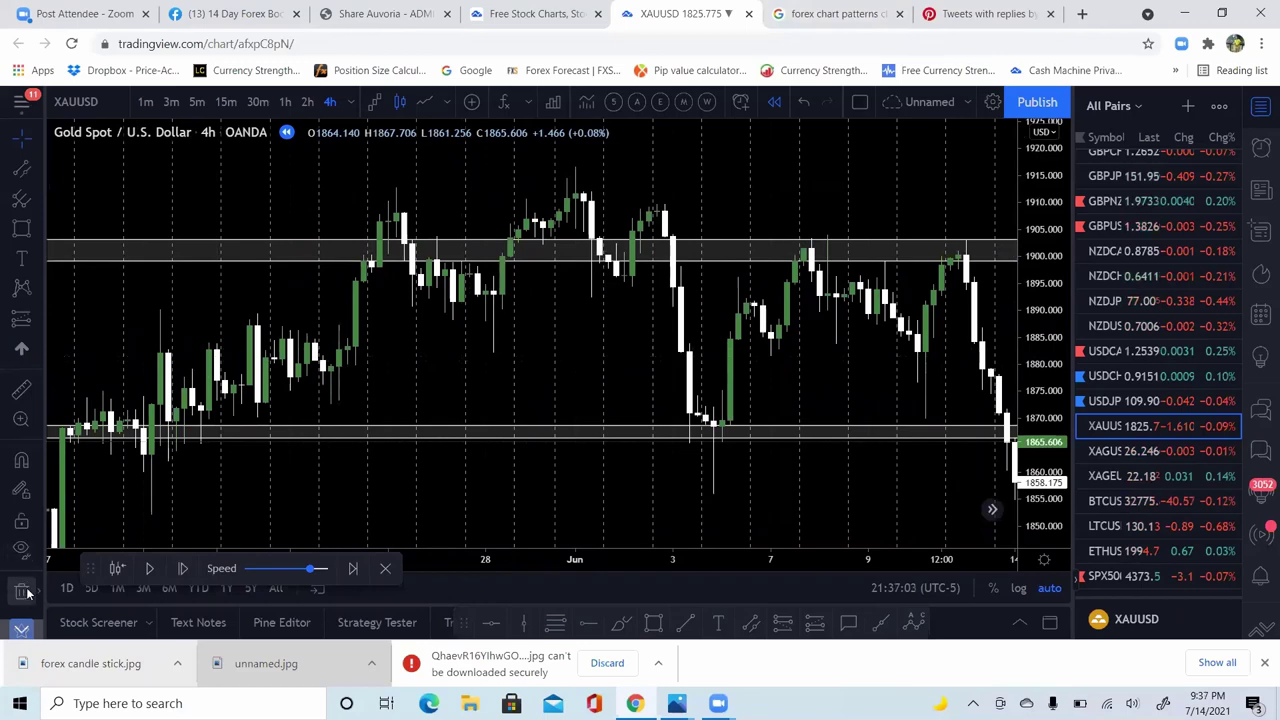
click(22, 591)
drag(540, 320, 388, 313)
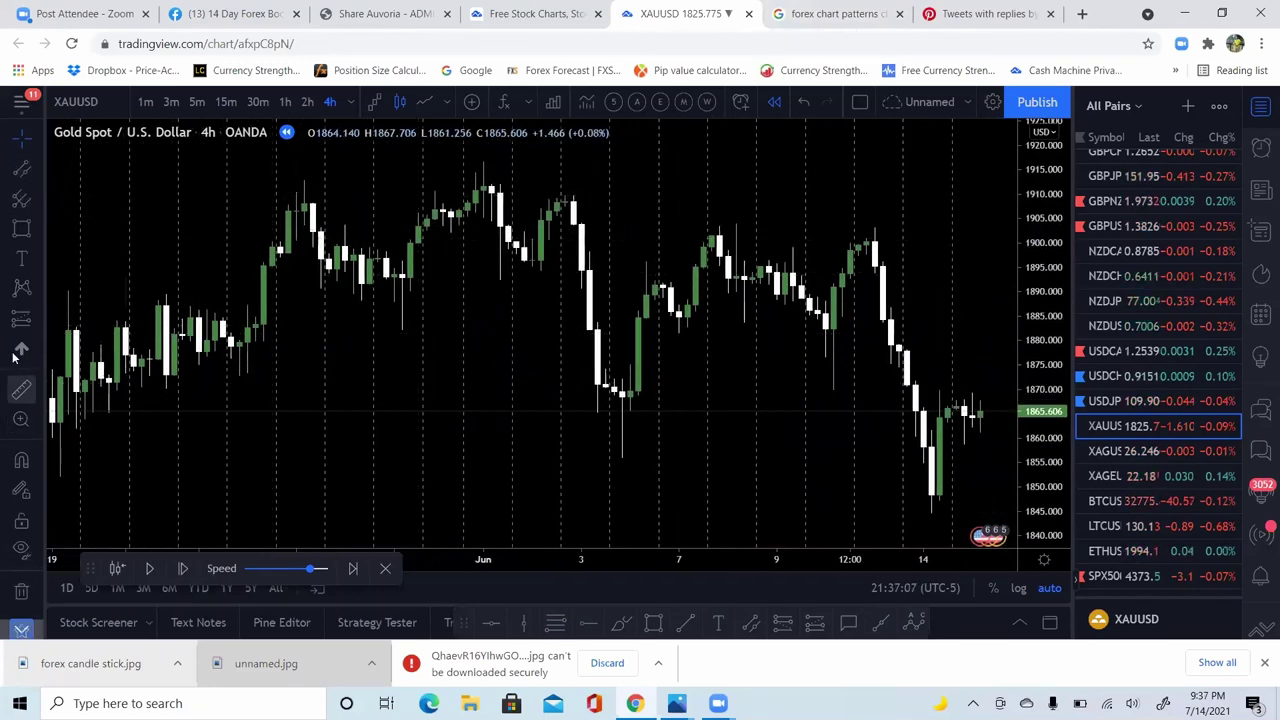
Step: Draw an Elliott Double Combo Wave (WXY) over the double top around 1 June, with points at about 1882, 1914, 1892 and 1912
click(38, 290)
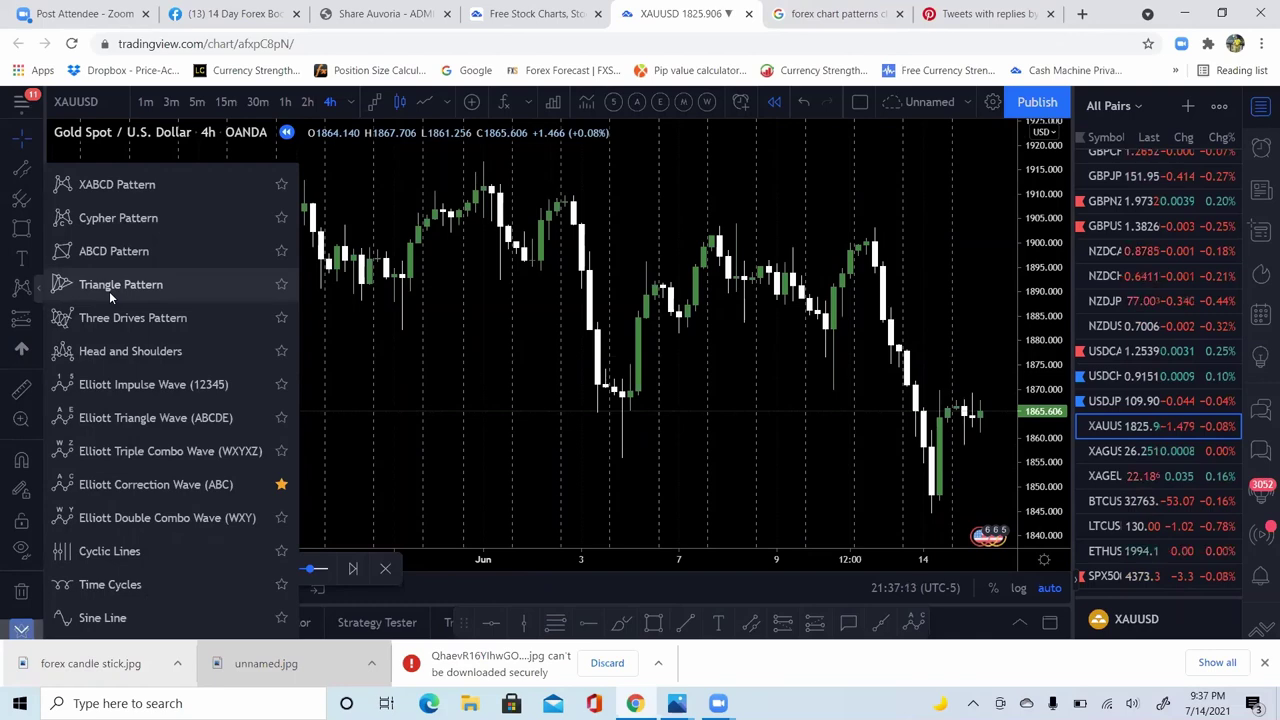
click(395, 369)
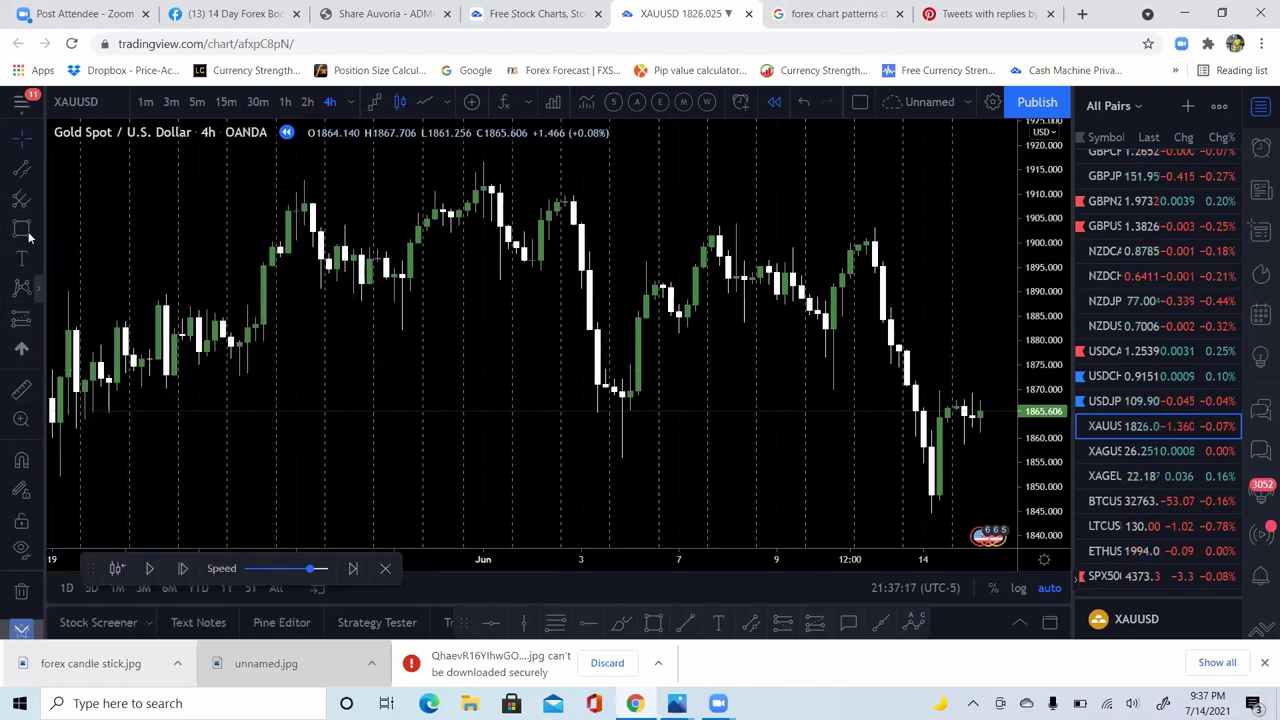
click(27, 292)
click(38, 289)
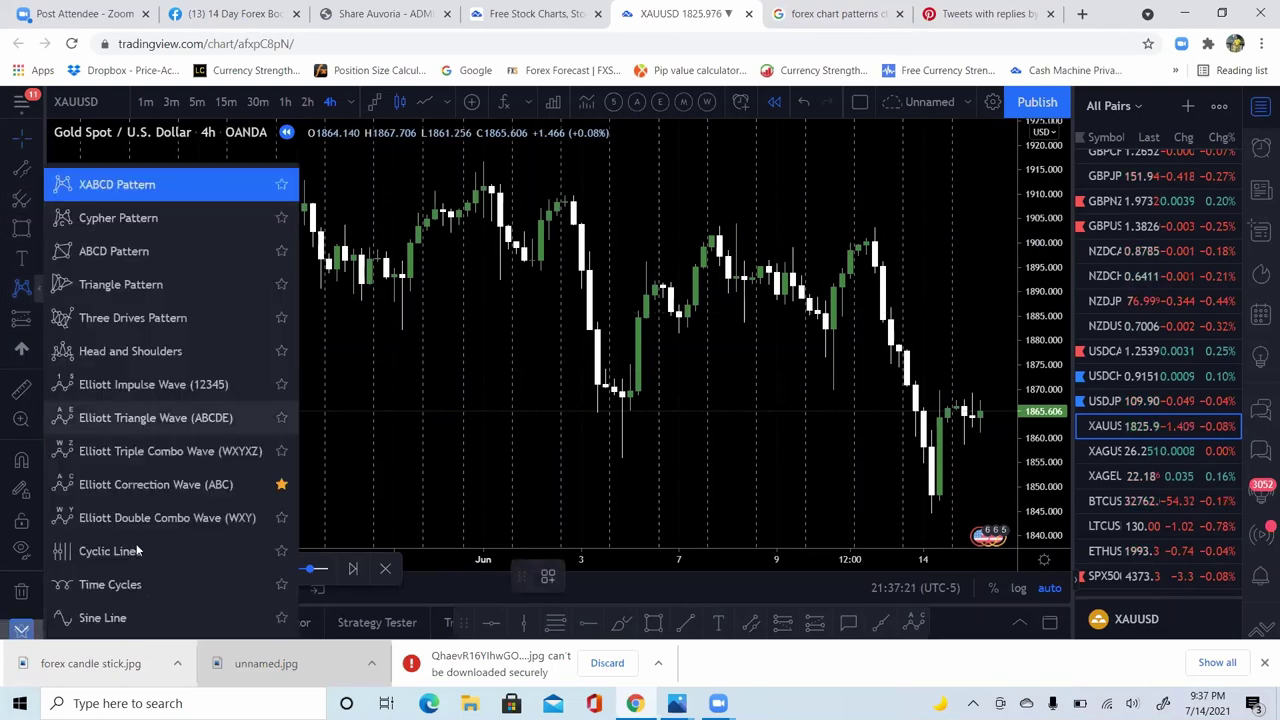
click(132, 514)
click(401, 330)
click(475, 172)
click(508, 284)
click(565, 186)
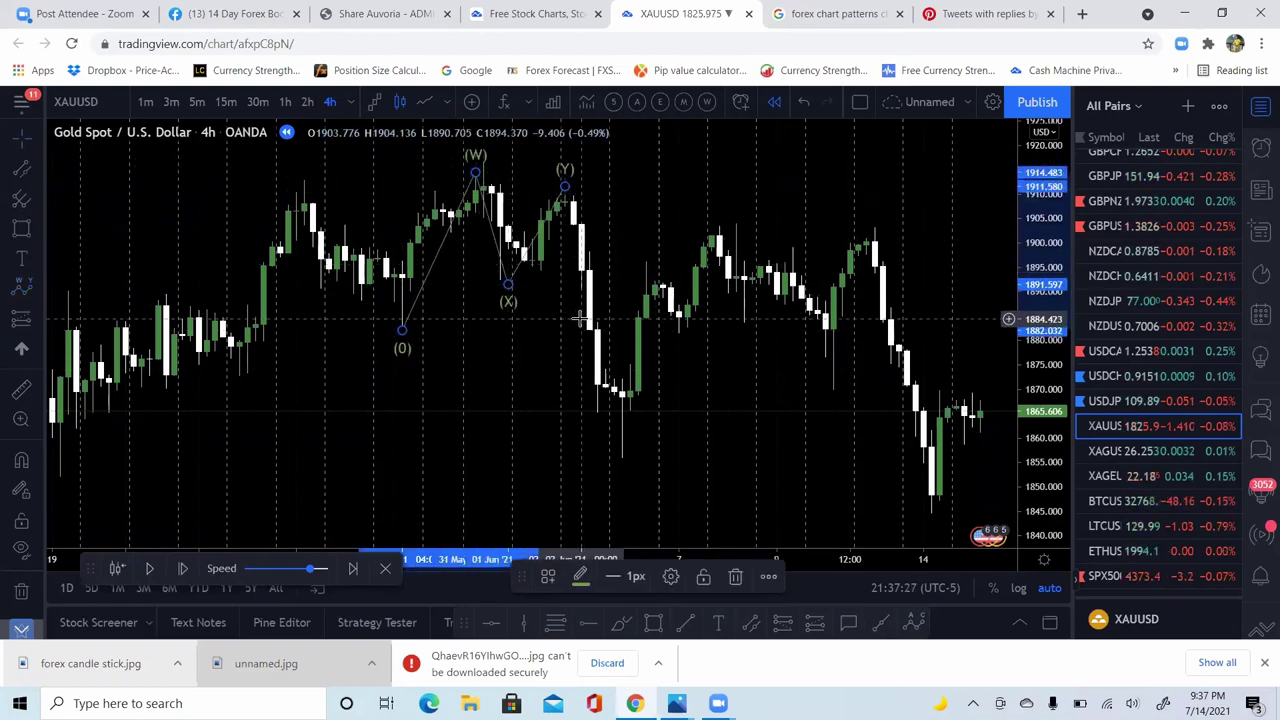
click(463, 355)
drag(463, 360, 420, 365)
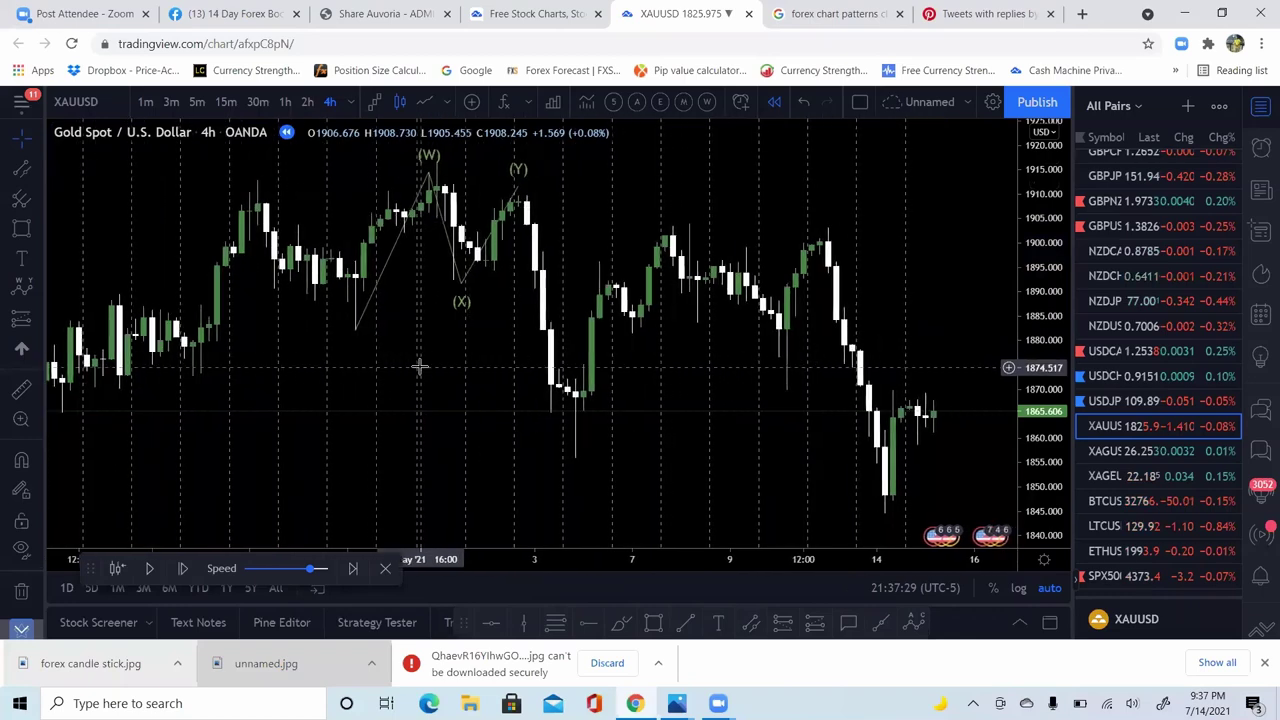
Step: Set the line thickness of the WXY wave on the double top to 3 px
double_click(466, 286)
click(578, 284)
click(506, 287)
click(593, 376)
click(306, 357)
click(370, 423)
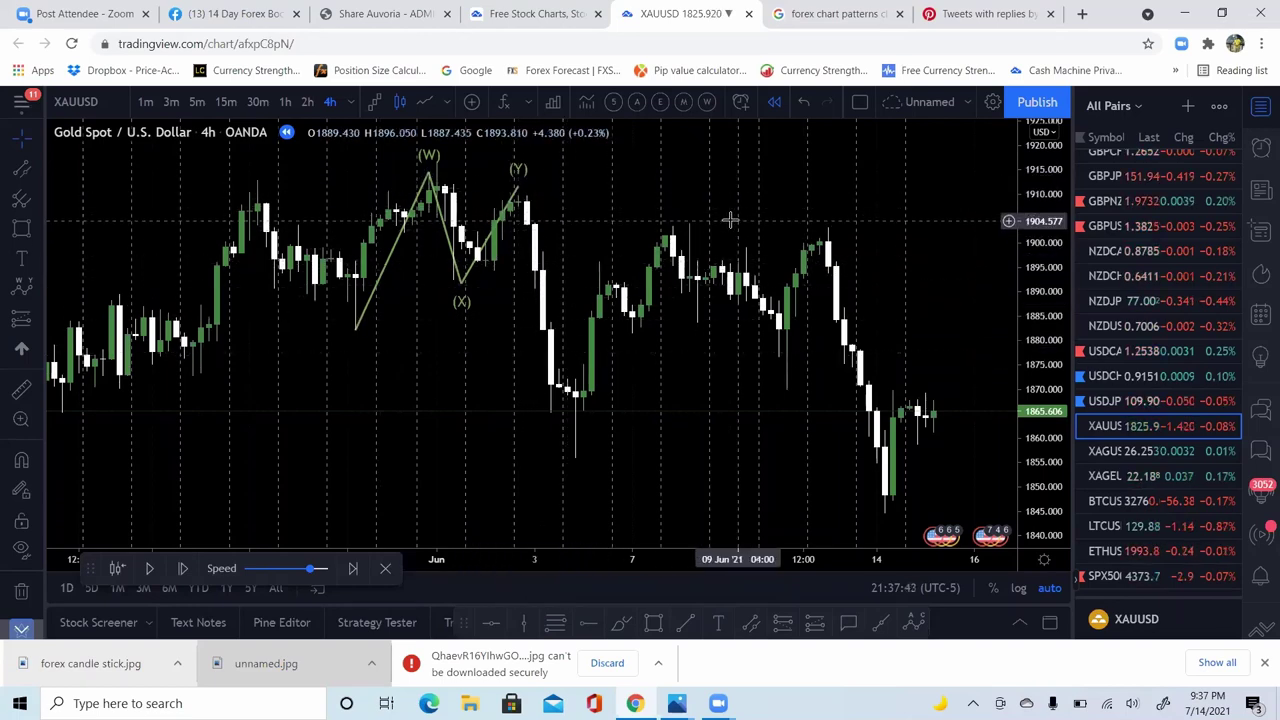
Step: Draw a second WXY wave over the 8–10 June double top, starting at about 1882, and pull its X point toward the swing low
scroll(734, 214, right, 3)
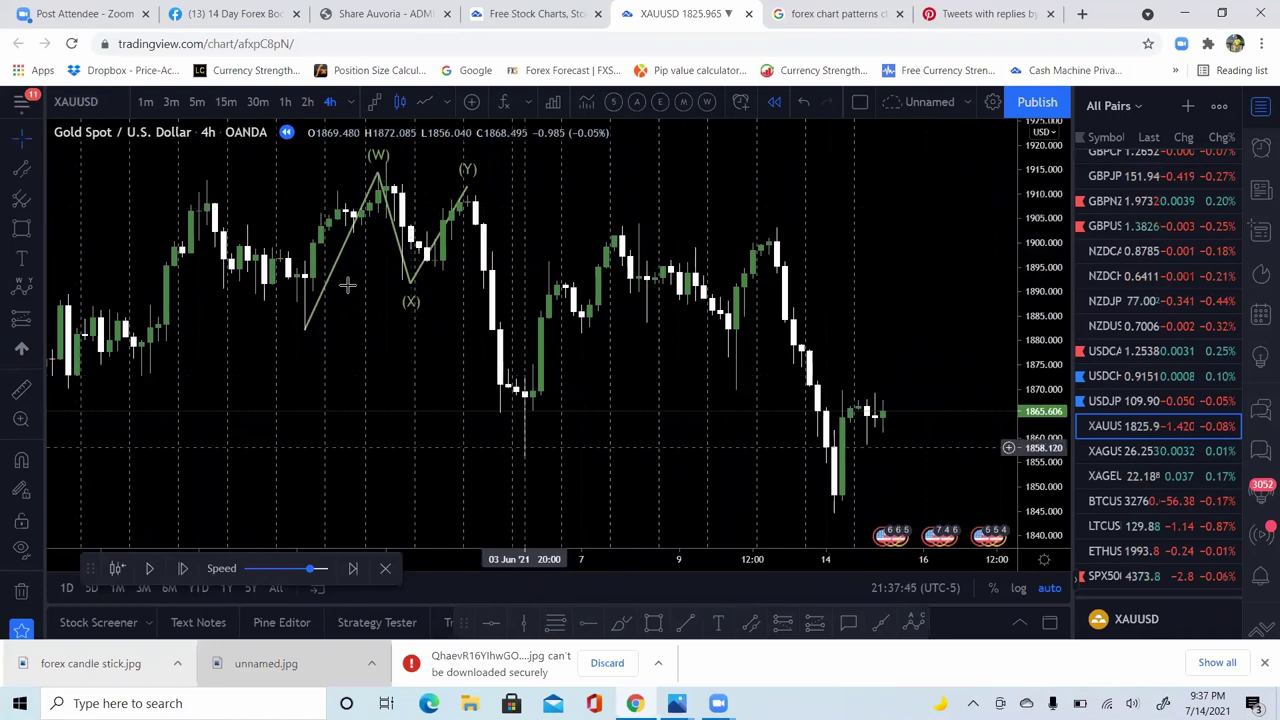
click(21, 287)
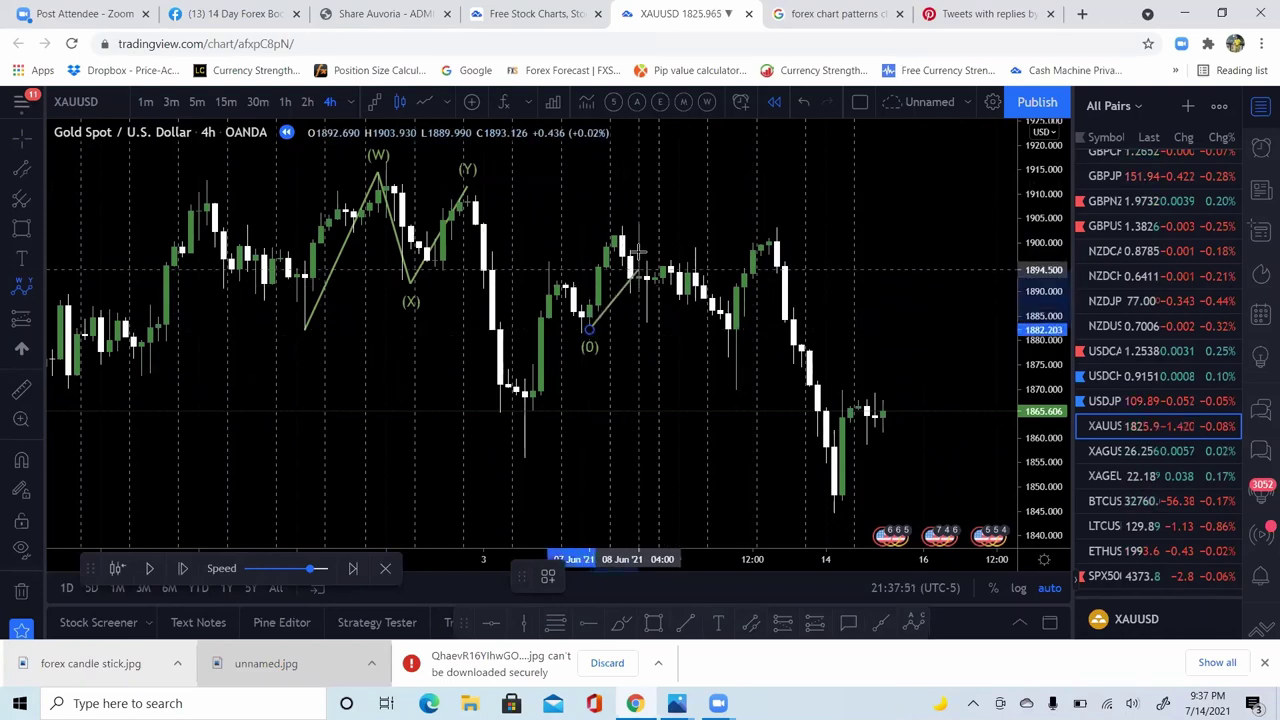
click(647, 218)
click(694, 299)
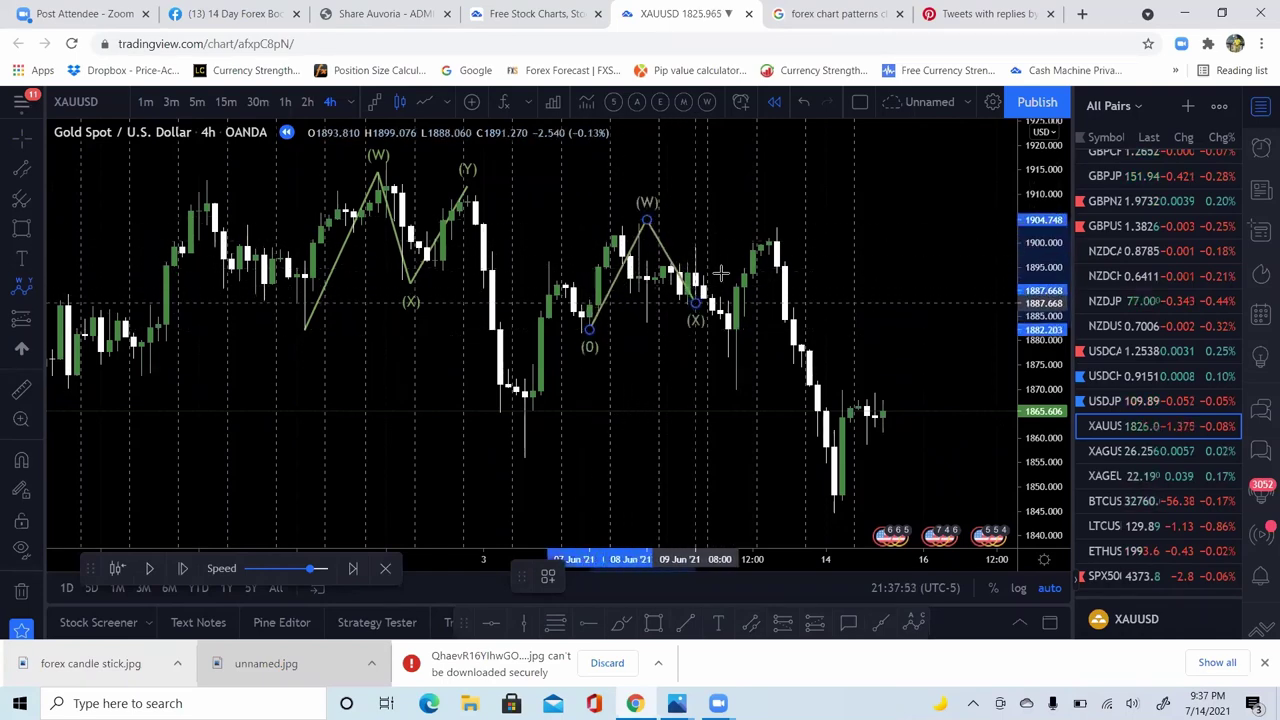
click(765, 220)
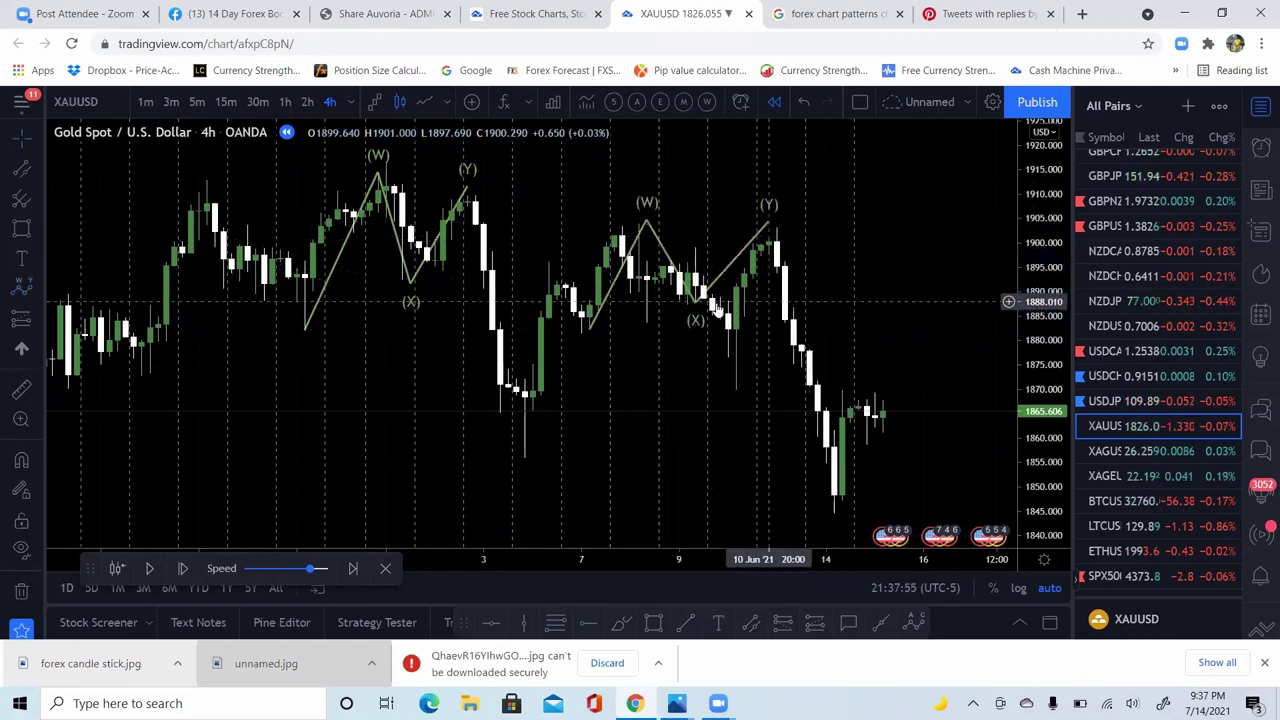
drag(694, 299, 728, 346)
Step: Try to mark the April price swings with an Elliott Impulse Wave (12345) starting at about 1756, and delete the drawing
mouse_move(250, 380)
mouse_down()
mouse_move(591, 358)
mouse_move(387, 355)
mouse_move(980, 251)
mouse_move(839, 321)
mouse_move(971, 329)
mouse_up()
drag(486, 331, 597, 413)
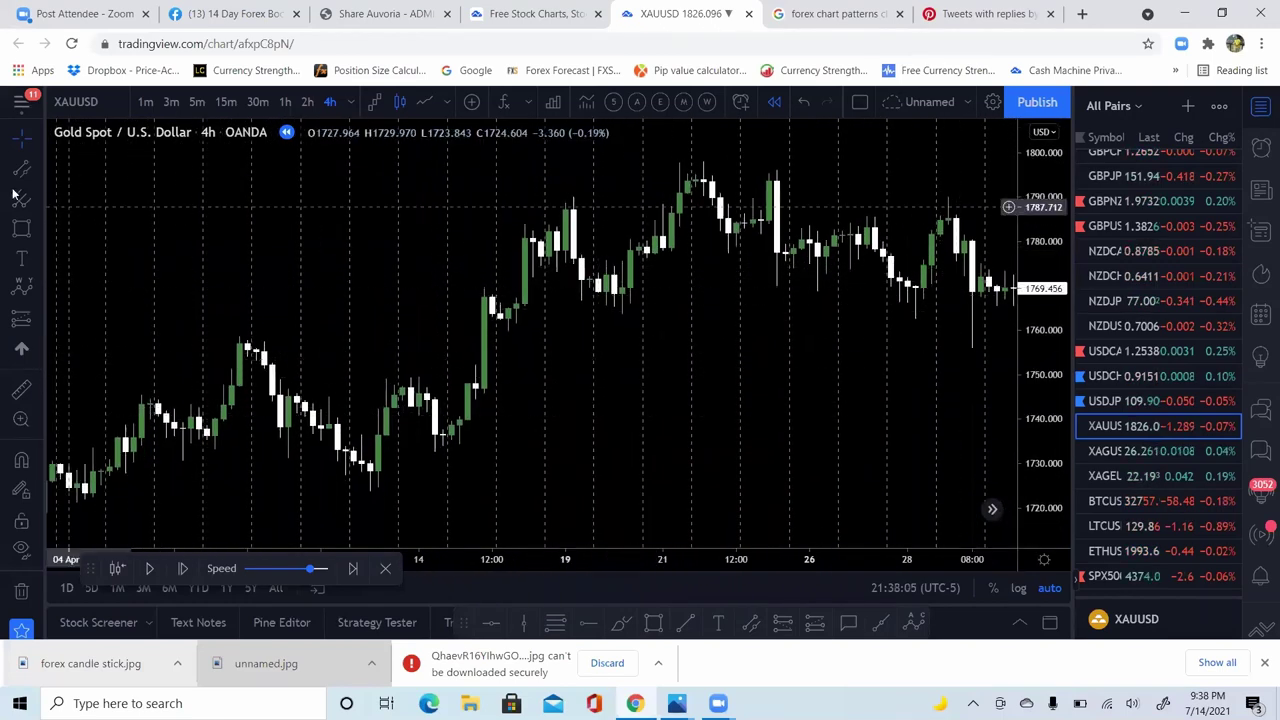
click(41, 284)
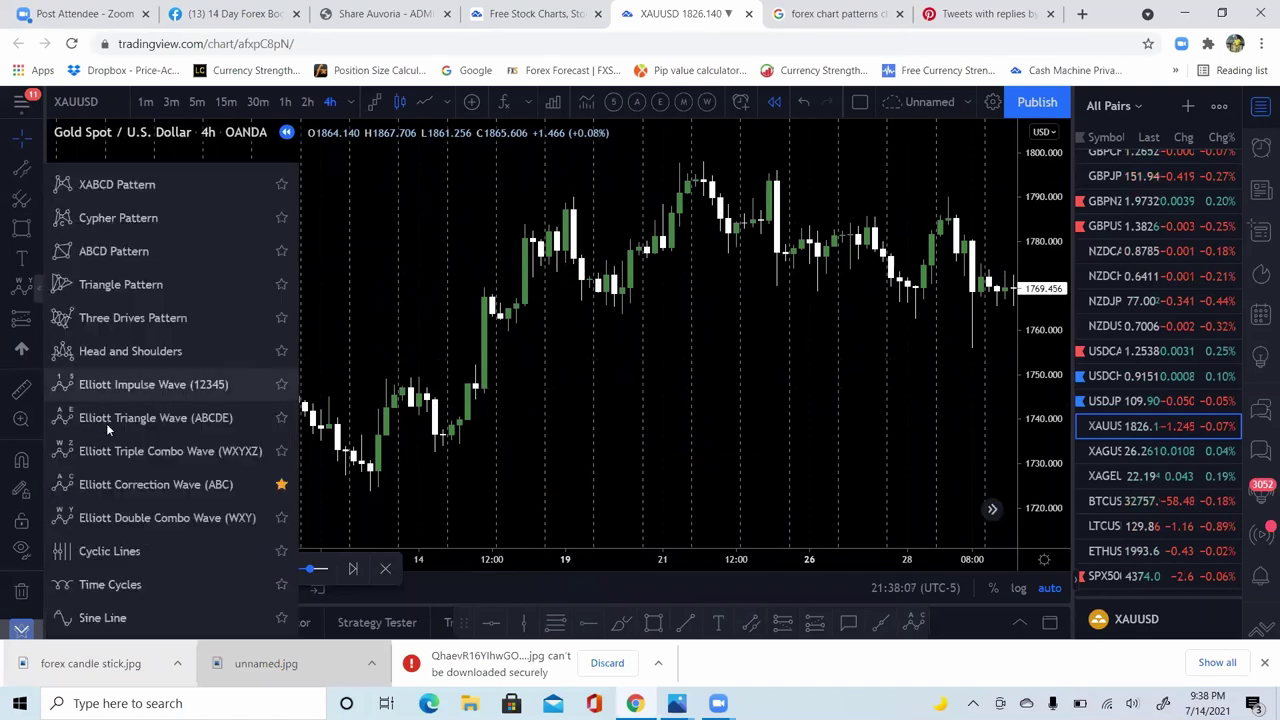
click(117, 384)
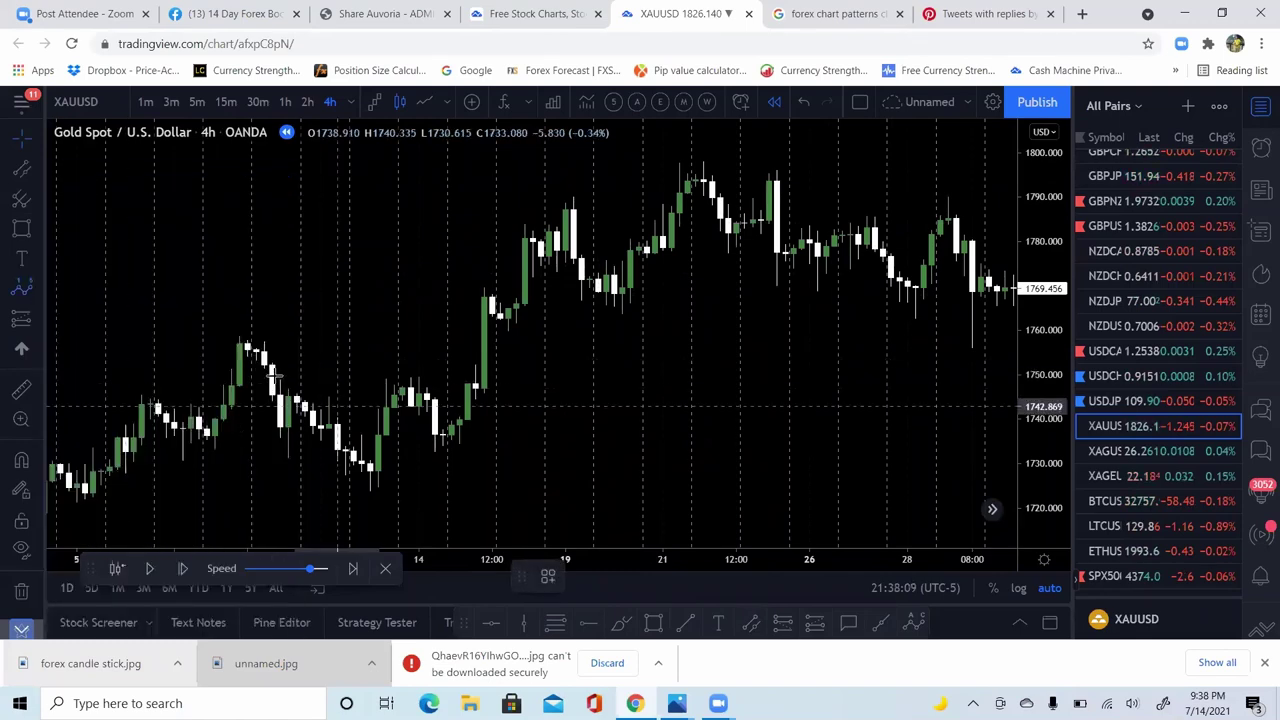
click(258, 352)
click(377, 482)
click(402, 376)
click(459, 440)
click(484, 307)
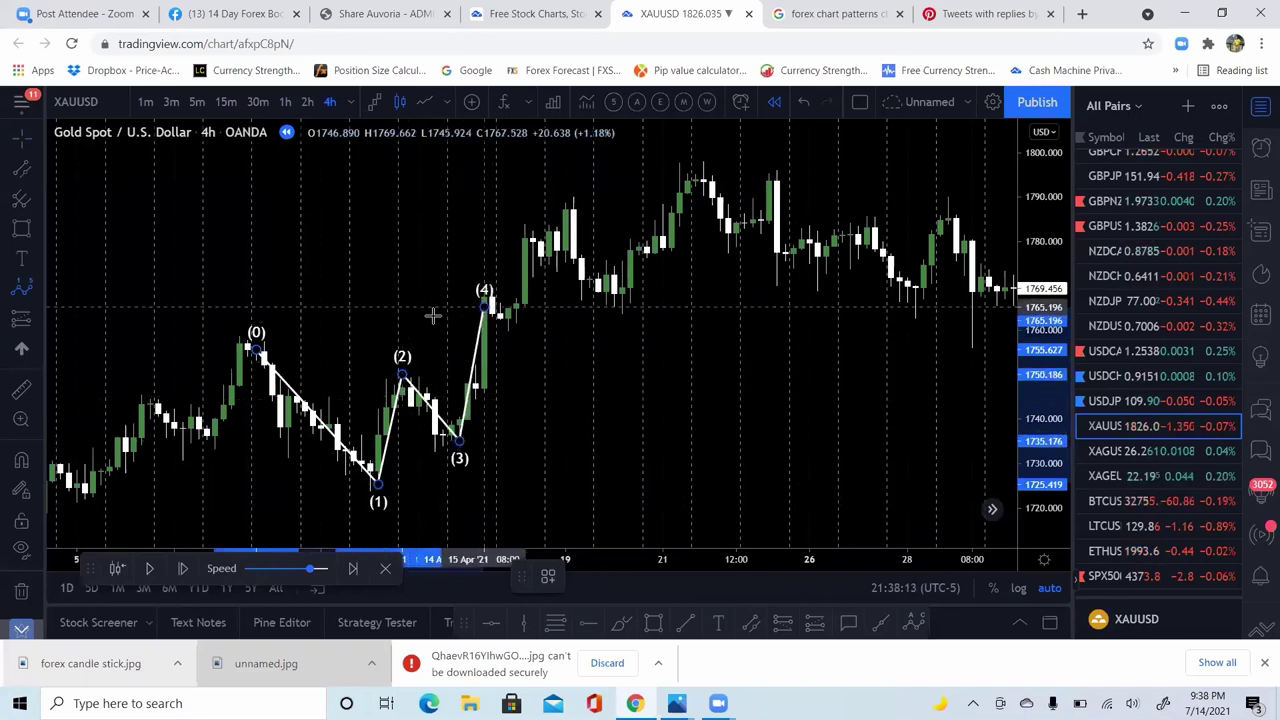
click(386, 310)
key(Delete)
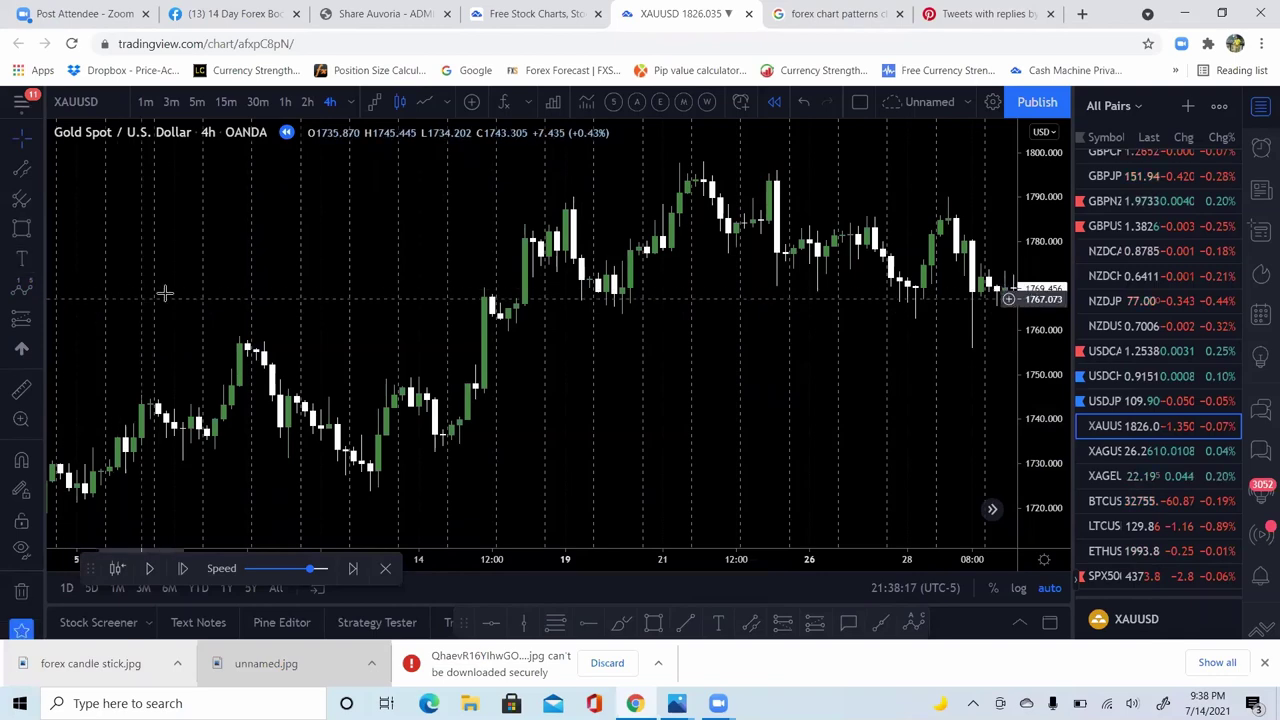
Step: Draw an Elliott Double Combo Wave (WXY) on the late-March double bottom, with points at about 1700, 1679, 1688 and 1679
drag(143, 294, 571, 220)
drag(367, 330, 535, 310)
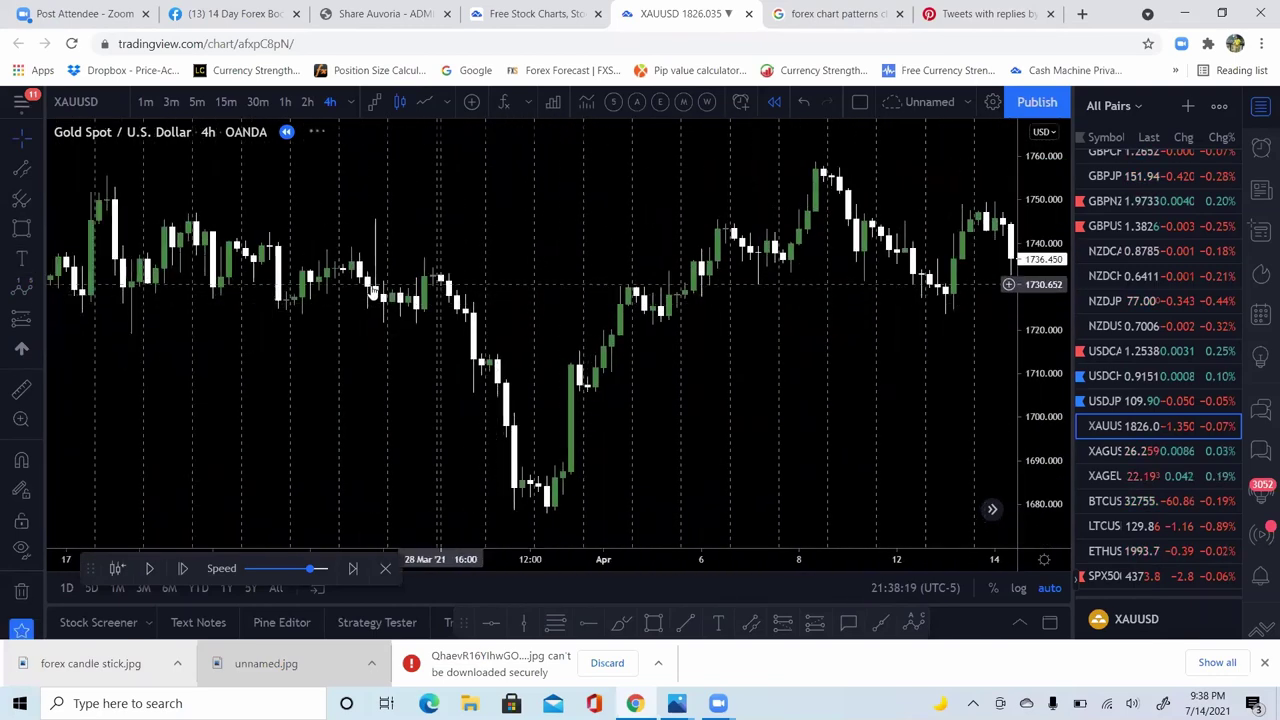
click(38, 288)
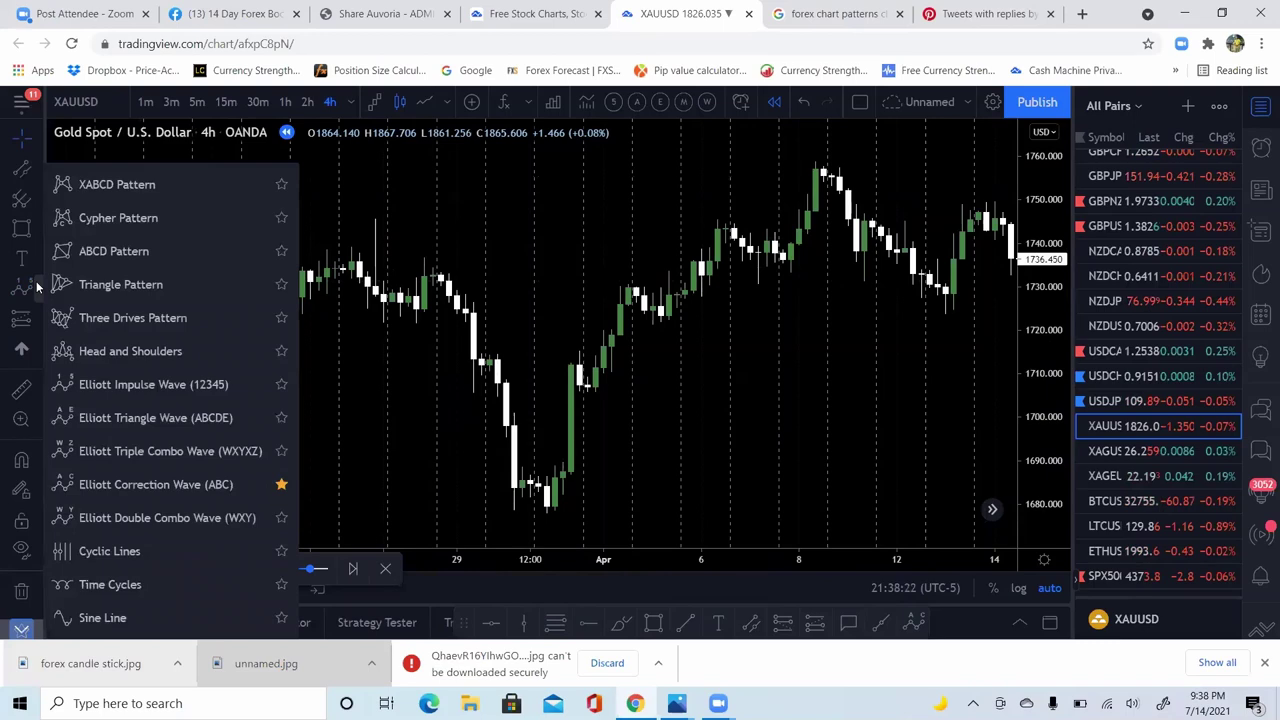
click(133, 519)
click(513, 420)
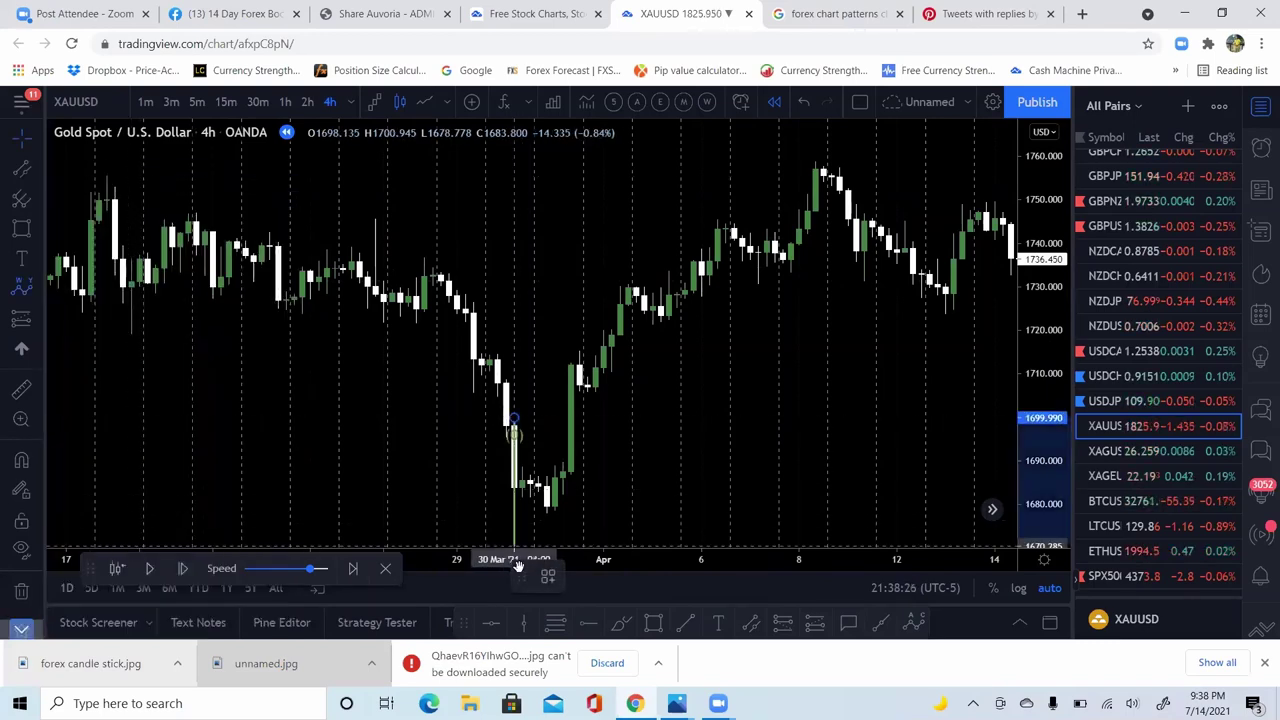
click(529, 511)
click(531, 473)
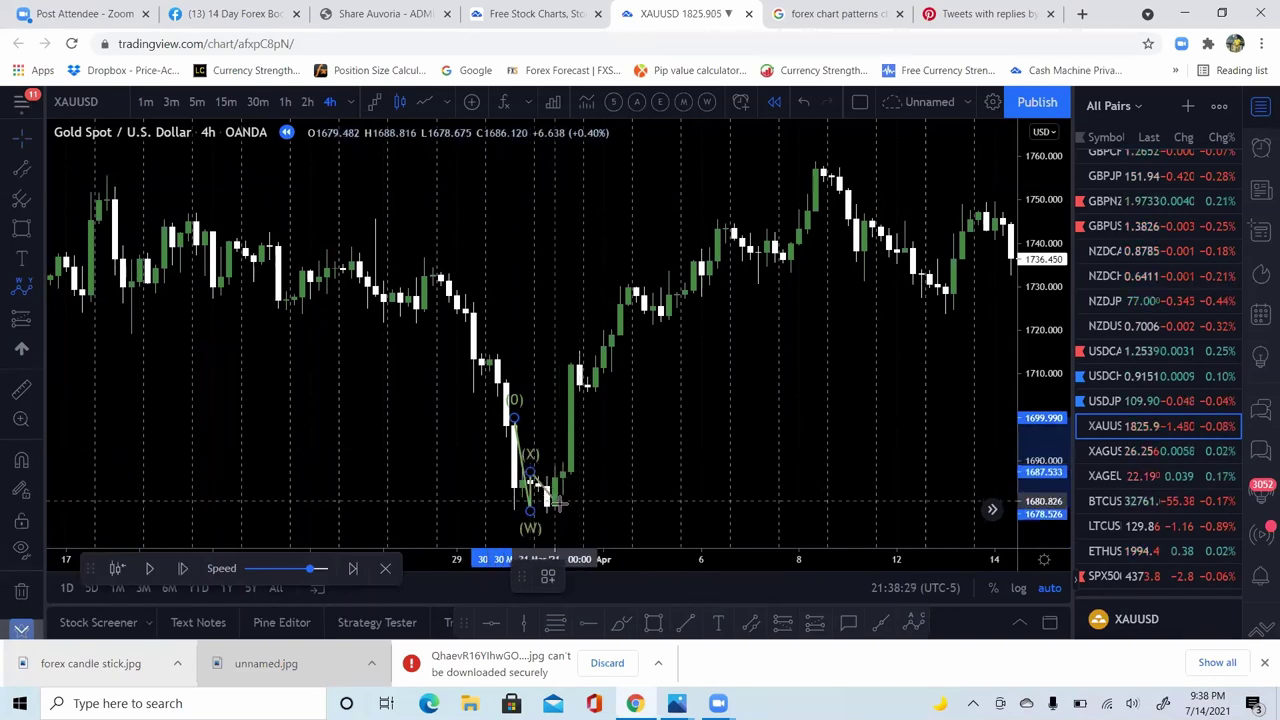
click(561, 504)
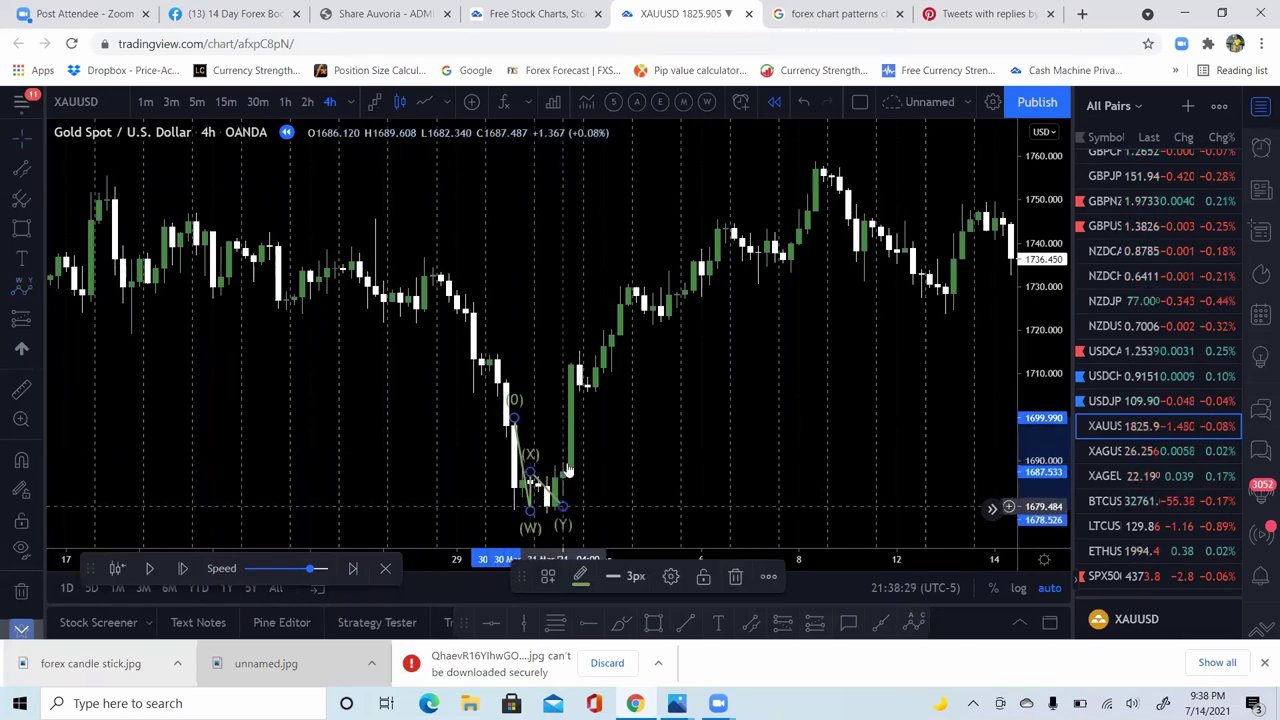
click(432, 434)
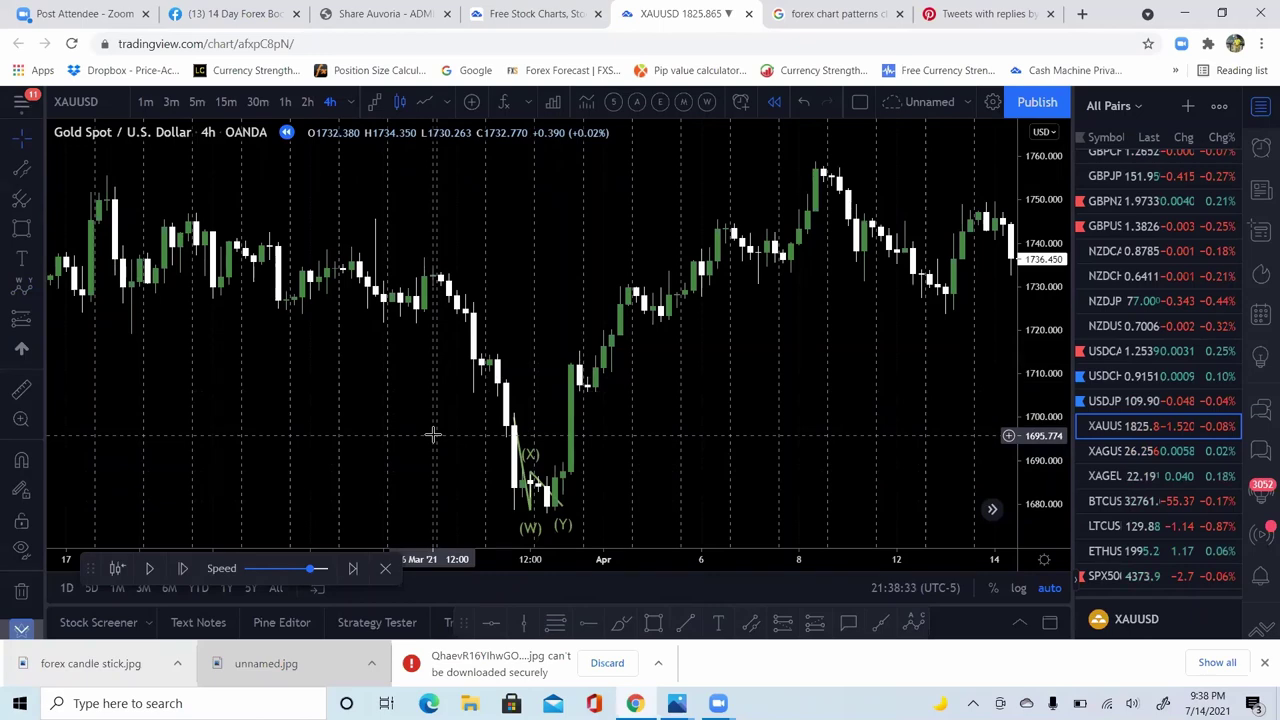
Step: Close the downloads bar and switch back to the Reddit chart patterns cheat sheet in the Google image results
drag(706, 377, 313, 454)
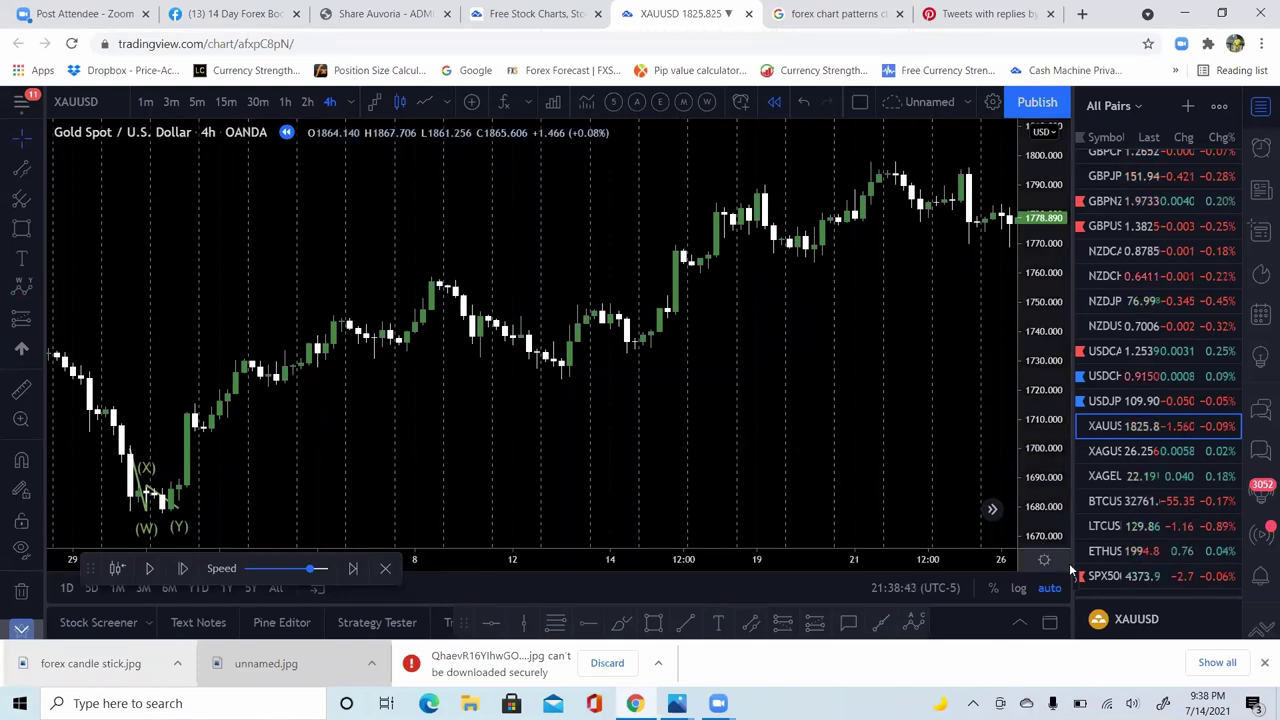
click(1263, 663)
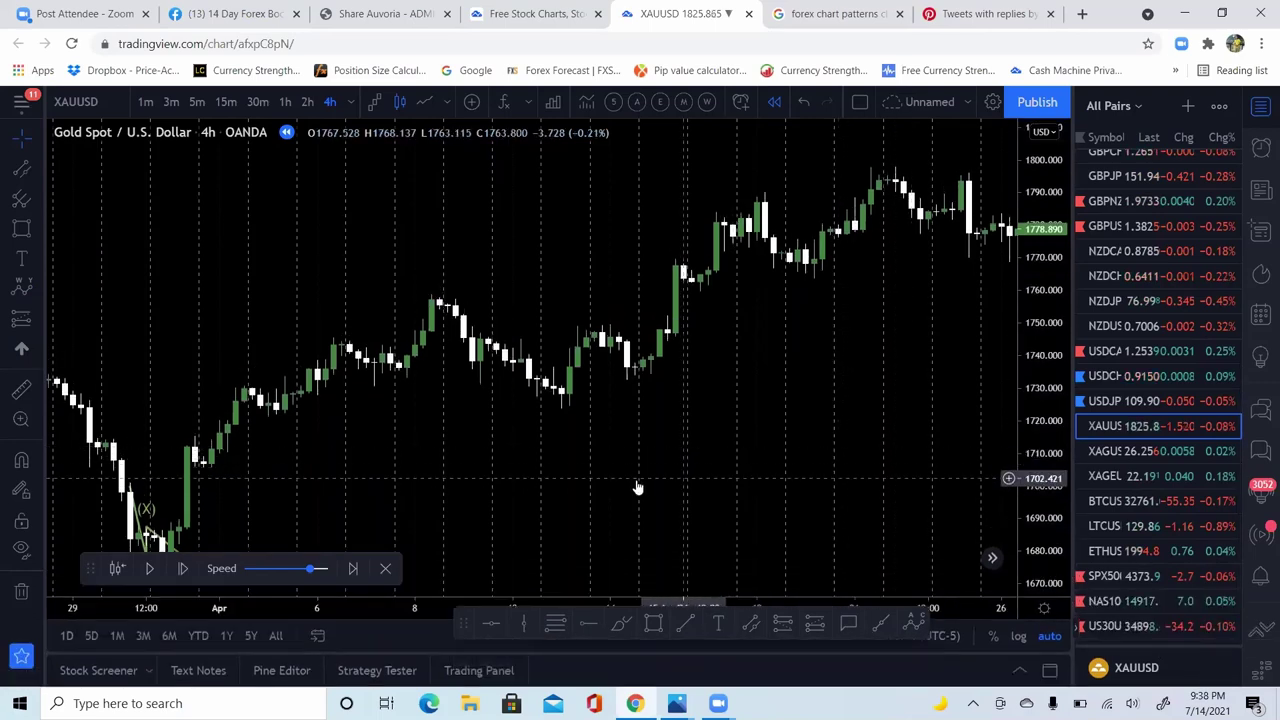
drag(634, 480, 803, 477)
click(848, 13)
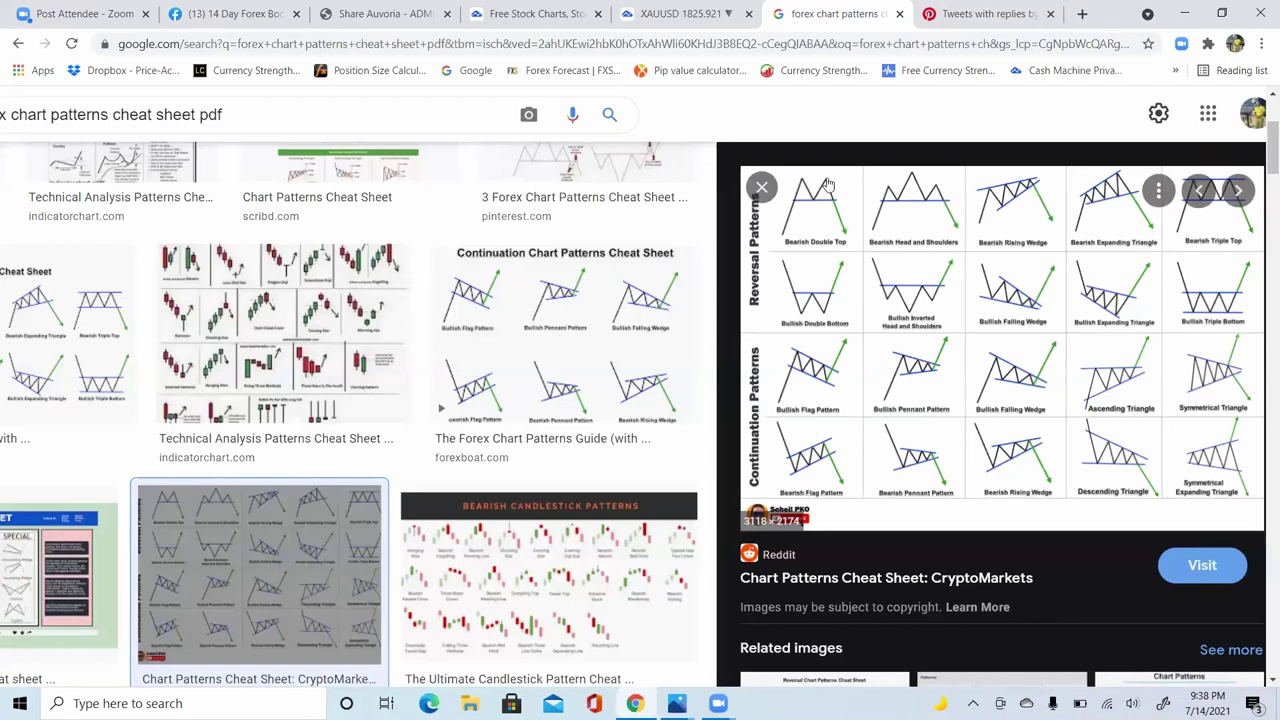
Step: Return to the XAUUSD chart and, with continuous drawing enabled, draw a trend line from the 31 March low at about 1684 to about 1757
click(671, 12)
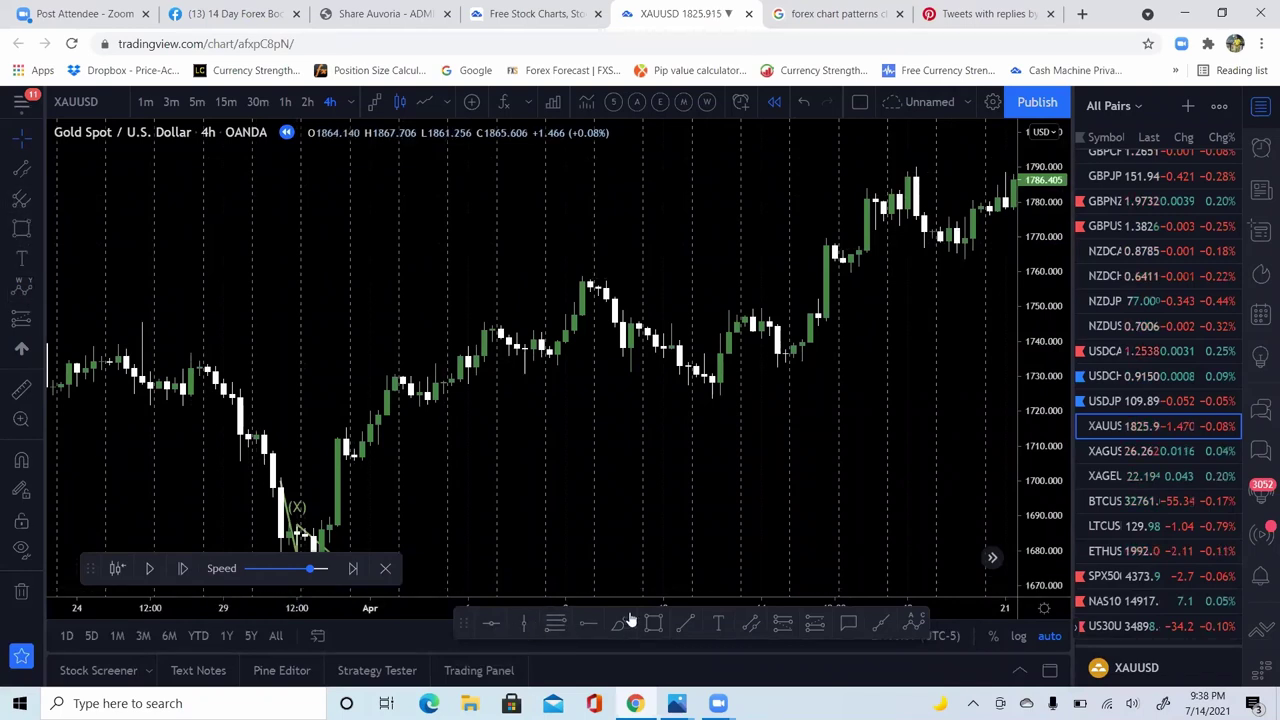
click(686, 624)
click(20, 489)
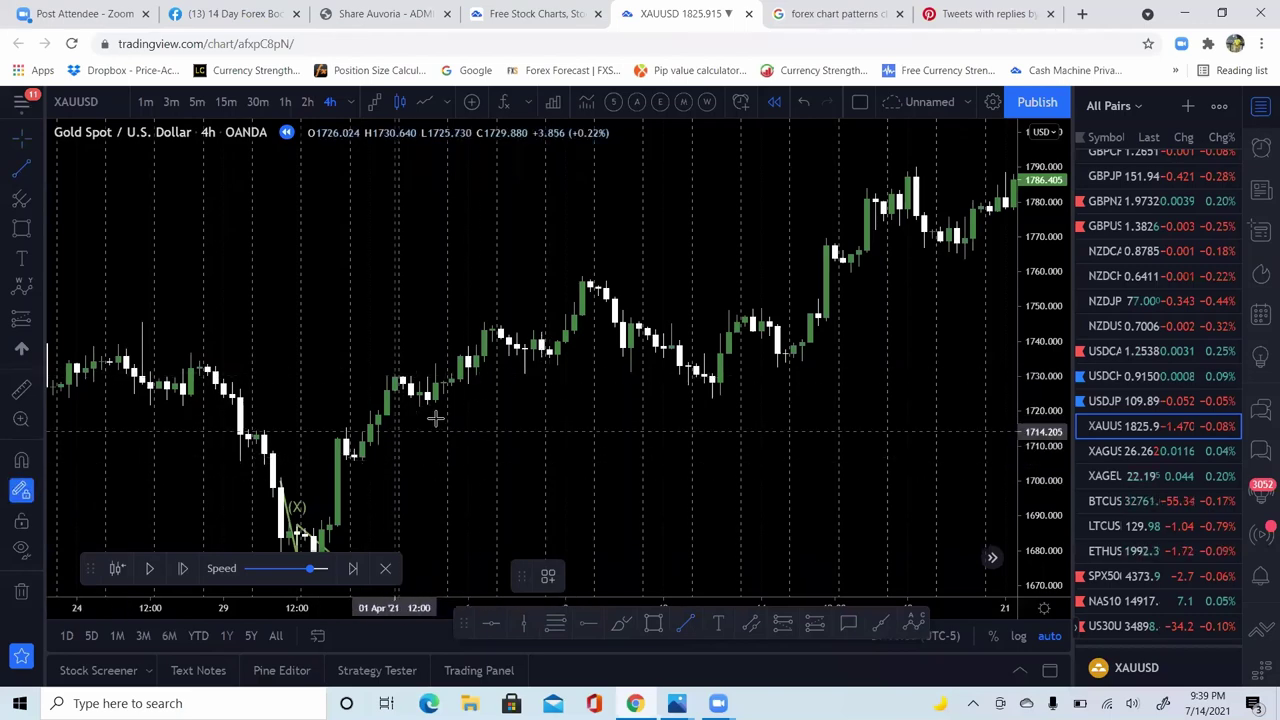
click(336, 537)
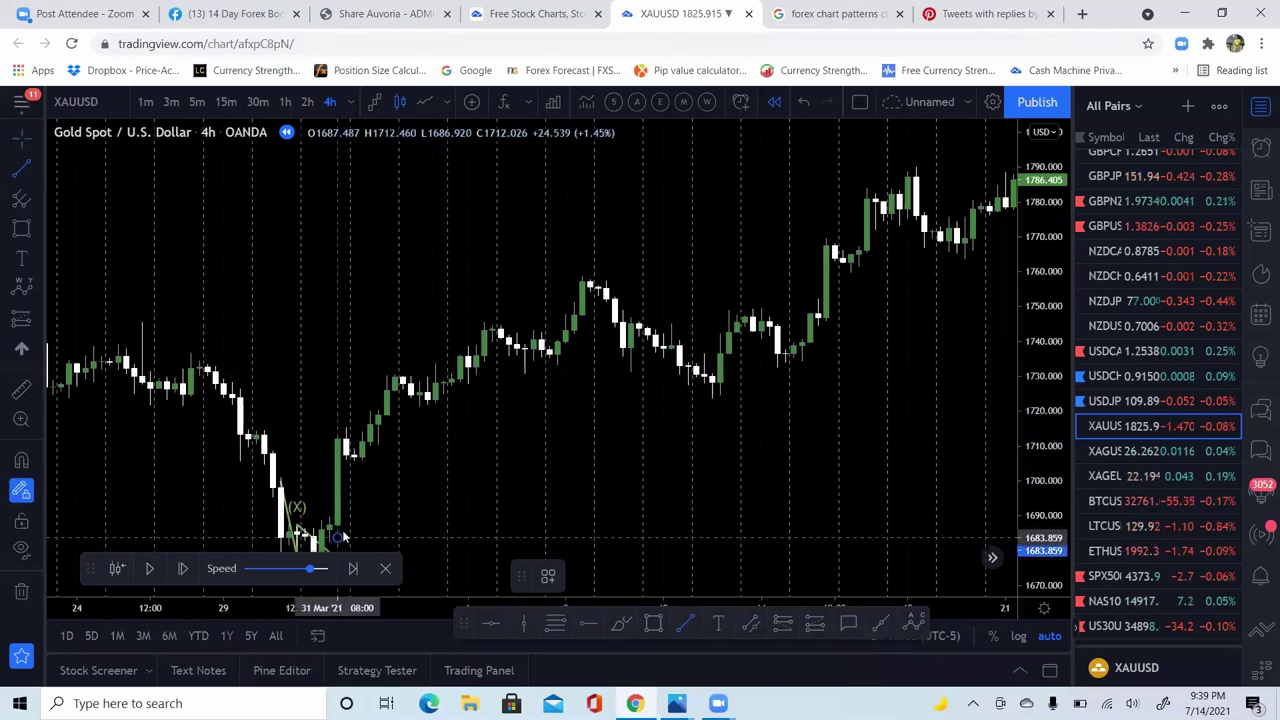
click(572, 284)
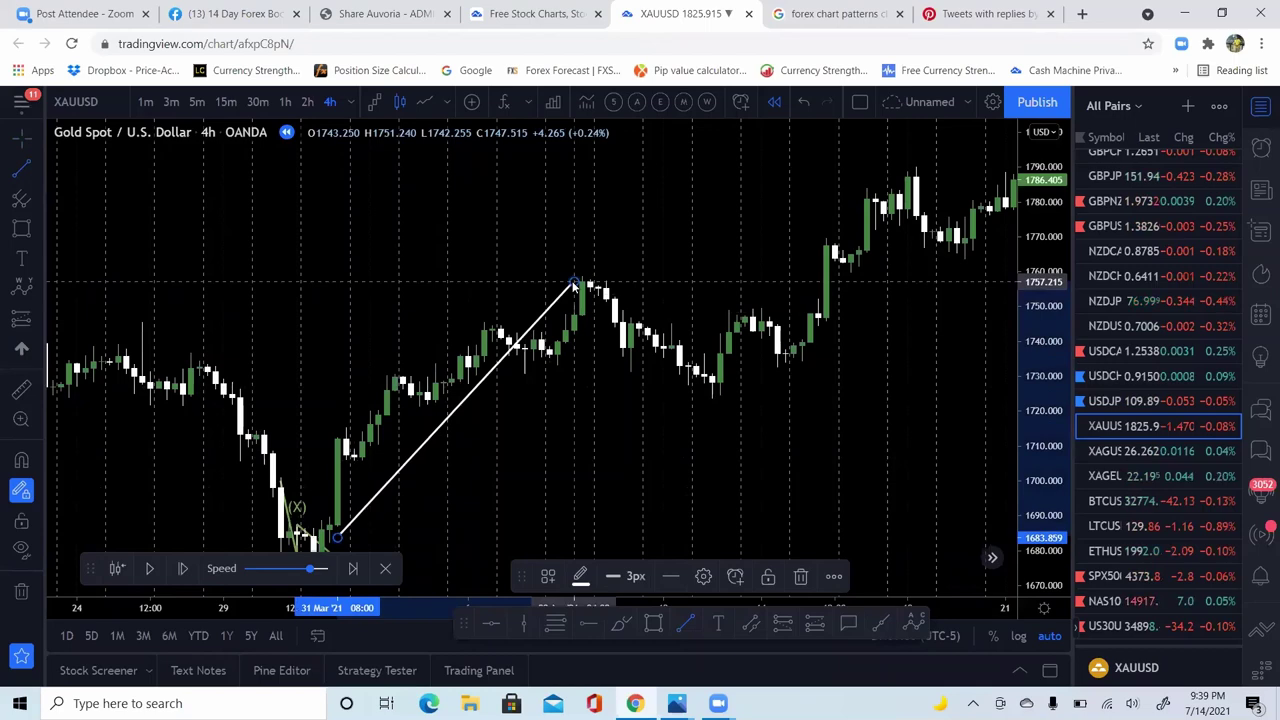
Step: Complete the April bullish flag with descending upper and lower trend lines and a breakout line from about 1723 to 1789, and disable continuous drawing
click(572, 284)
click(744, 354)
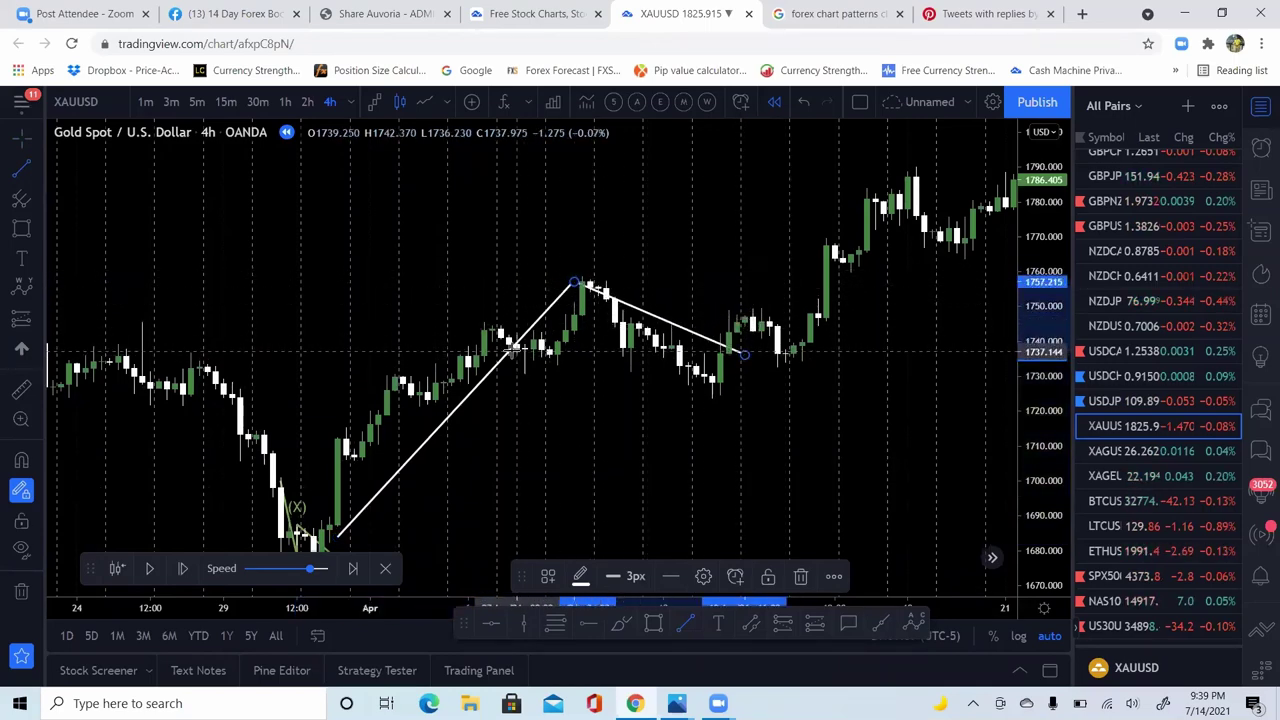
click(728, 401)
click(890, 172)
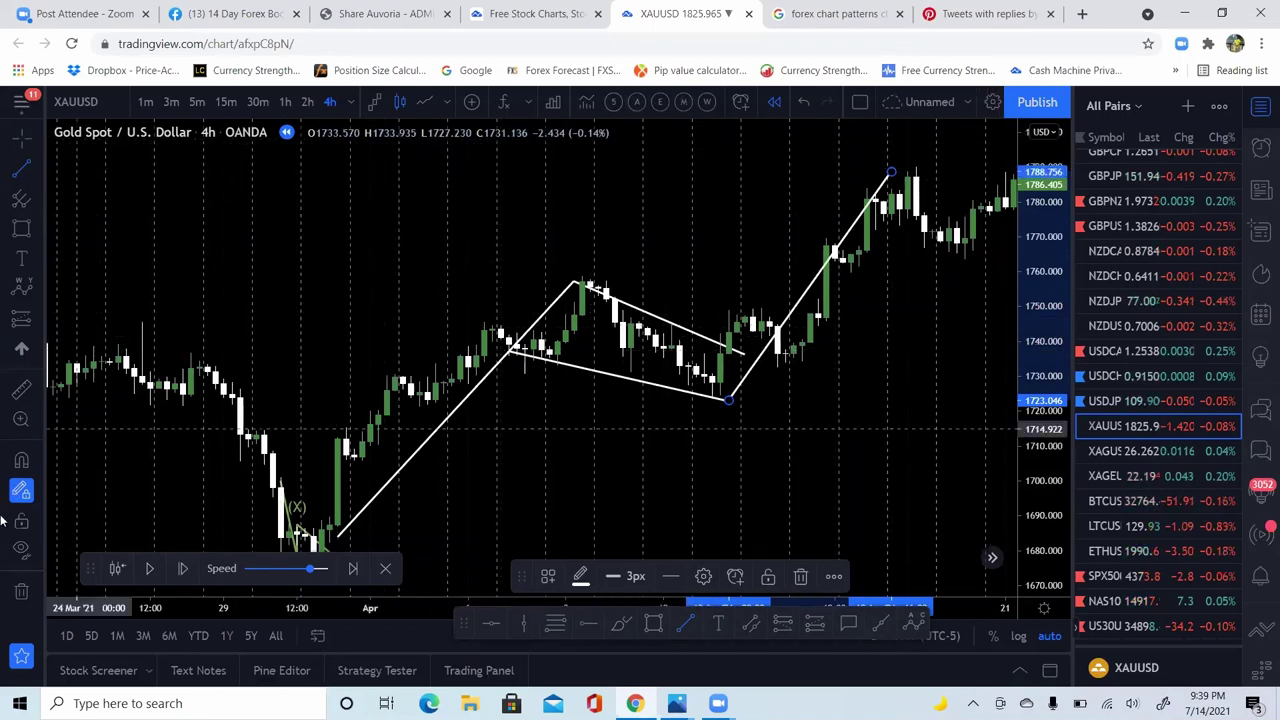
click(20, 490)
click(150, 440)
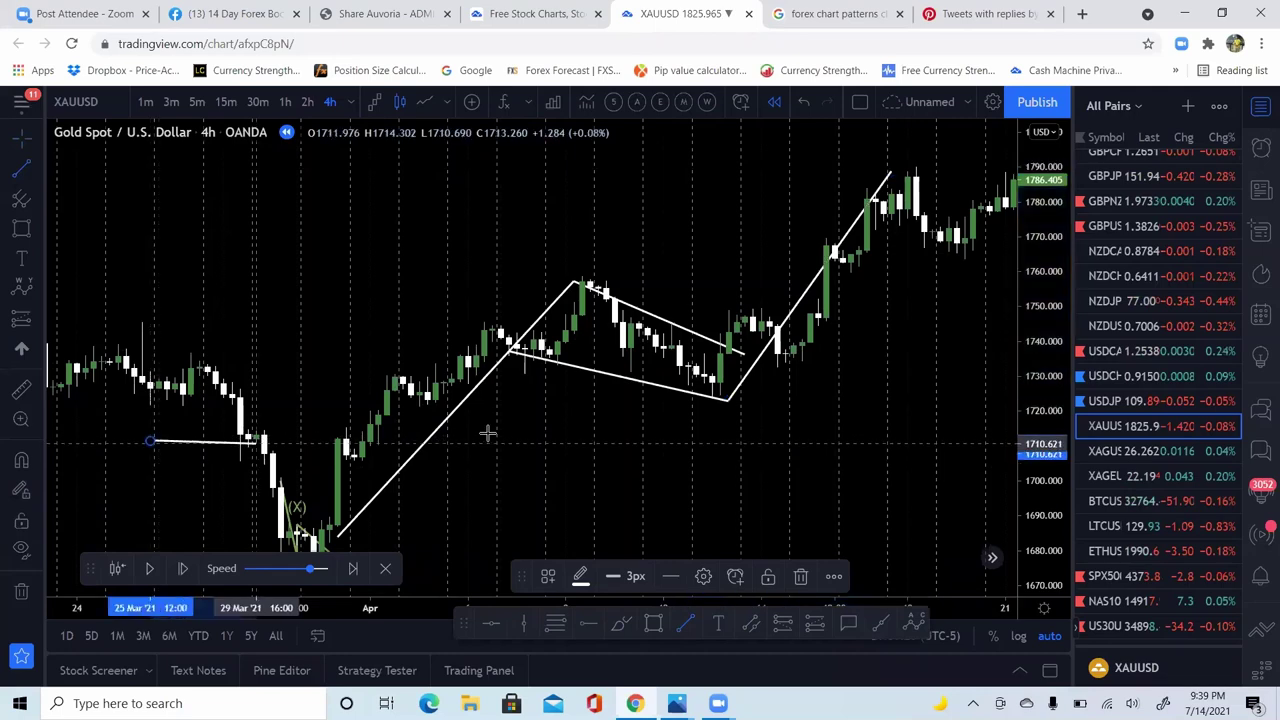
key(Escape)
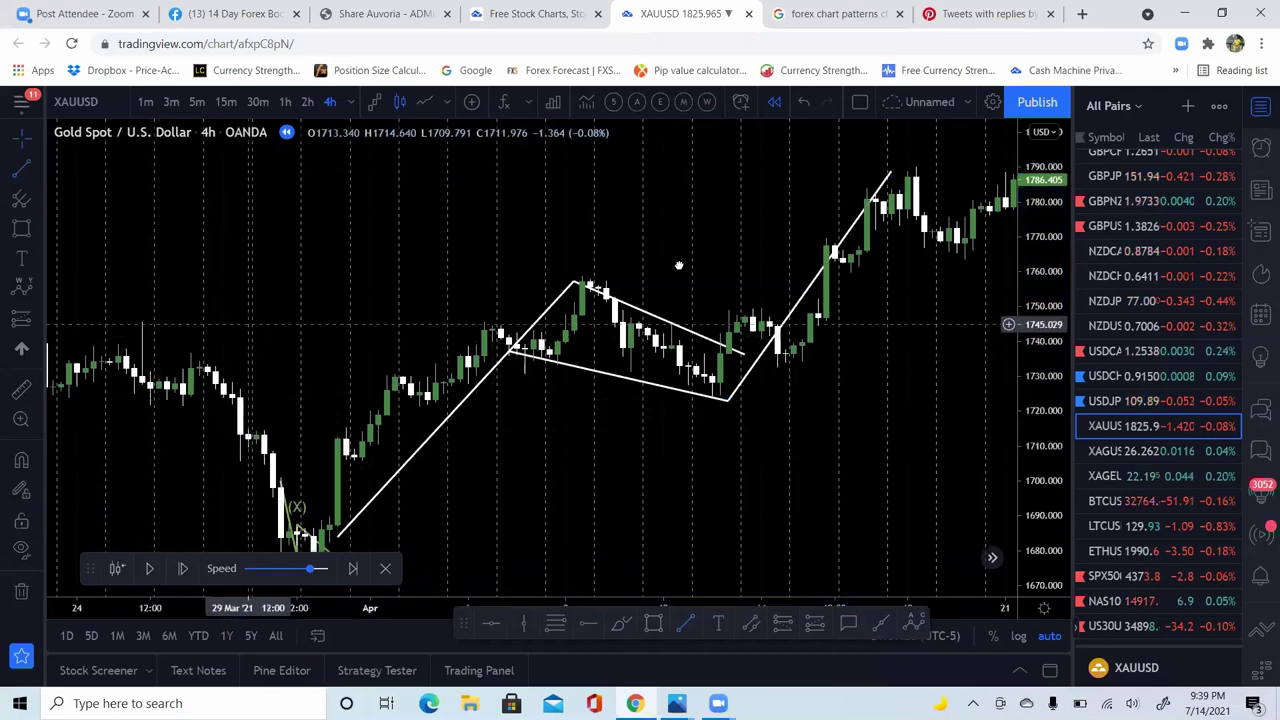
Step: Outline the late-February to March bearish flag with a pole from about 1801 to 1680, a lower line up to about 1738 and an upper line
drag(346, 309, 990, 281)
drag(486, 277, 443, 264)
click(21, 167)
drag(316, 205, 700, 545)
click(21, 167)
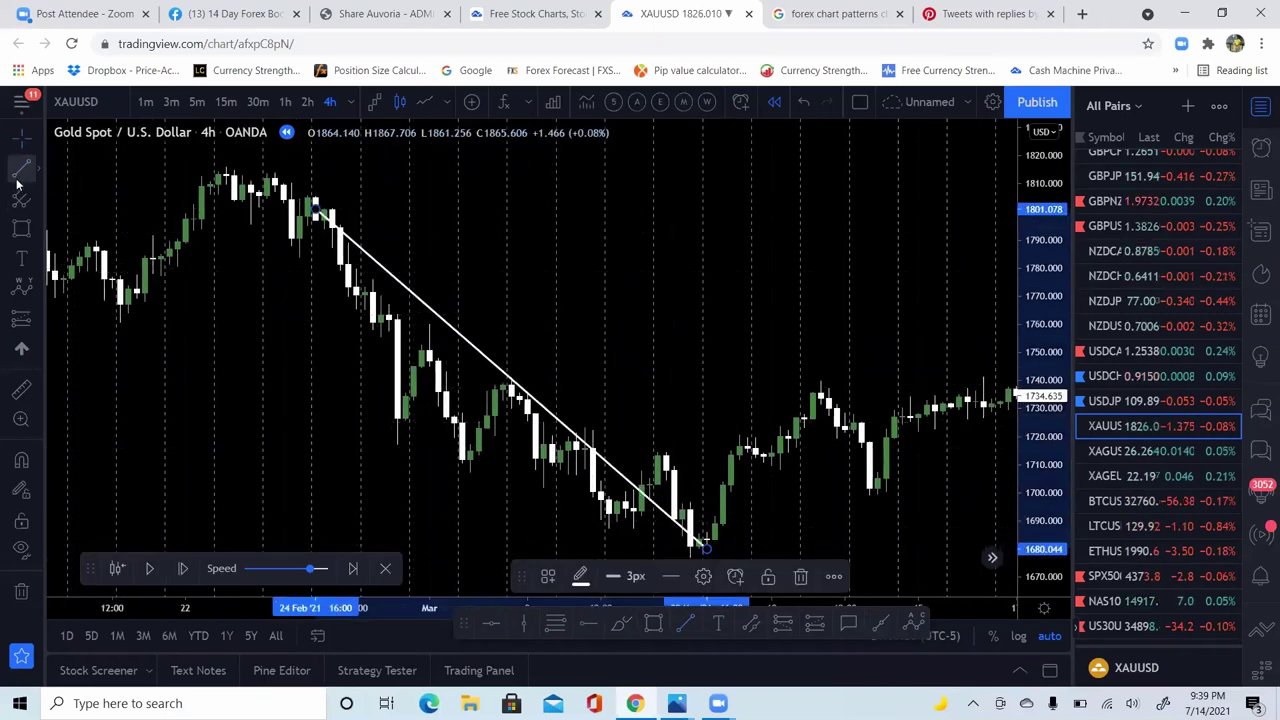
drag(713, 549, 860, 392)
click(580, 391)
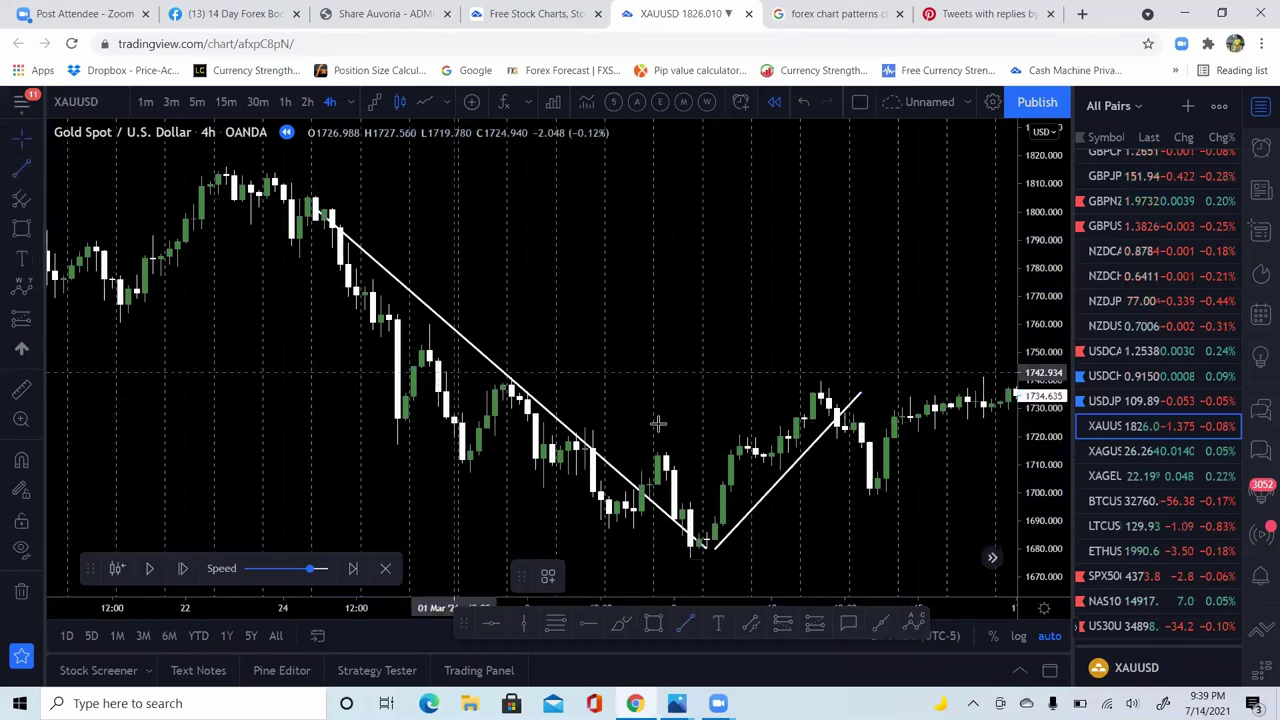
mouse_move(634, 481)
mouse_down()
mouse_move(848, 371)
mouse_move(836, 381)
mouse_move(852, 386)
mouse_up()
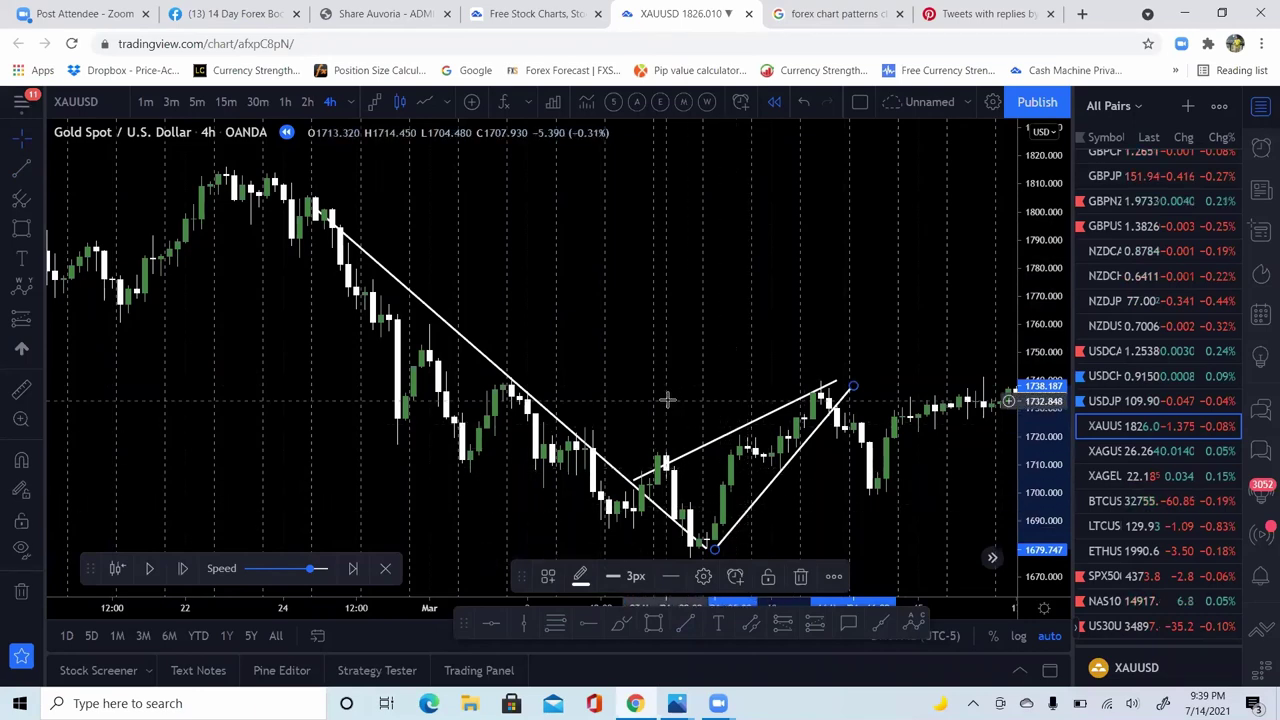
Step: Review the flag patterns on the Google cheat sheet and open the saved forex candle stick.jpg image in Photos
click(838, 13)
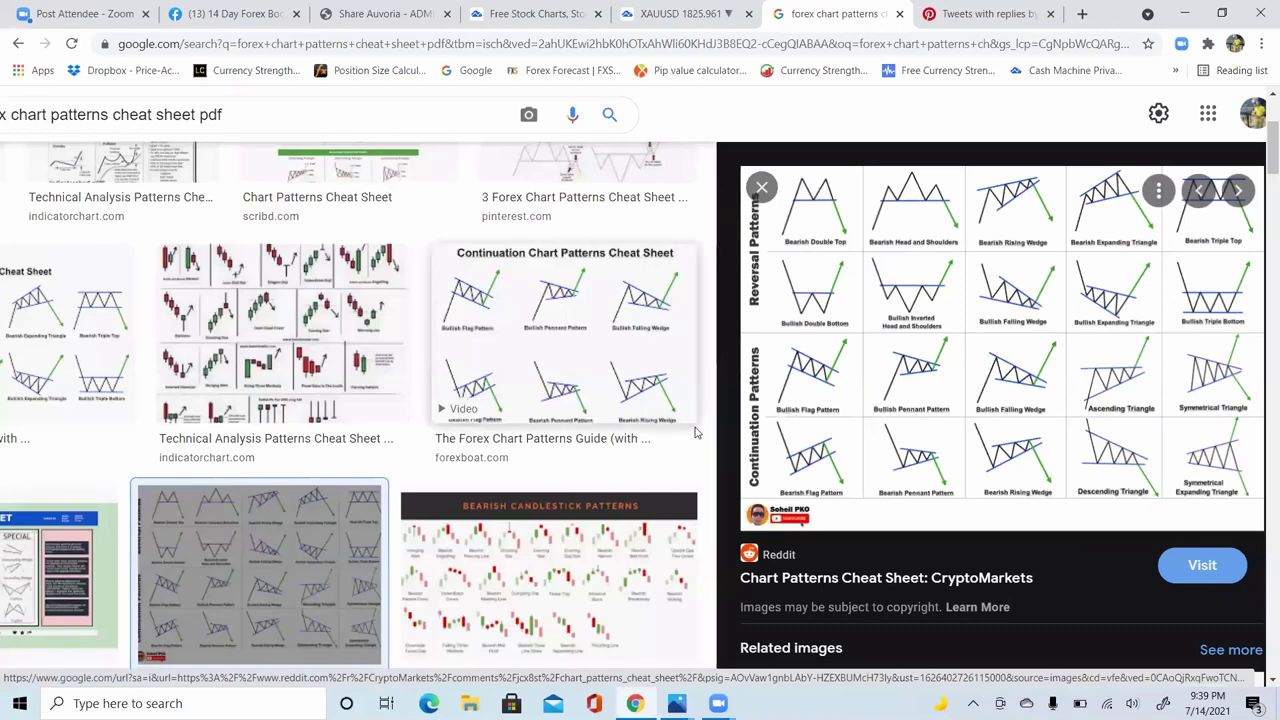
scroll(783, 422, up, 5)
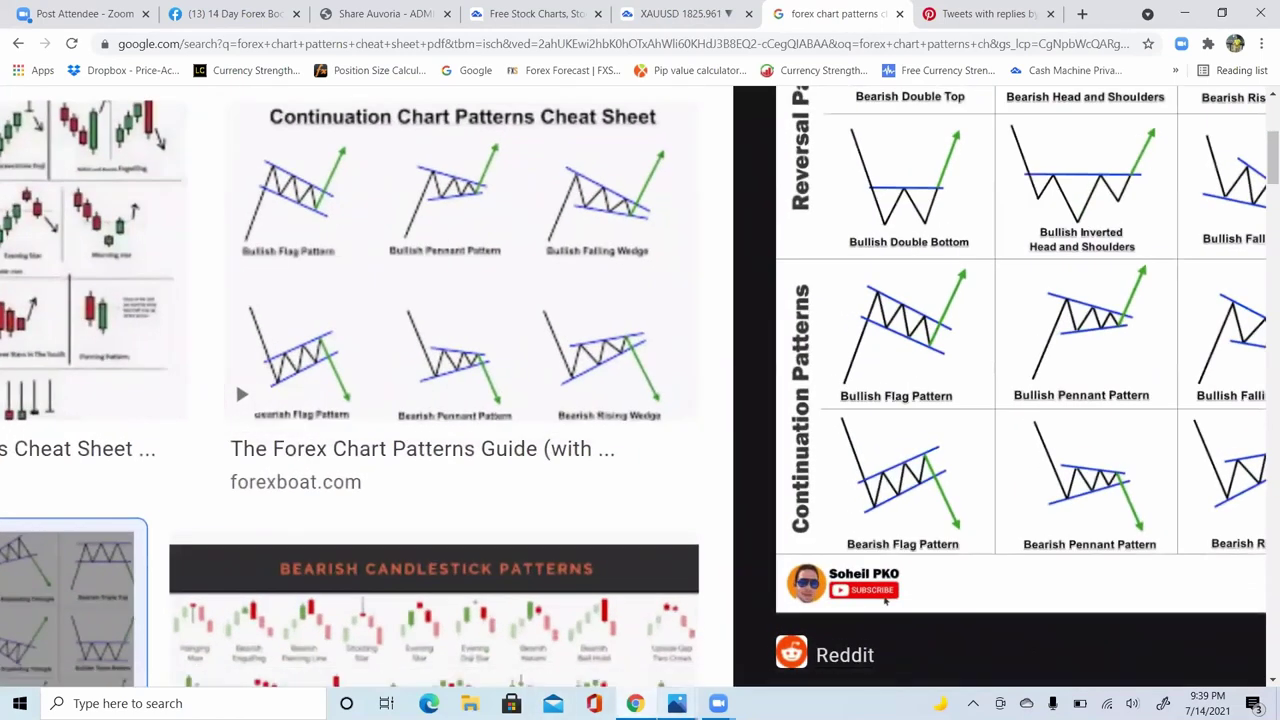
mouse_move(677, 703)
click(829, 606)
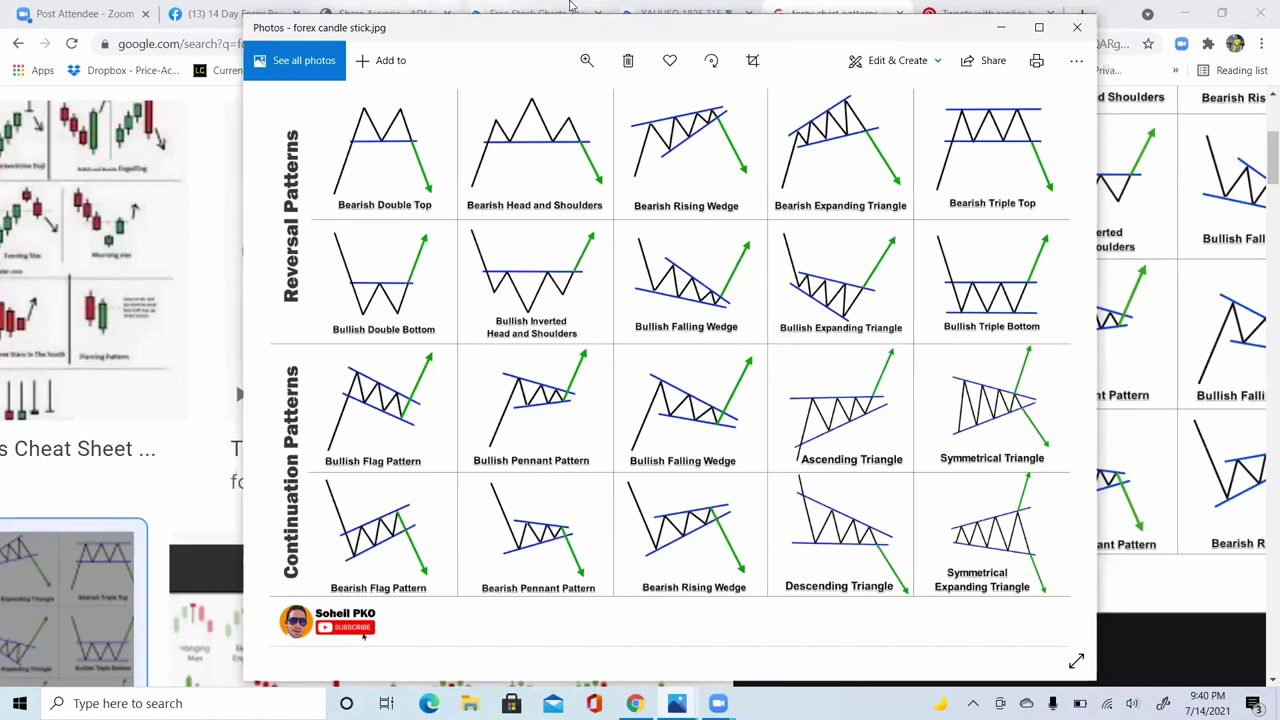
Step: Return to the XAUUSD chart and realign the bearish March flag's upper trend line along its swing highs
click(680, 12)
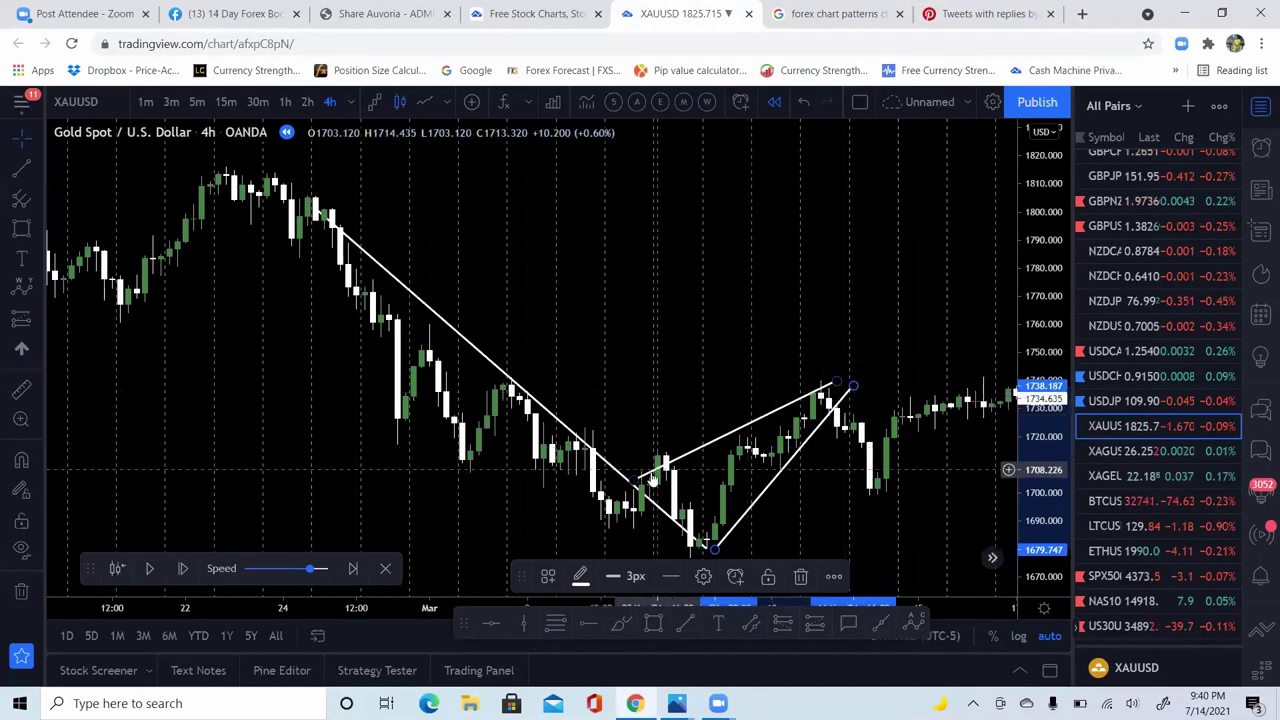
drag(681, 462, 682, 463)
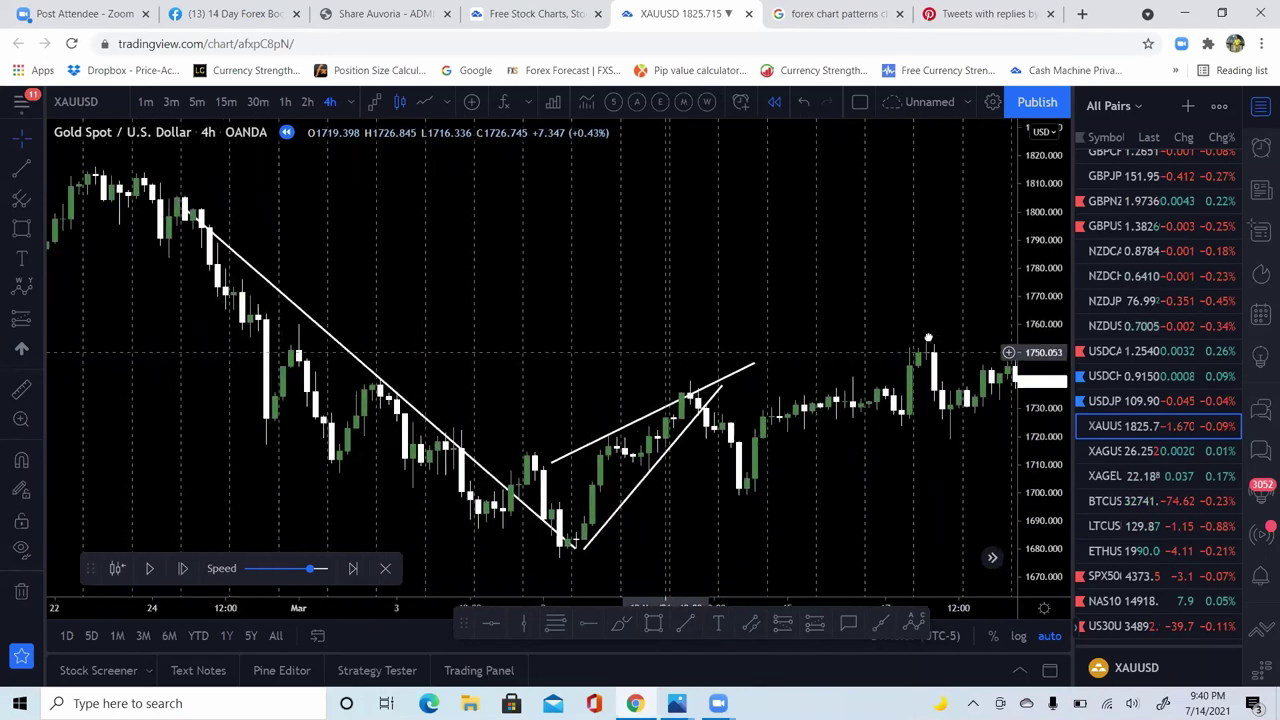
click(680, 340)
Step: Outline the December 2020 bullish flag with a pole from about 1827 to 1906, an upper line from 1908 to 1869 and a lower line from 1881 to 1857
drag(512, 453, 734, 377)
drag(620, 385, 866, 383)
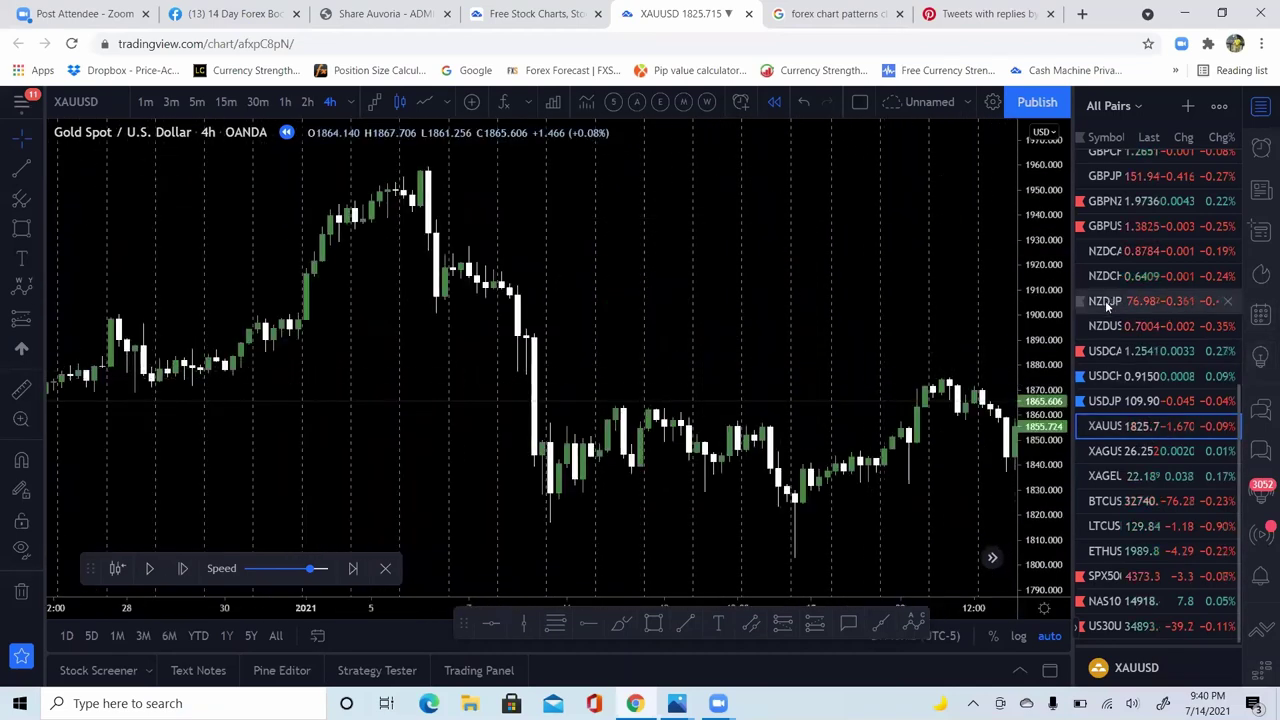
drag(492, 371, 652, 371)
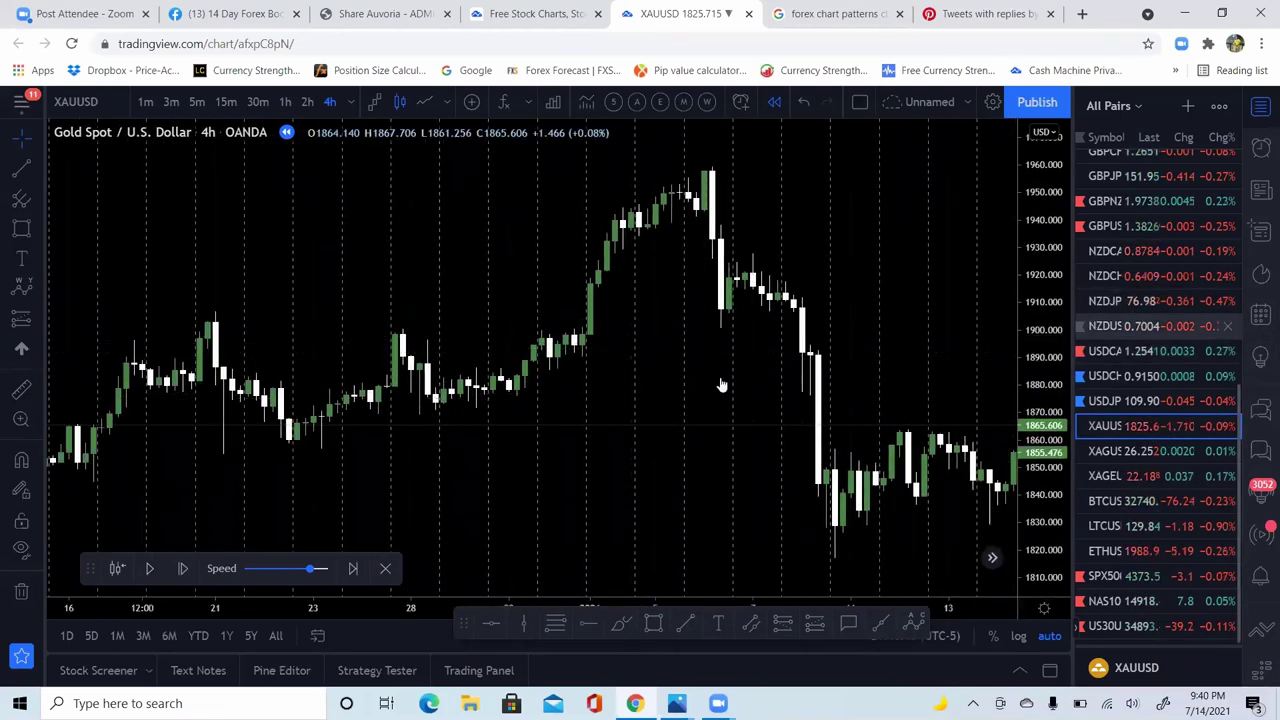
drag(235, 400, 765, 398)
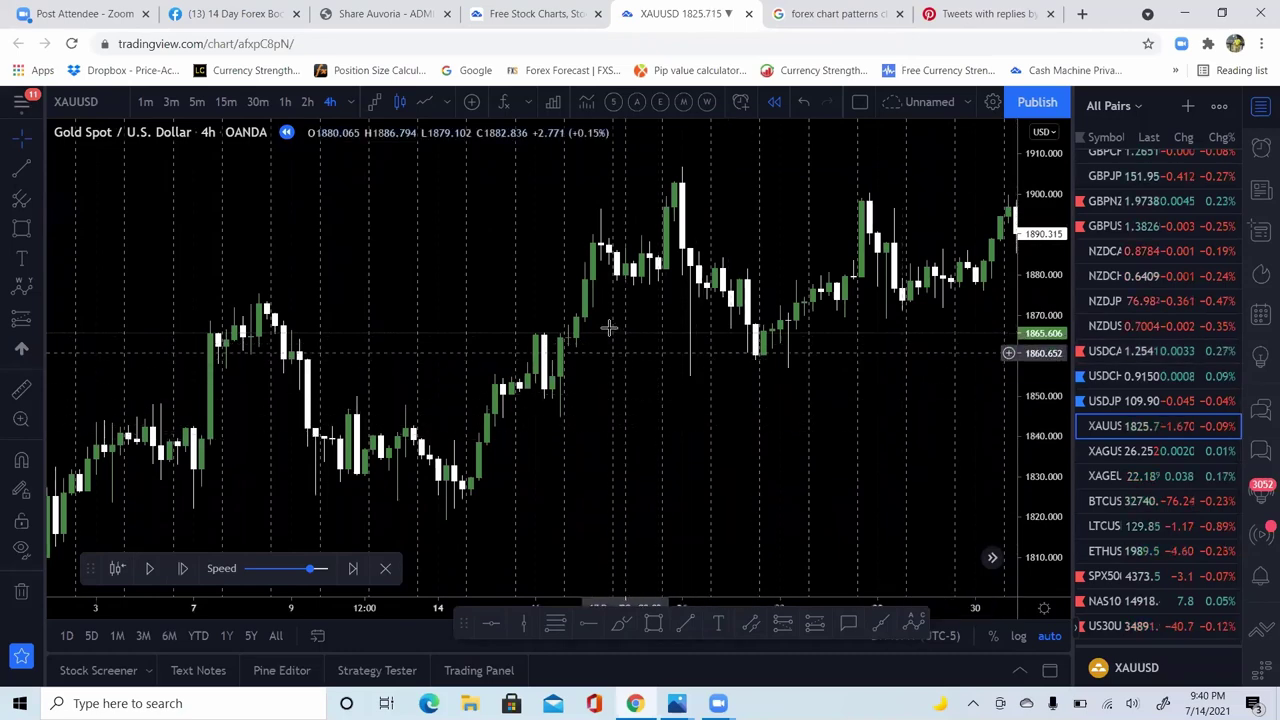
click(22, 167)
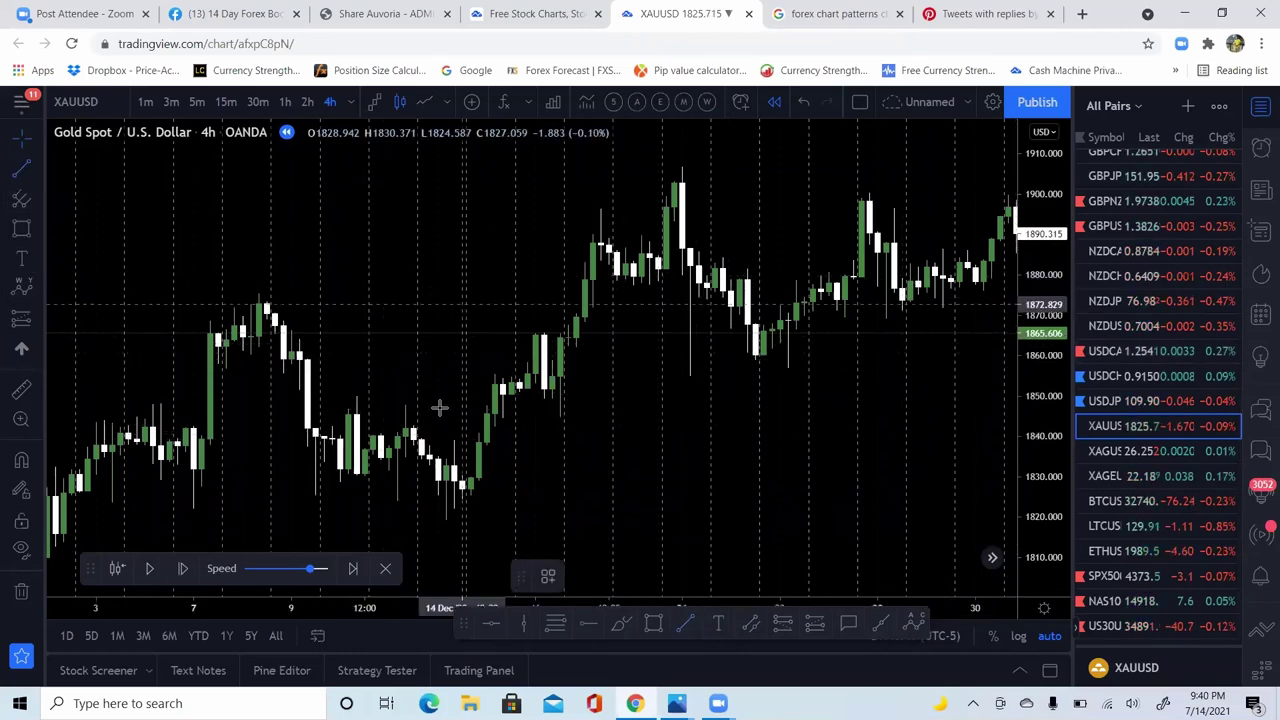
mouse_move(470, 487)
mouse_down()
mouse_move(506, 290)
mouse_move(650, 172)
mouse_up()
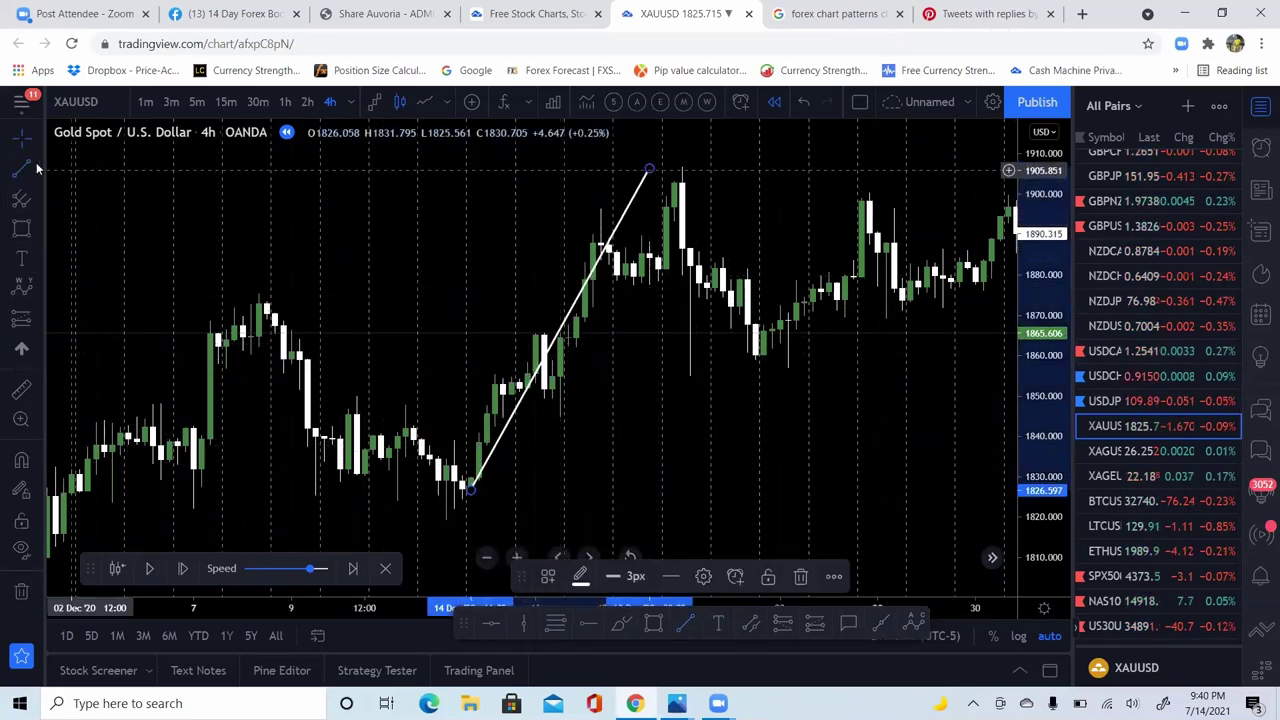
drag(809, 264, 828, 322)
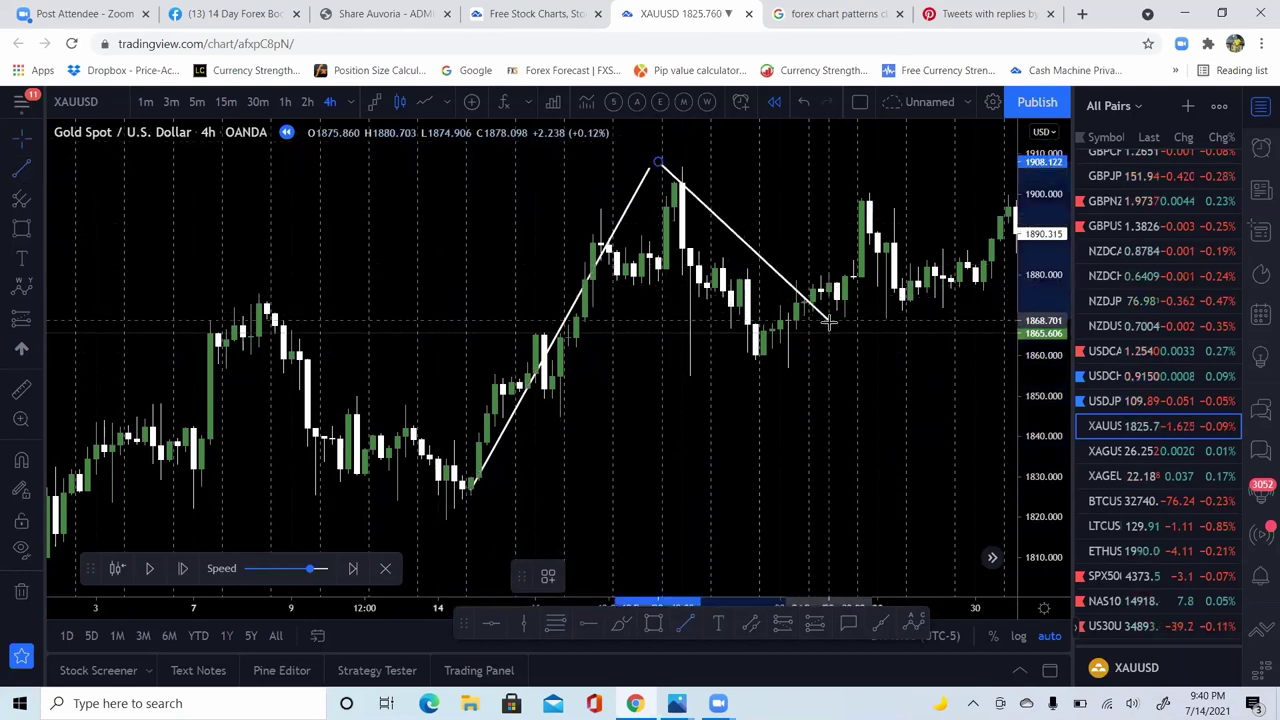
mouse_move(598, 268)
mouse_down()
mouse_move(760, 375)
mouse_move(795, 368)
mouse_up()
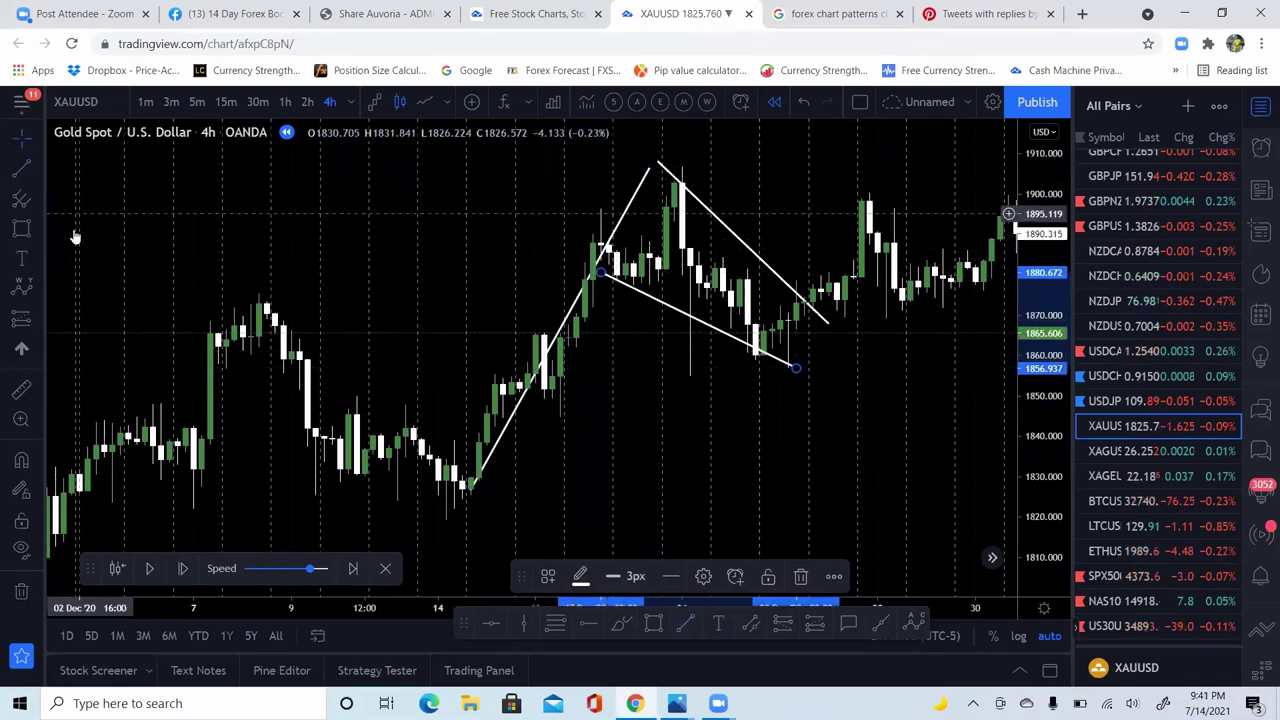
Step: Draw a WXY wave inside the December flag through about 1880, 1903, 1866 and 1881, and move its start point to about 1885
click(497, 202)
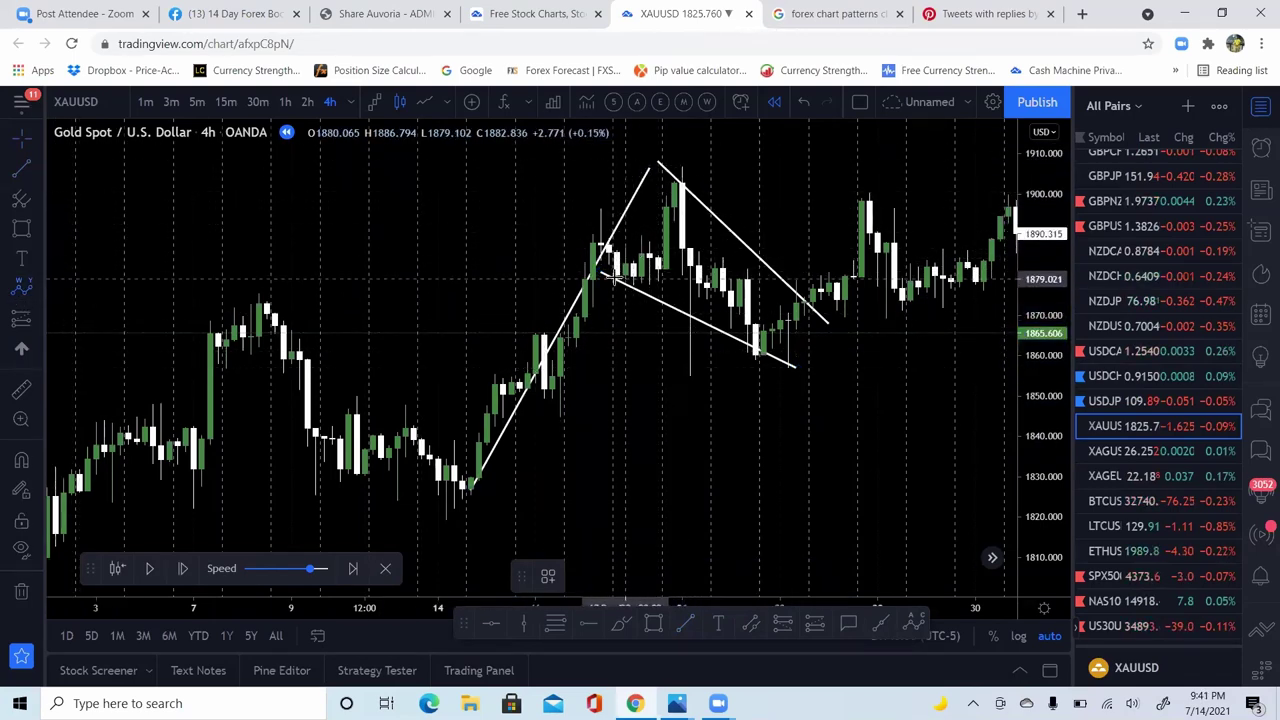
drag(643, 233, 678, 183)
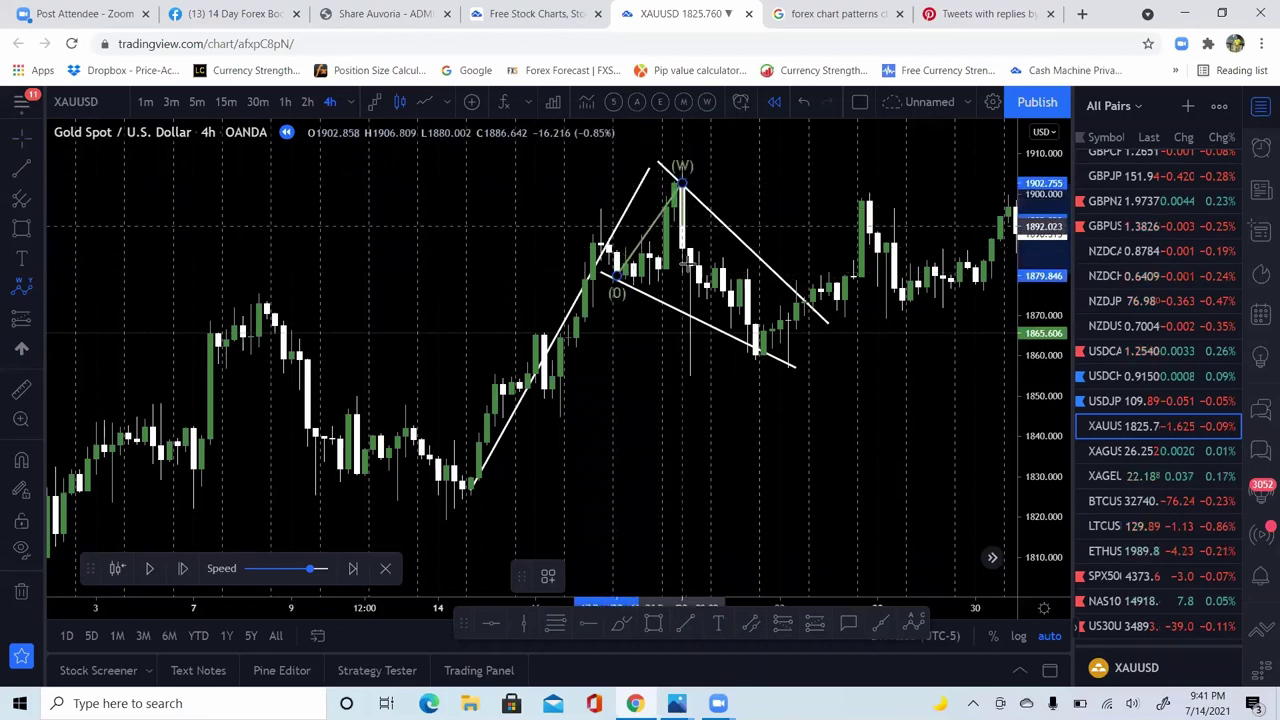
click(754, 270)
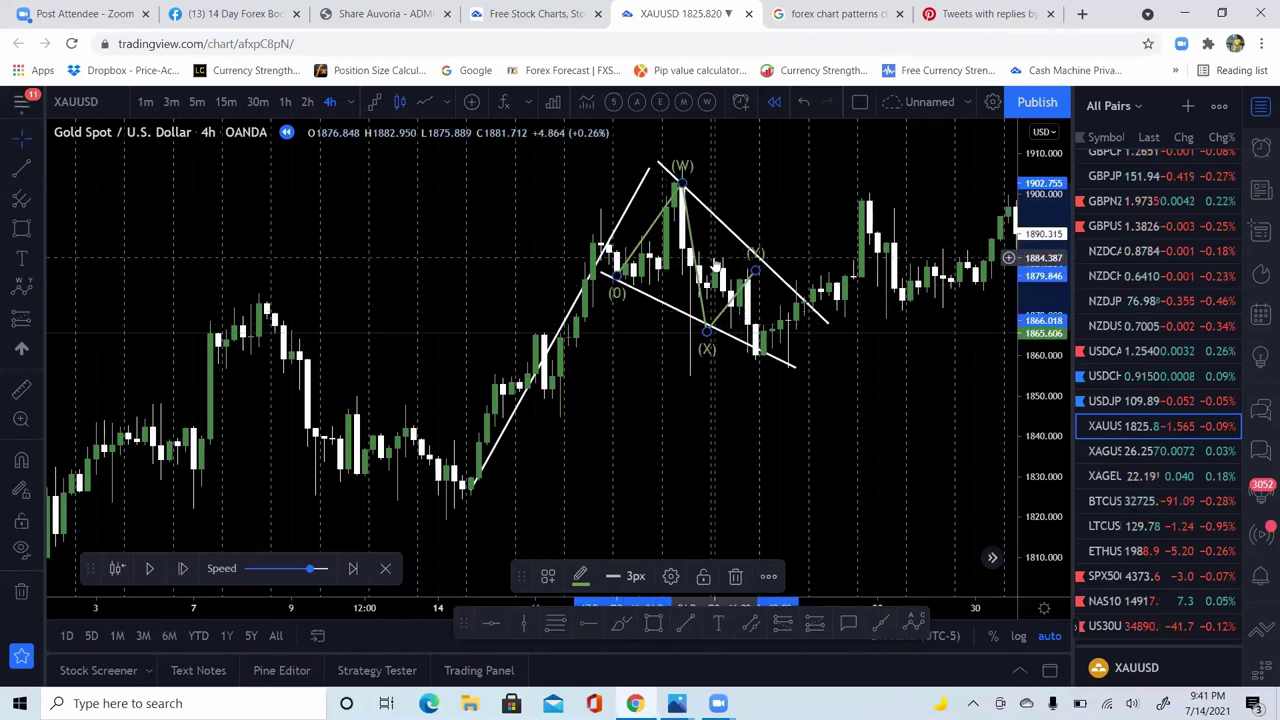
drag(619, 272, 608, 255)
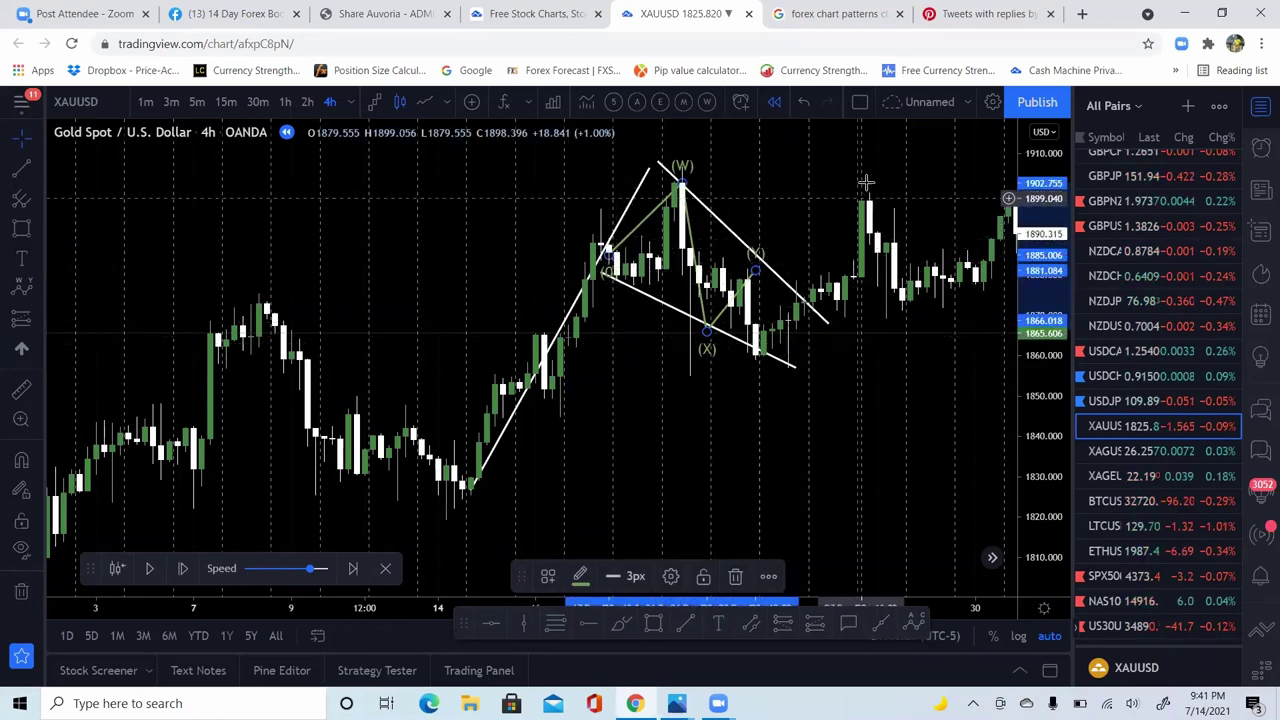
Step: Draw a flagpole from about 1779 at the 30 November swing to the early-December high, plus a descending upper line from about 1876 to 1834
mouse_move(790, 300)
mouse_down()
mouse_move(400, 370)
mouse_move(277, 410)
mouse_up()
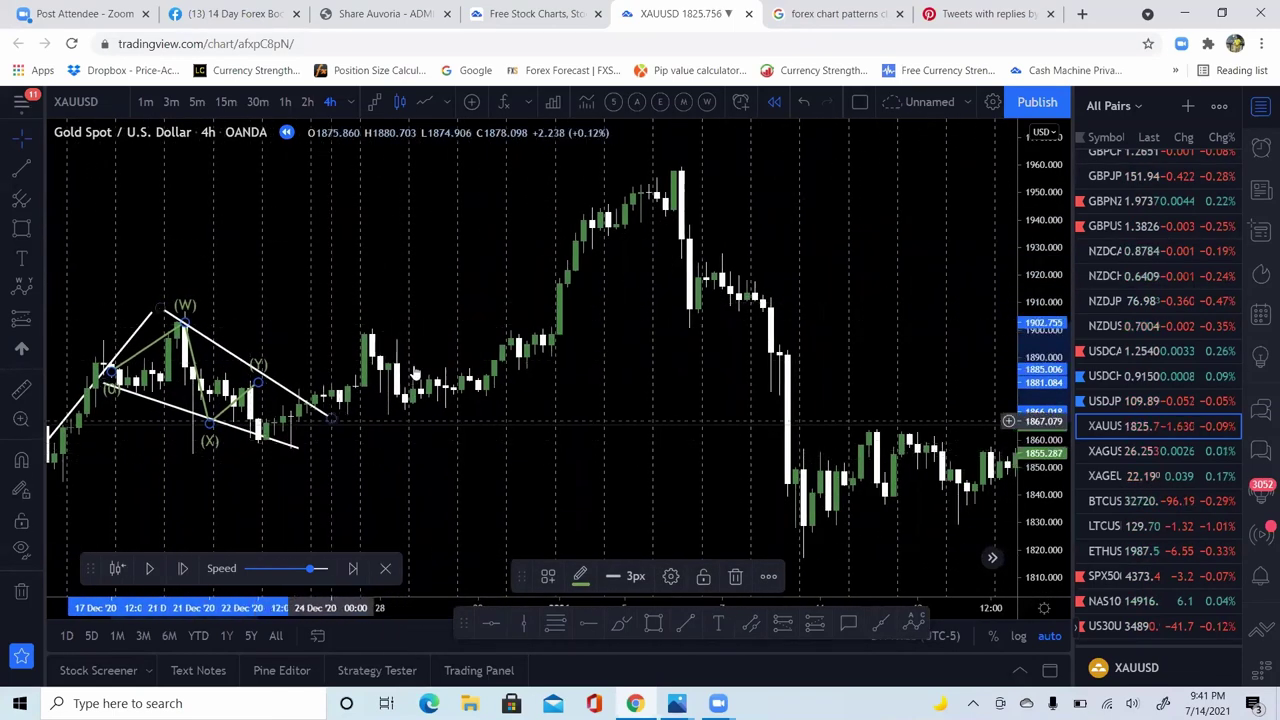
click(475, 253)
drag(475, 253, 900, 235)
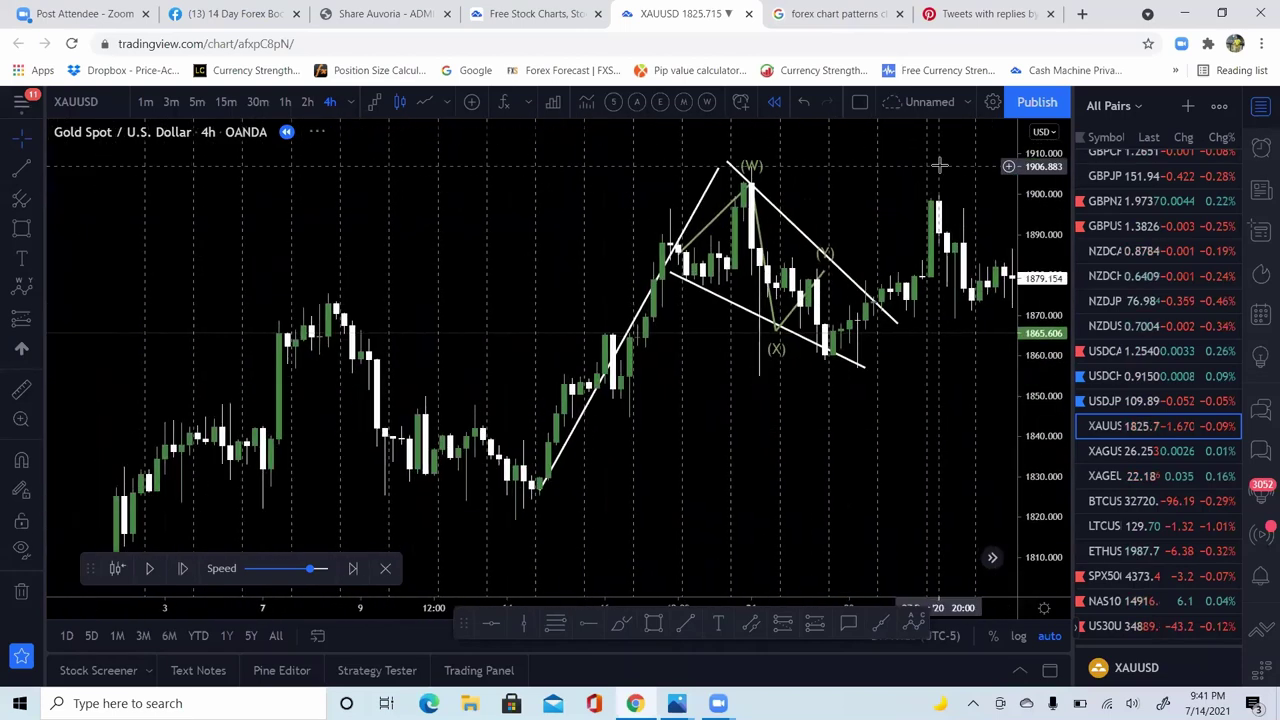
drag(470, 289, 638, 289)
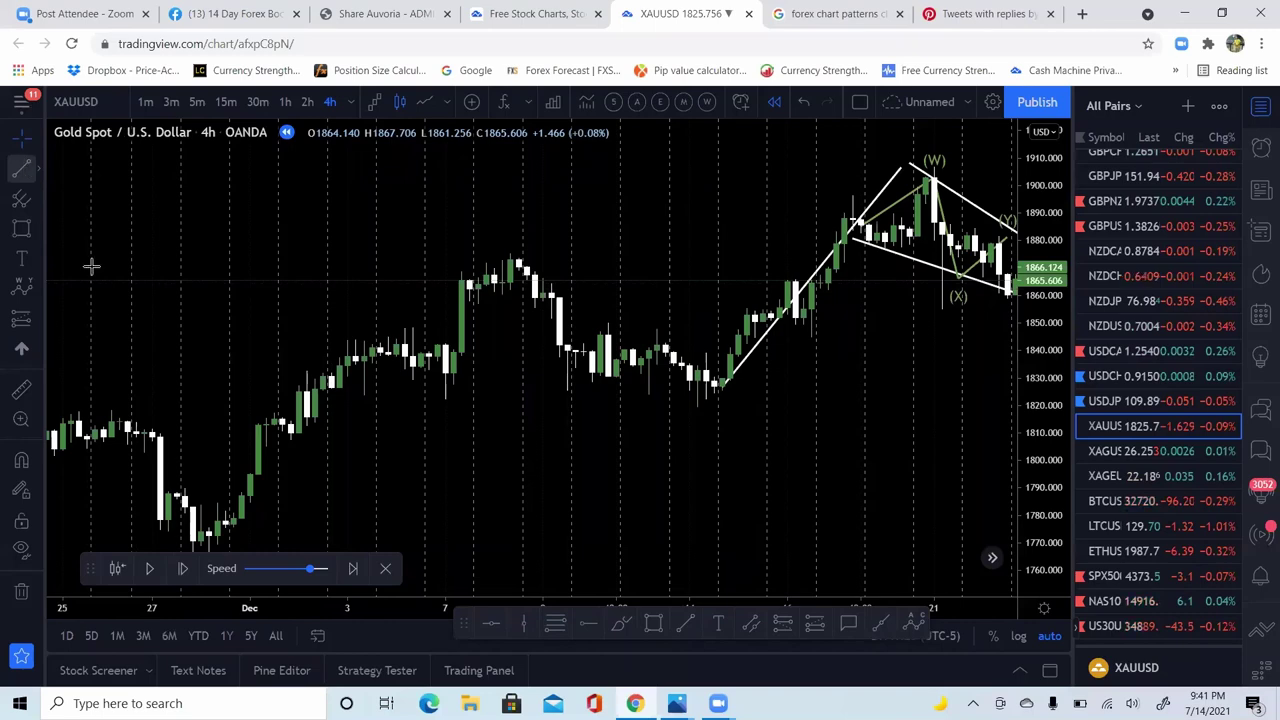
drag(210, 262, 455, 263)
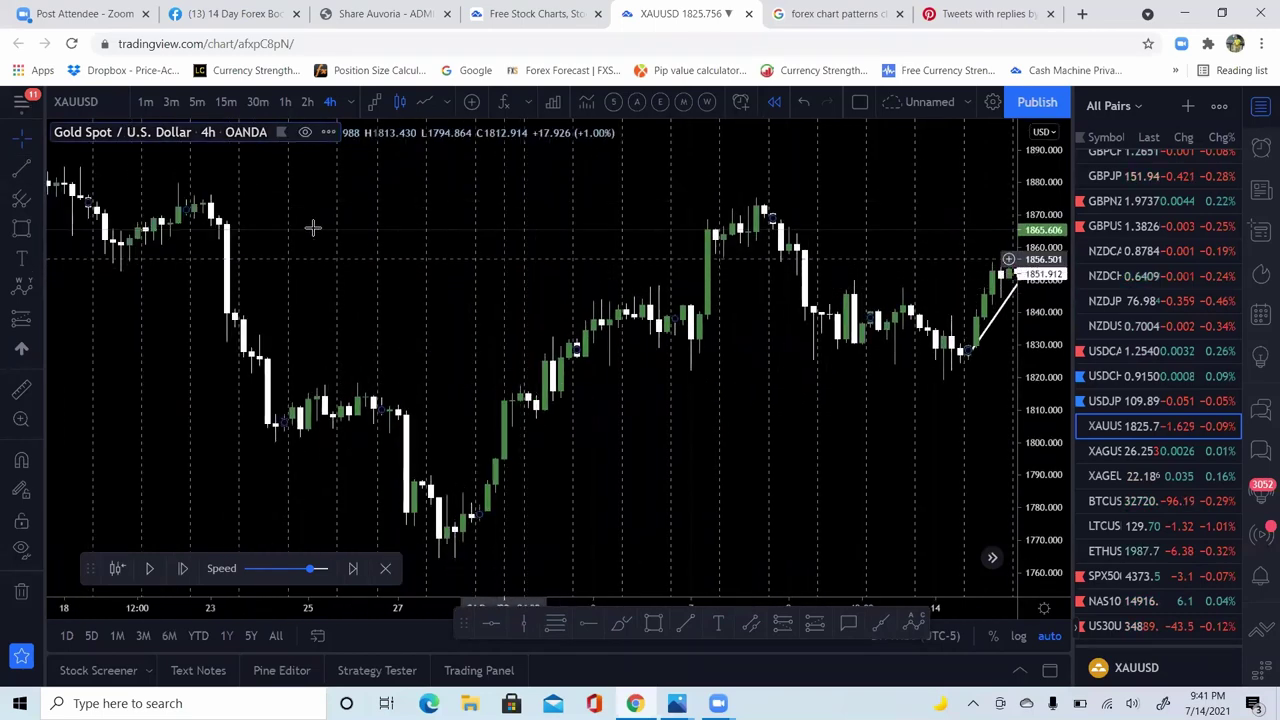
key(alt+t)
drag(470, 512, 766, 216)
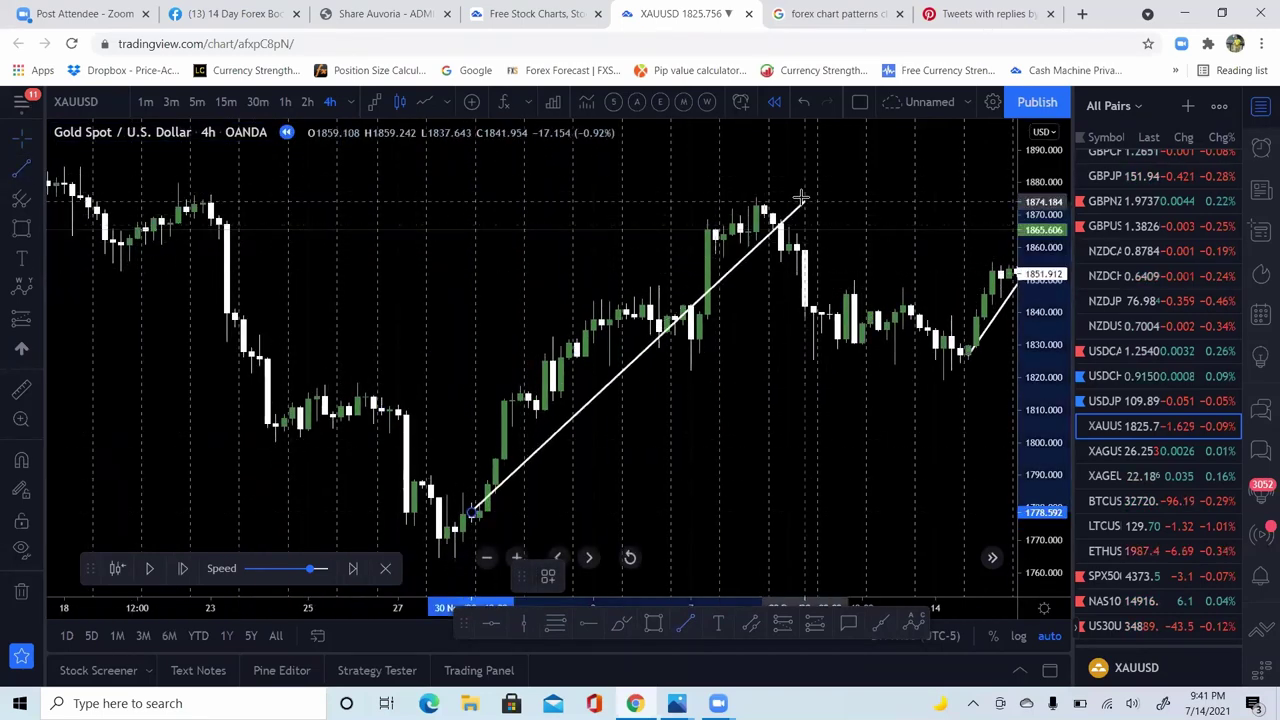
key(ctrl+z)
click(735, 254)
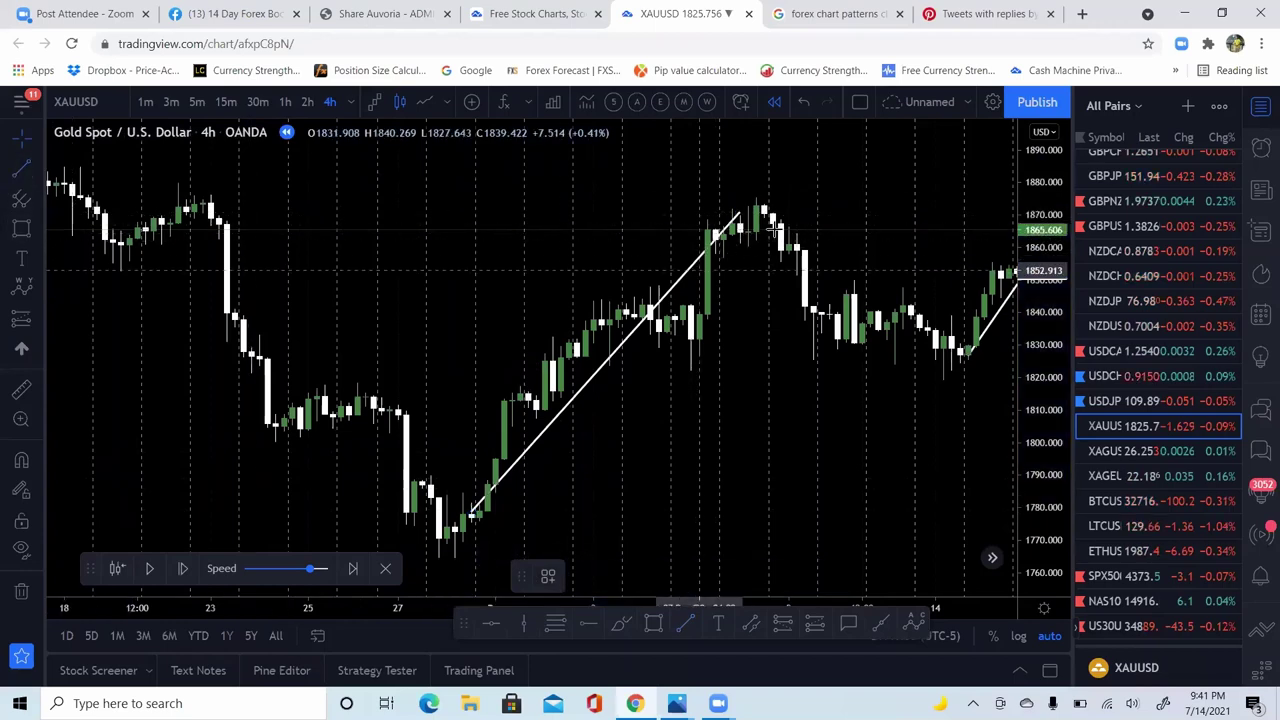
drag(743, 228, 985, 330)
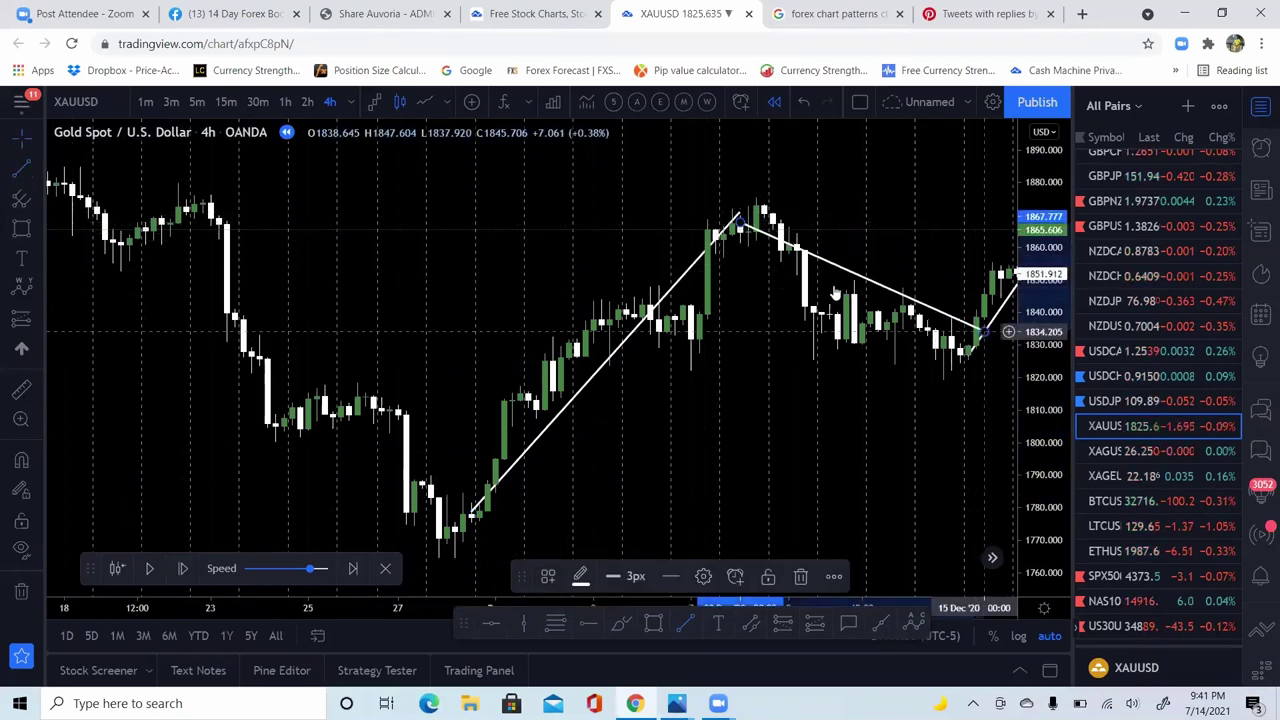
drag(742, 218, 757, 195)
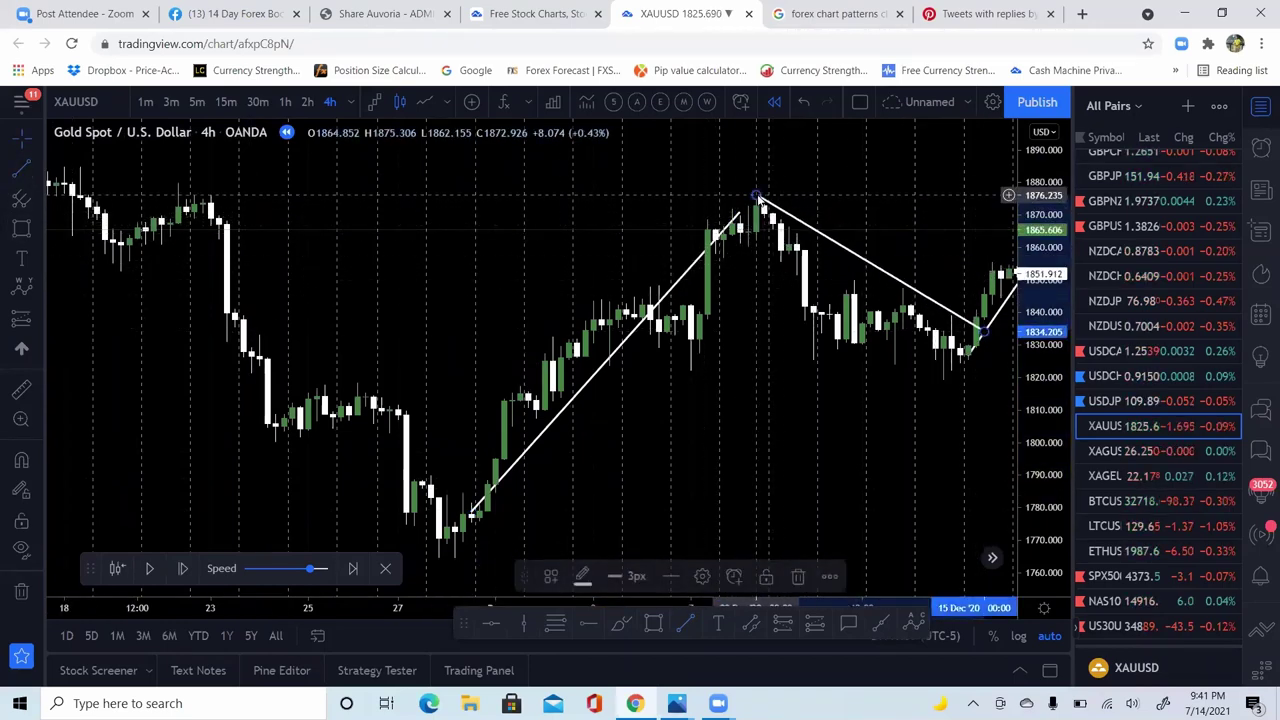
Step: Draw the lower channel trend line beneath the December decline on XAUUSD, from about 1856 down to 1817.5
click(411, 195)
drag(722, 263, 951, 385)
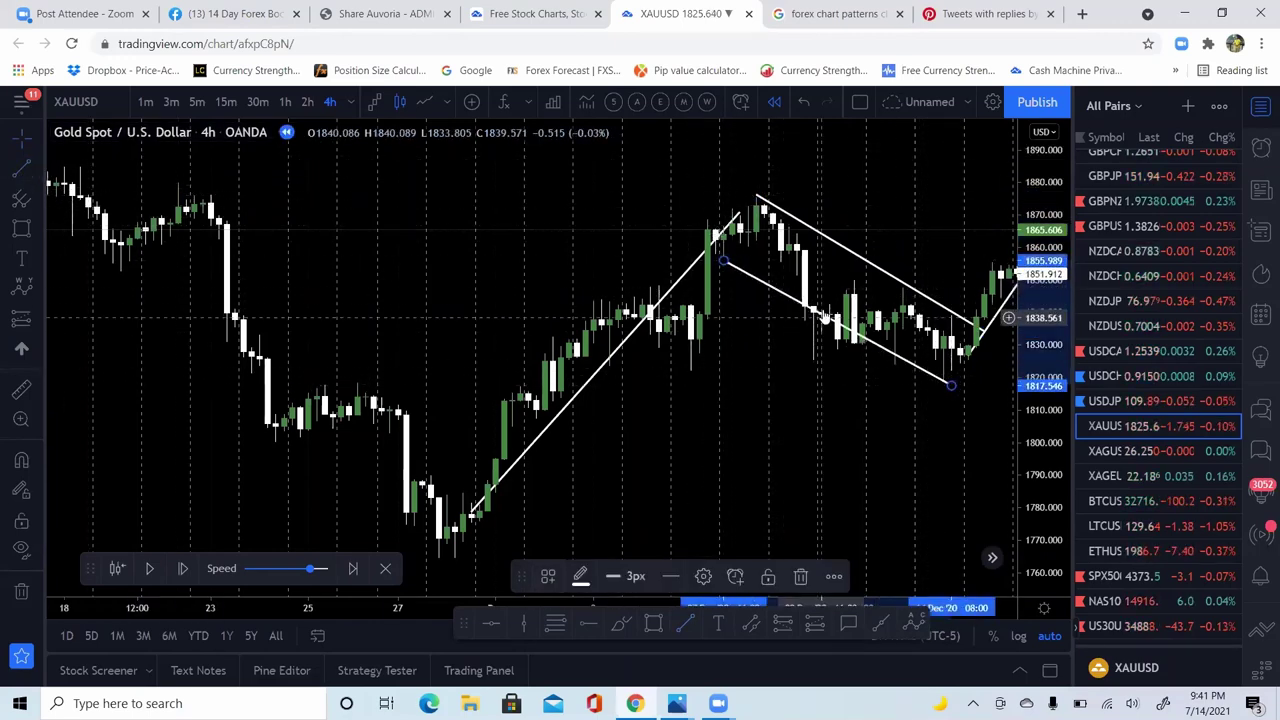
click(812, 306)
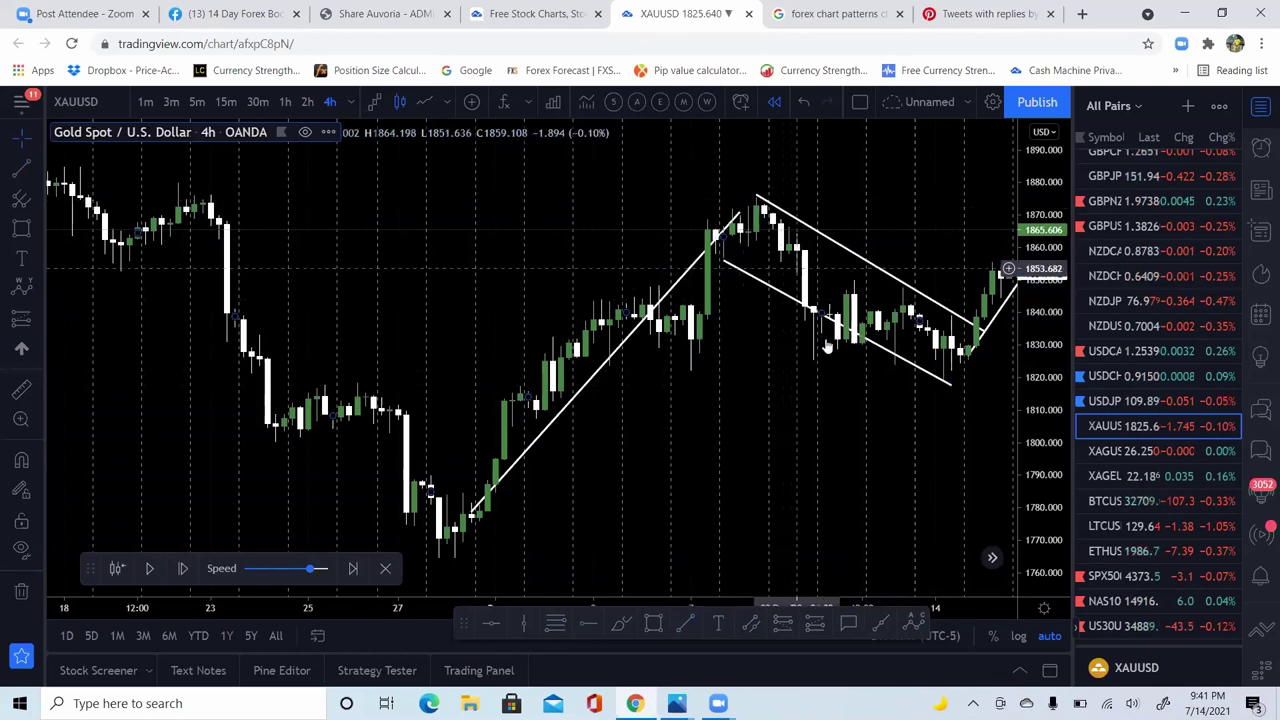
Step: Draw a trend line along the steep 23–24 November drop, from about 1877 down to 1800.7
drag(840, 330, 328, 328)
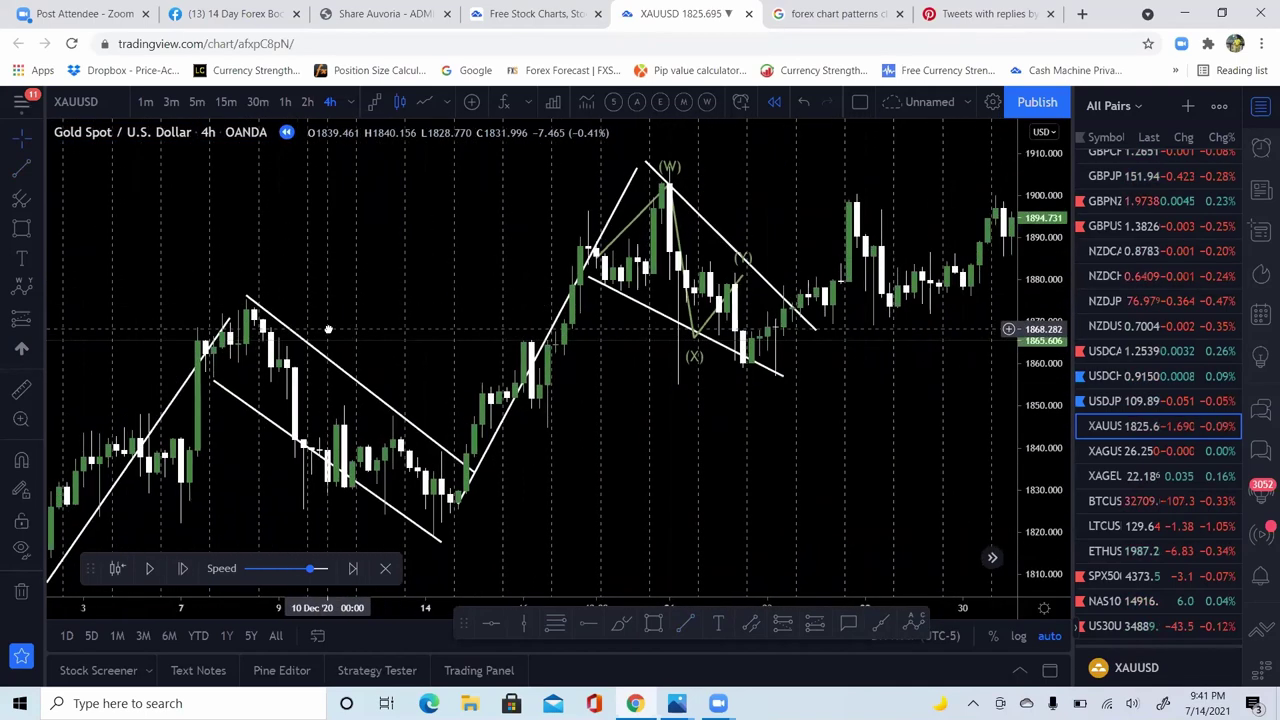
mouse_move(780, 214)
mouse_down()
mouse_move(273, 335)
mouse_move(718, 177)
mouse_move(686, 244)
mouse_up()
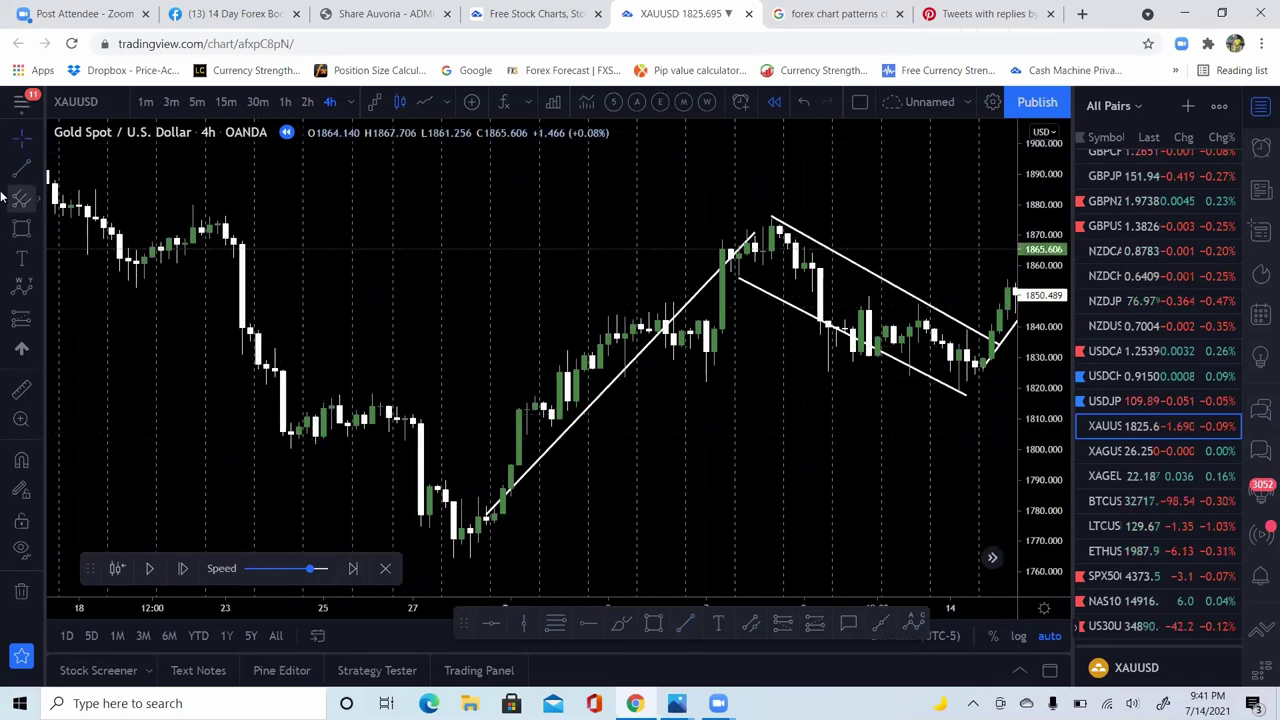
click(21, 168)
drag(226, 214, 282, 448)
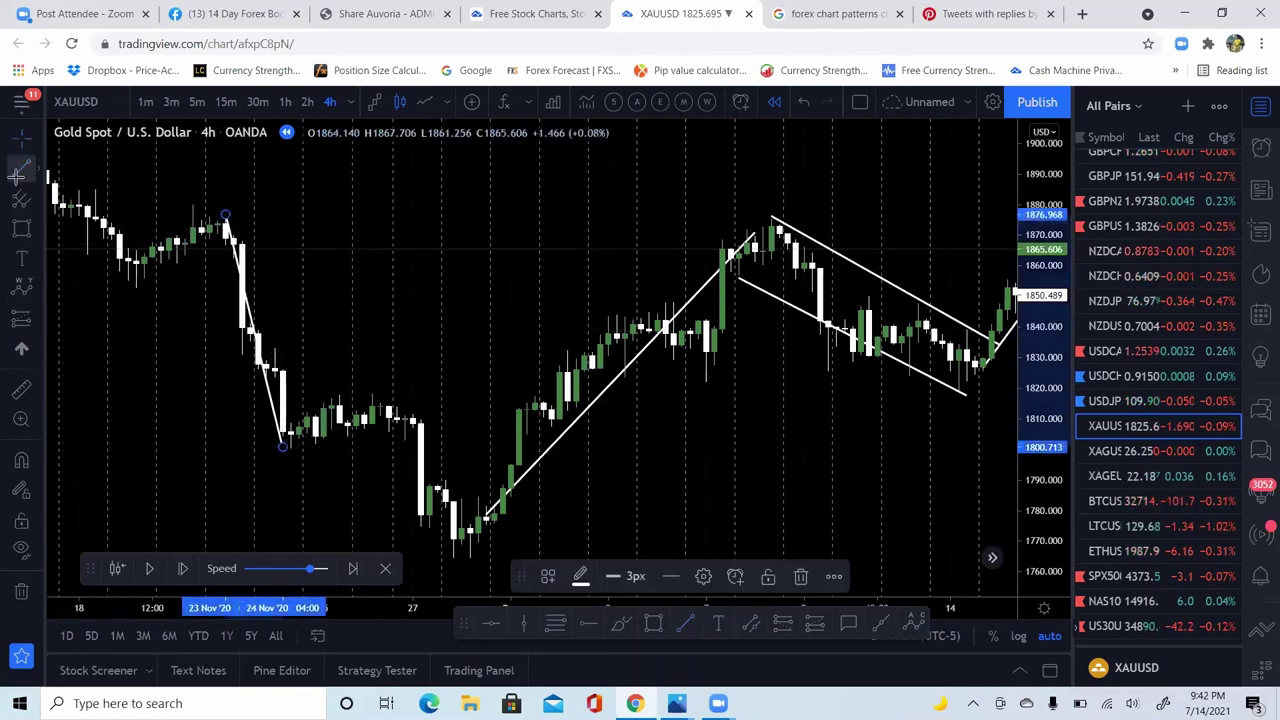
Step: Enclose the 24–27 November consolidation with a nearly flat upper trend line and a rising lower one from about 1799 to 1810.8
click(21, 168)
drag(265, 392, 428, 399)
click(21, 168)
drag(292, 450, 420, 416)
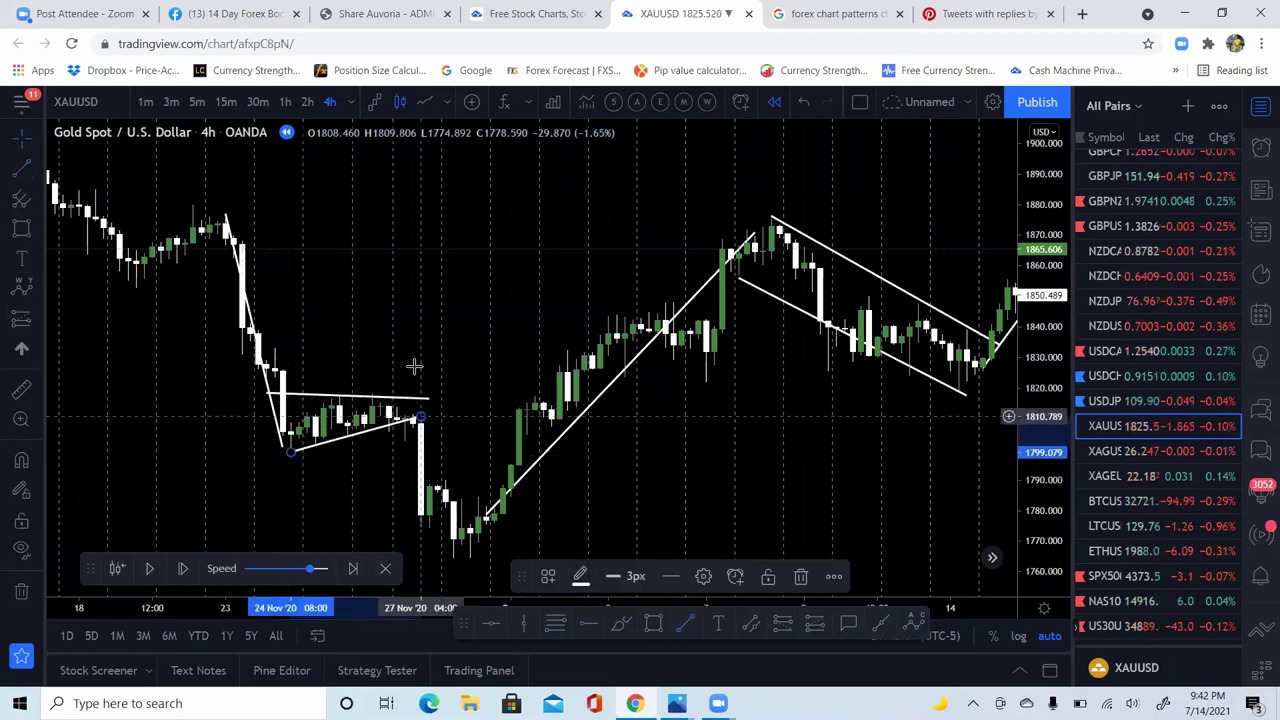
click(420, 334)
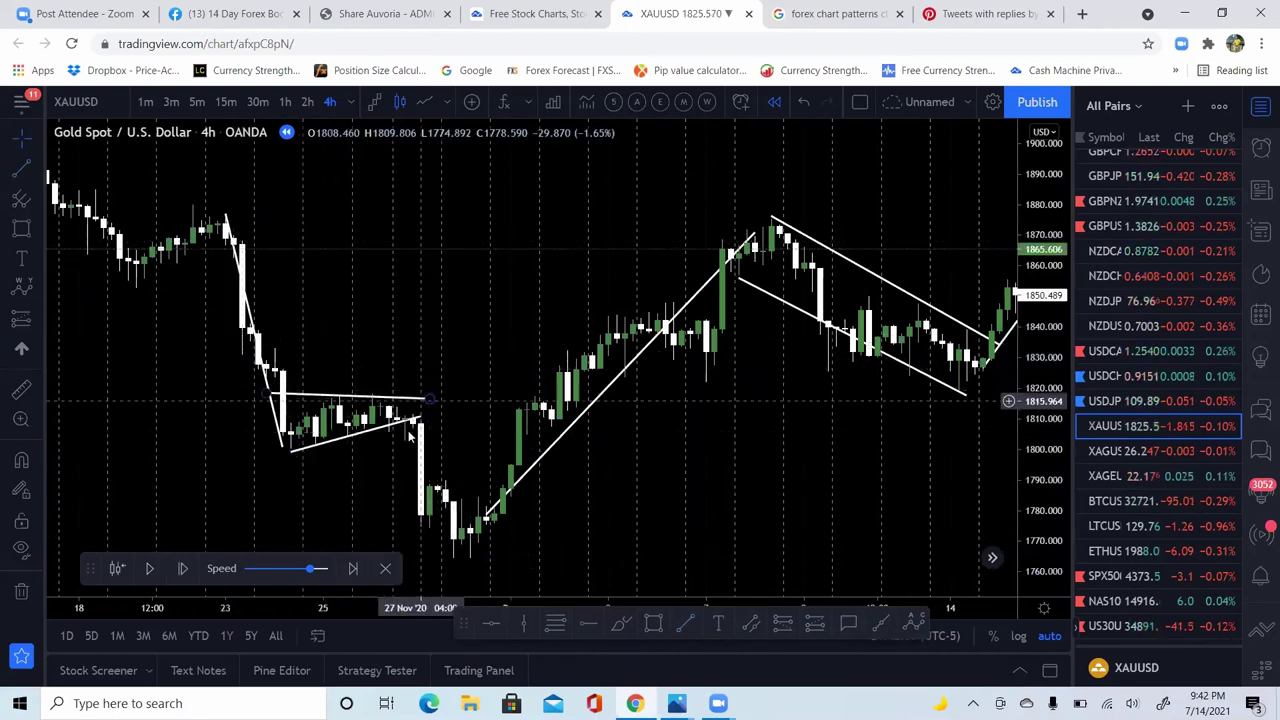
Step: Draw a trend line down the sharp 9 November fall, from about 1957.6 to 1859.8
drag(314, 323, 686, 257)
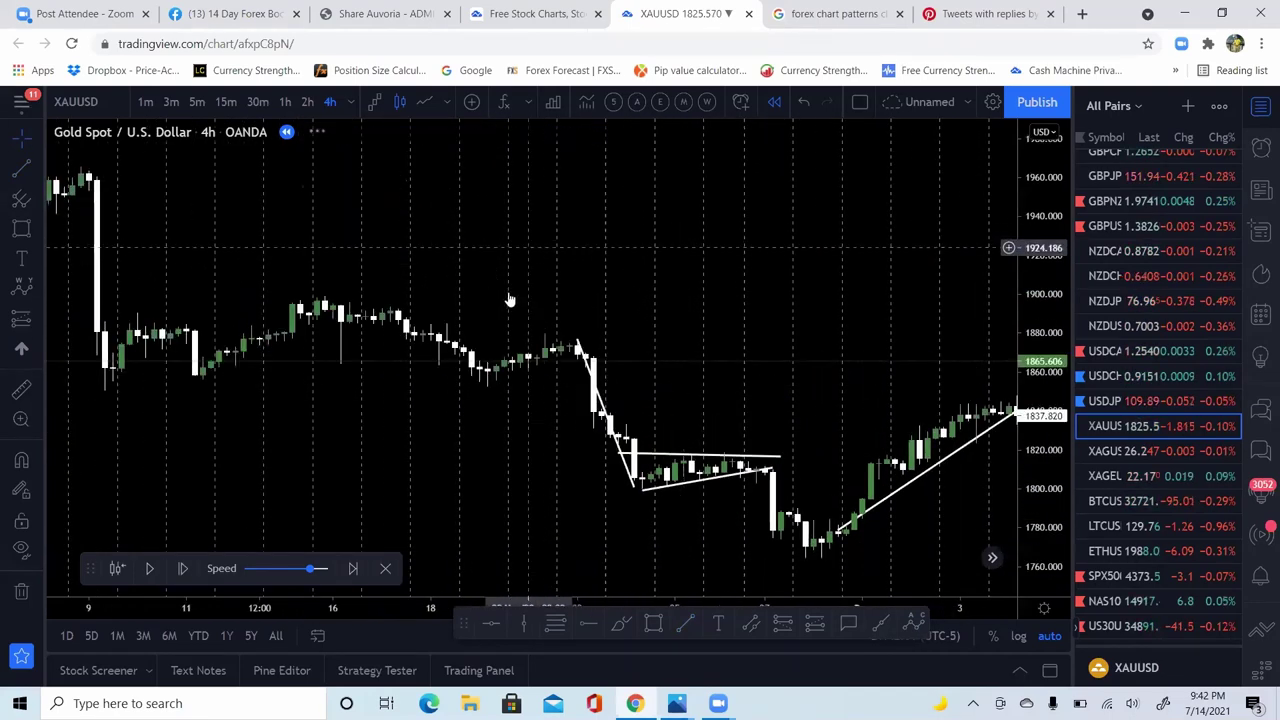
scroll(850, 277, left, 5)
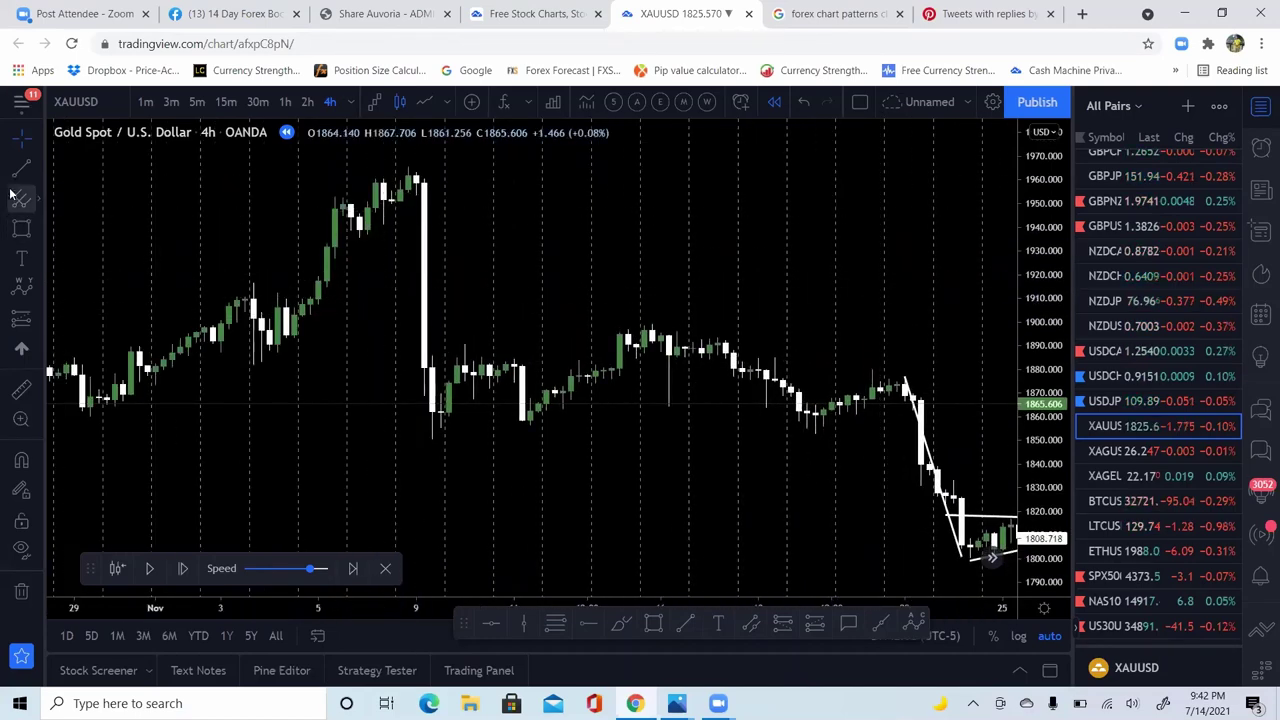
click(416, 180)
click(433, 418)
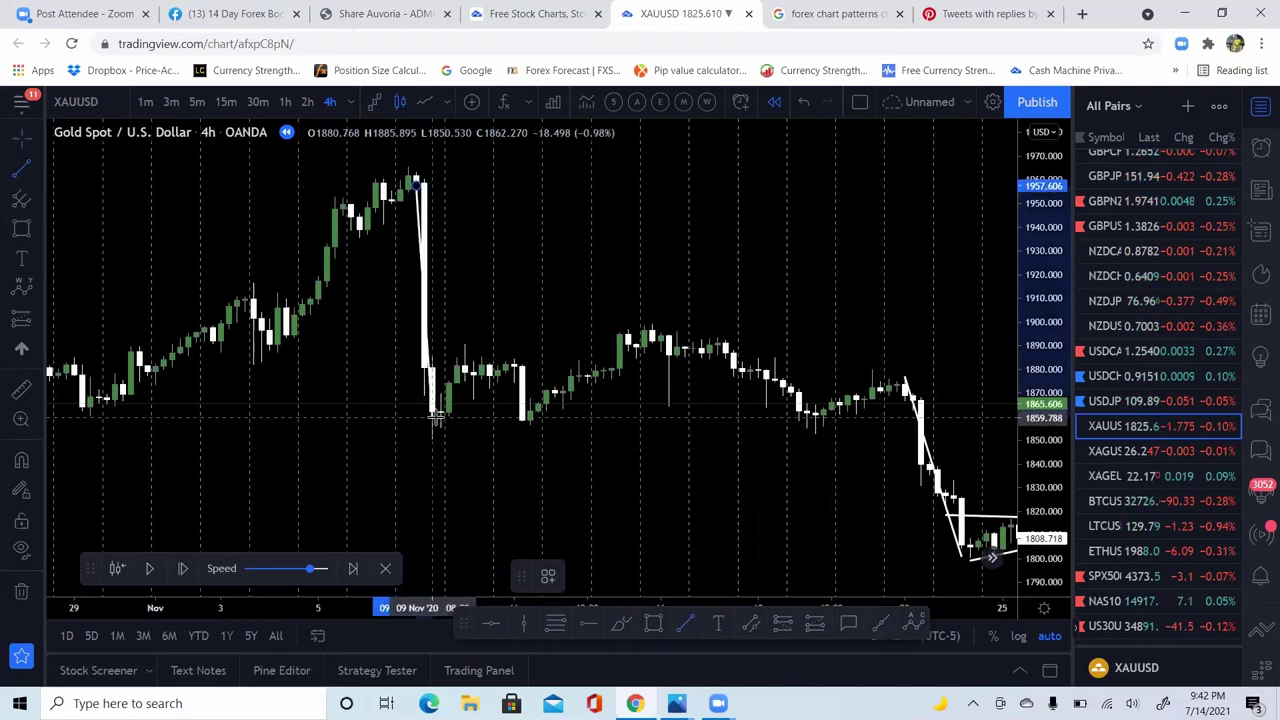
Step: Draw the upper boundary line across the 9–22 November consolidation and raise its starting end to about 1896
click(383, 369)
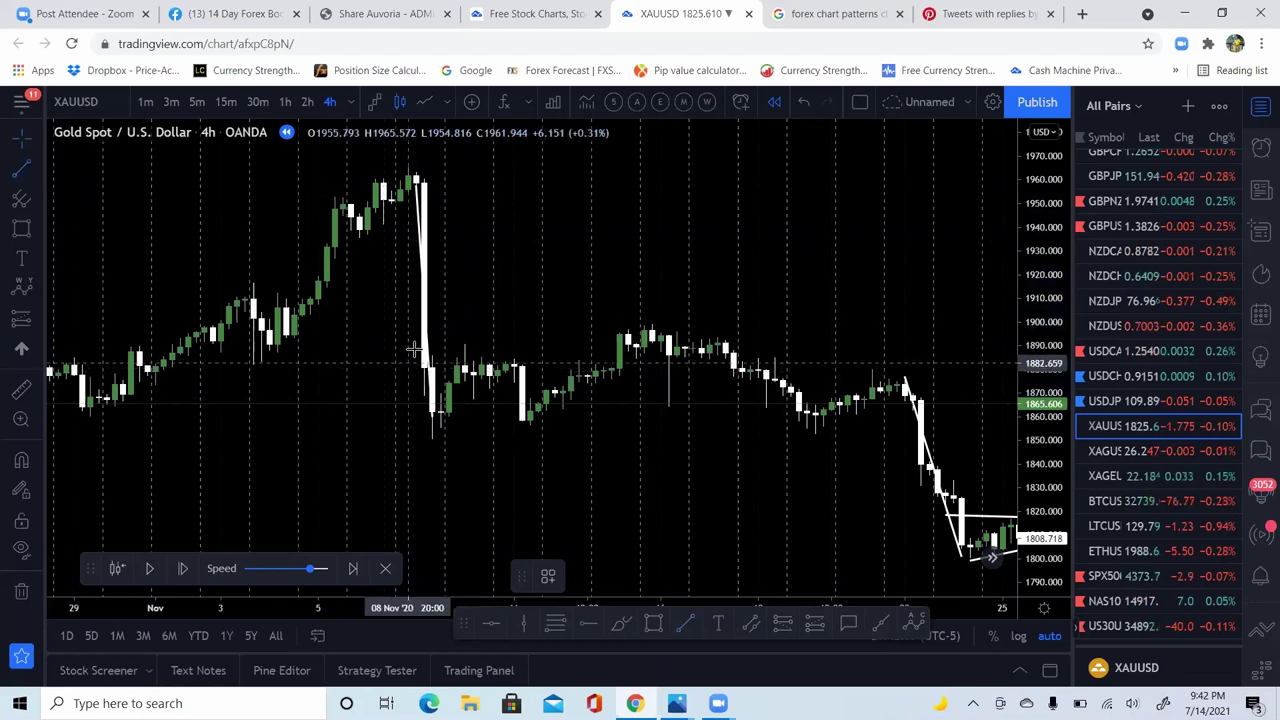
click(454, 342)
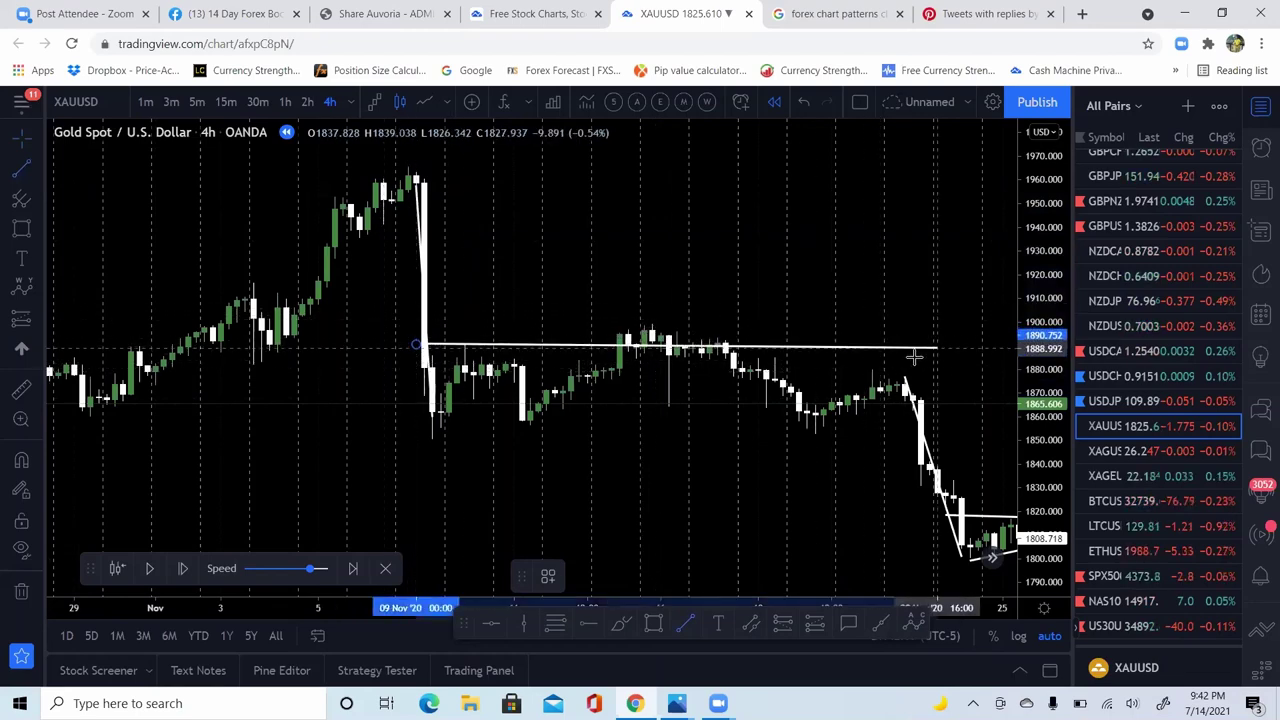
click(902, 343)
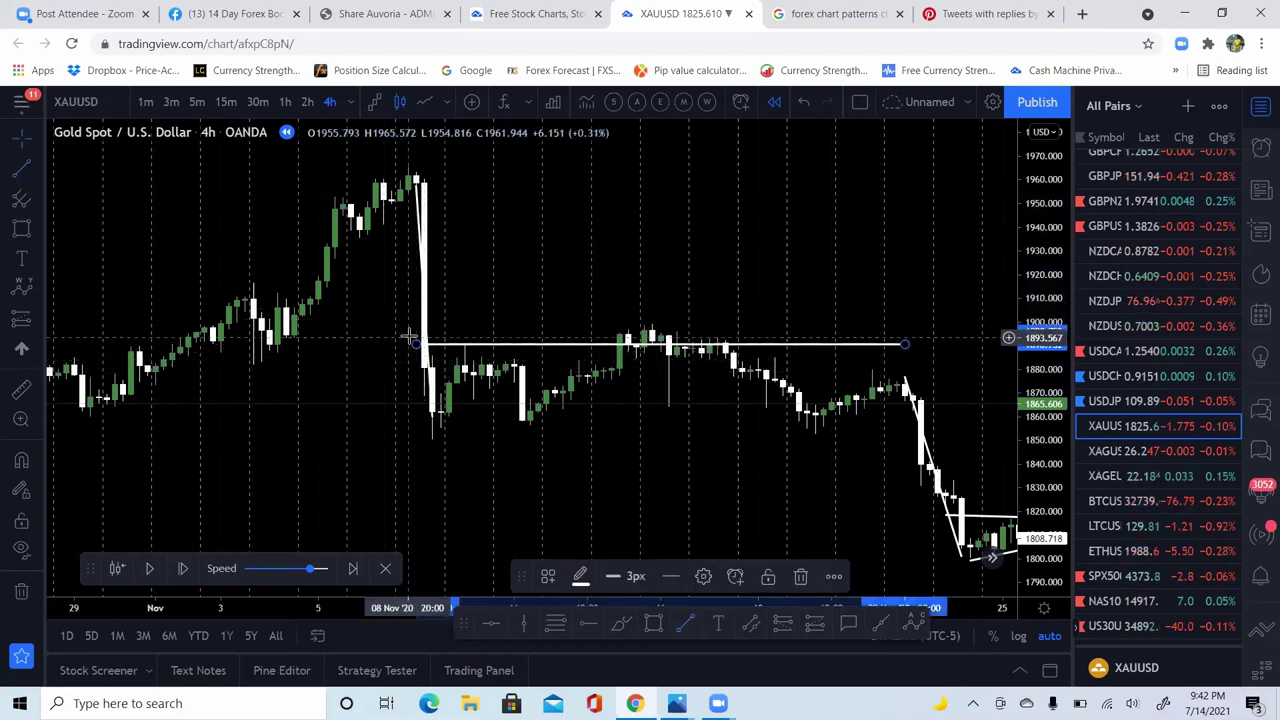
mouse_move(415, 349)
mouse_down()
mouse_move(517, 331)
mouse_move(430, 335)
mouse_up()
click(537, 320)
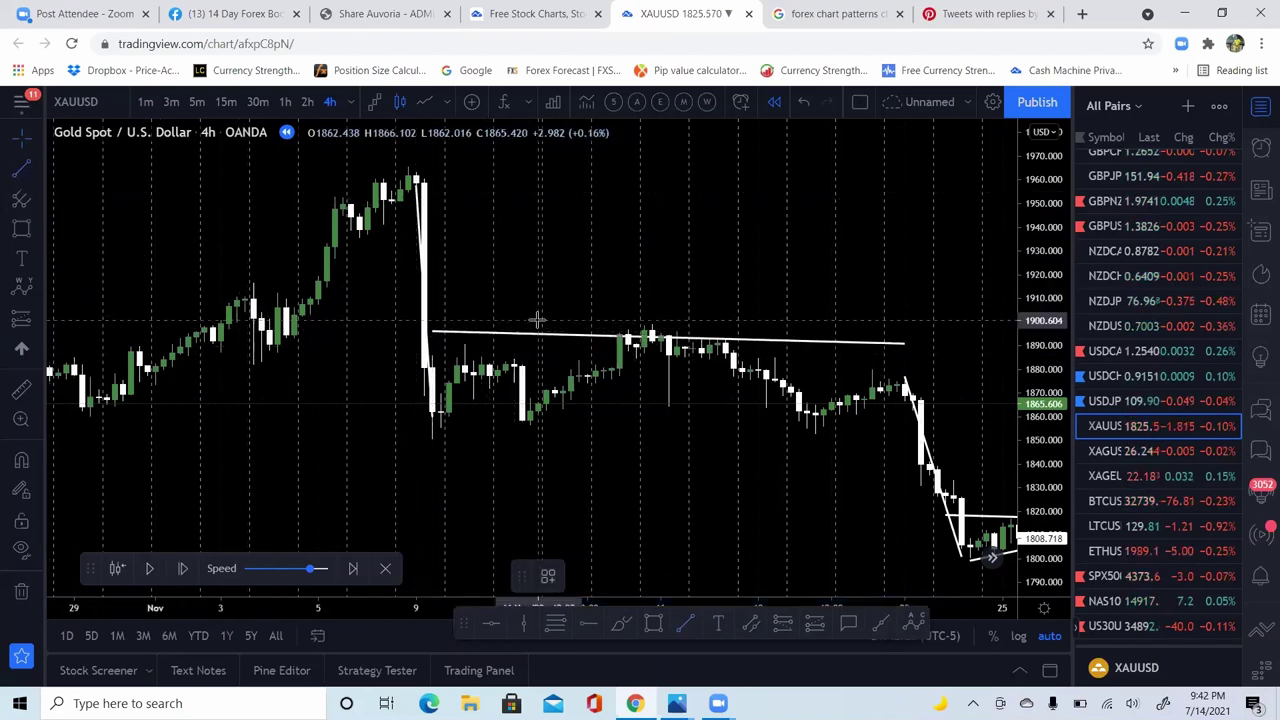
Step: Draw the consolidation's lower boundary from about 1854.2 to 1859.4 and lower the upper line's end to about 1888
click(441, 430)
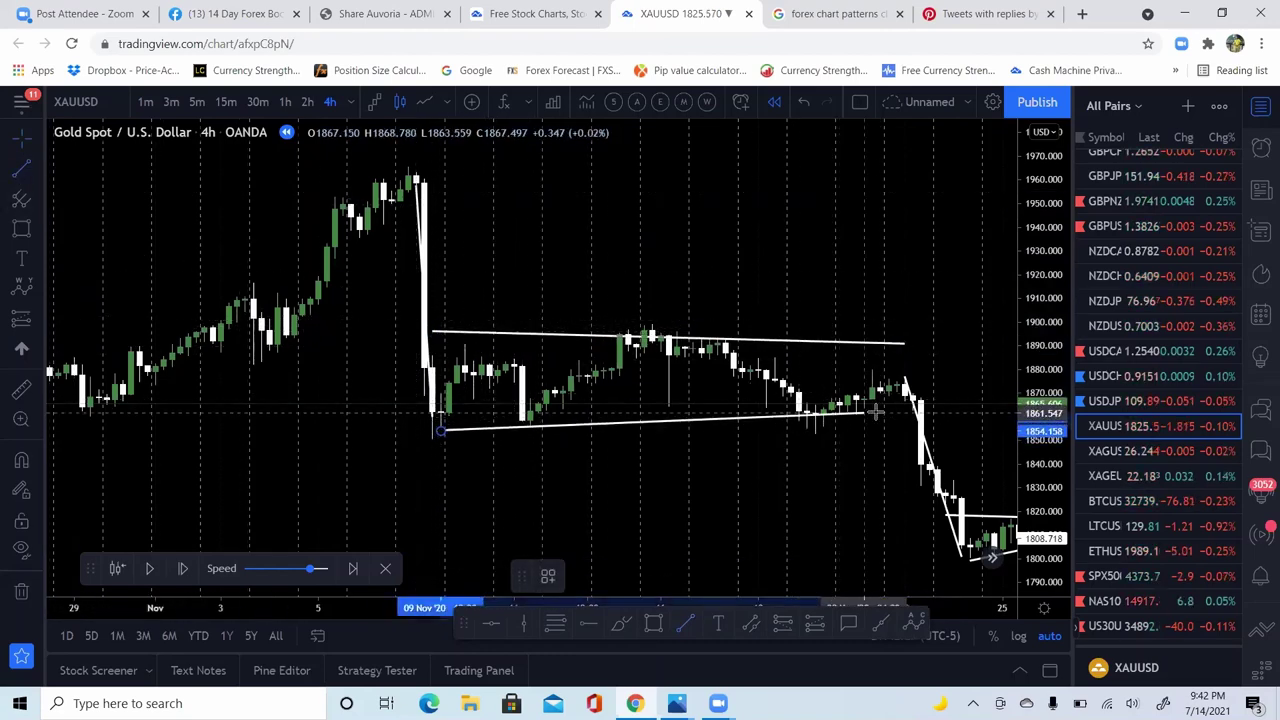
click(896, 418)
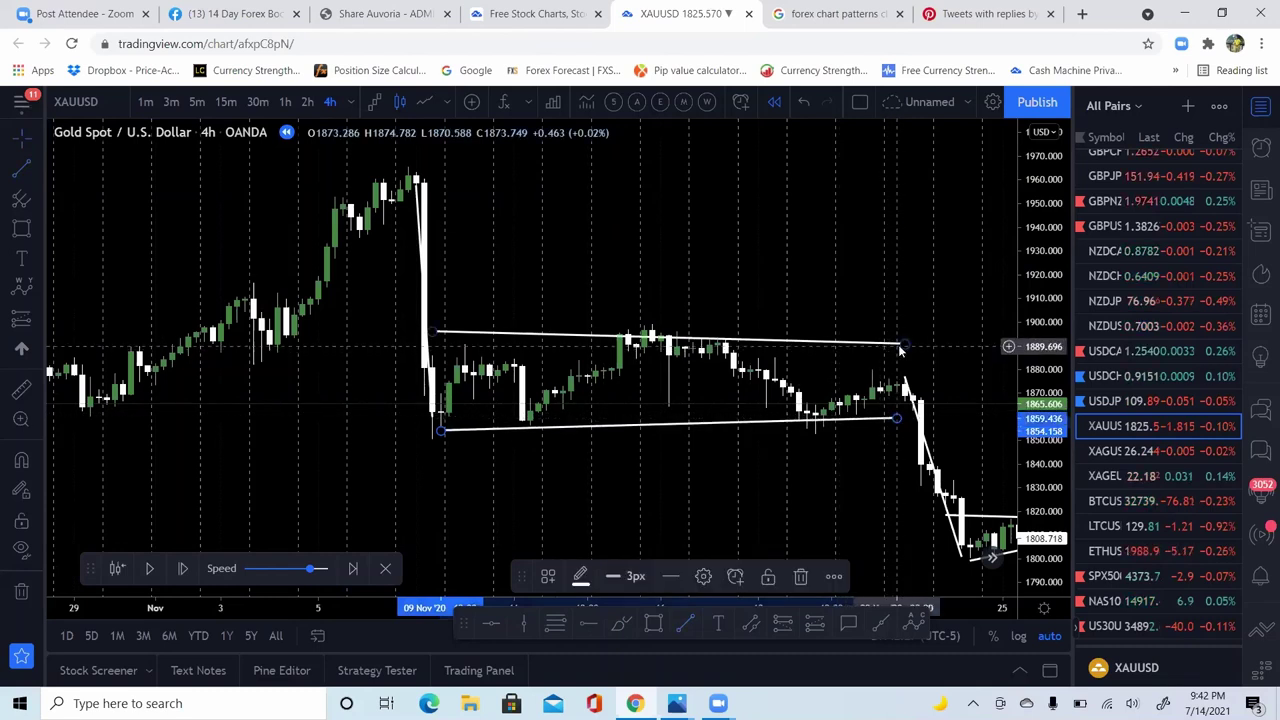
mouse_move(901, 346)
mouse_down()
mouse_move(900, 372)
mouse_move(899, 353)
mouse_up()
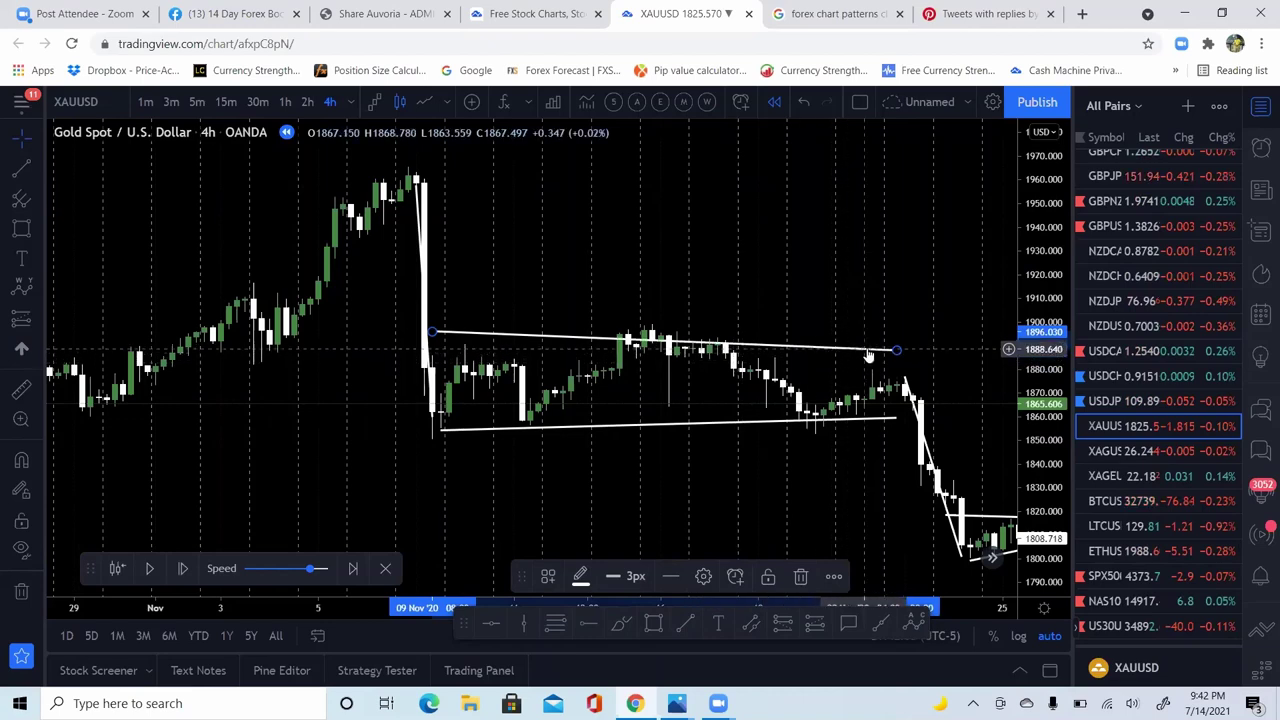
Step: Switch the chart to GBPJPY and find the decline and consolidation of early to mid April 2021
scroll(737, 297, left, 10)
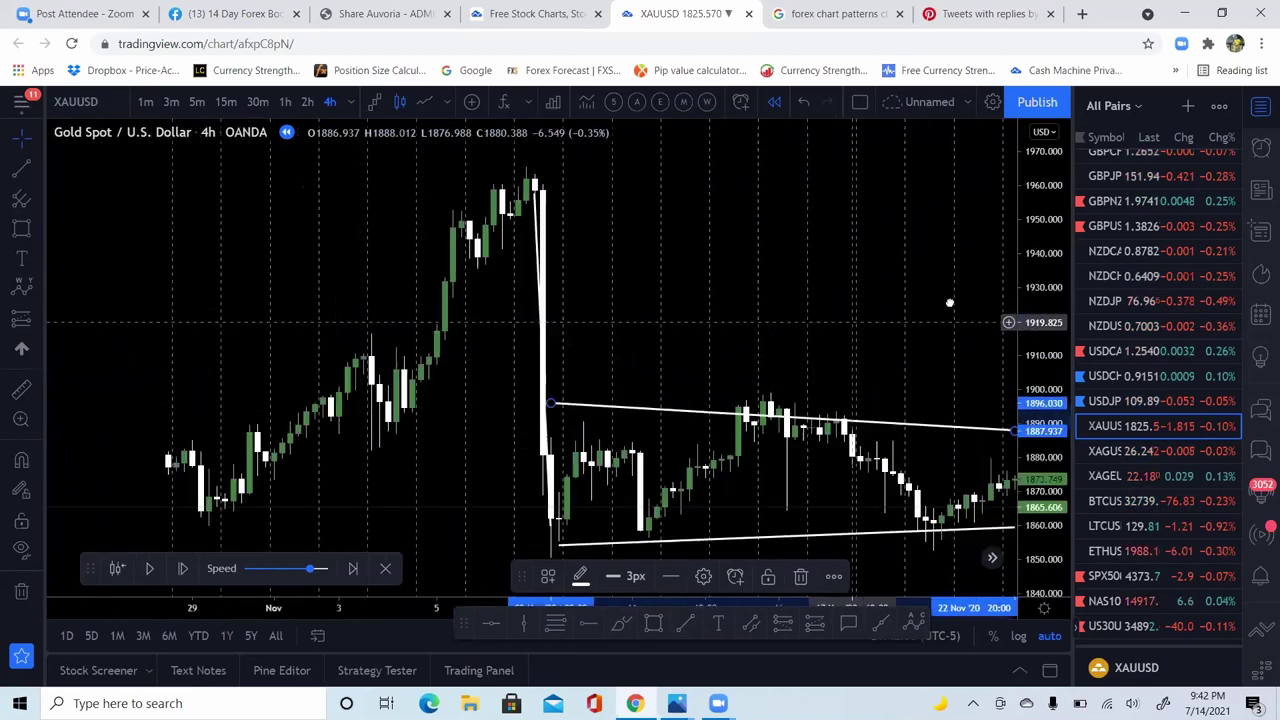
scroll(509, 358, left, 5)
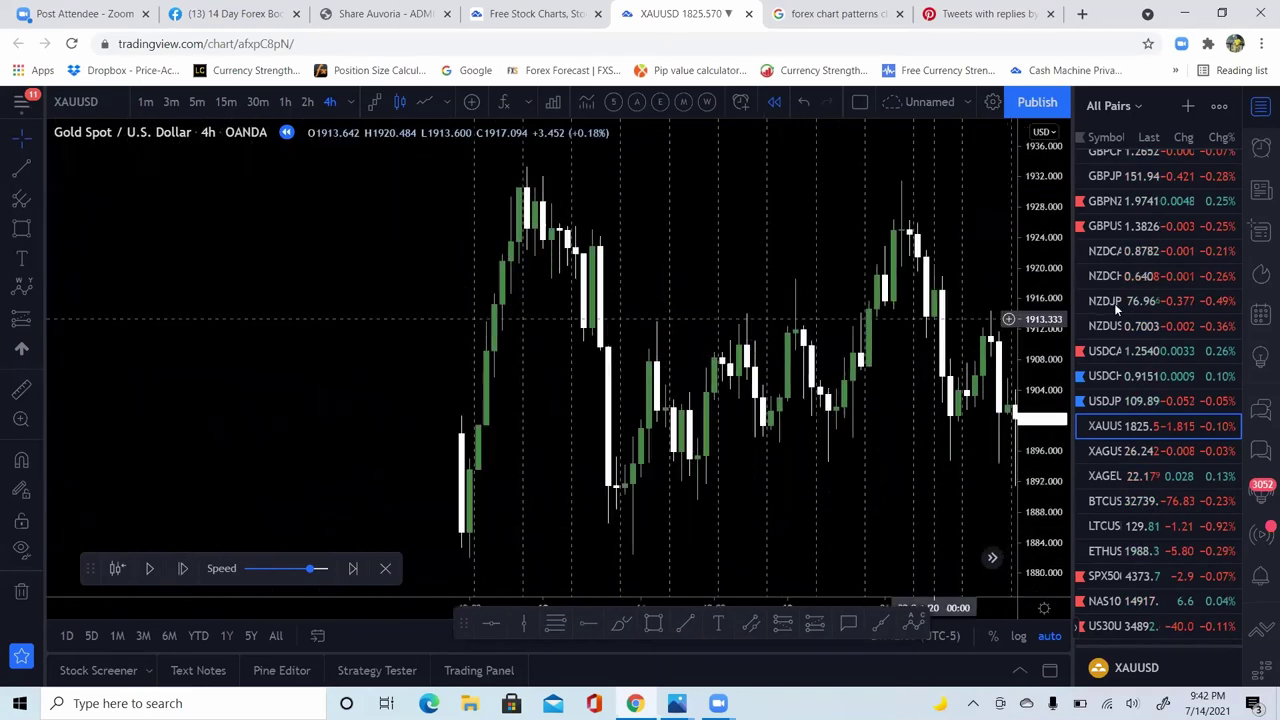
click(1161, 276)
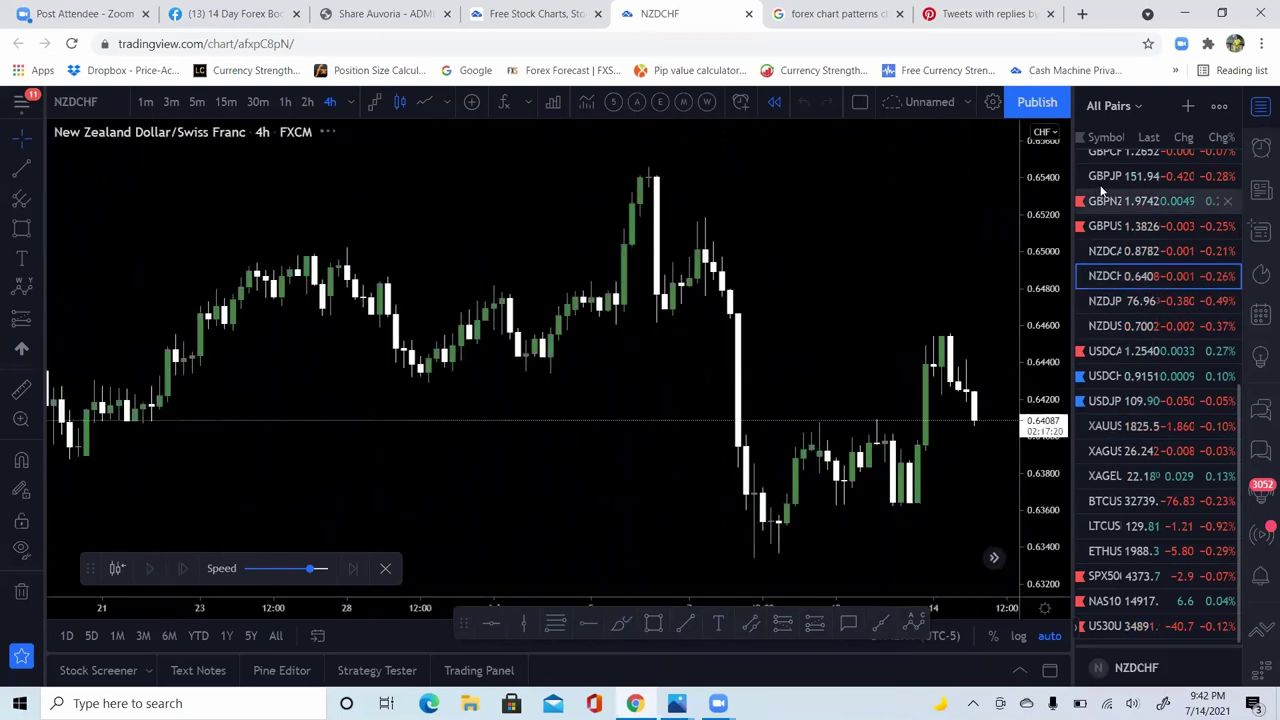
click(1106, 178)
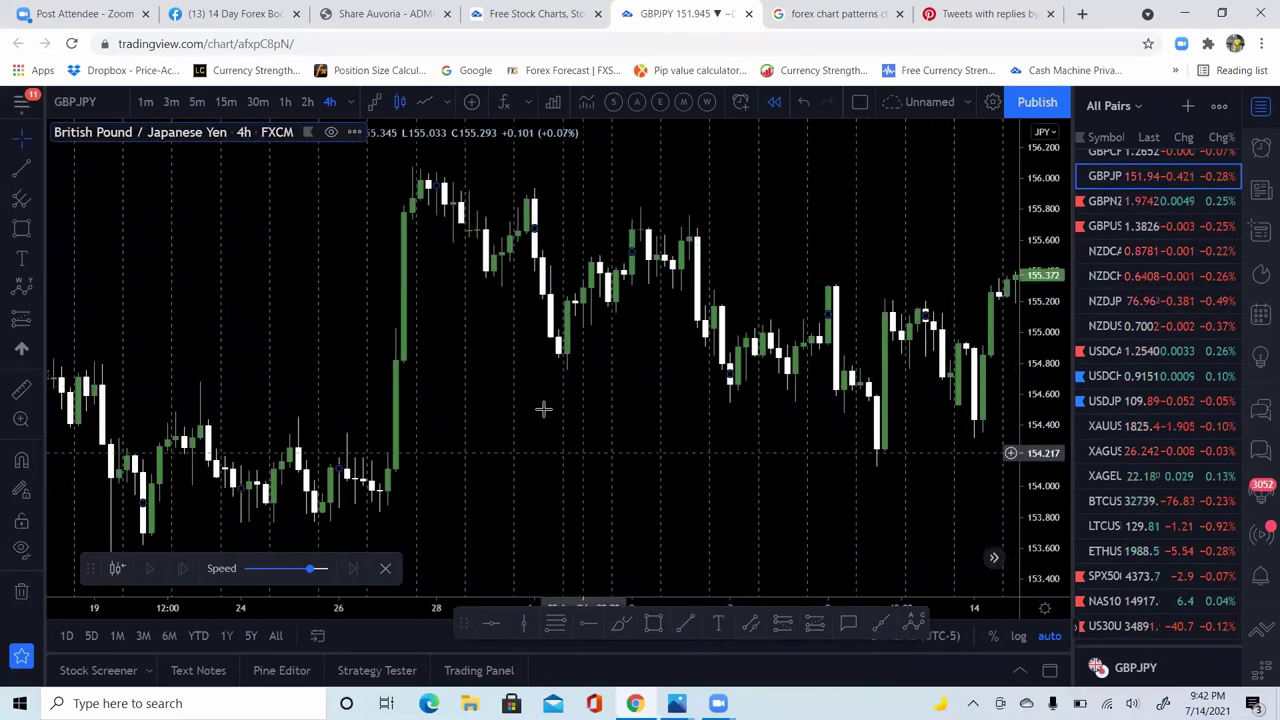
drag(289, 363, 937, 400)
drag(692, 404, 980, 386)
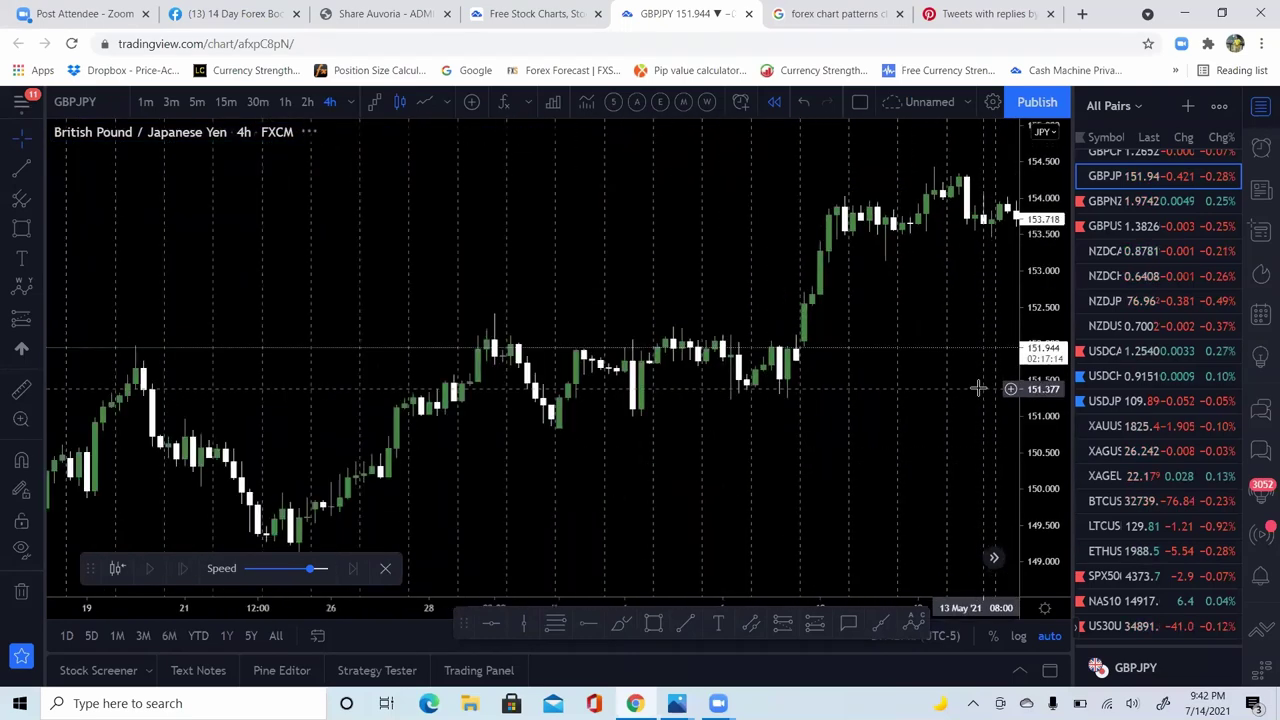
drag(350, 490, 886, 443)
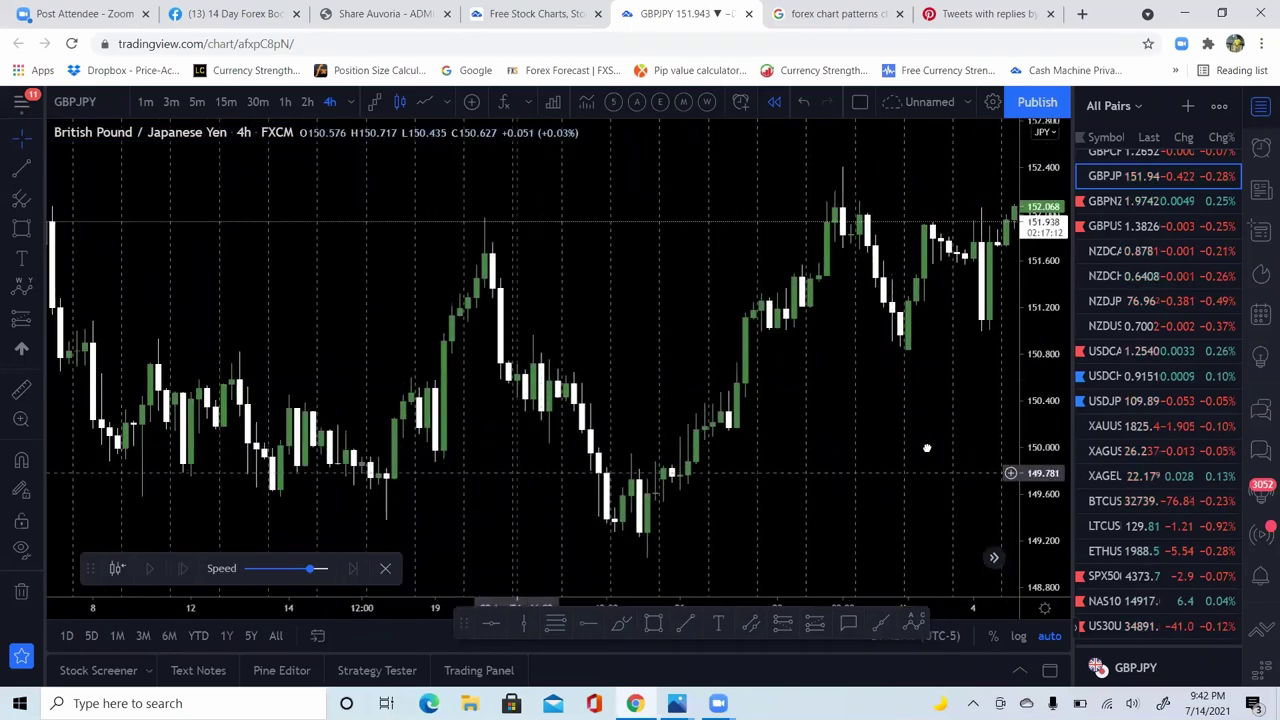
drag(360, 440, 846, 320)
drag(521, 360, 461, 360)
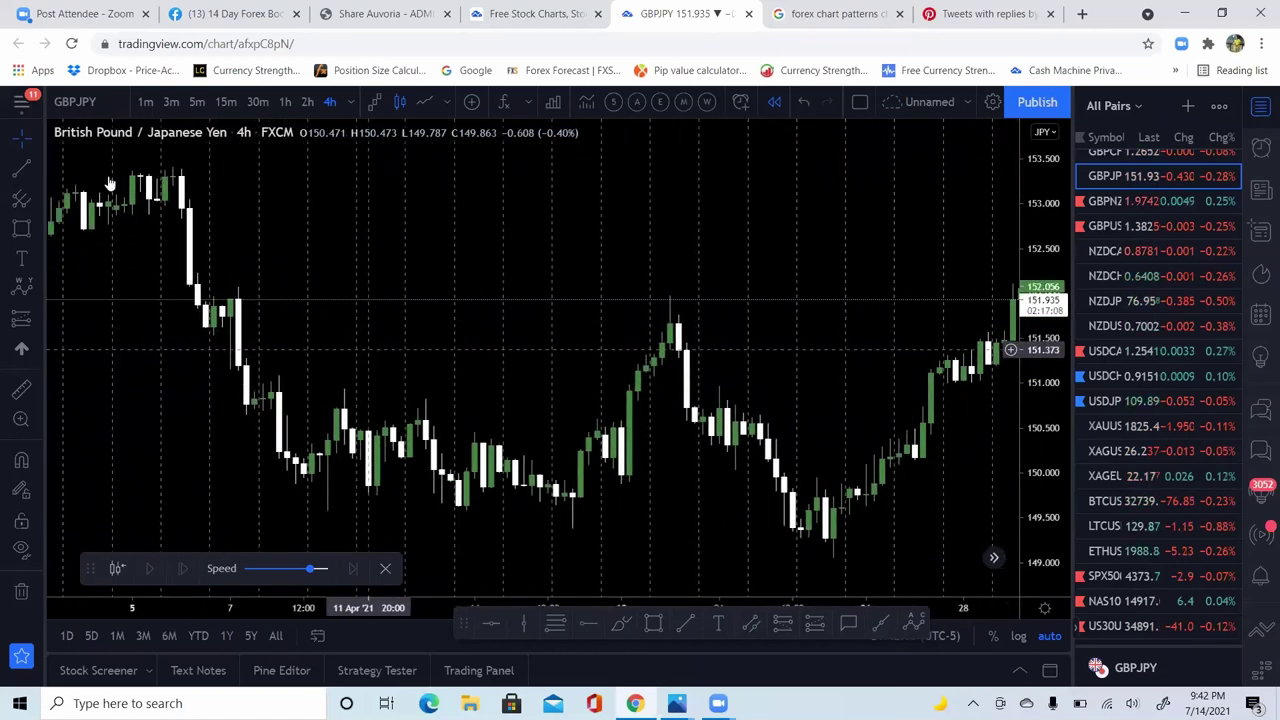
Step: Draw two falling, converging trend lines around the April consolidation, starting both on 8 April, with the lower one from about 149.72 to 149.47
mouse_move(280, 382)
mouse_down()
mouse_move(523, 414)
mouse_move(612, 500)
mouse_up()
click(21, 167)
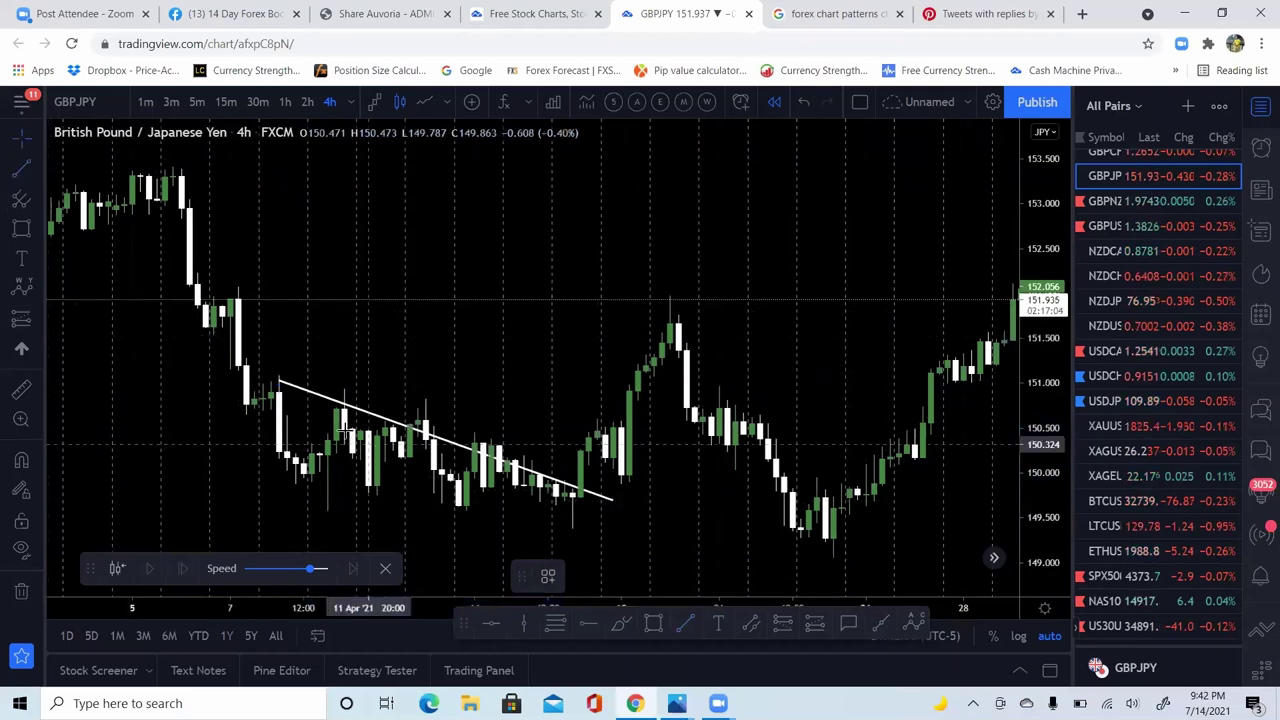
mouse_move(327, 506)
mouse_down()
mouse_move(606, 532)
mouse_move(597, 520)
mouse_up()
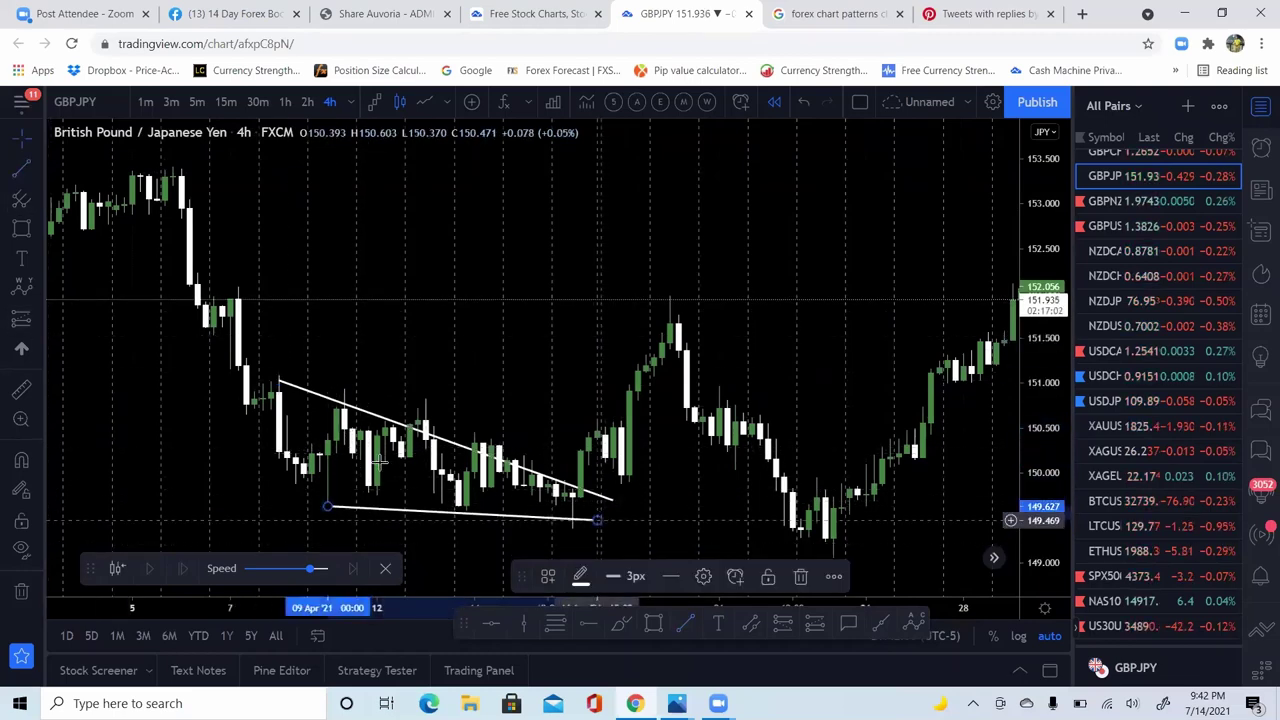
drag(327, 507, 279, 498)
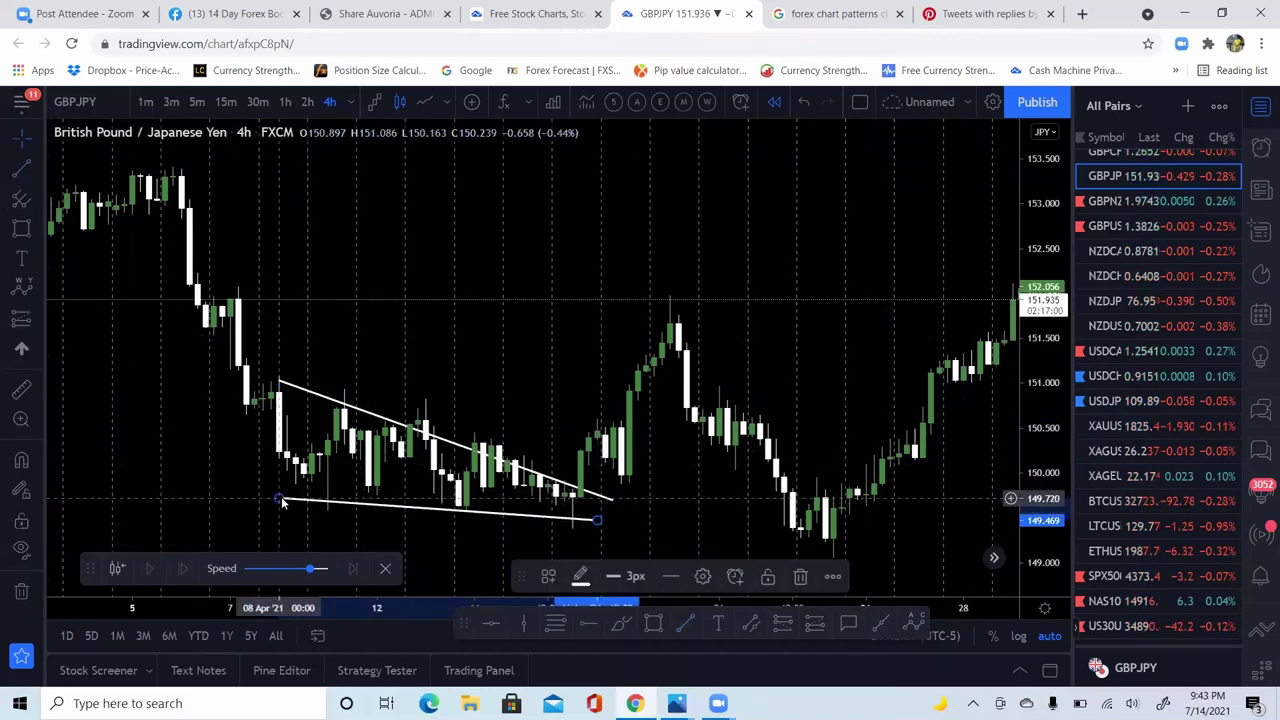
drag(612, 498, 603, 474)
click(534, 395)
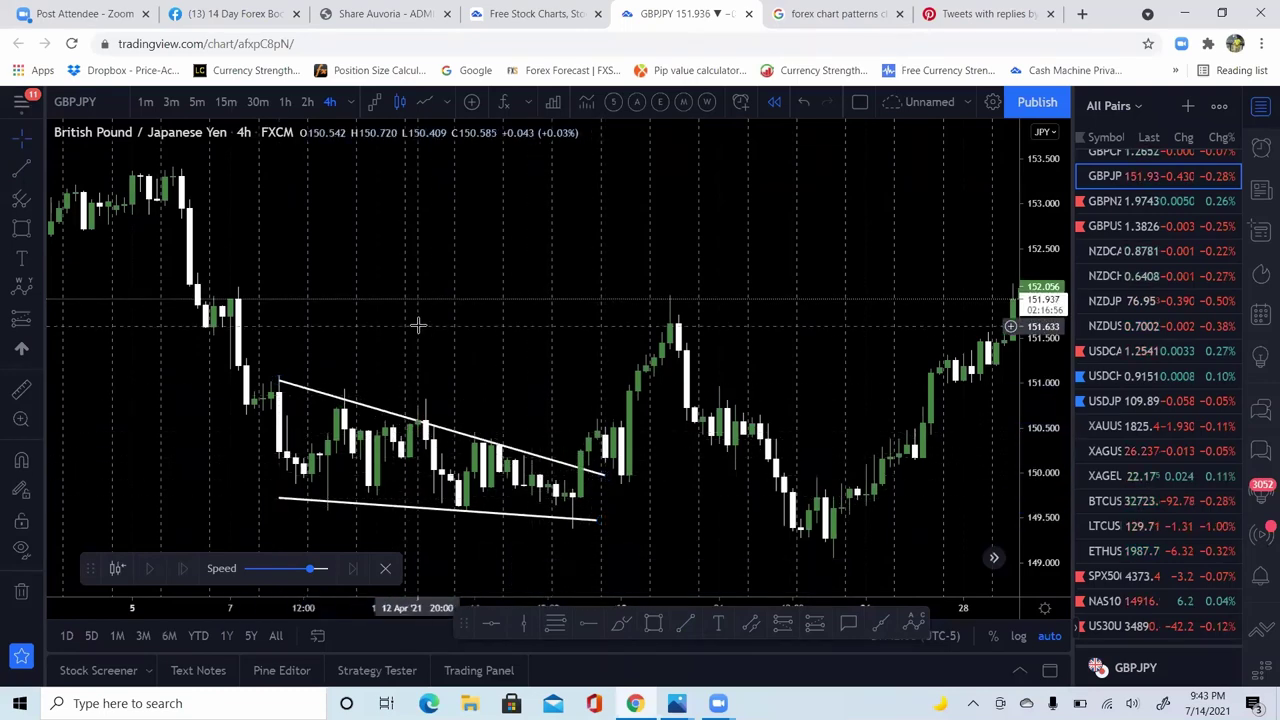
Step: Draw a trend line along the sharp drop leading into the start of the falling wedge
click(163, 208)
click(293, 510)
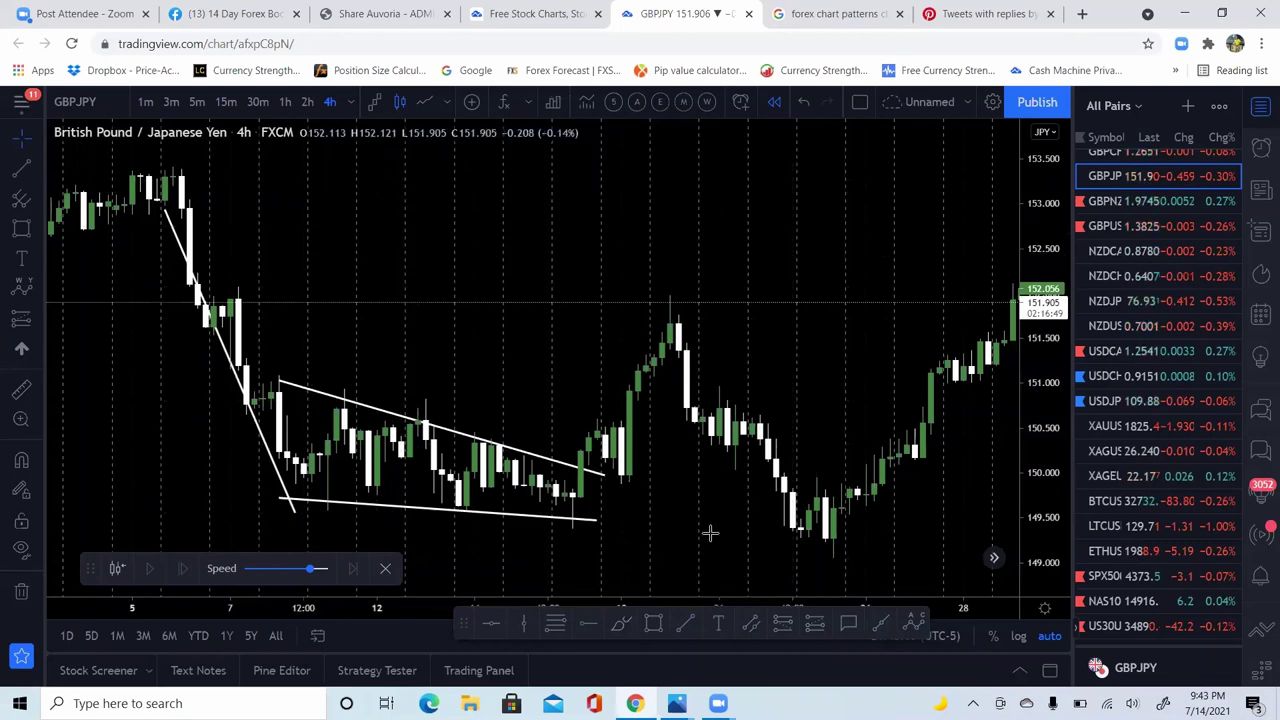
Step: Compare the GBPJPY wedge with the reversal and continuation patterns in forex candle stick.jpg in Photos, and return to the chart
mouse_move(677, 703)
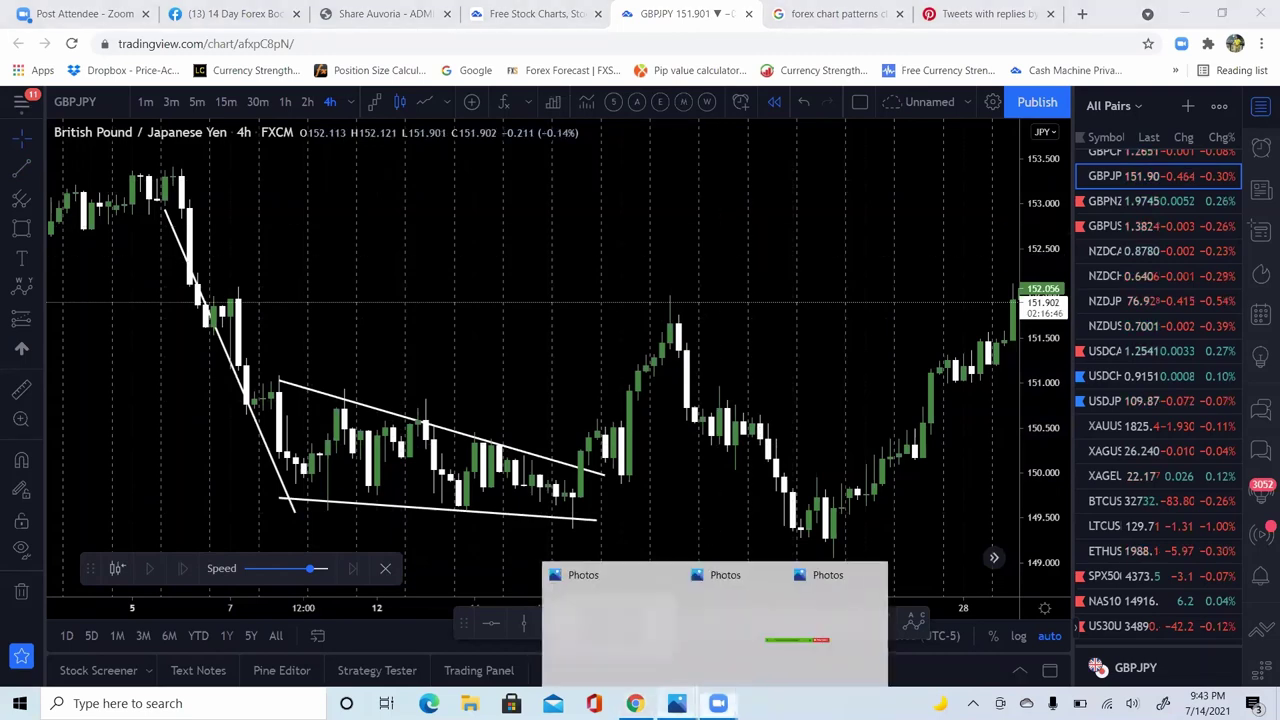
click(811, 628)
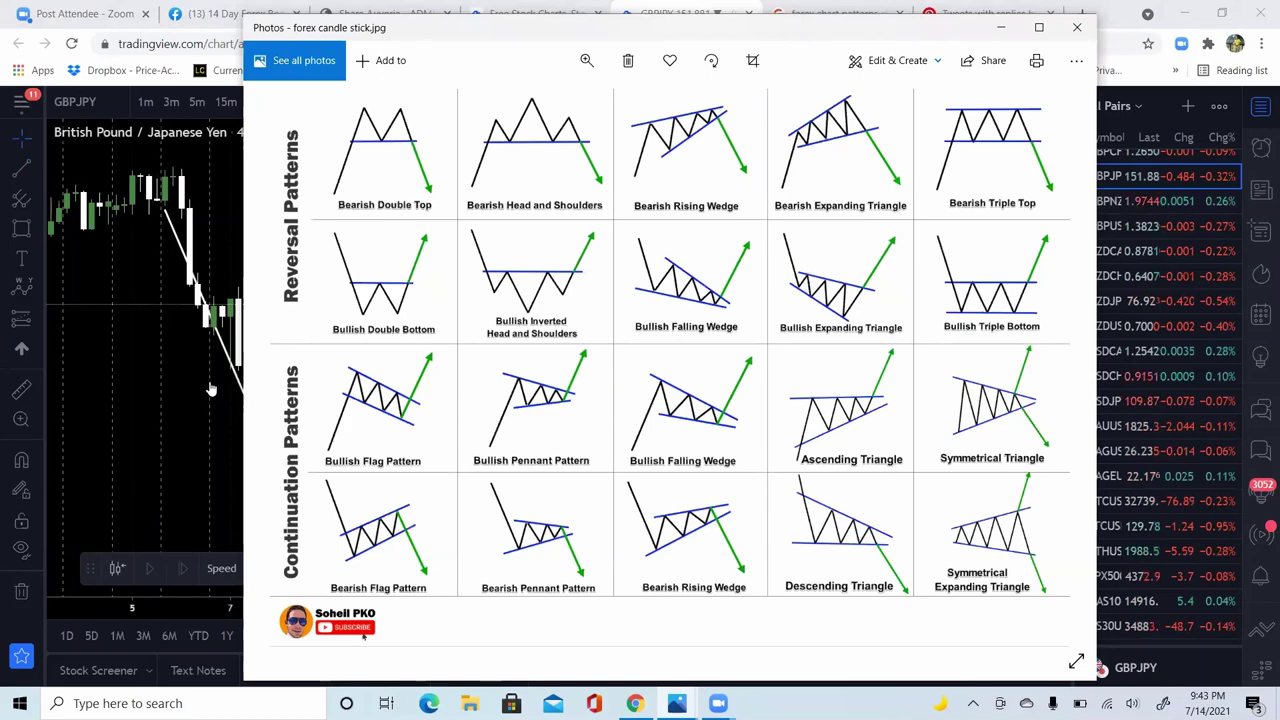
click(169, 389)
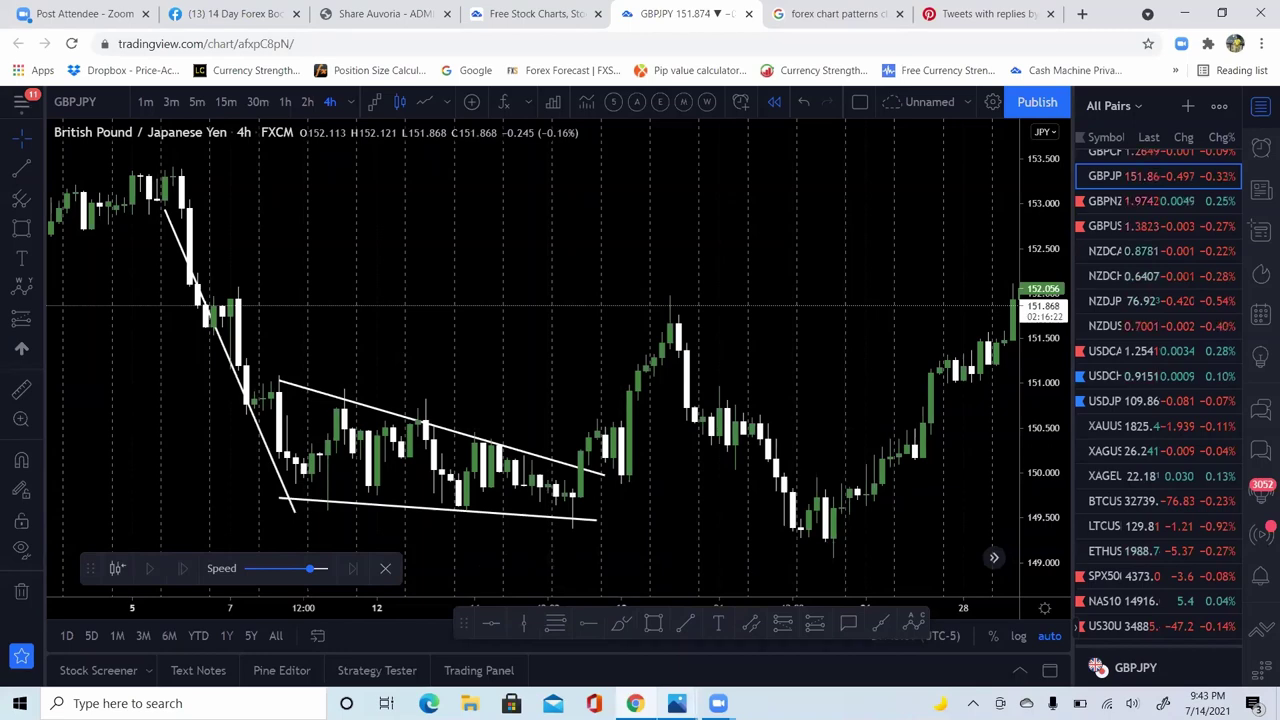
mouse_move(677, 703)
click(831, 610)
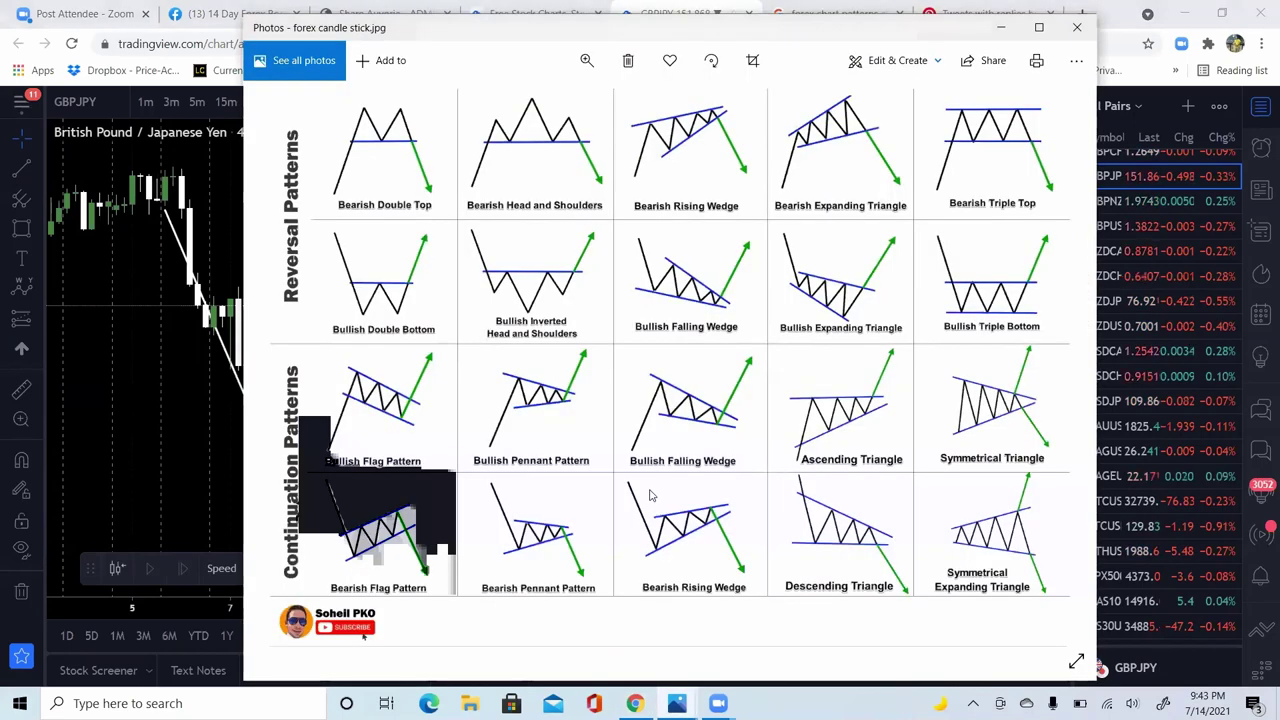
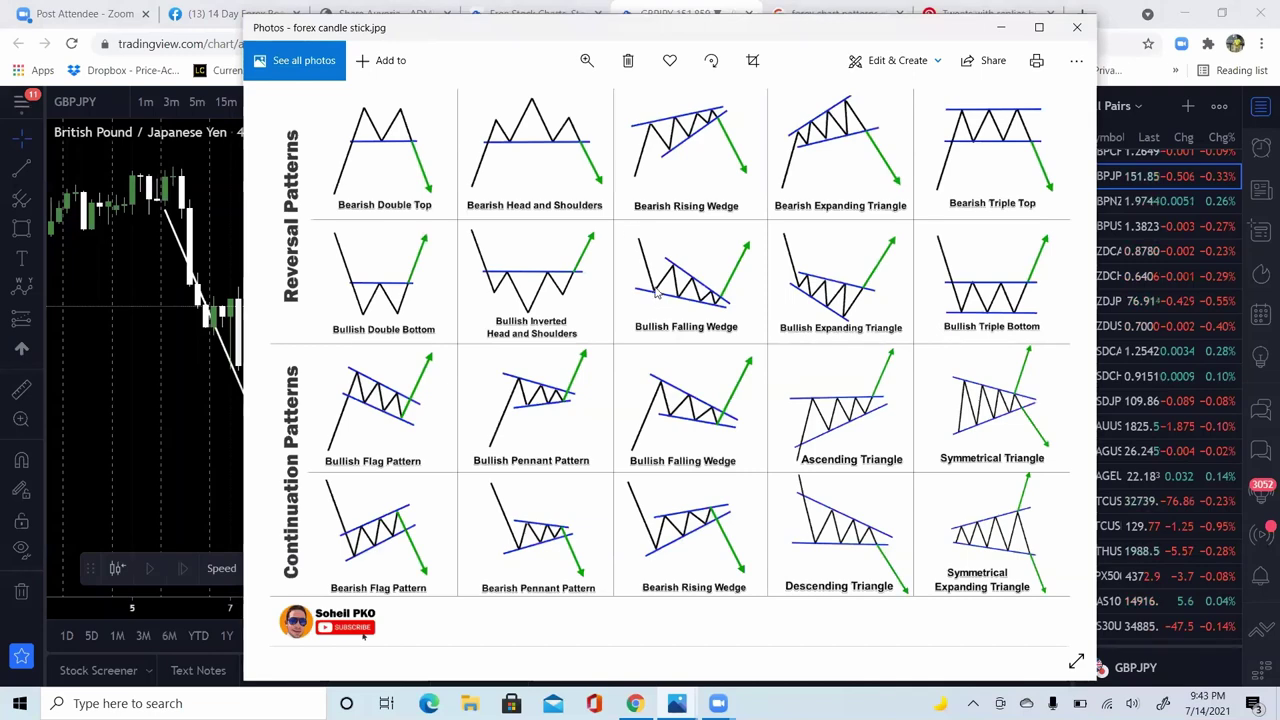
key(alt+F4)
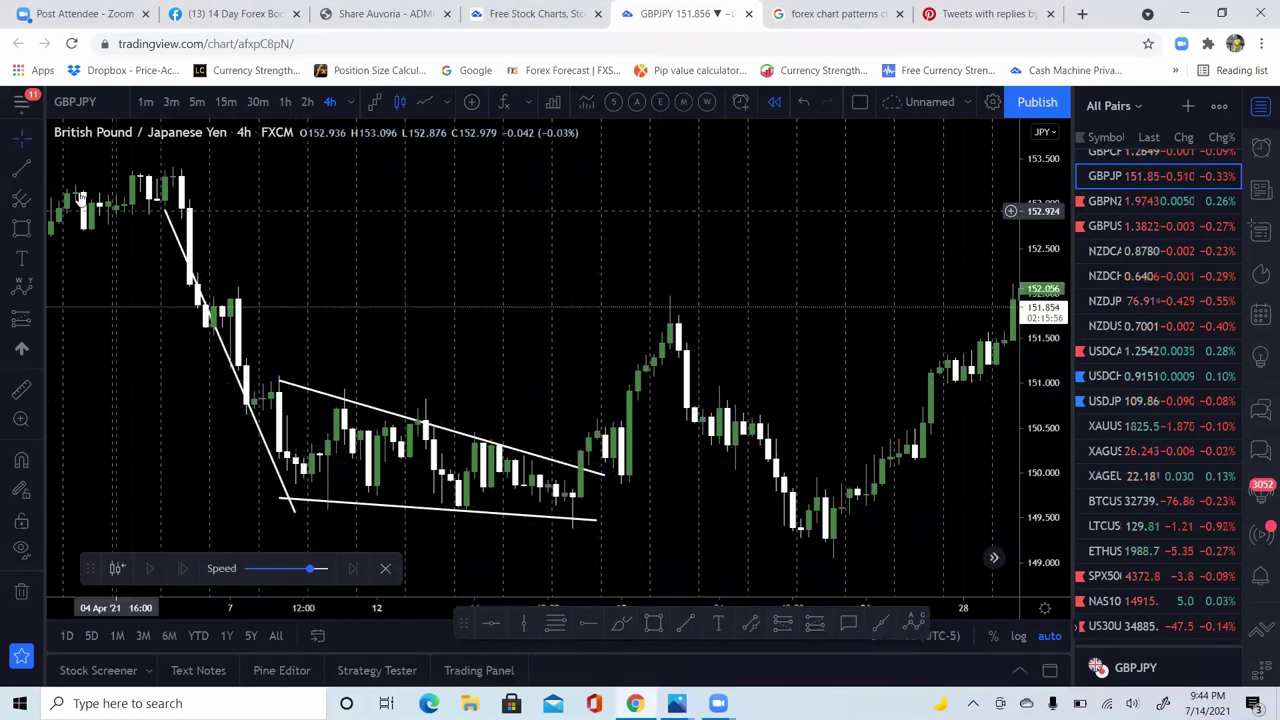
Step: Draw a trend line along the rise that breaks out of the falling wedge, from about 149.63 to 151.66
click(37, 166)
click(106, 170)
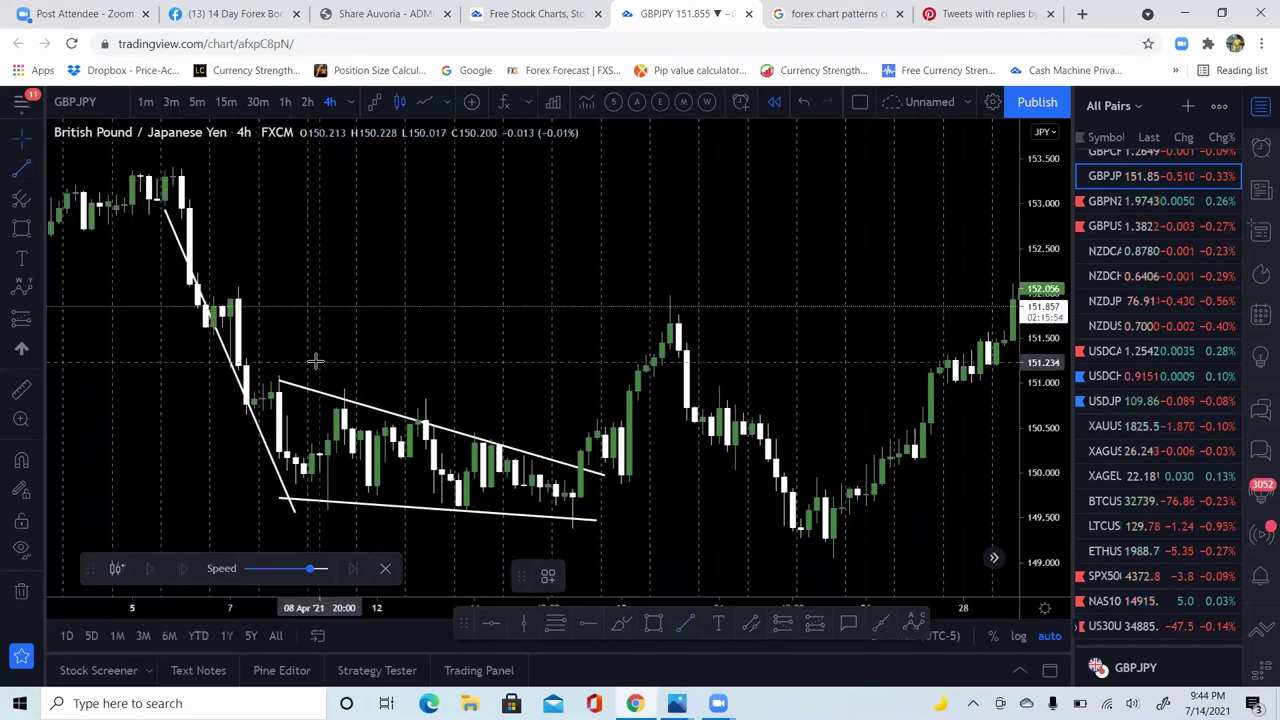
click(662, 325)
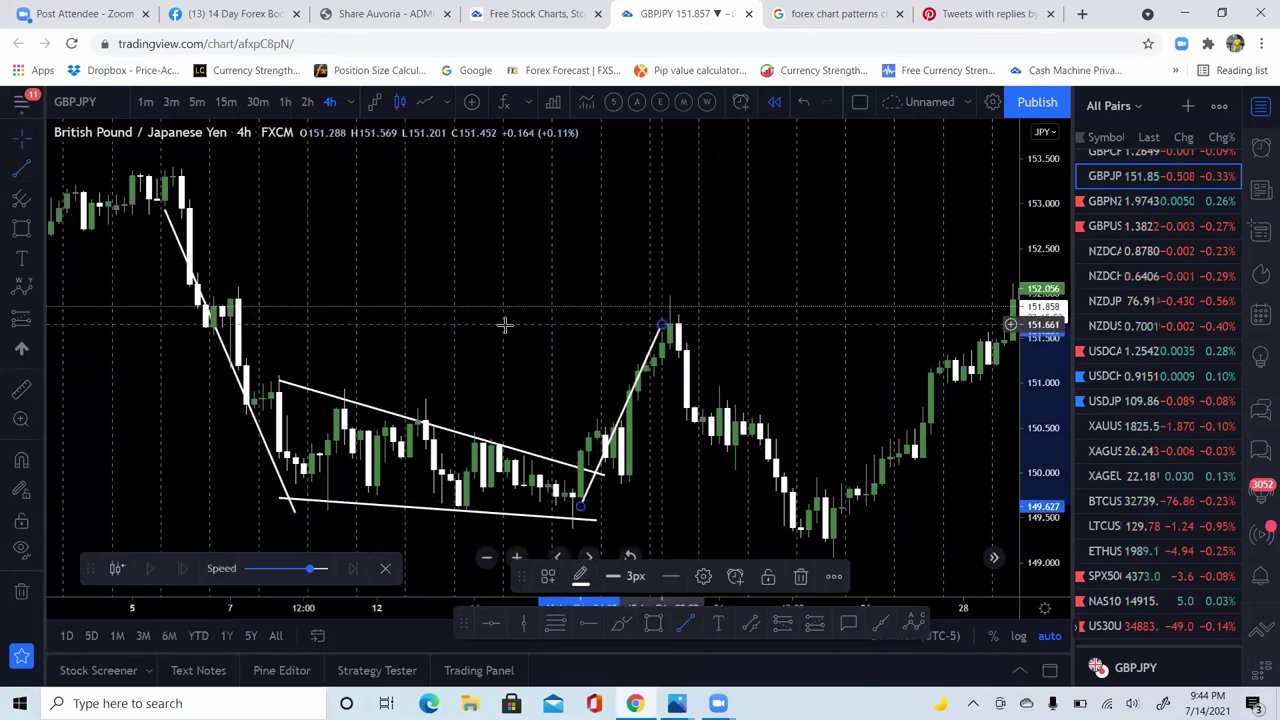
Step: Draw a rising trend line under the candles before the sharp April drop, from about 151.87 on 30 March to about 153.07
scroll(140, 373, left, 5)
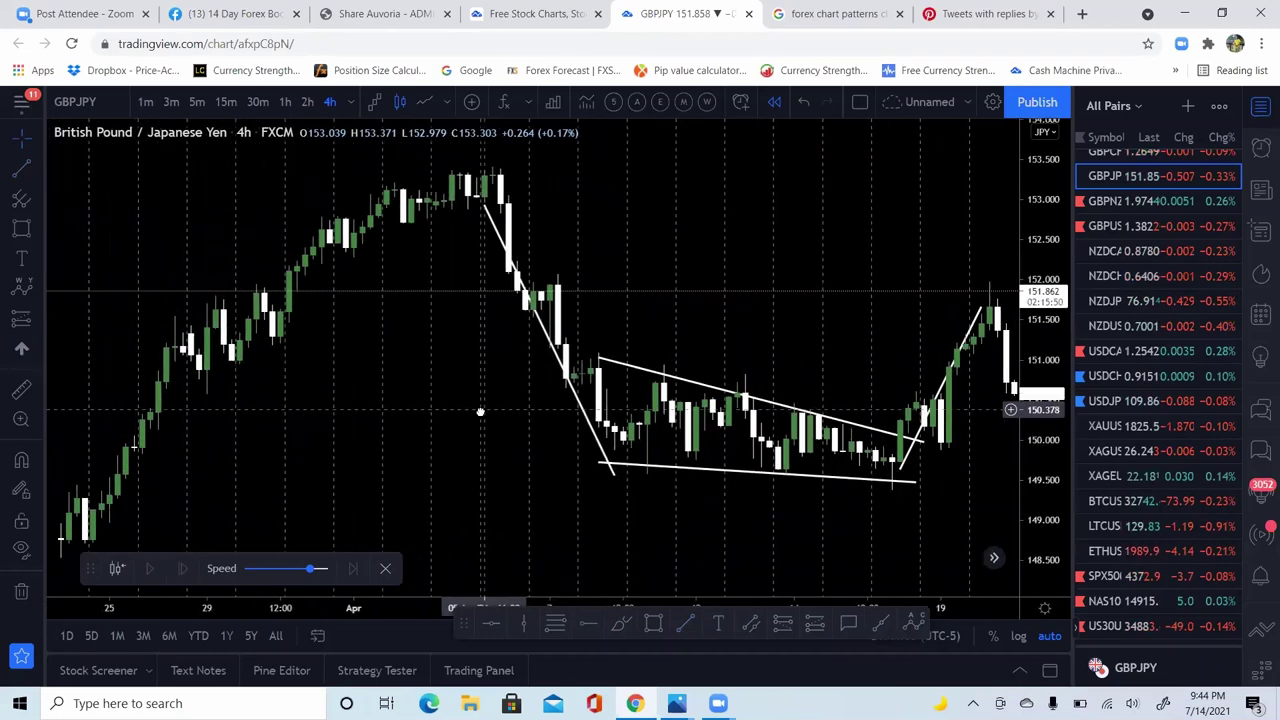
scroll(380, 382, left, 2)
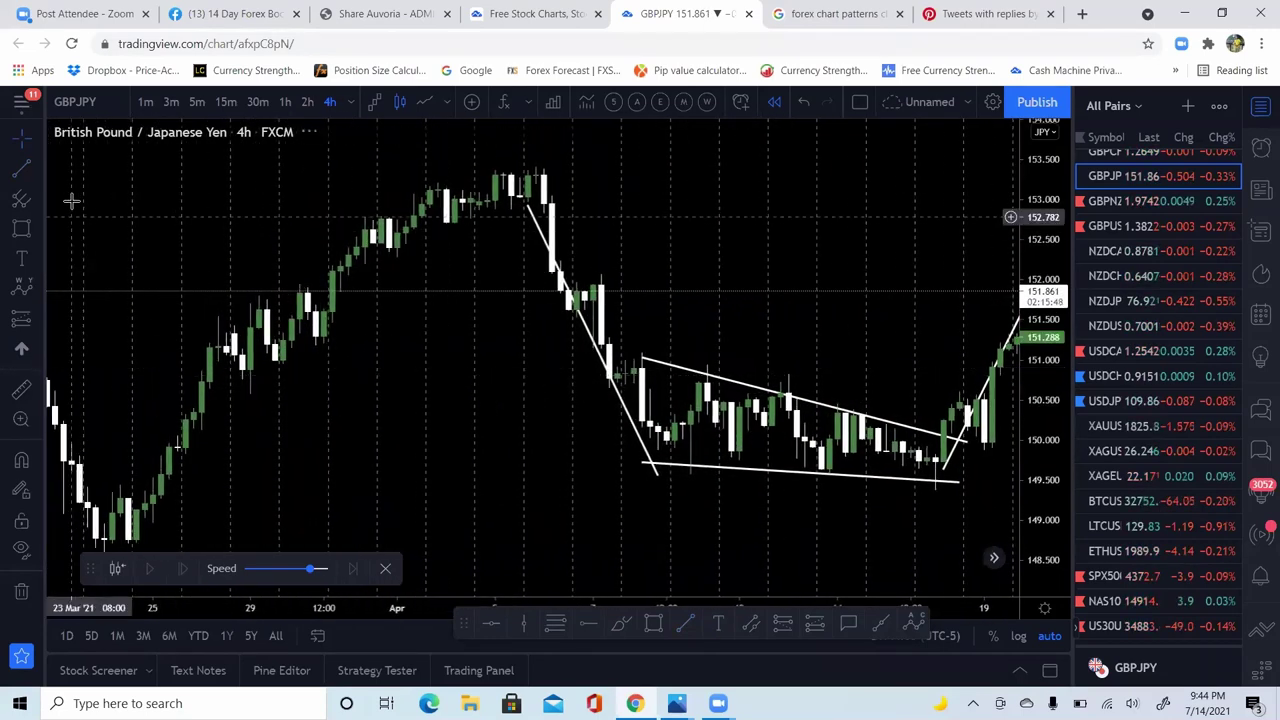
click(32, 176)
click(106, 170)
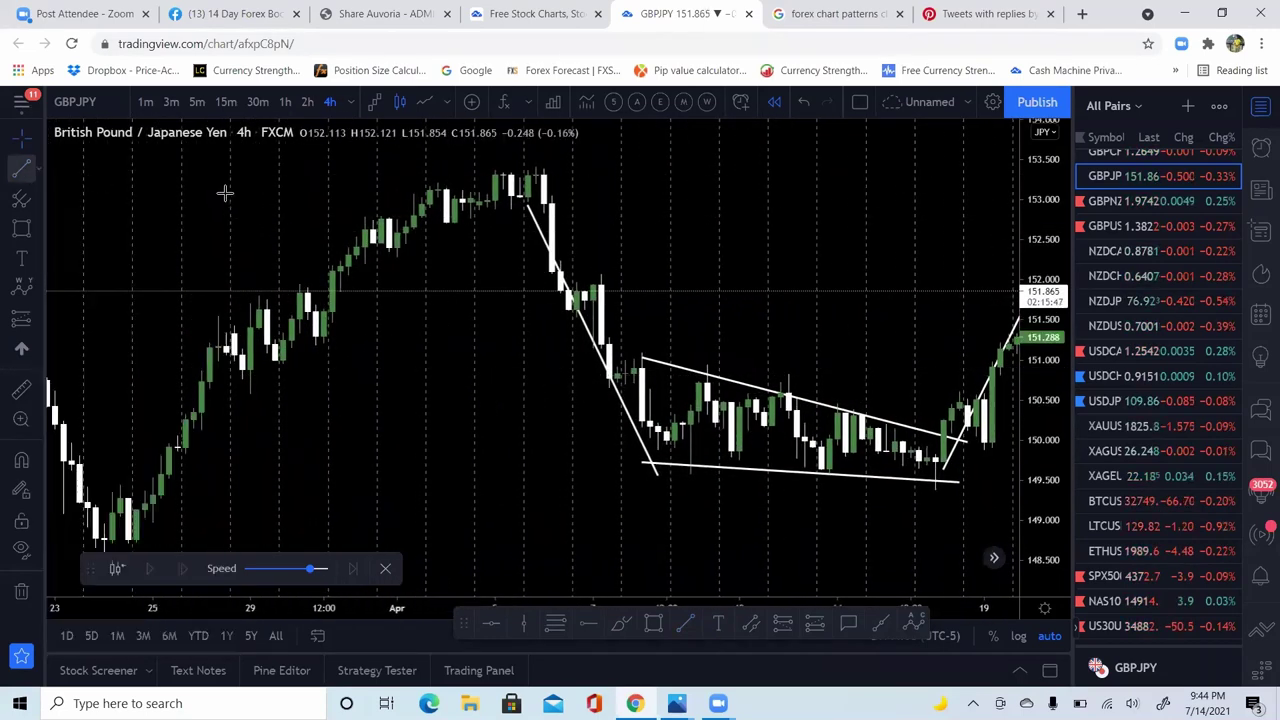
click(340, 288)
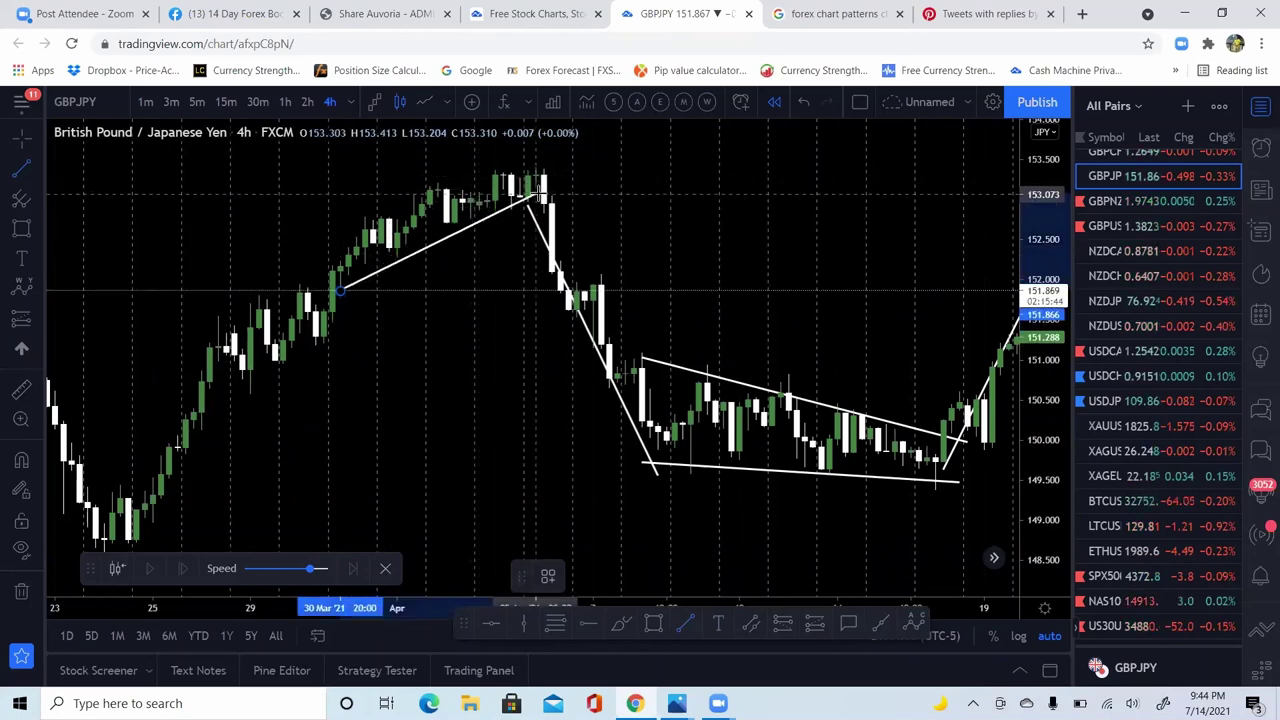
click(535, 194)
Step: Draw the upper rising trend line over the same candles from 31 March to about 153.42, and lower its start to about 152.61
click(16, 178)
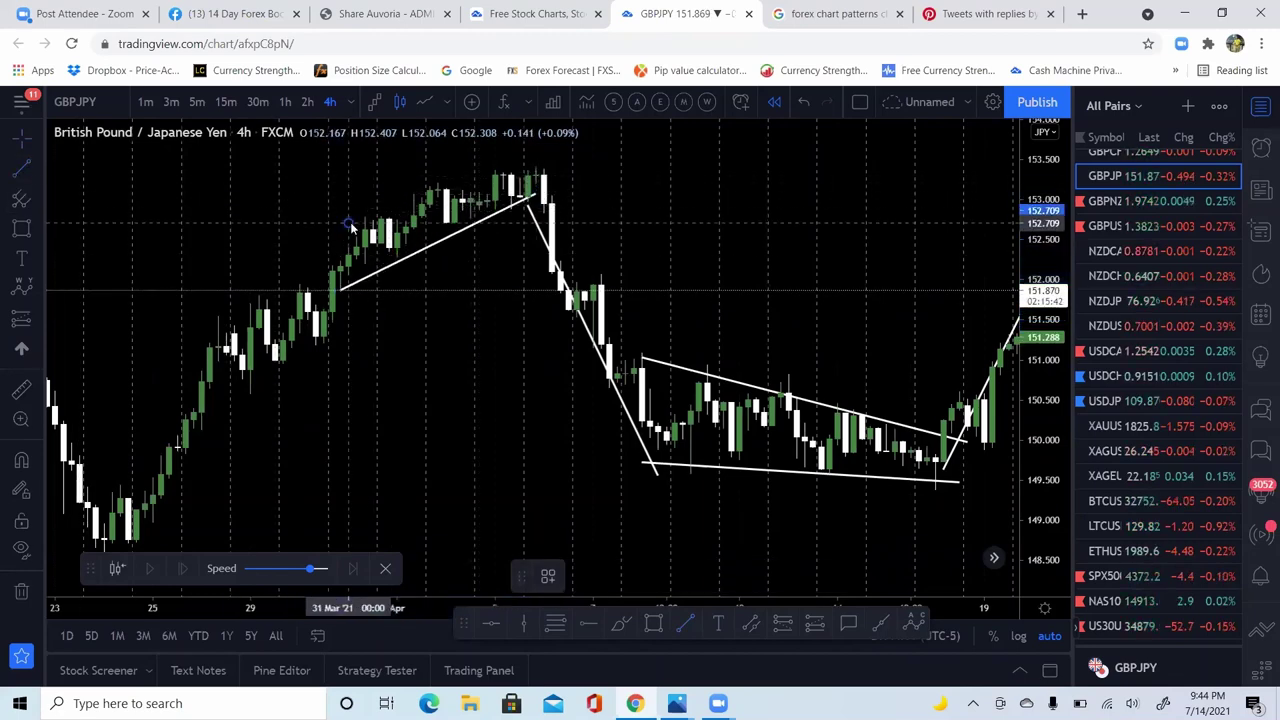
click(348, 222)
click(535, 167)
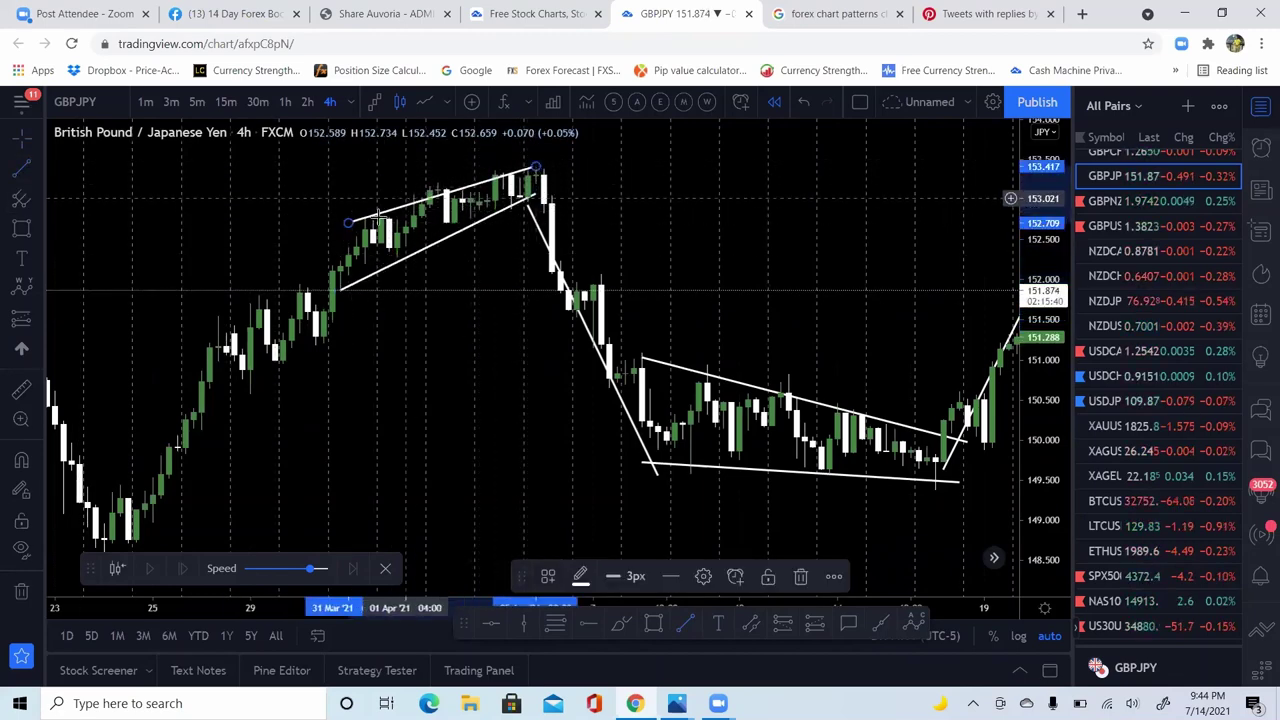
mouse_move(348, 222)
mouse_down()
mouse_move(349, 208)
mouse_move(348, 232)
mouse_up()
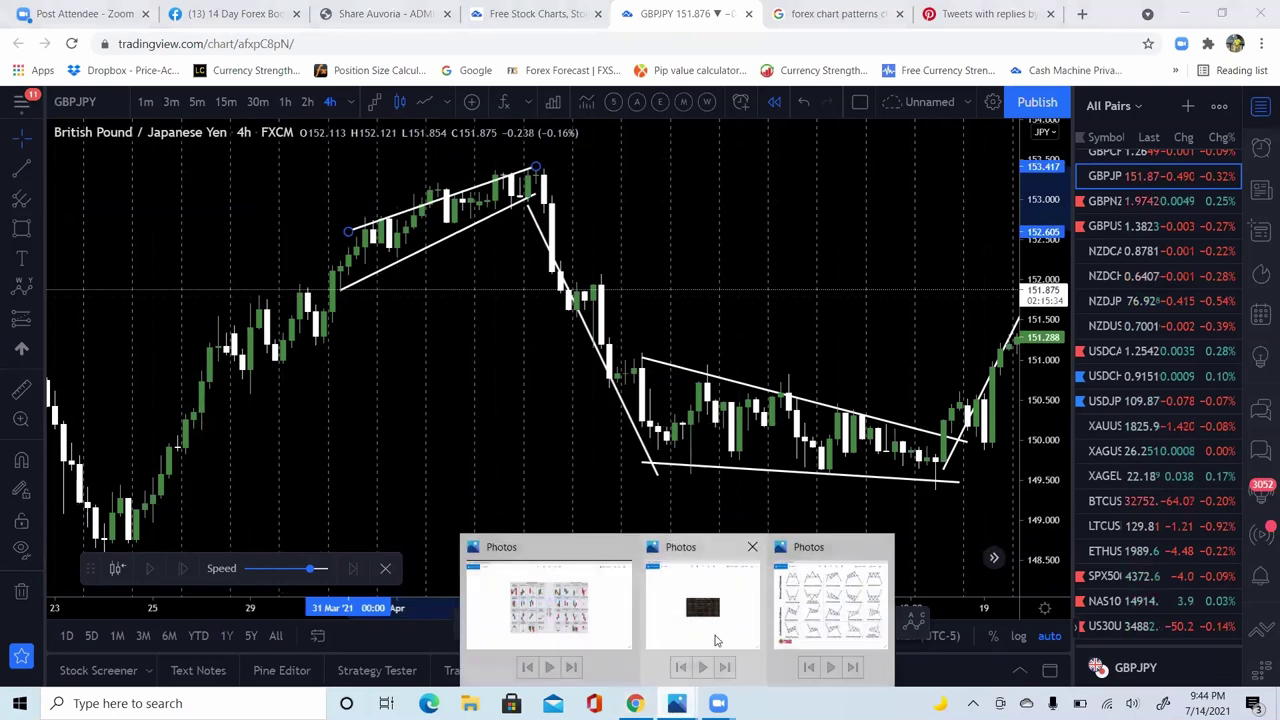
Step: Compare the rising wedge with forex candle stick.jpg in Photos, return to the chart and look through the GBPJPY candles of June and July
click(830, 600)
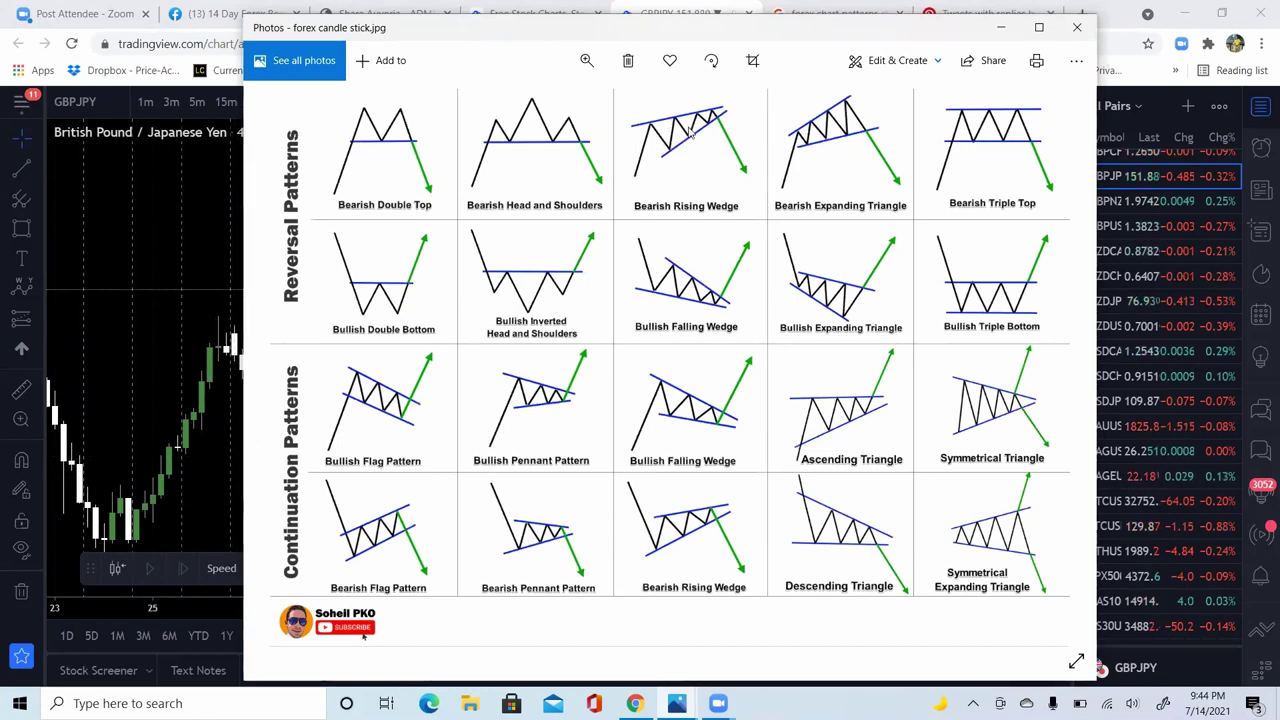
click(237, 242)
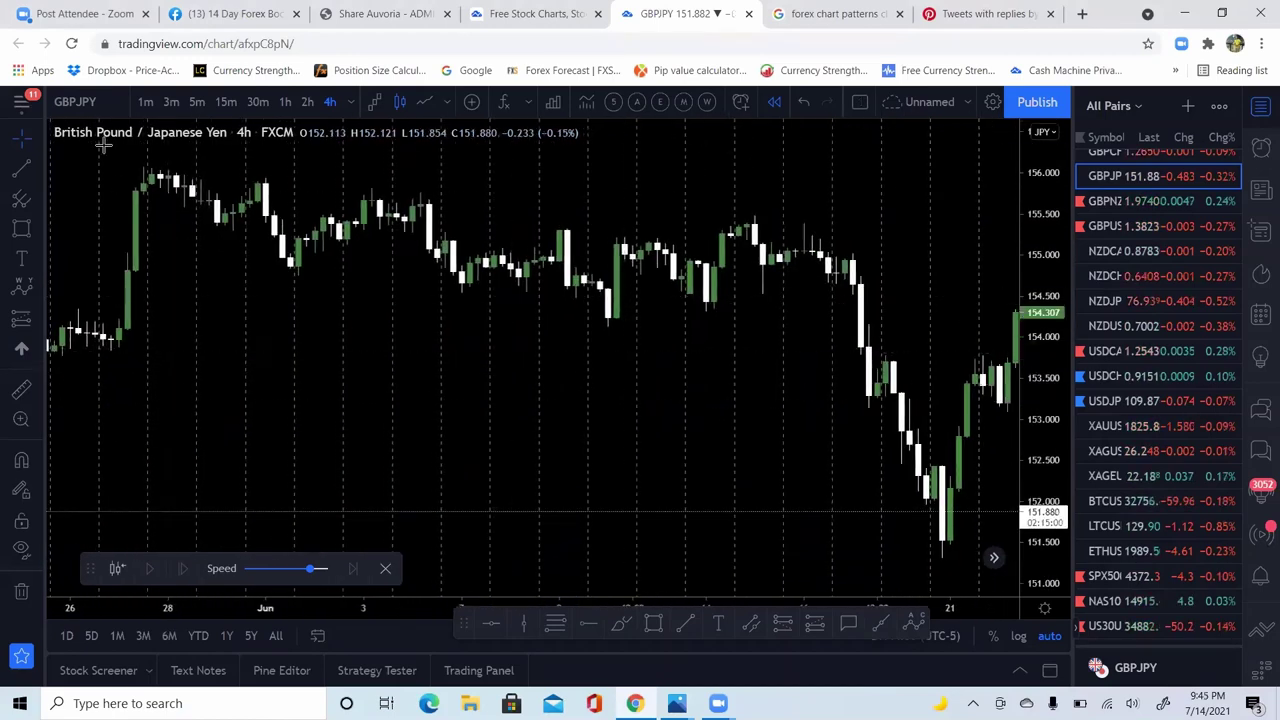
scroll(457, 290, up, 3)
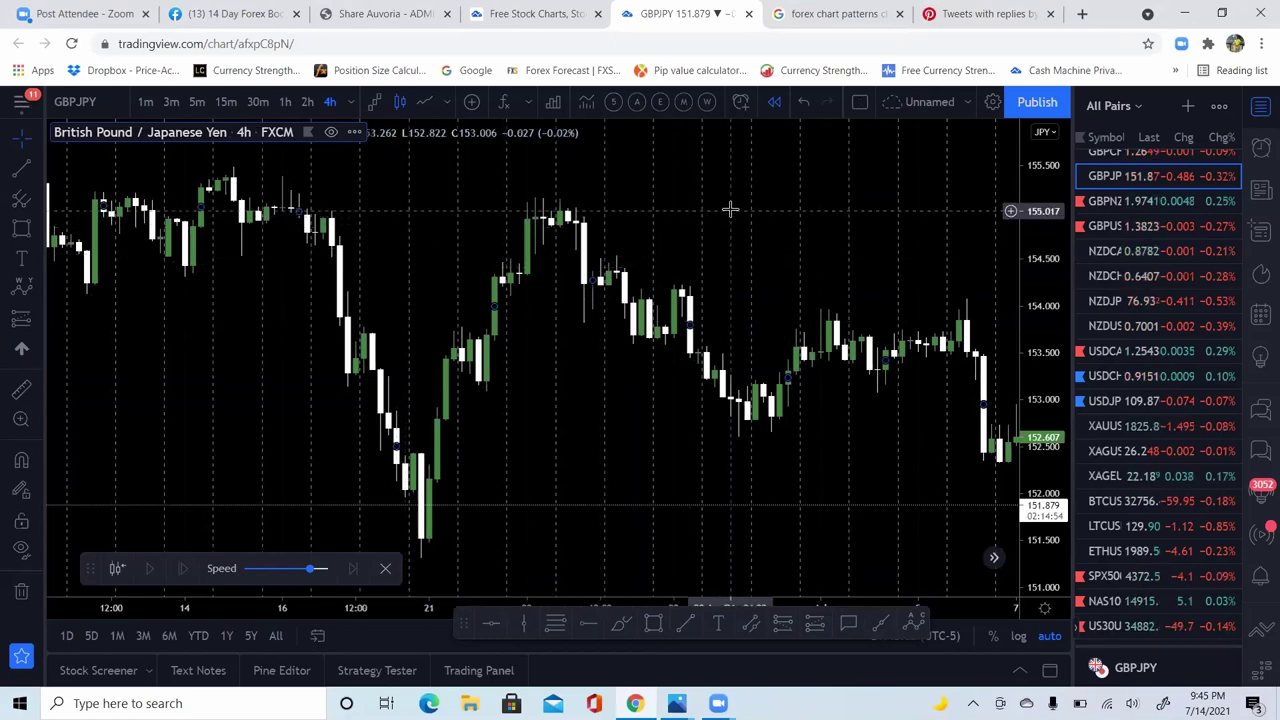
drag(722, 253, 367, 263)
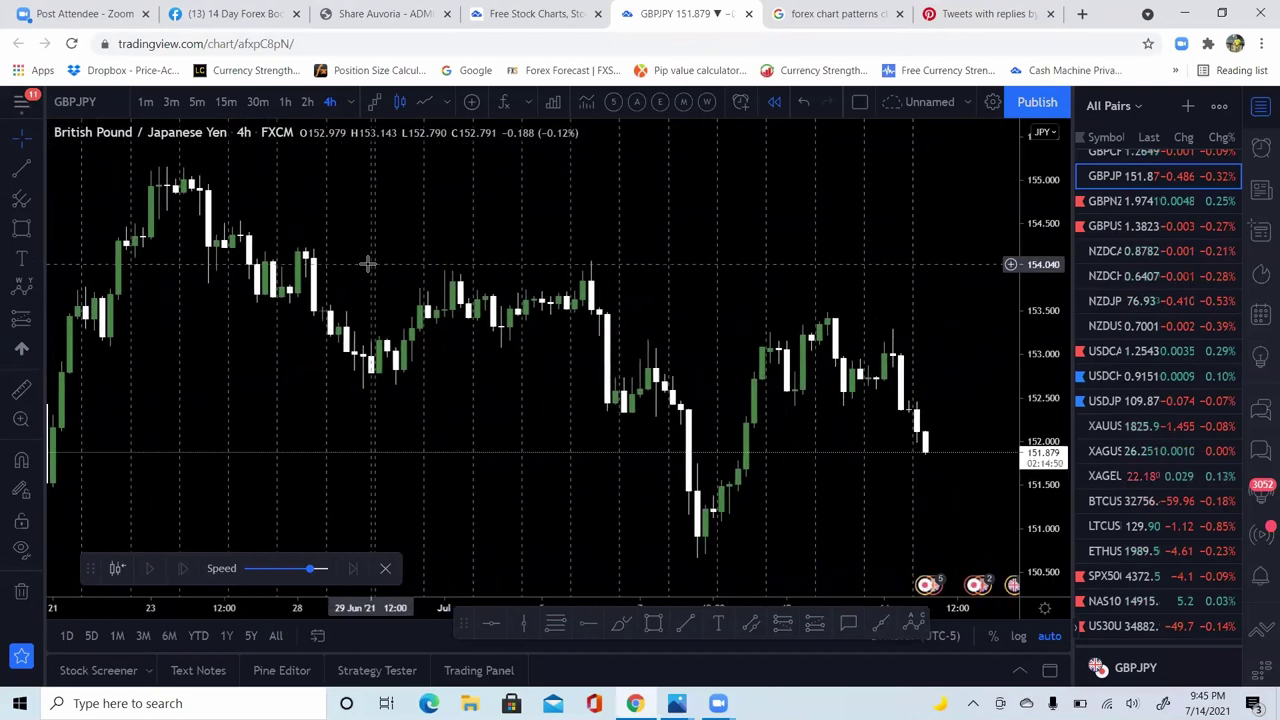
drag(243, 366, 843, 414)
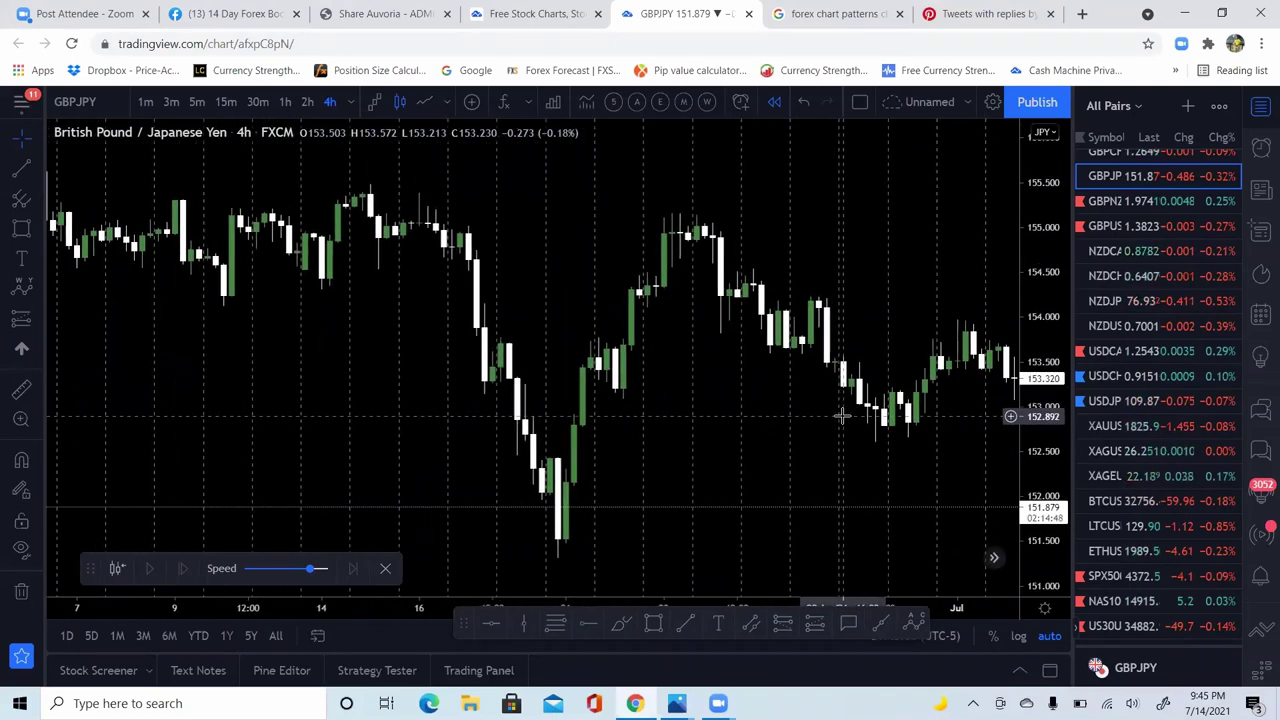
drag(296, 411, 668, 351)
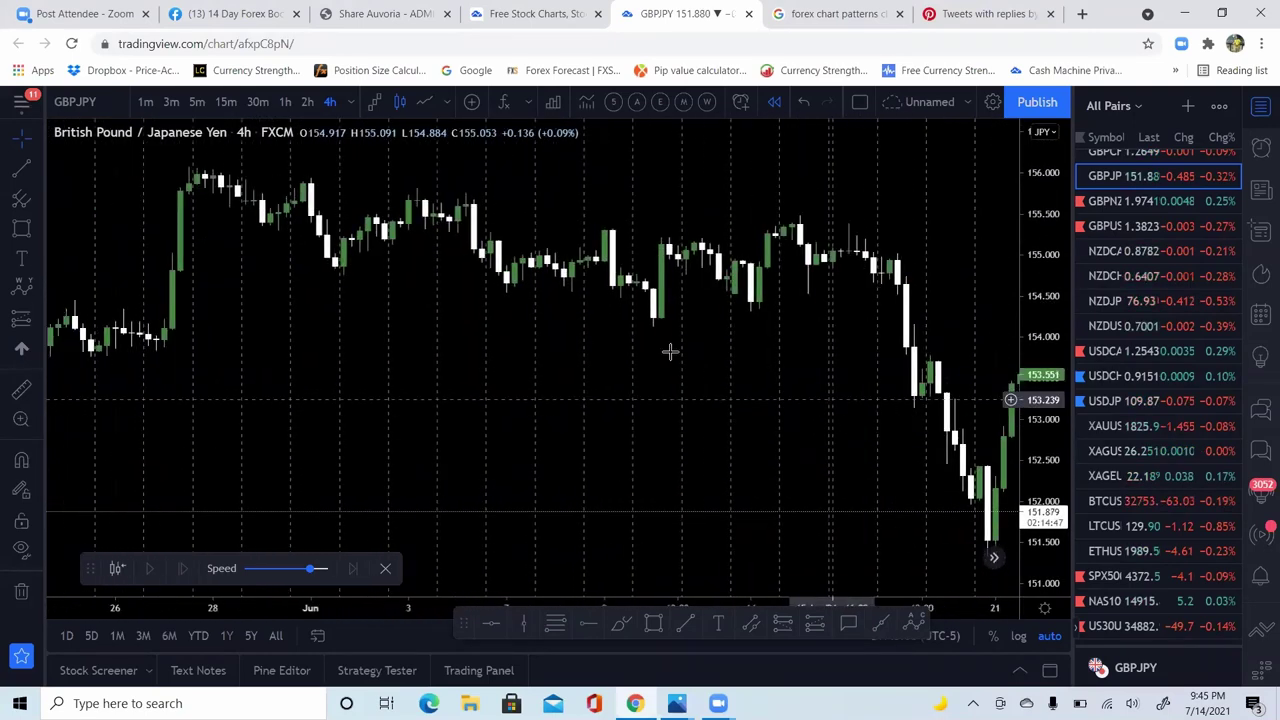
Step: Draw a Head and Shoulders pattern starting 27 May with shoulders at about 153.78 and 153.72, head at about 154.81 and base near 152.58
click(38, 295)
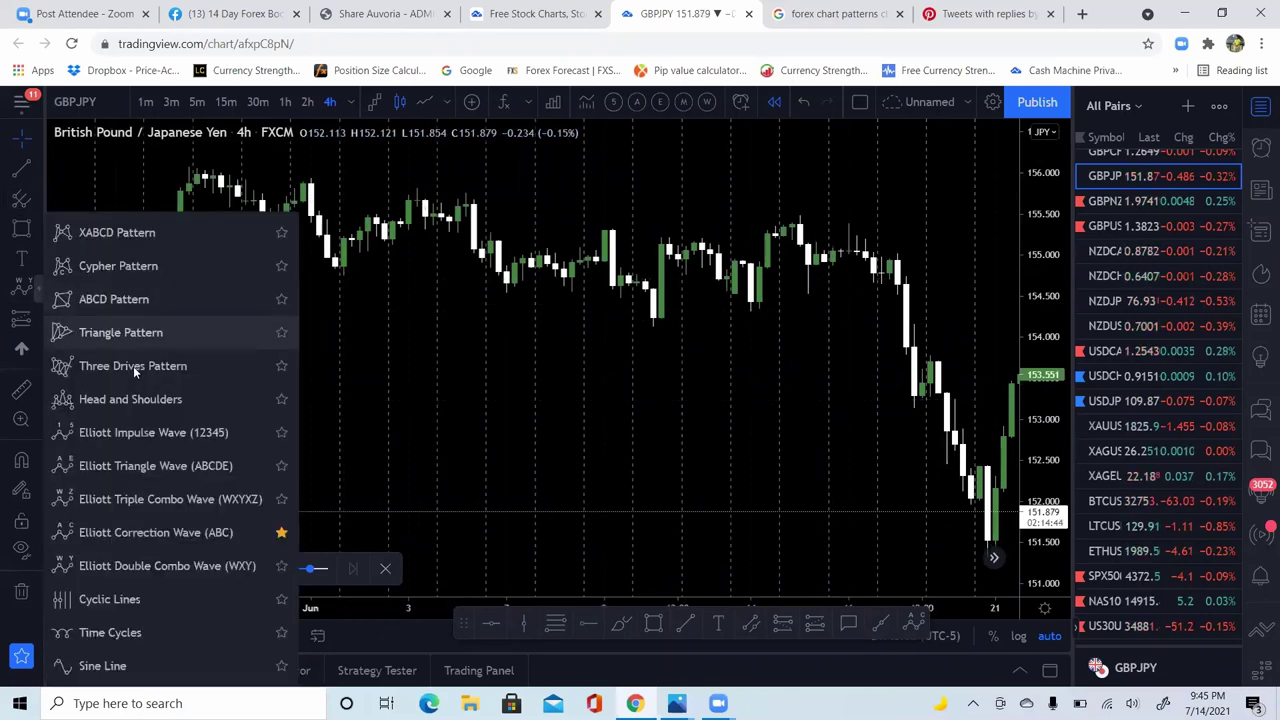
click(134, 404)
click(180, 457)
click(243, 355)
click(310, 453)
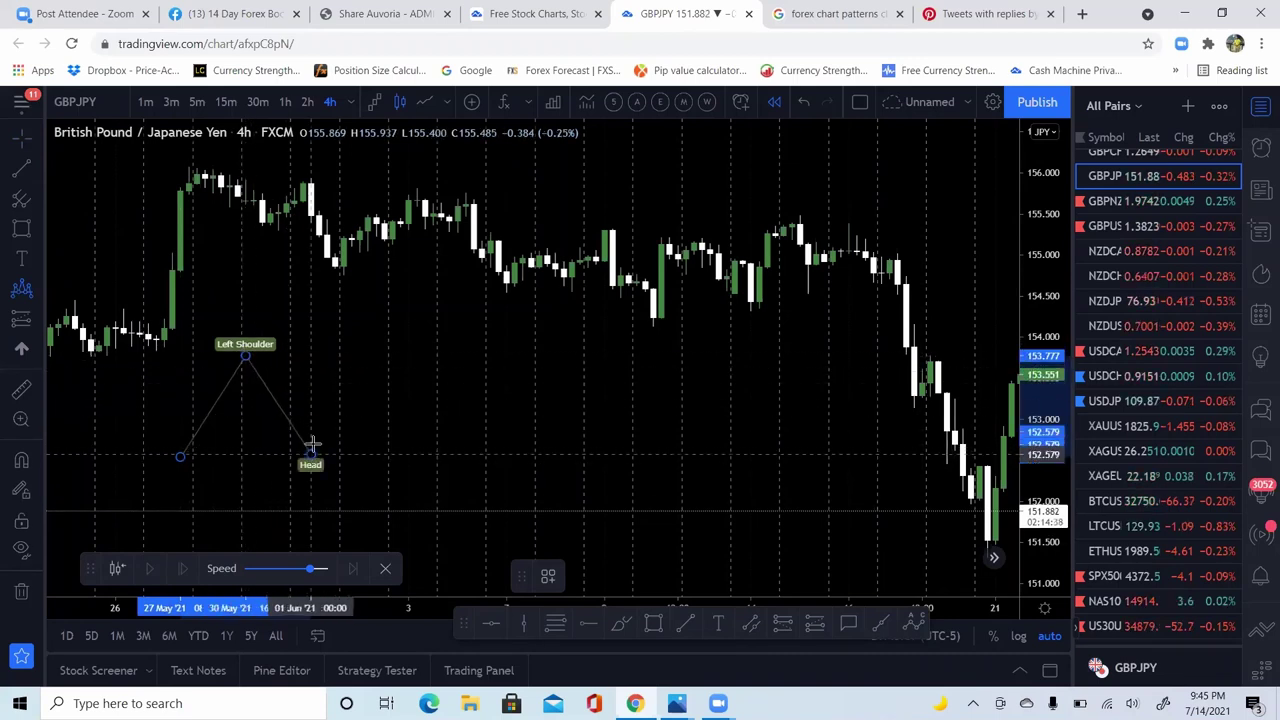
click(376, 274)
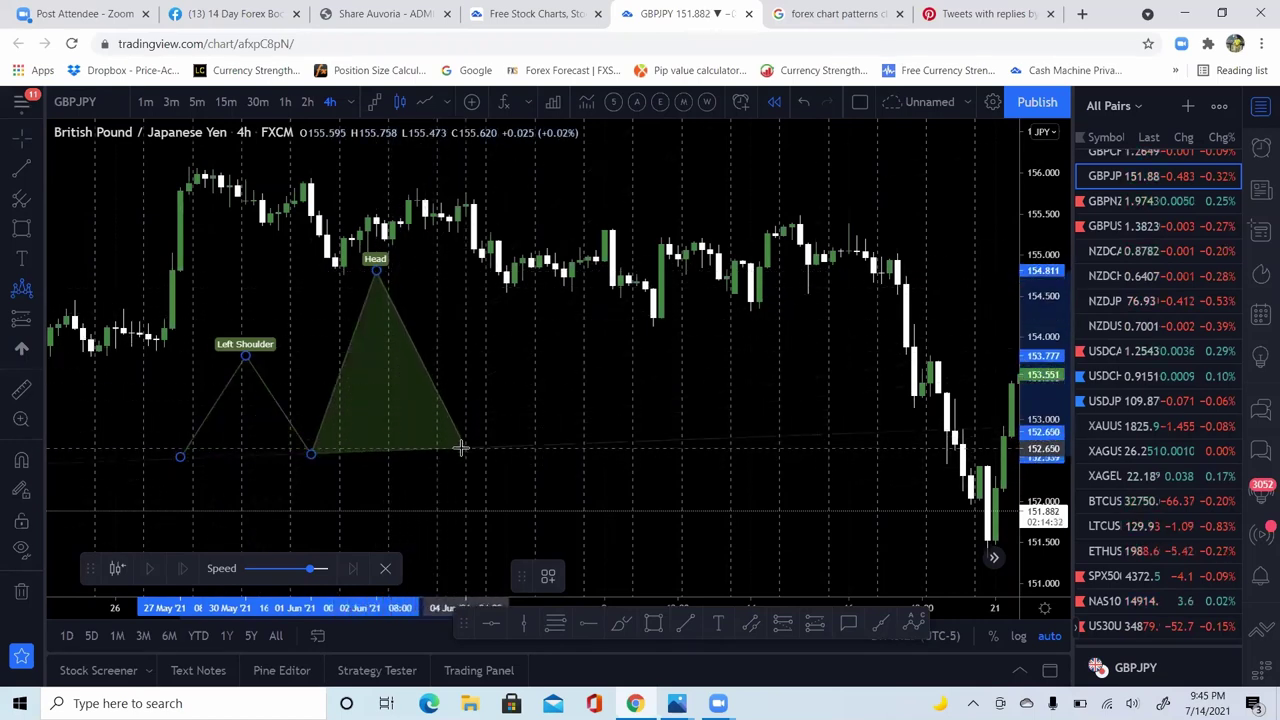
click(464, 453)
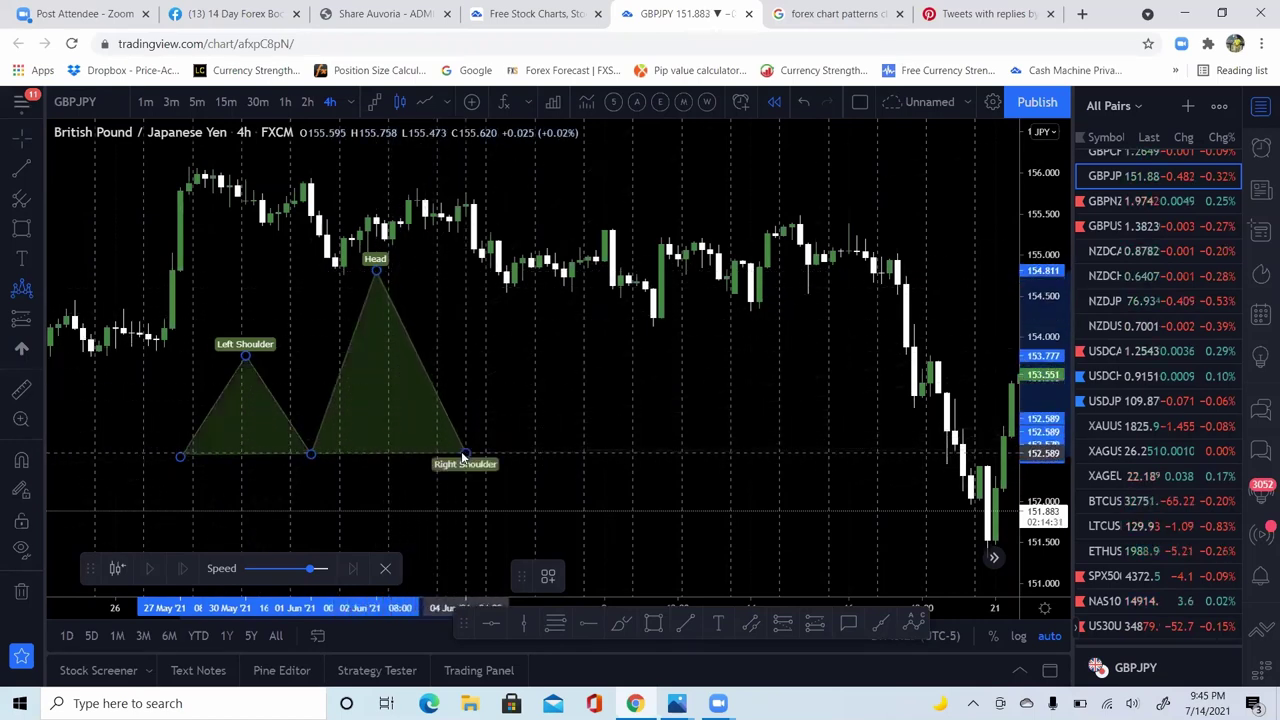
click(533, 360)
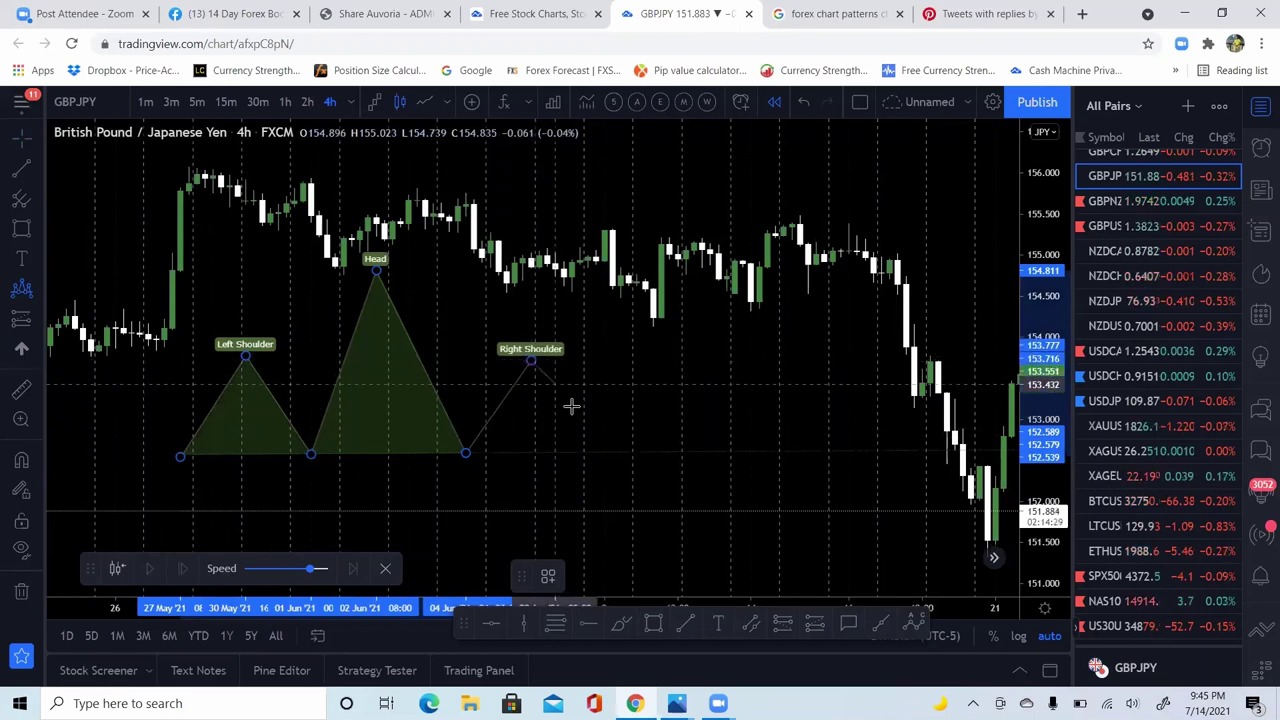
click(594, 453)
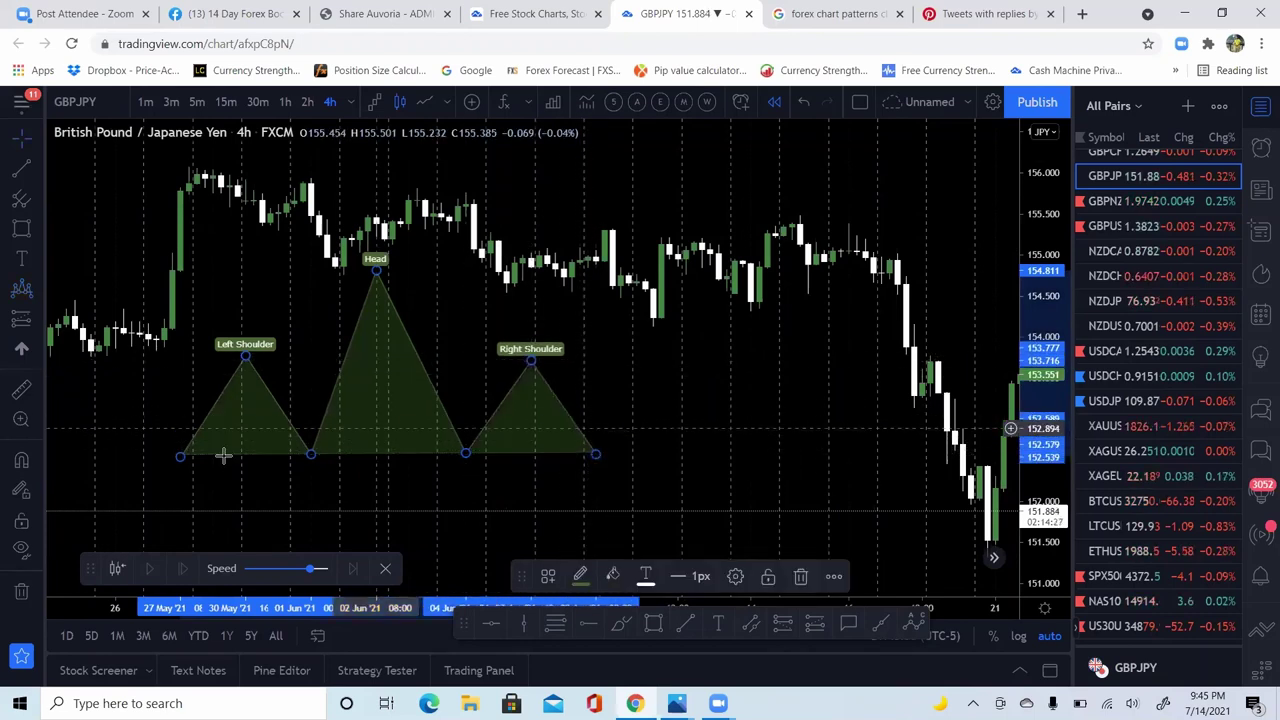
Step: Add the text label "First High" at the left shoulder of the Head and Shoulders pattern
click(22, 259)
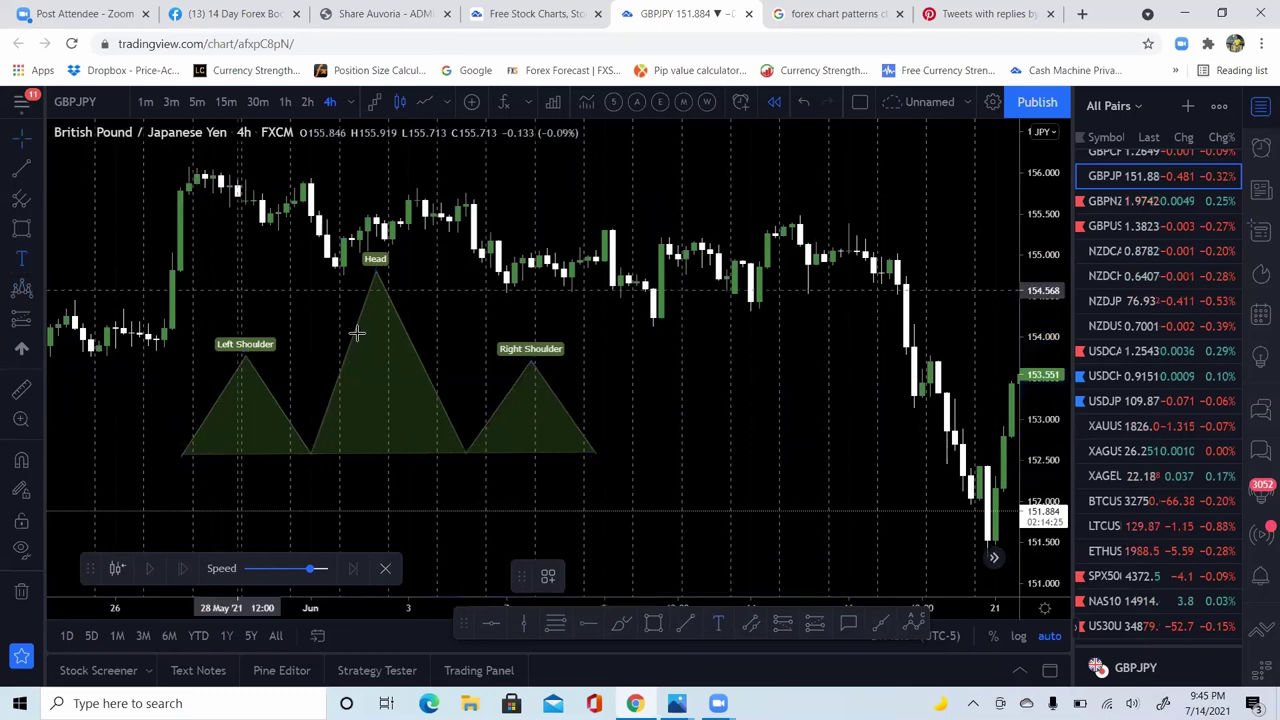
click(222, 333)
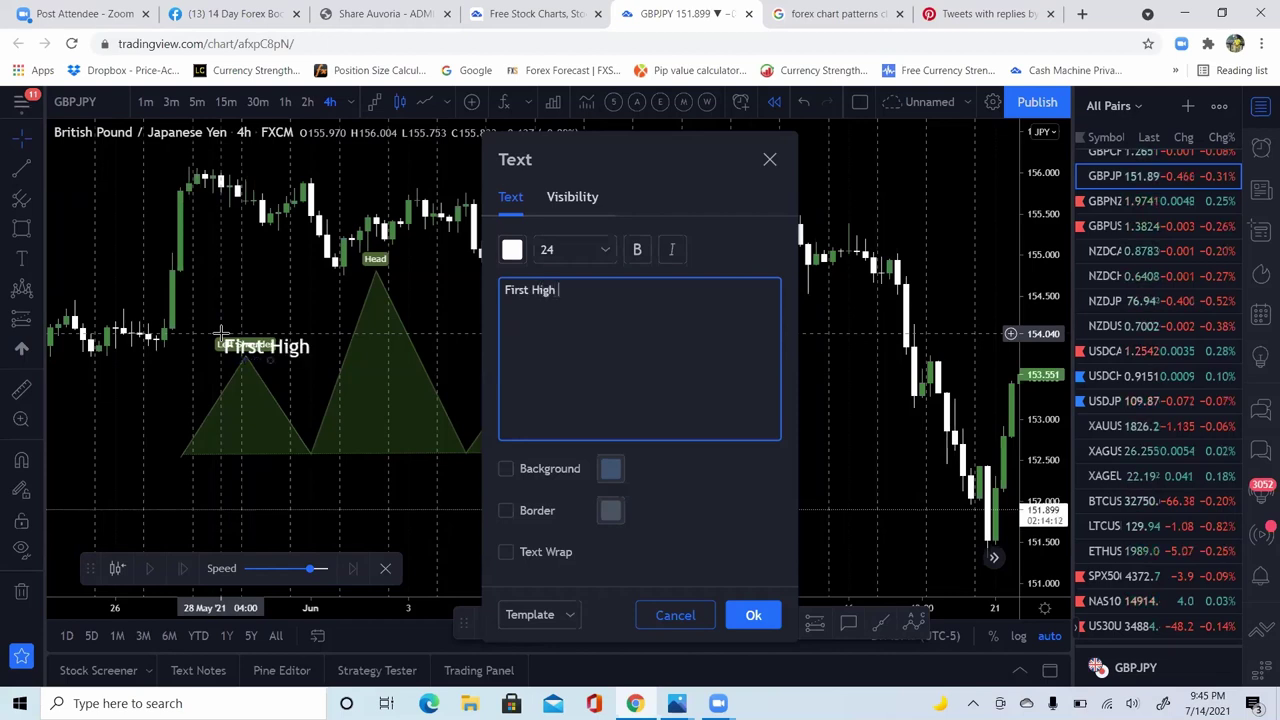
click(760, 610)
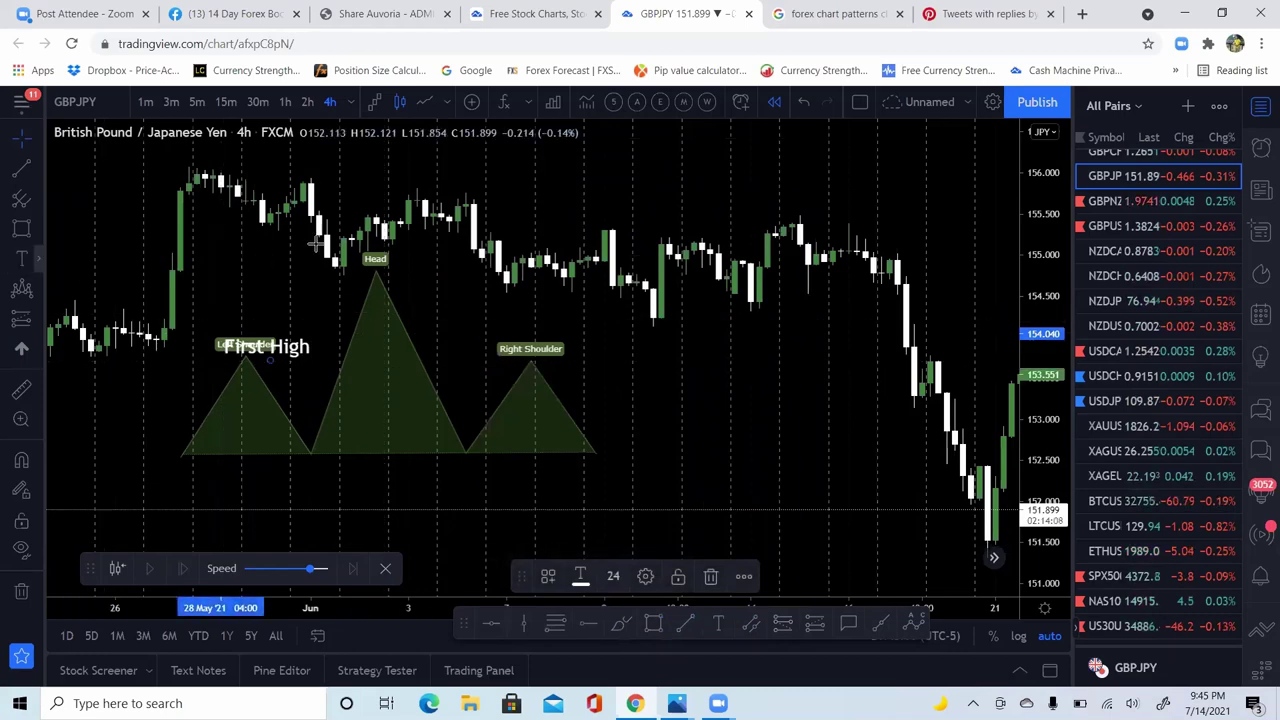
Step: Add the text label "Higher High" at the head of the pattern
click(358, 275)
text(Higher High)
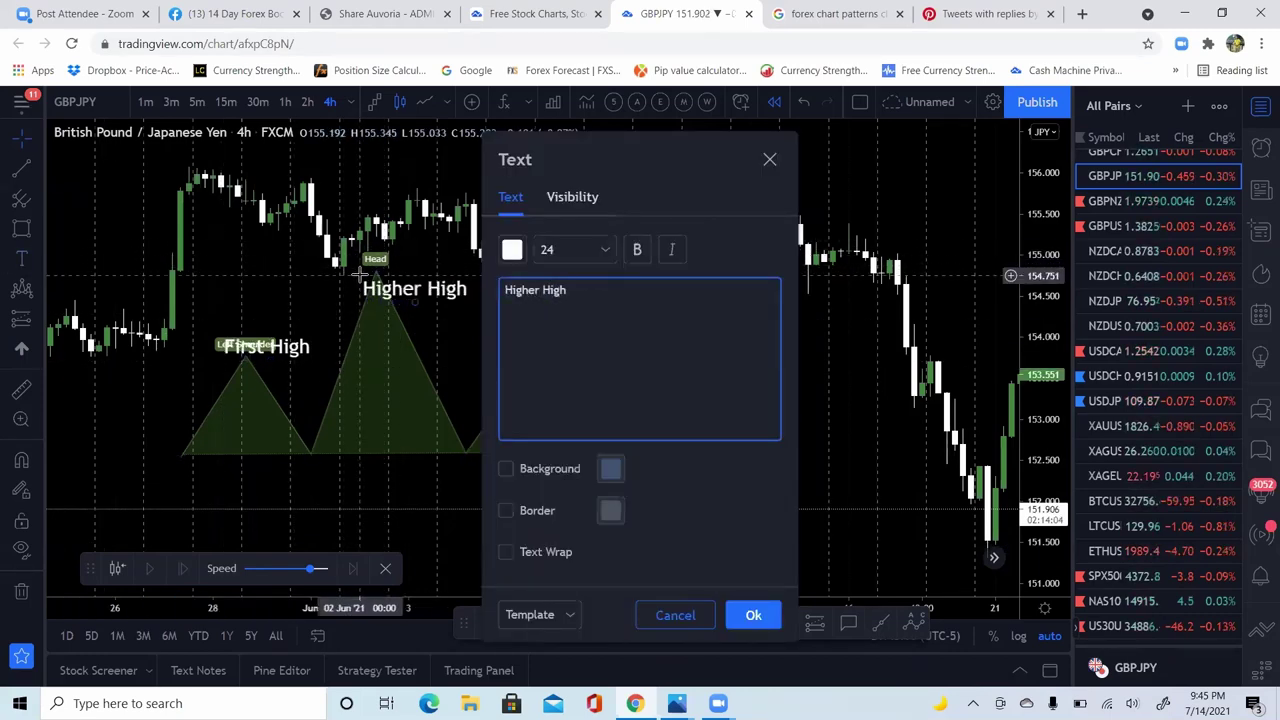
click(753, 614)
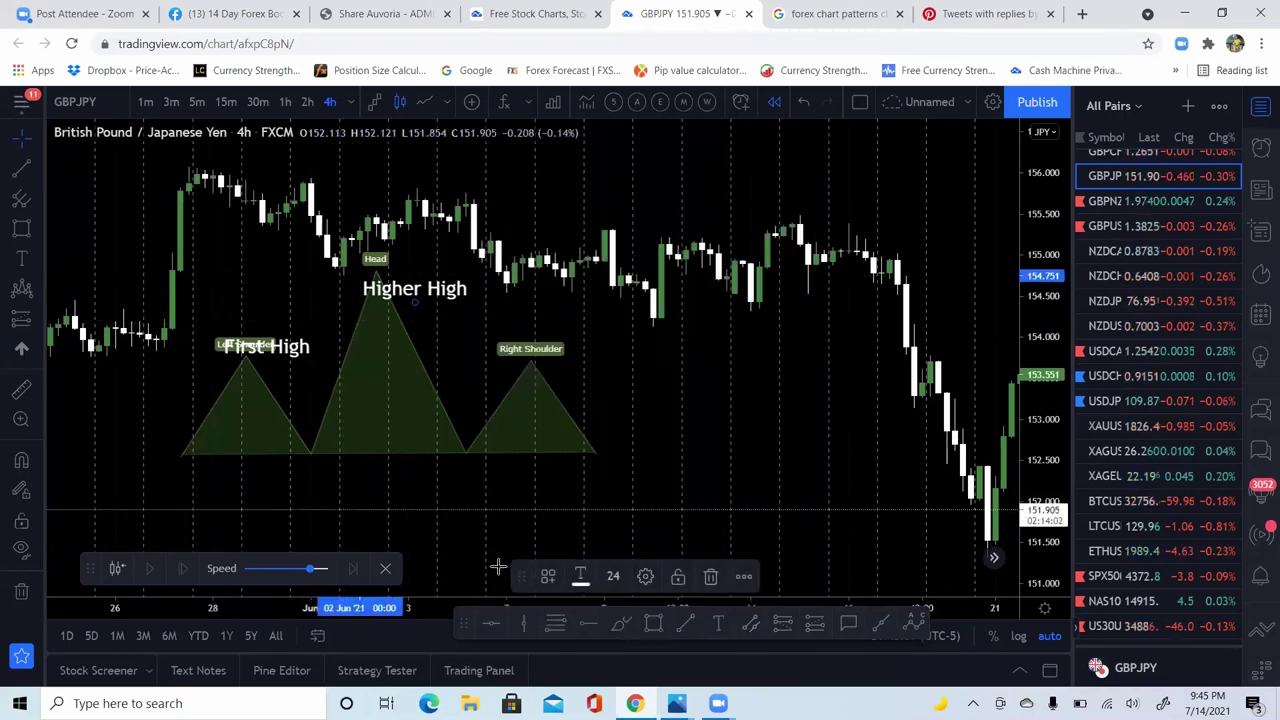
Step: Add the text label "Lower High" at the right shoulder, and move it and the "First High" label above their shoulder peaks
click(22, 262)
click(538, 353)
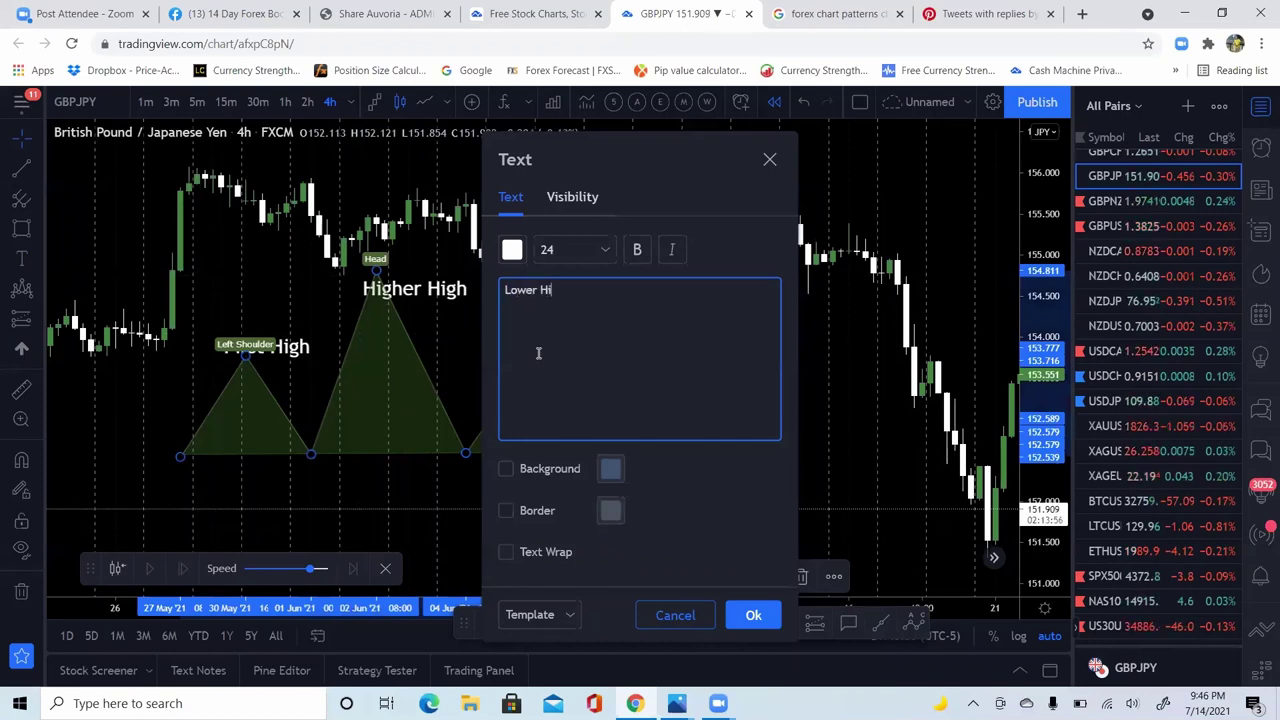
click(757, 612)
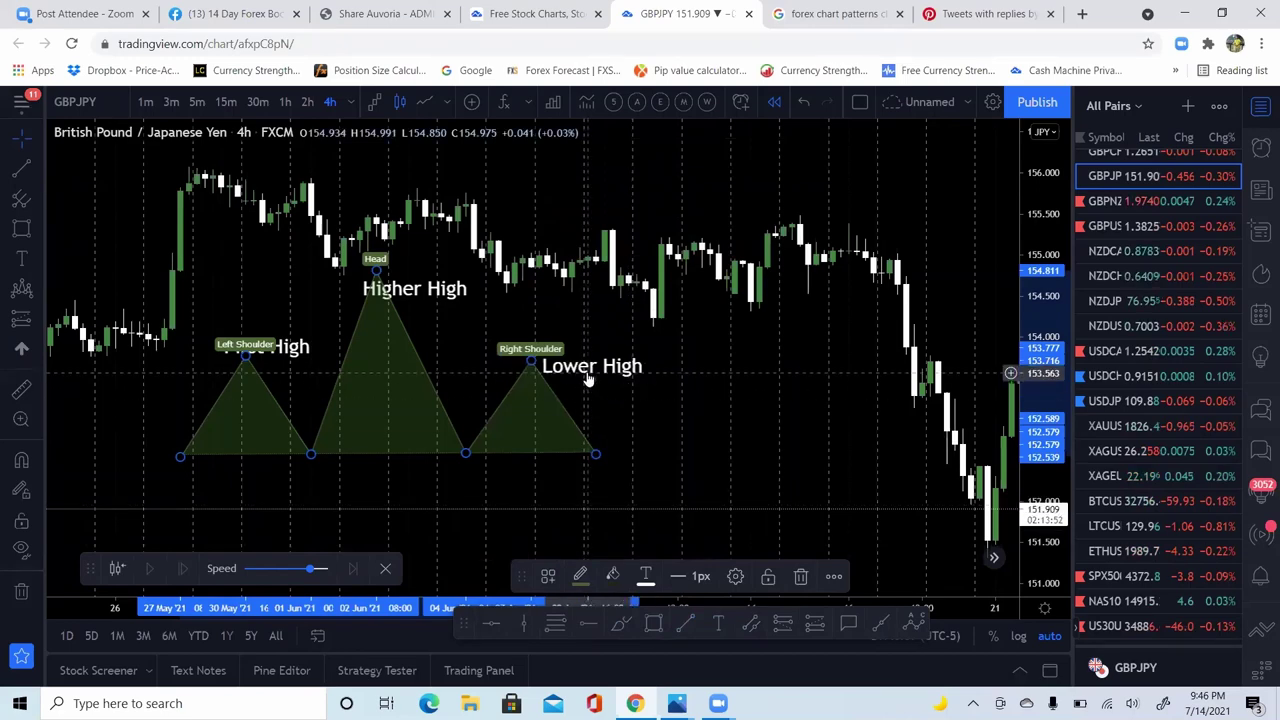
drag(586, 378, 529, 350)
drag(298, 358, 275, 345)
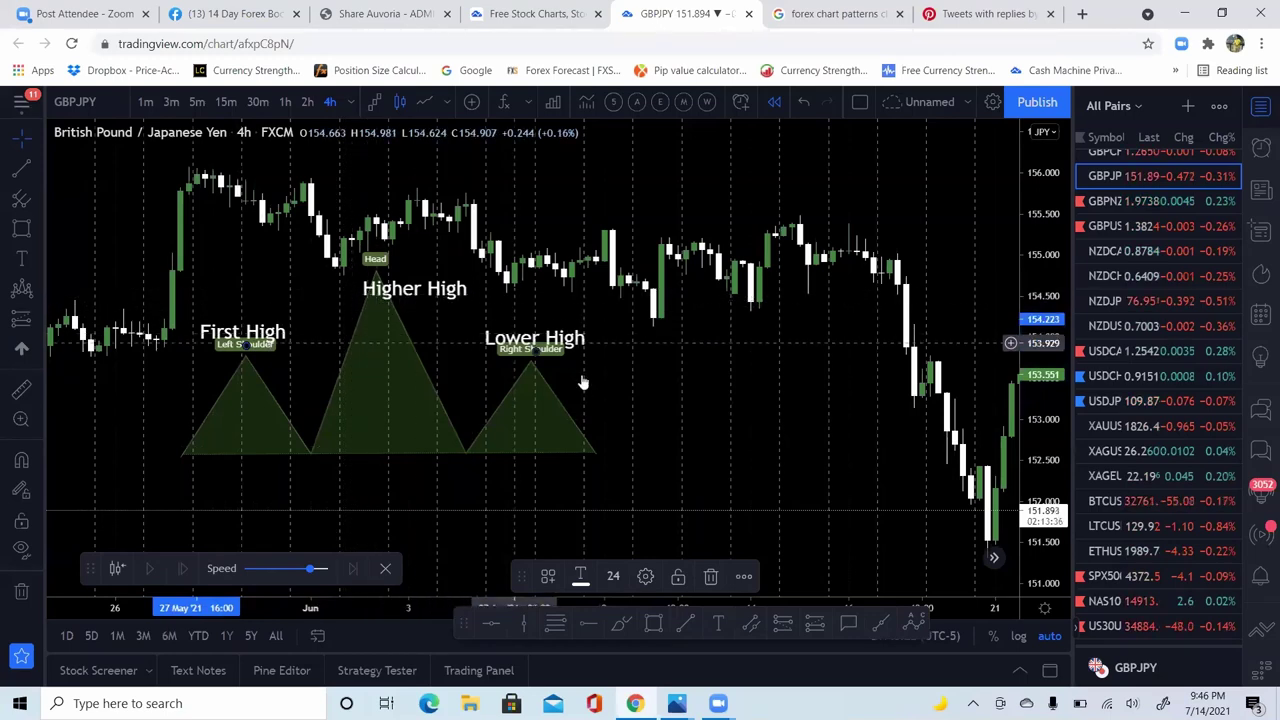
Step: Delete the "Higher High" label from the head of the pattern
click(409, 320)
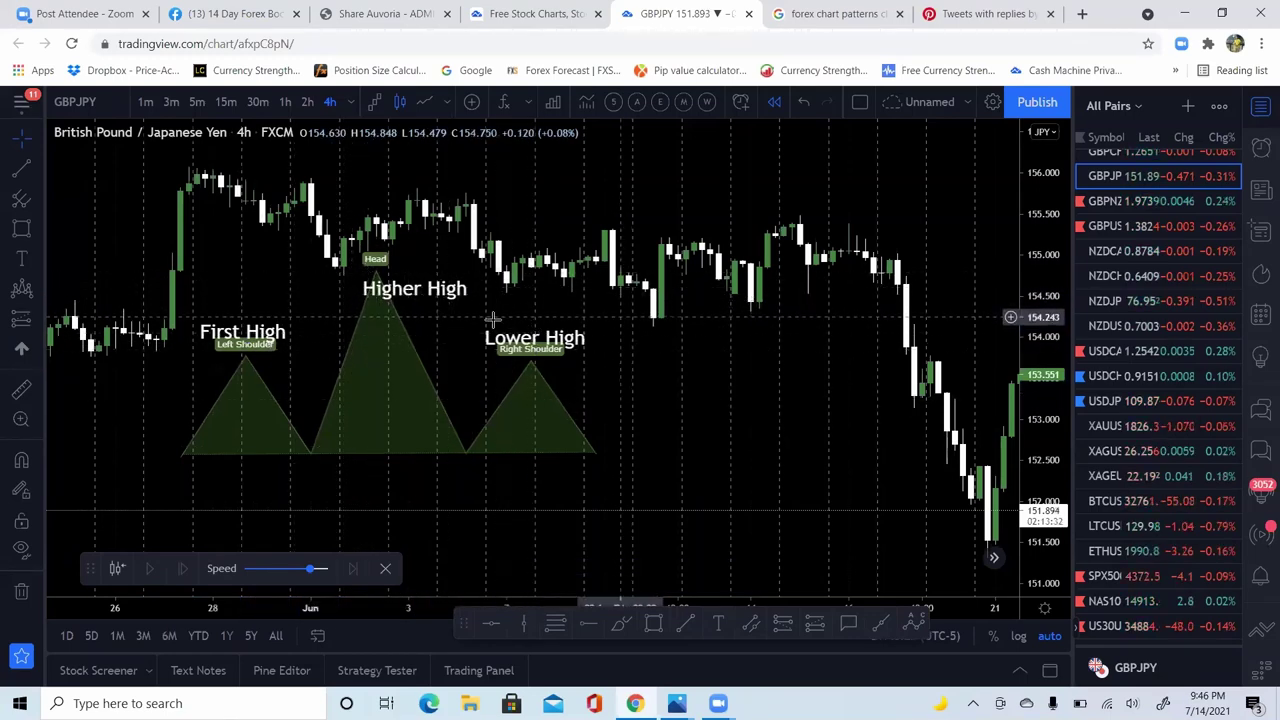
click(408, 300)
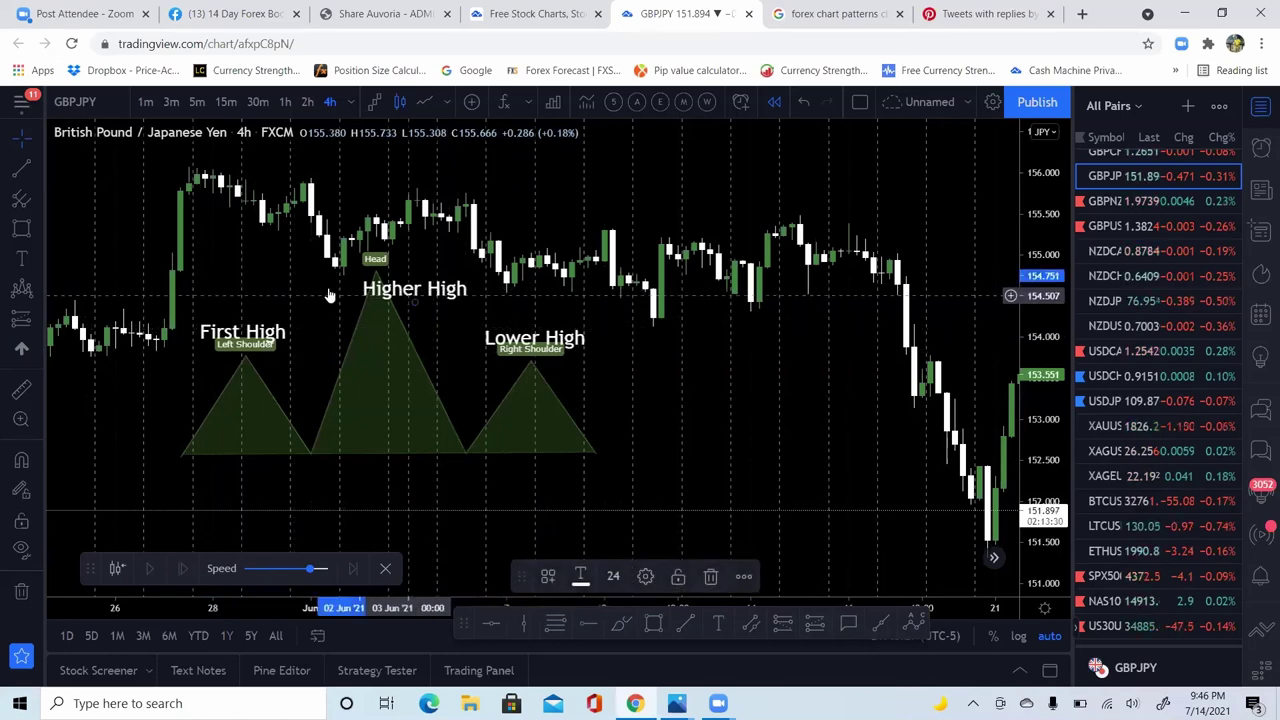
key(Delete)
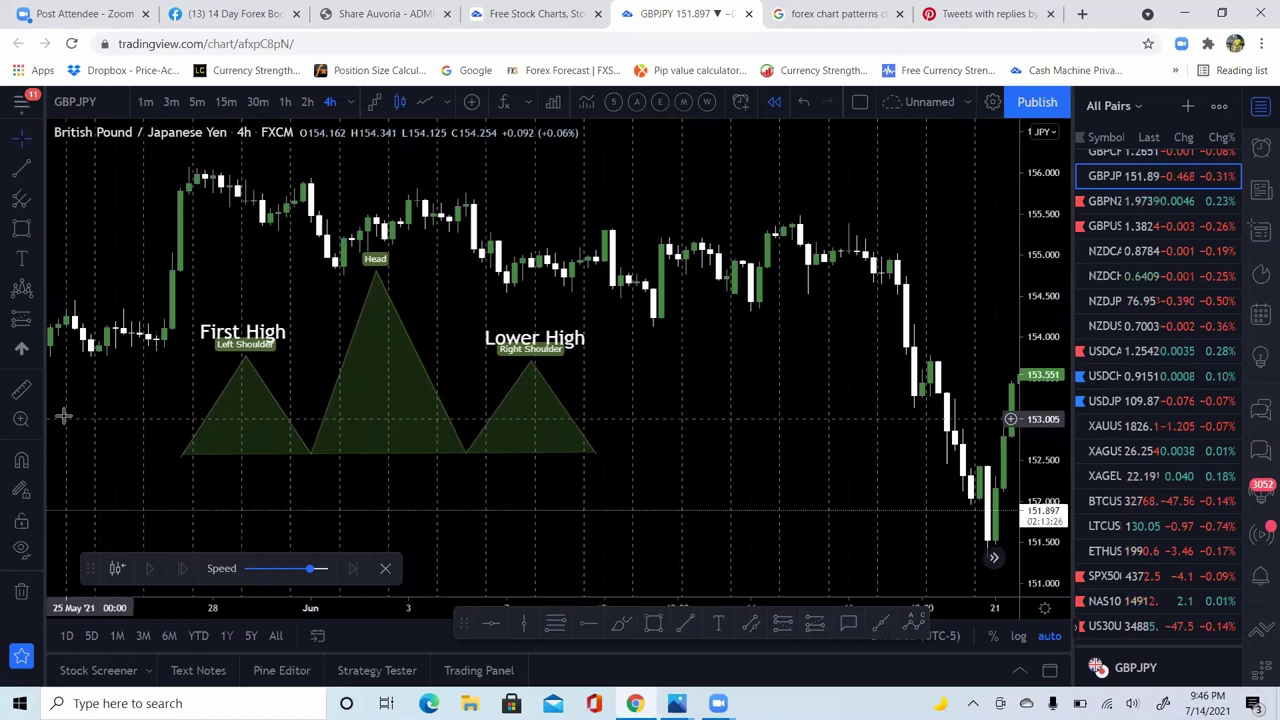
Step: Look back over the GBPJPY candles to the April wedge and switch the chart to the 1-hour timeframe
drag(97, 423, 777, 337)
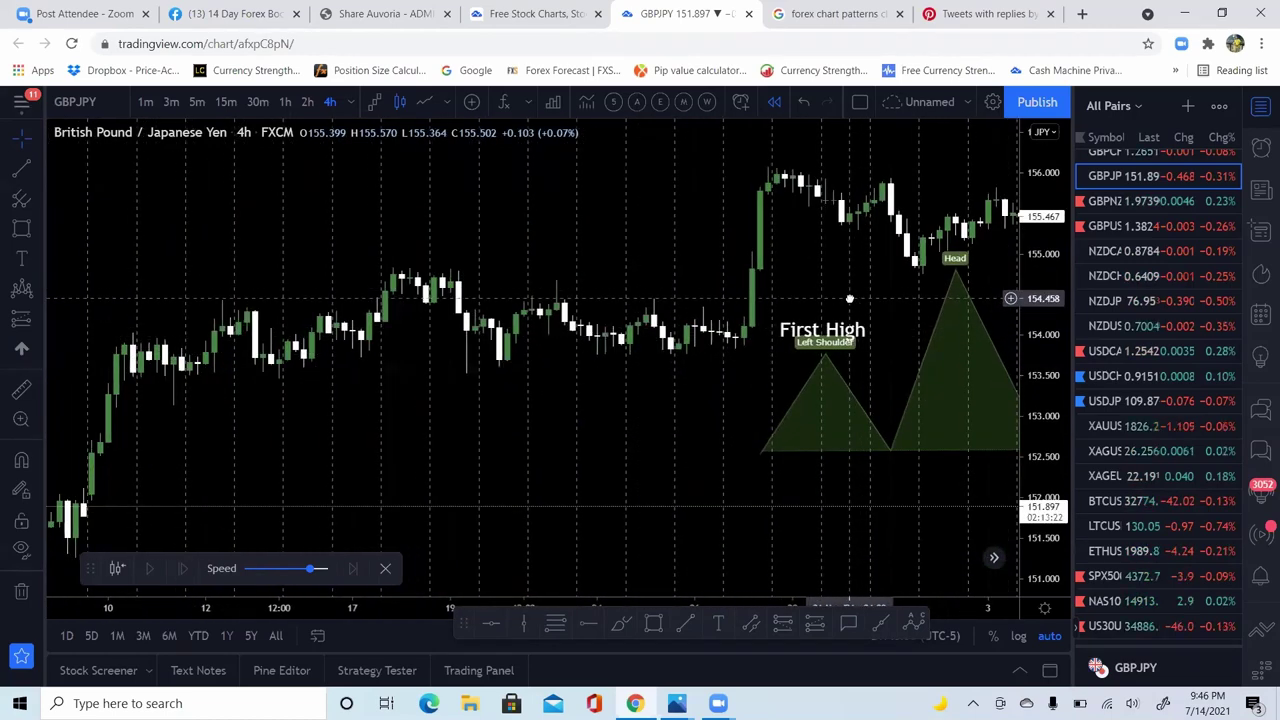
drag(231, 457, 840, 374)
drag(318, 298, 893, 260)
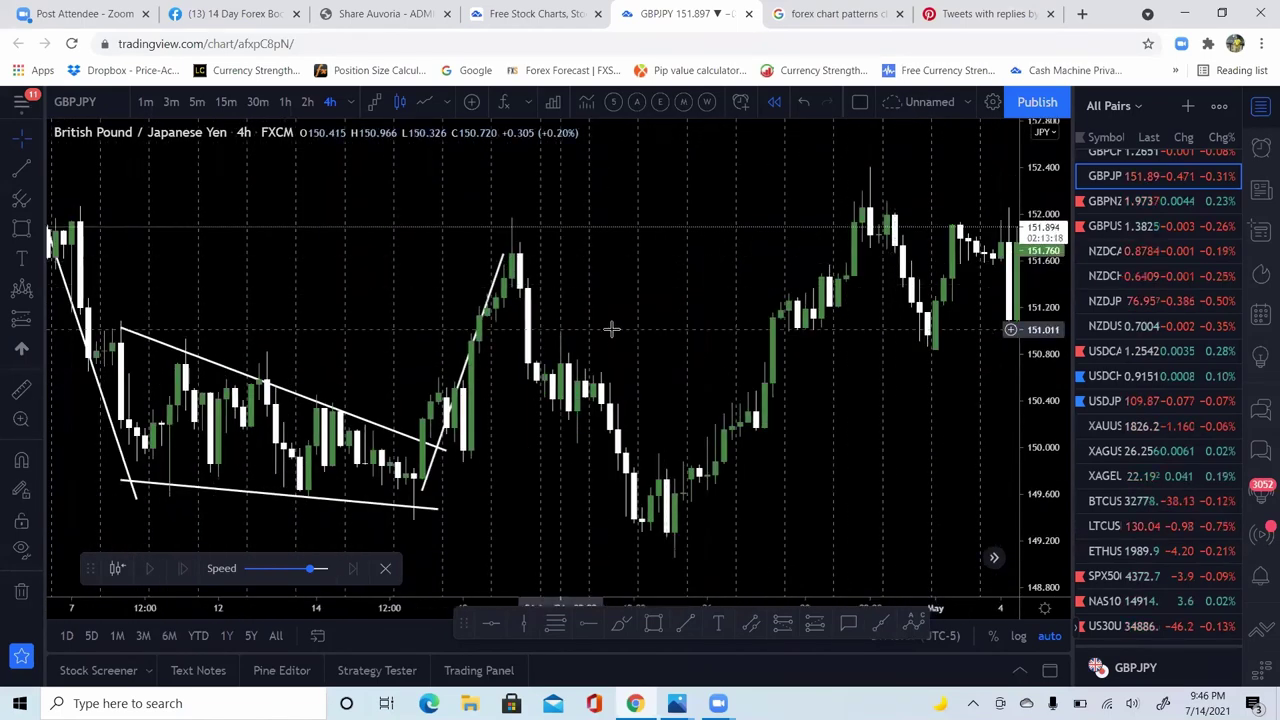
click(285, 103)
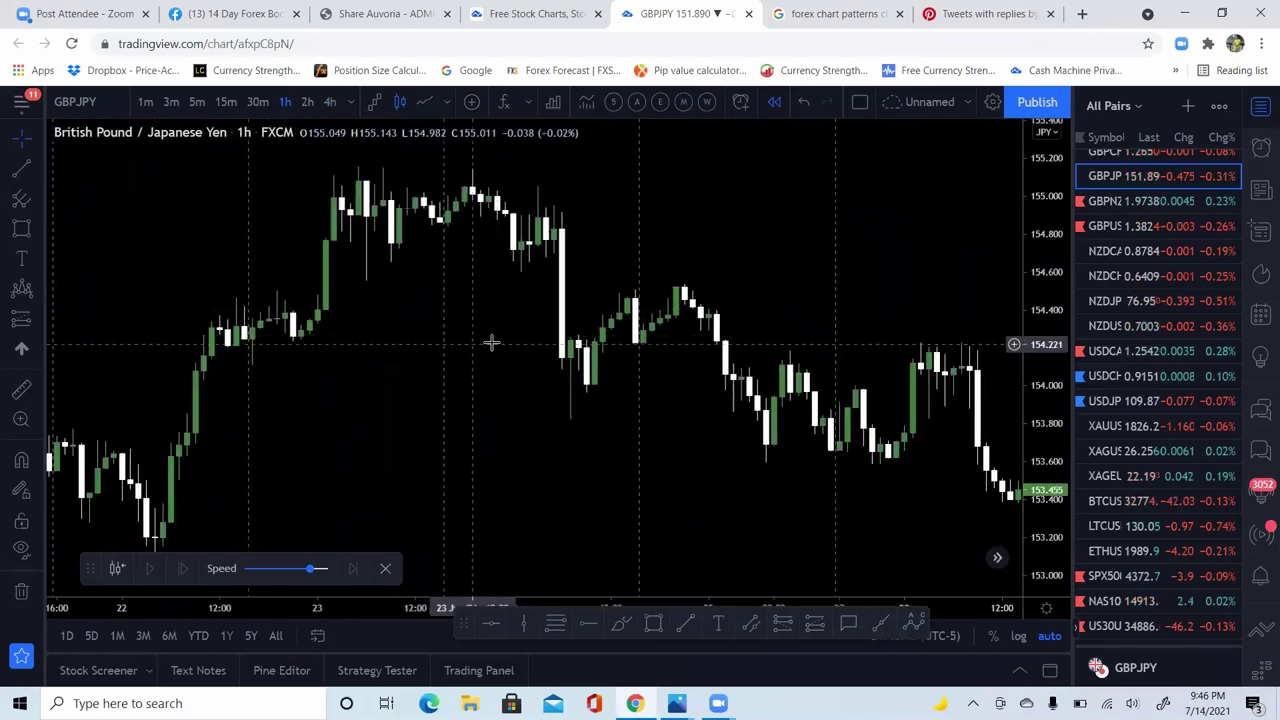
Step: Draw an inverted head-and-shoulders pattern over the GBPJPY lows from 17 June, with shoulders at about 152.28 and 153.13 and the head at about 151.22
drag(466, 343, 771, 343)
drag(292, 302, 731, 274)
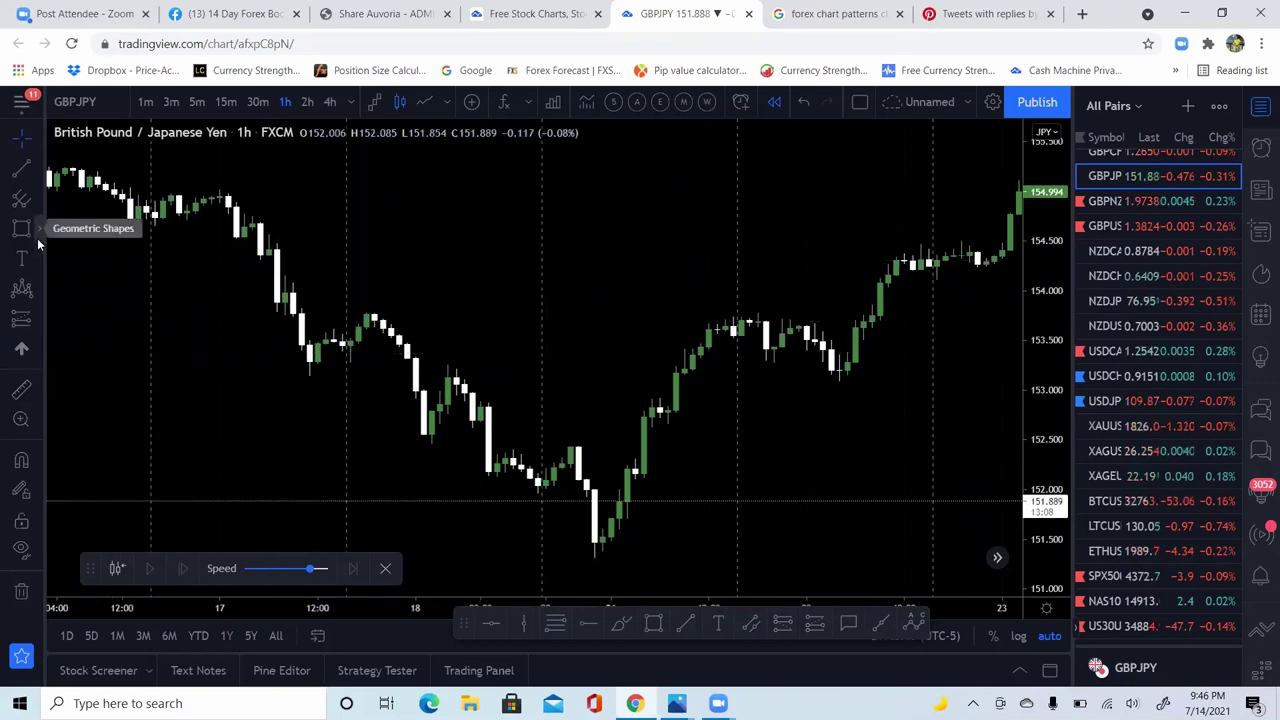
click(21, 288)
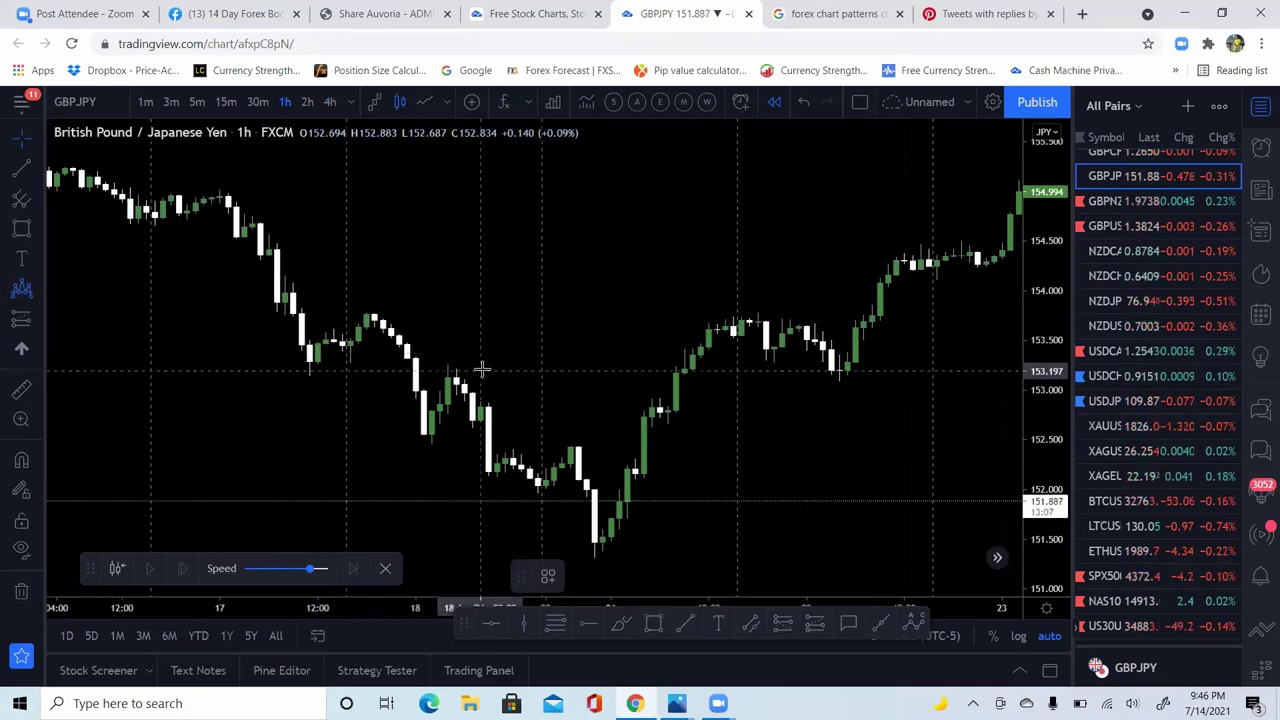
click(367, 321)
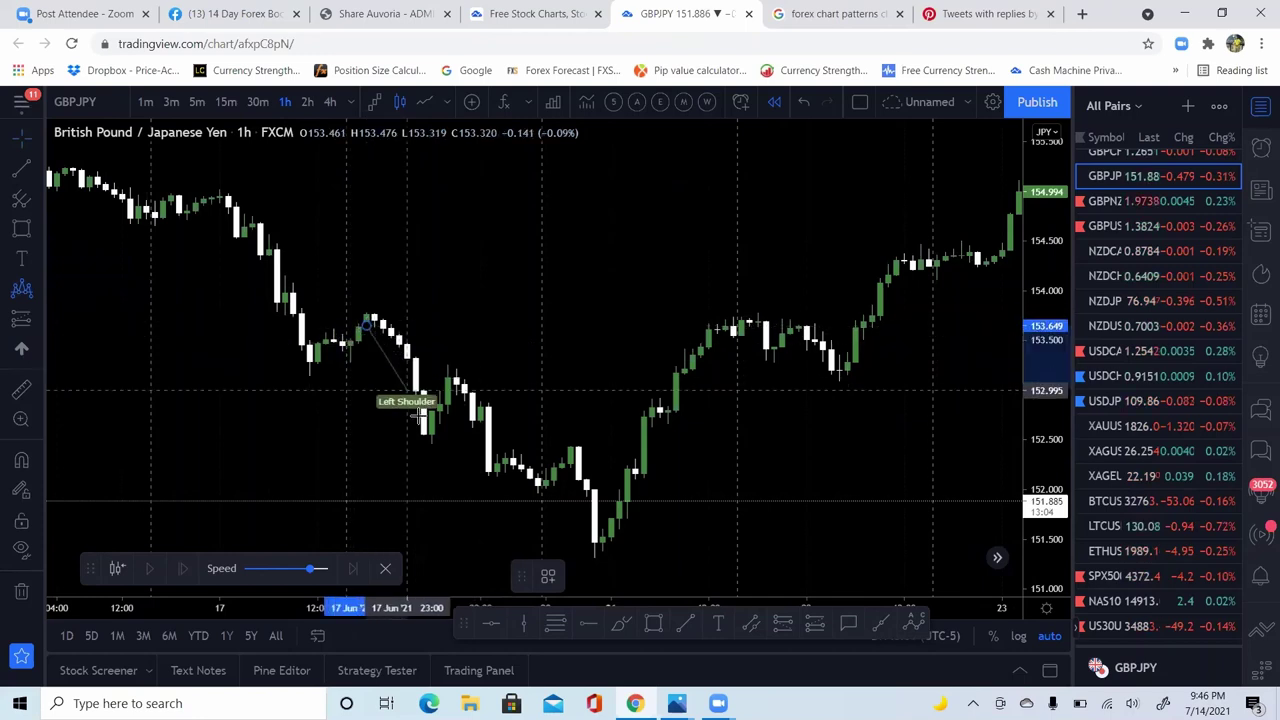
click(432, 463)
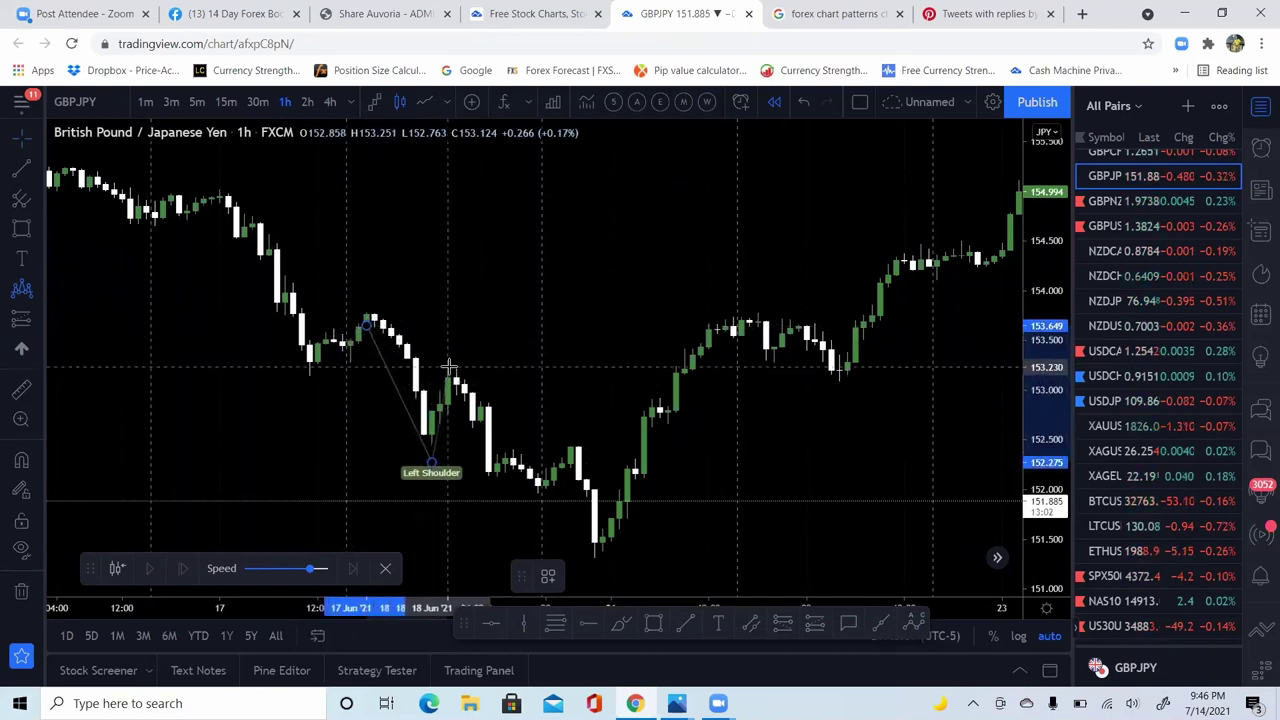
click(455, 356)
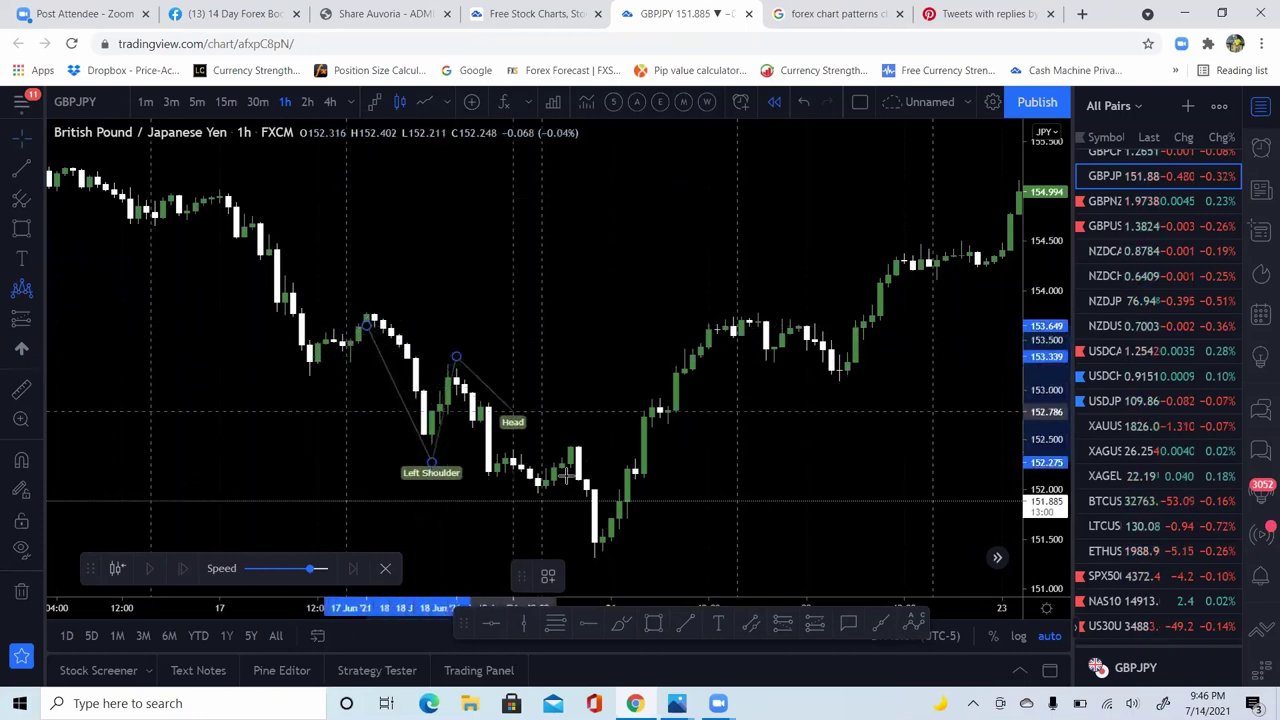
click(601, 566)
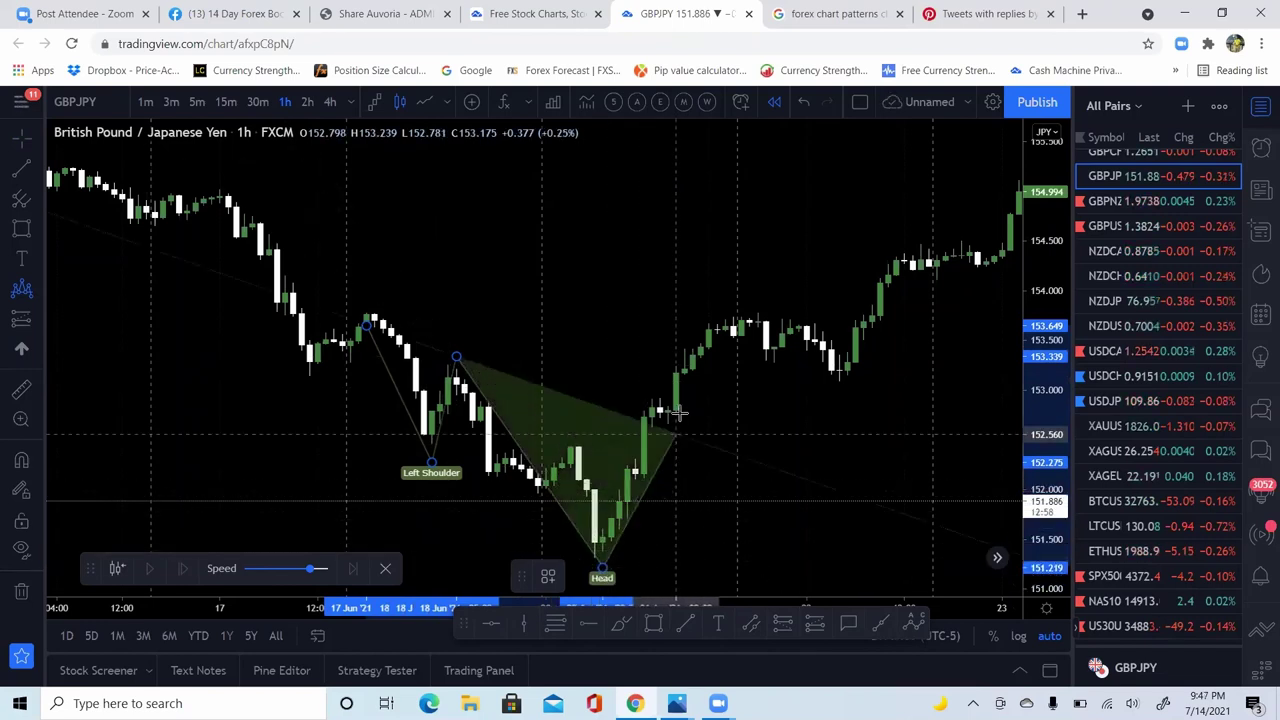
click(708, 338)
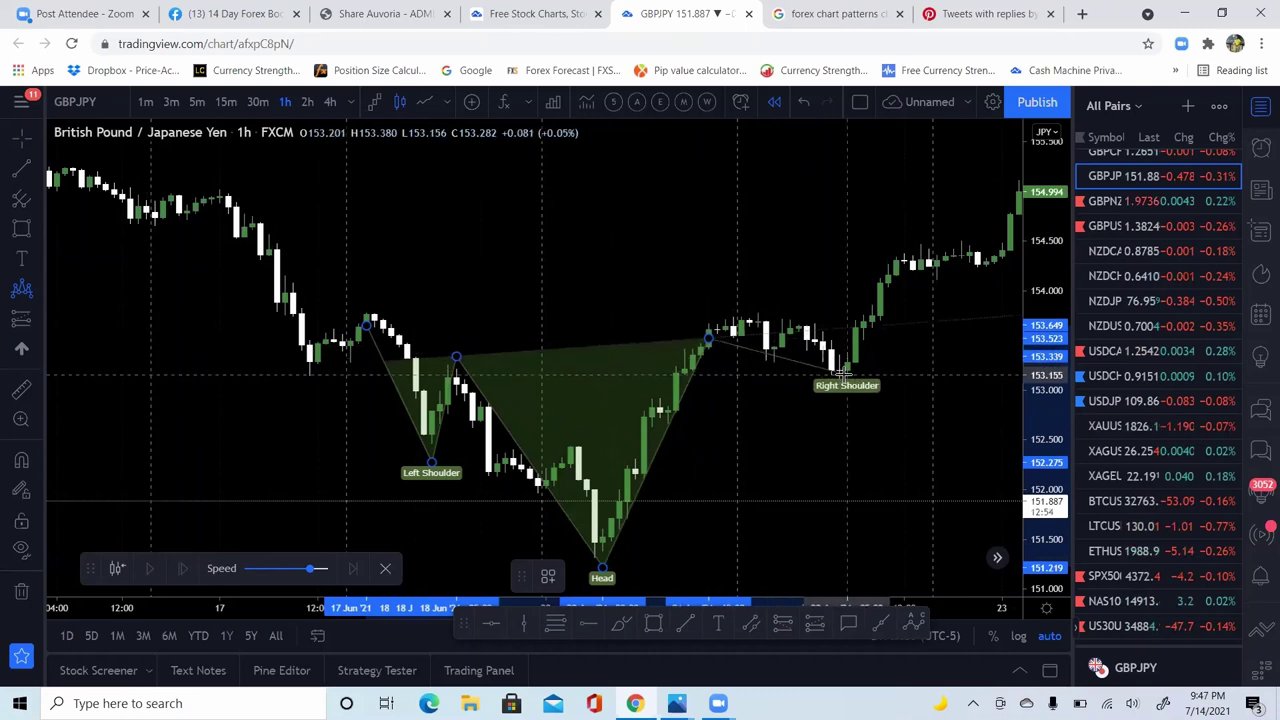
click(845, 376)
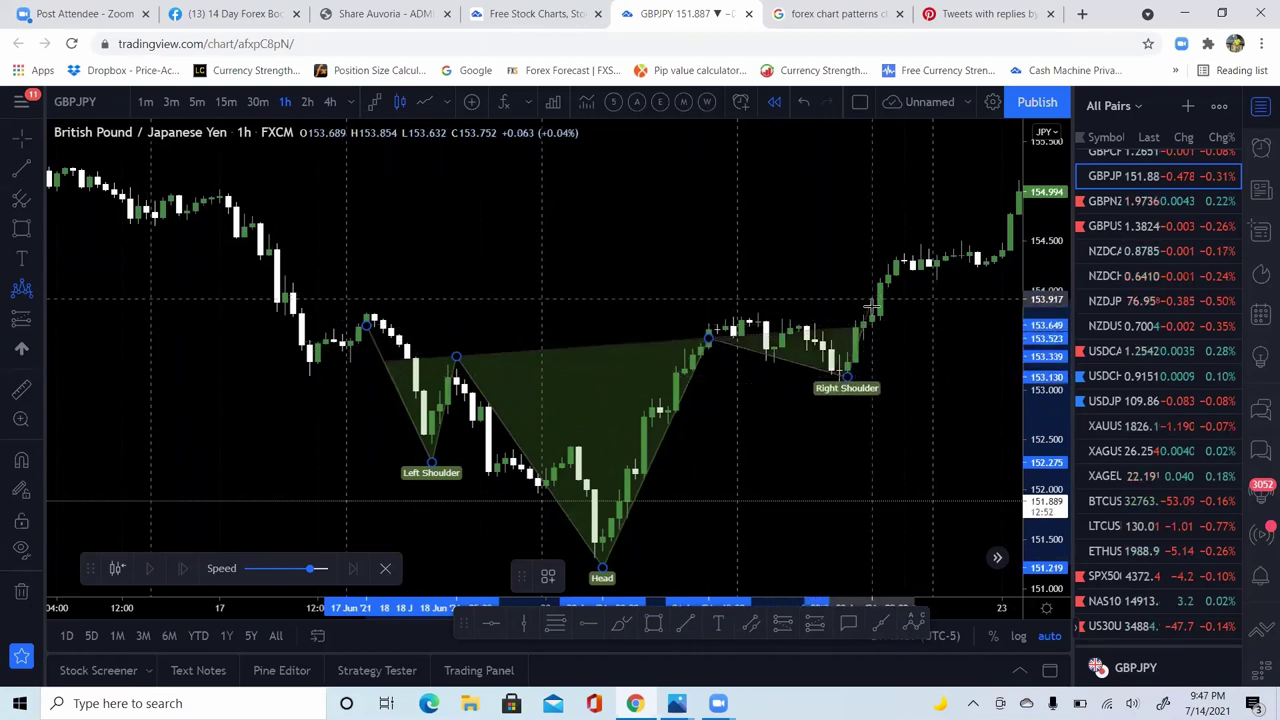
click(872, 308)
click(586, 285)
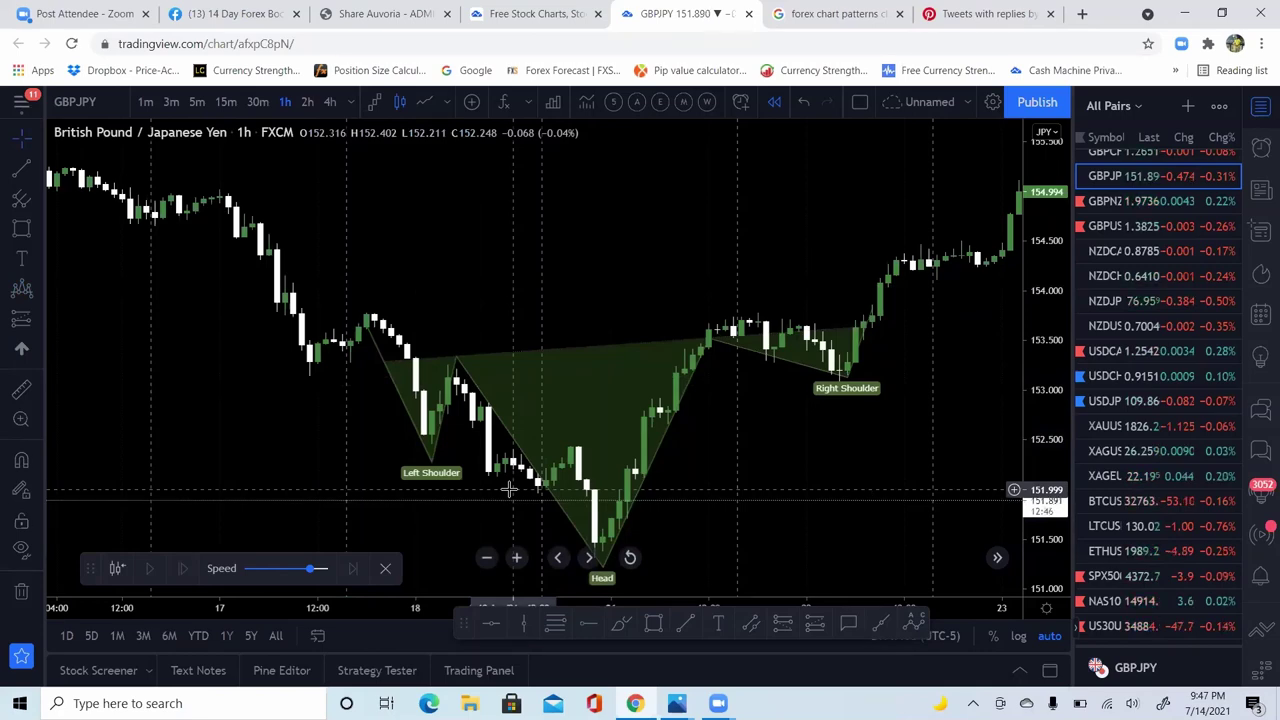
Step: Draw a head-and-shoulders pattern over the 10–16 June highs, with shoulders at about 155.17 and 155.36 and the head at about 155.49
drag(240, 386, 540, 313)
drag(683, 366, 800, 377)
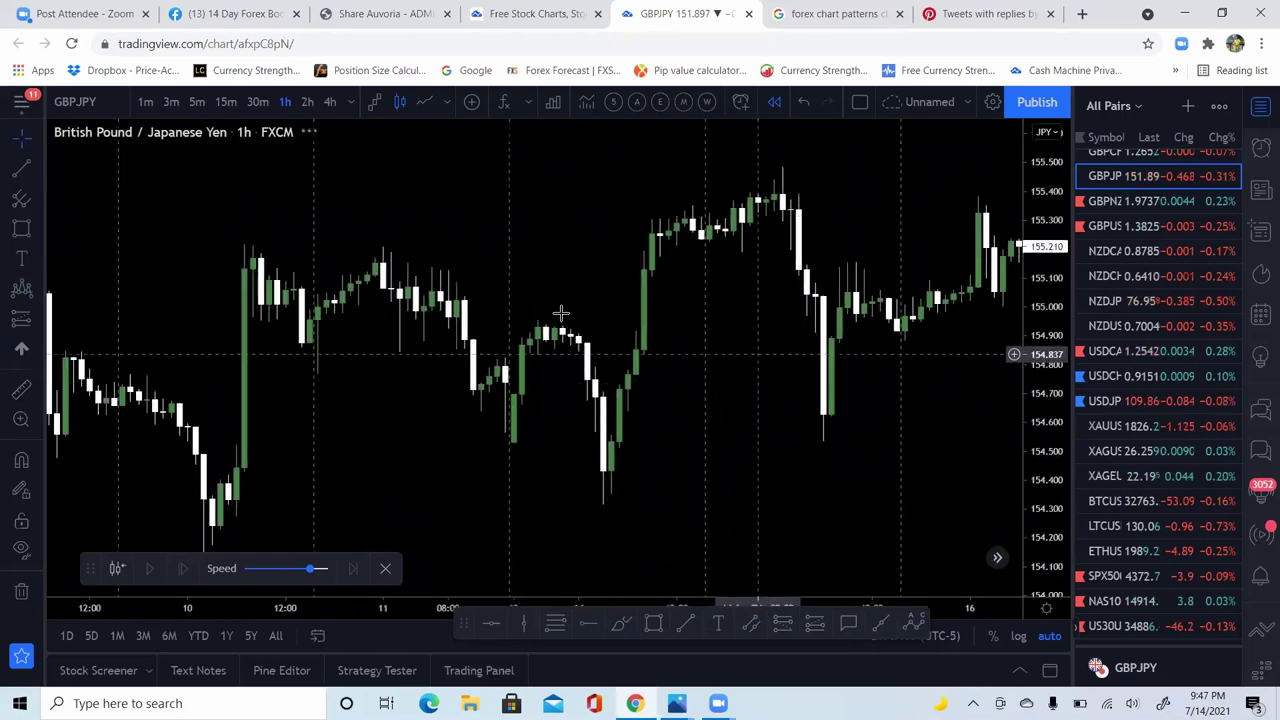
drag(720, 303, 500, 294)
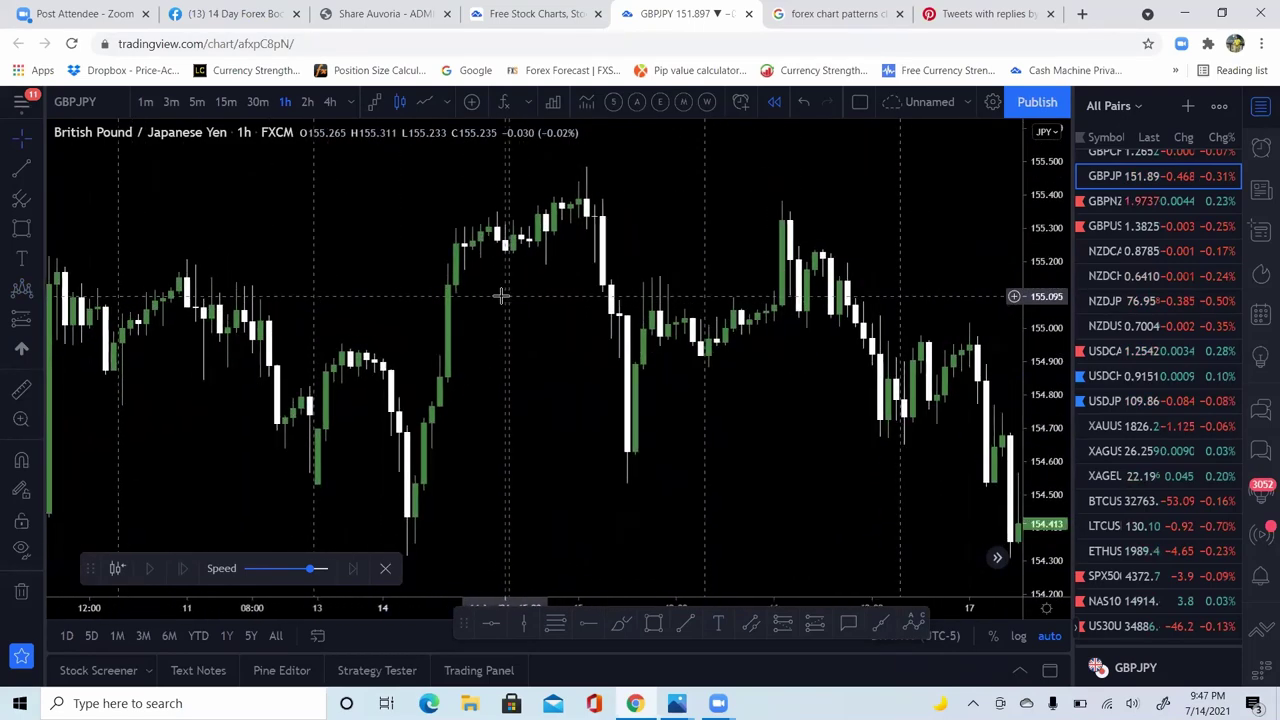
click(21, 288)
click(48, 500)
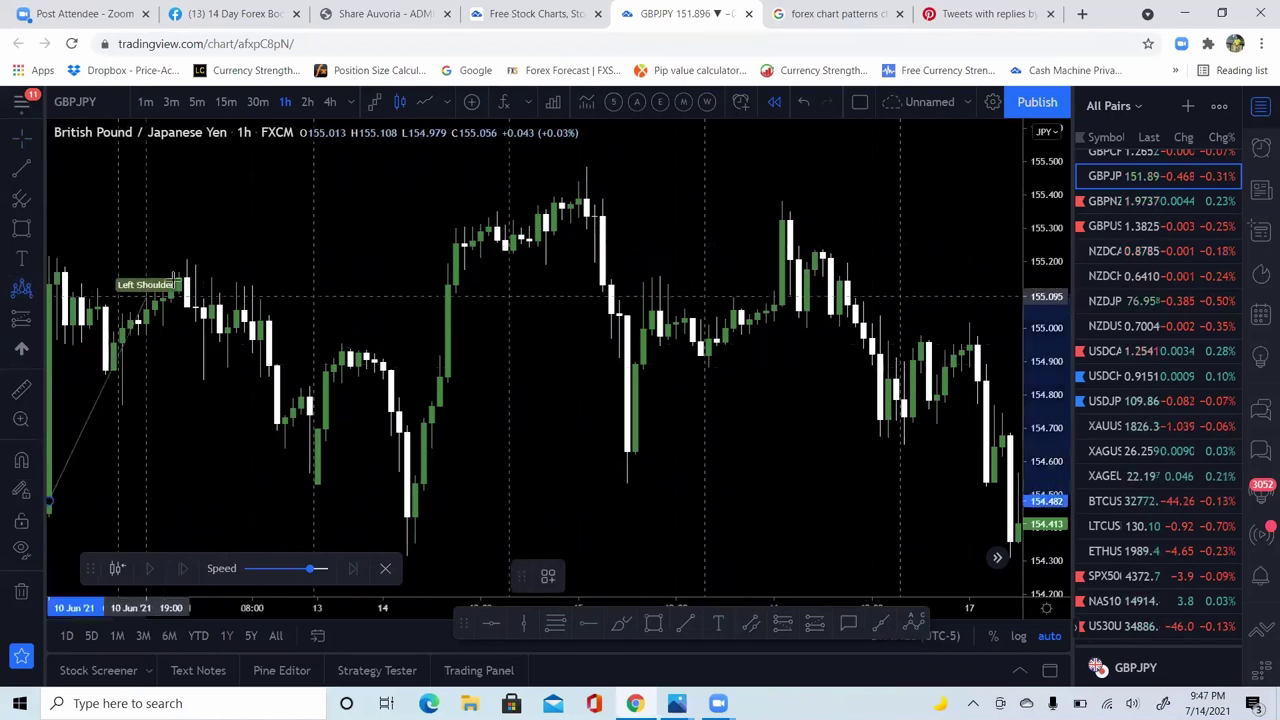
click(178, 270)
click(407, 533)
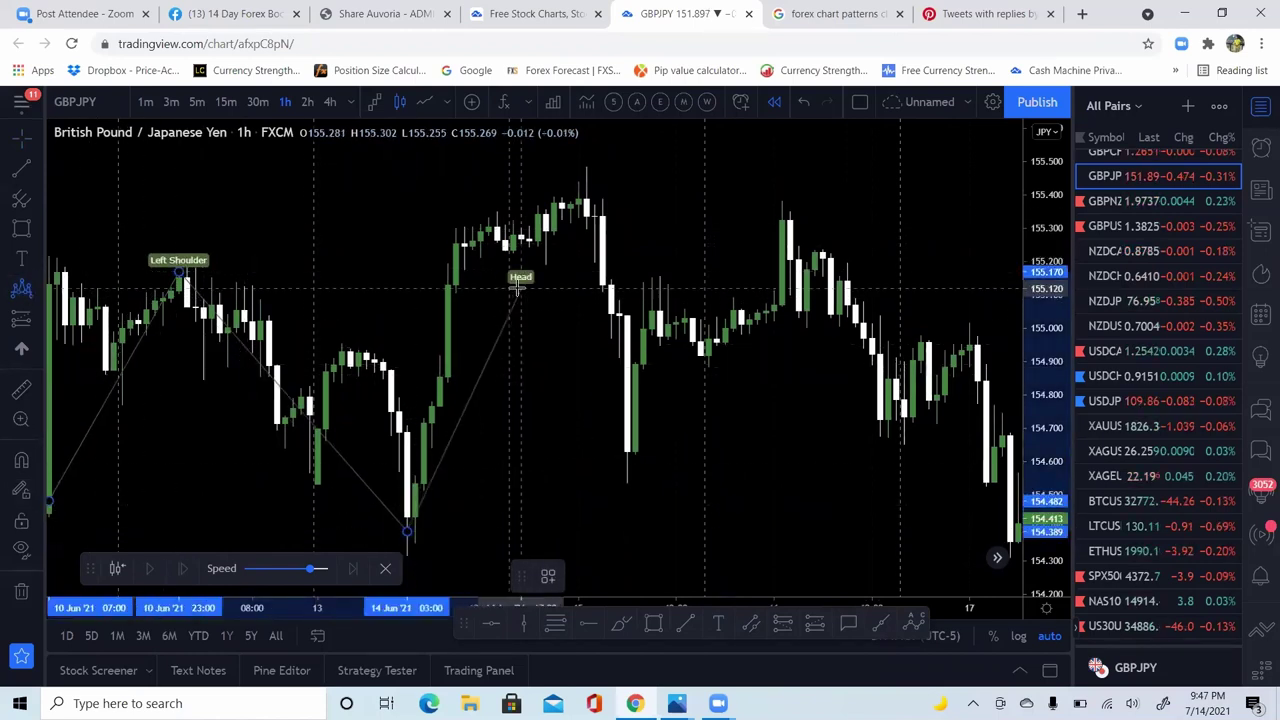
click(563, 170)
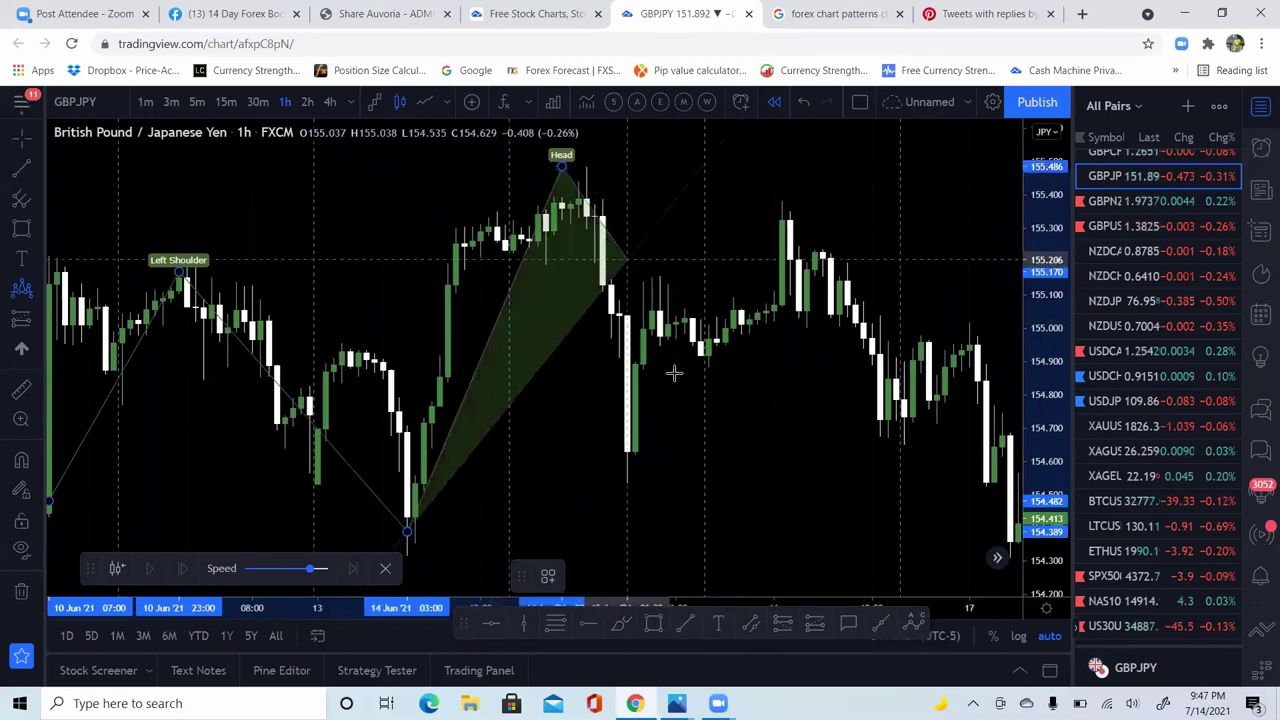
click(660, 539)
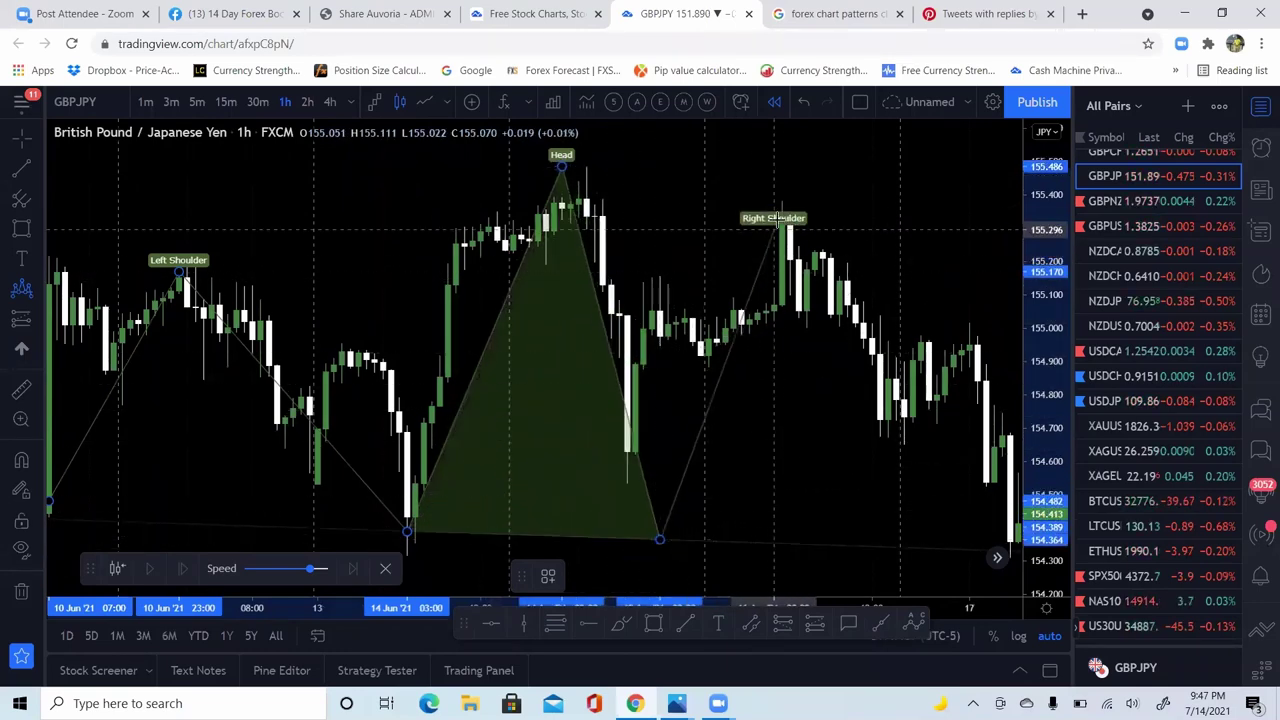
click(783, 212)
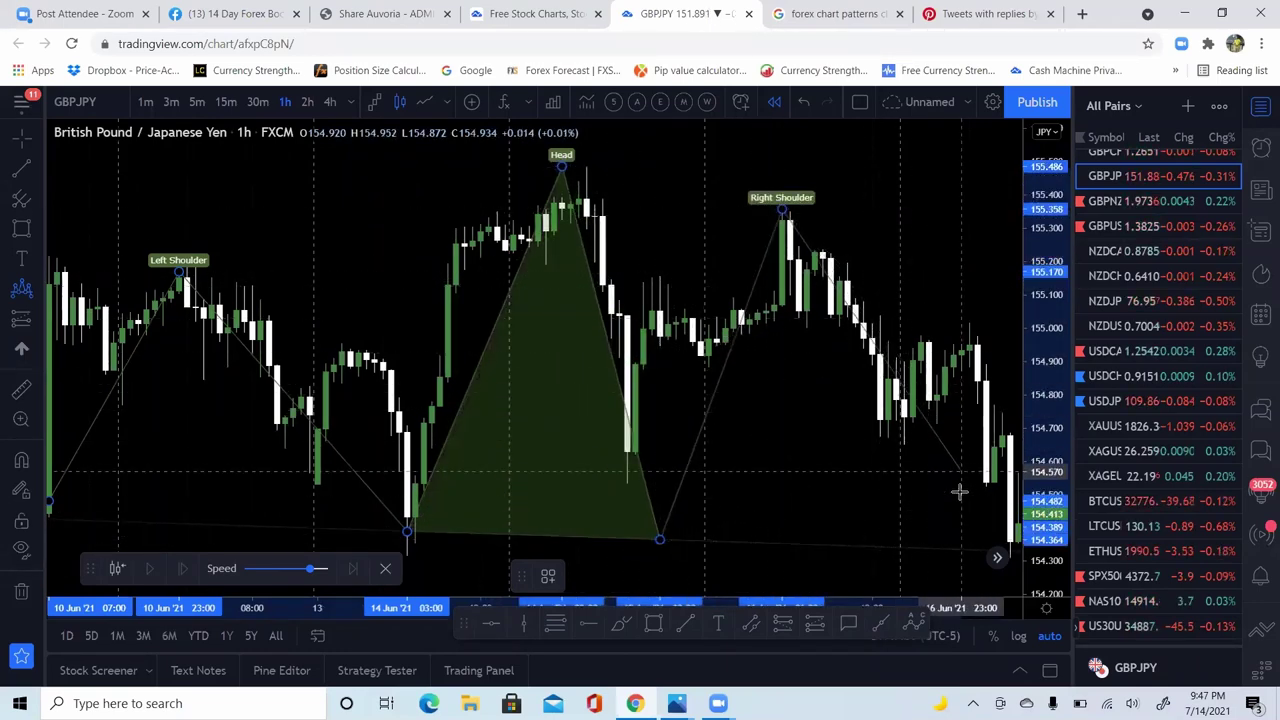
click(987, 553)
Step: Examine the marked June patterns and the decline between them, and look back through the May candles for another head-and-shoulders formation
mouse_move(665, 265)
mouse_down()
mouse_move(595, 250)
mouse_move(762, 244)
mouse_up()
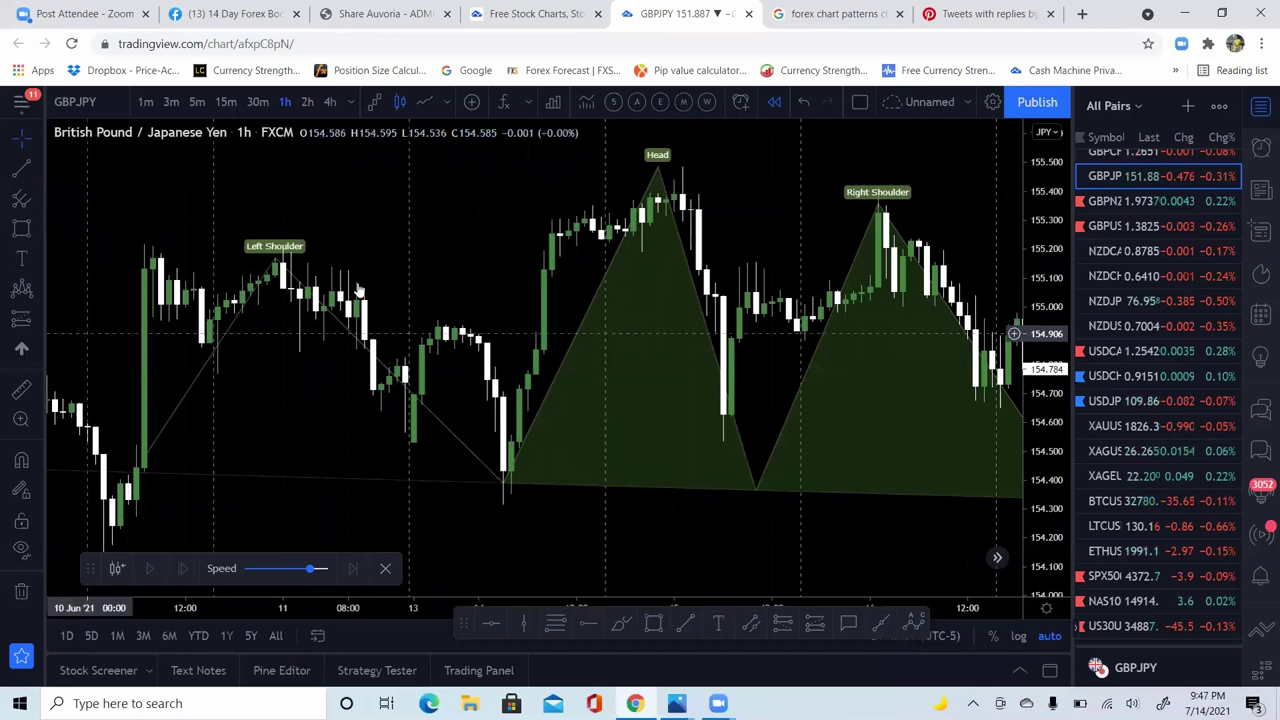
drag(463, 286, 127, 300)
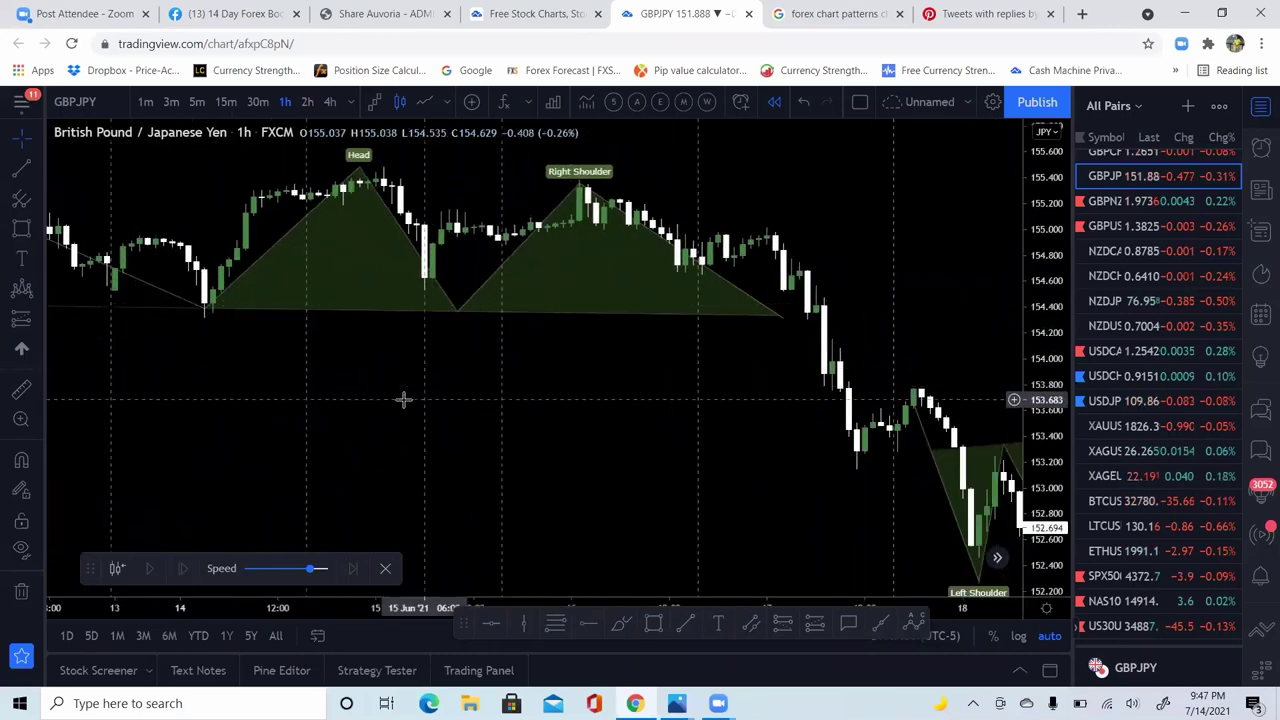
drag(469, 398, 706, 392)
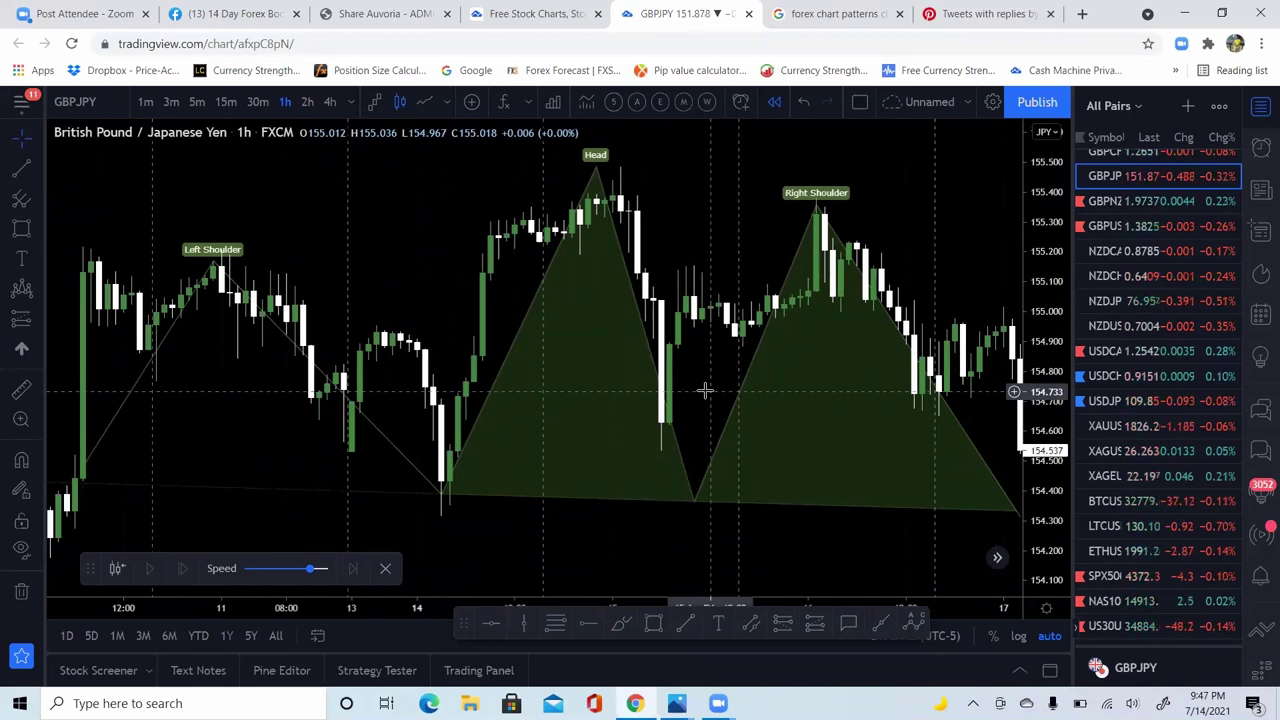
drag(776, 277, 878, 277)
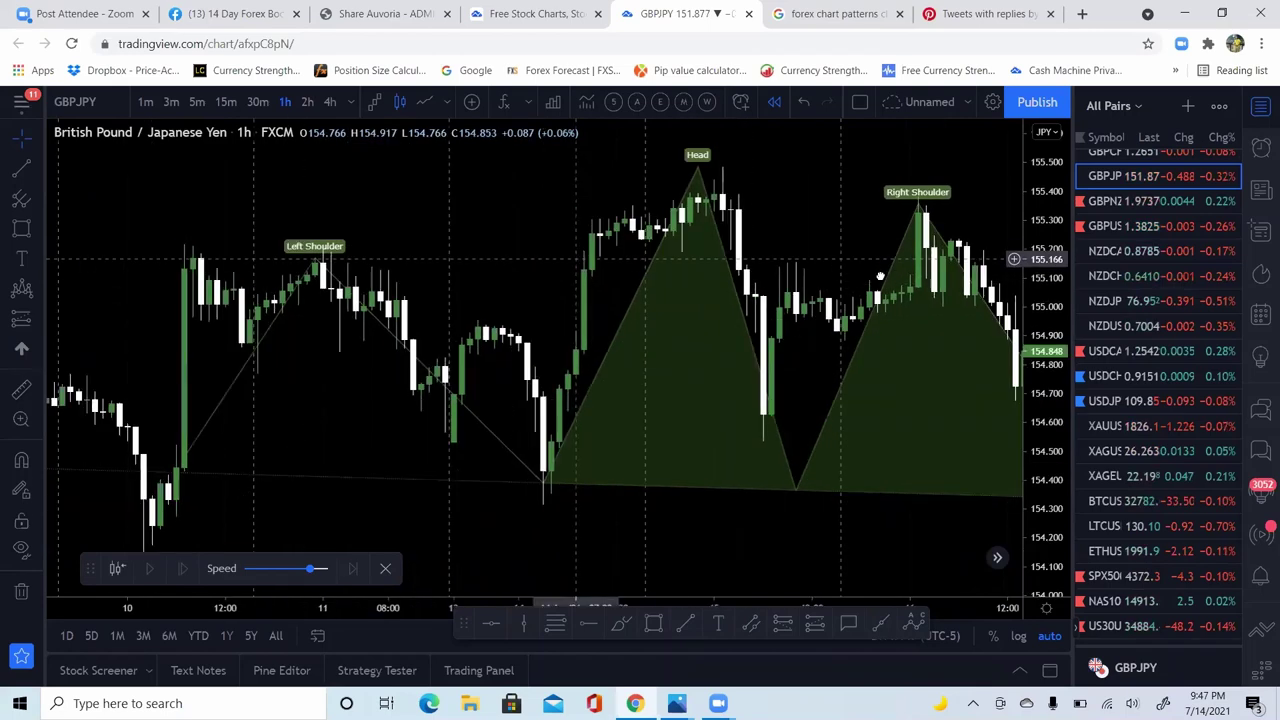
scroll(878, 277, left, 5)
scroll(655, 293, left, 8)
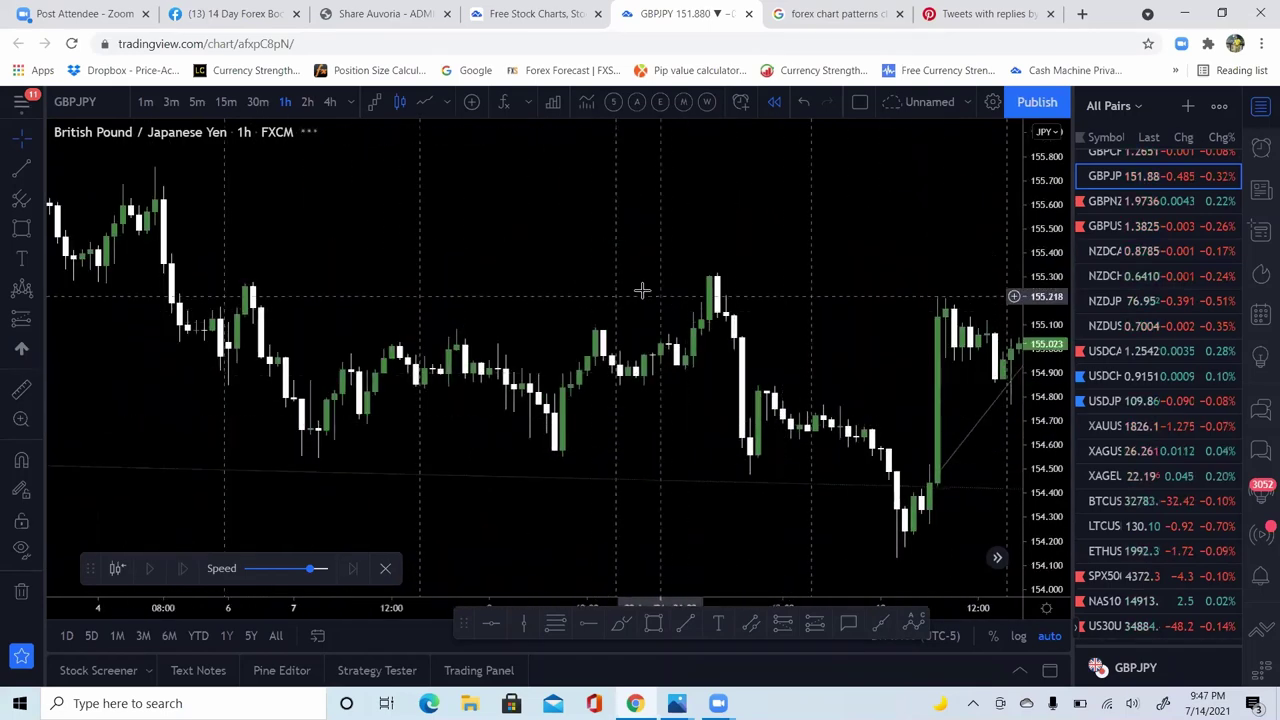
scroll(655, 293, right, 10)
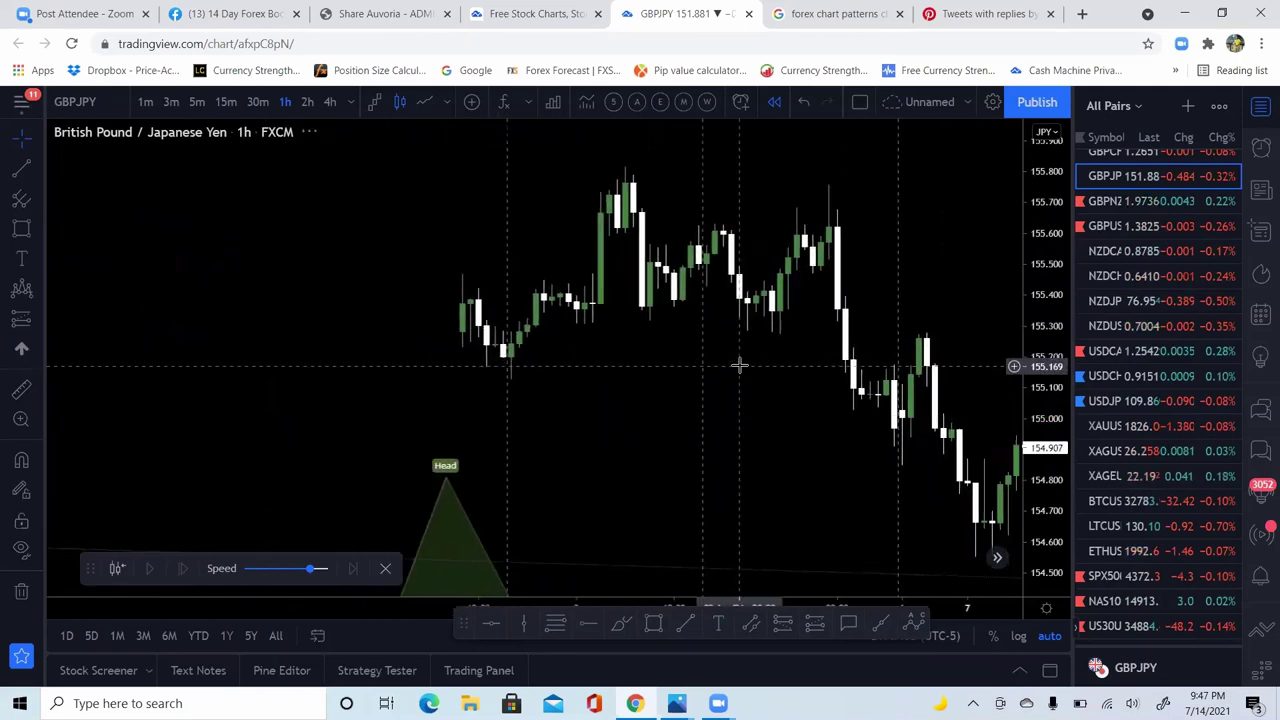
drag(443, 266, 791, 277)
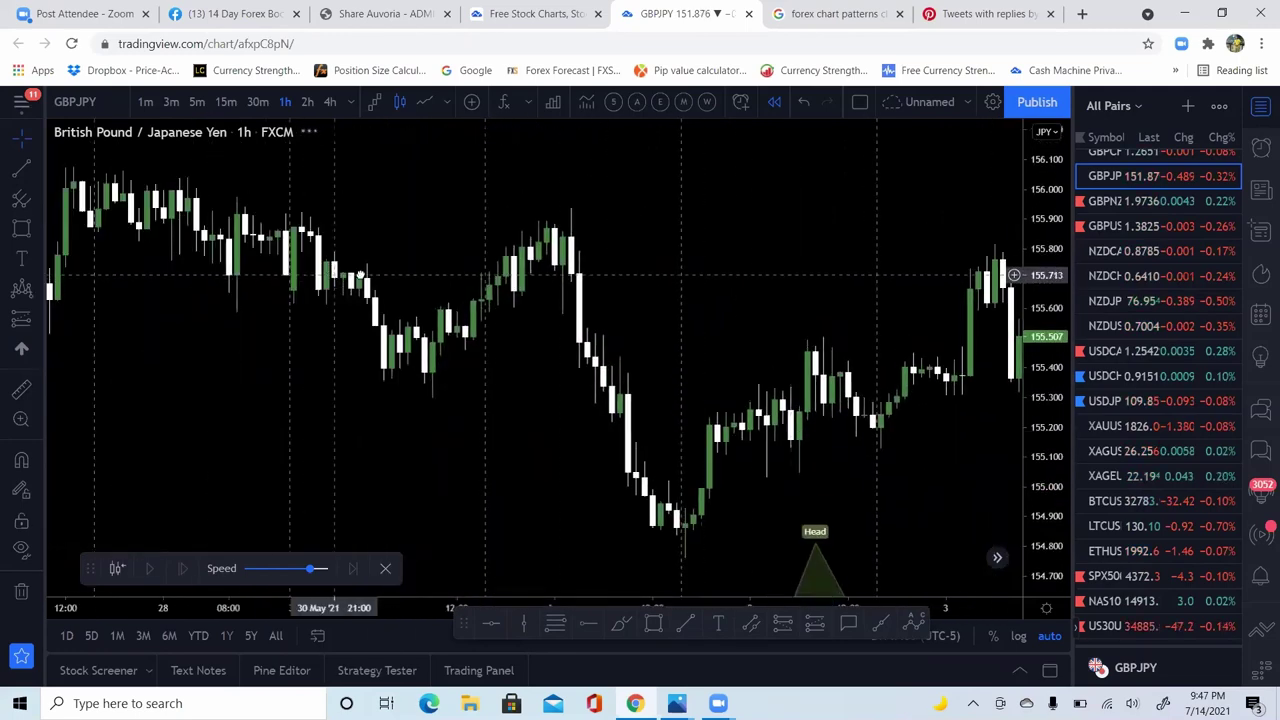
scroll(331, 272, left, 10)
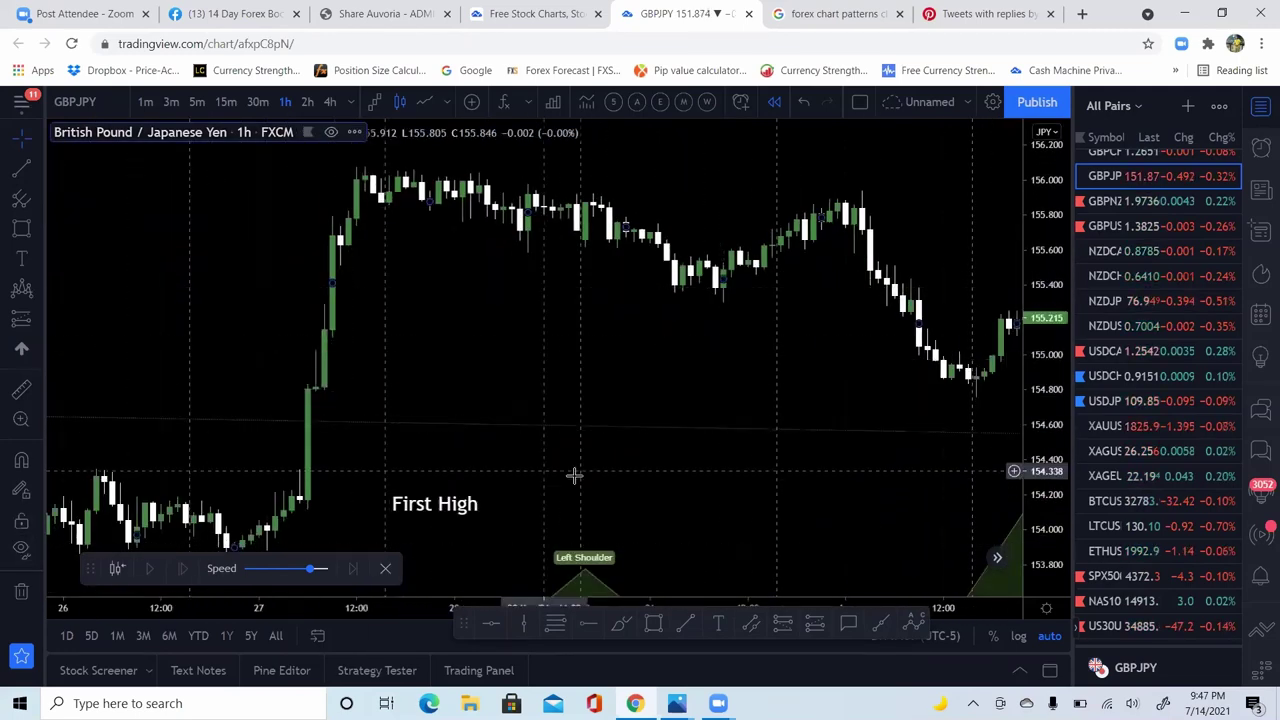
drag(420, 608, 620, 607)
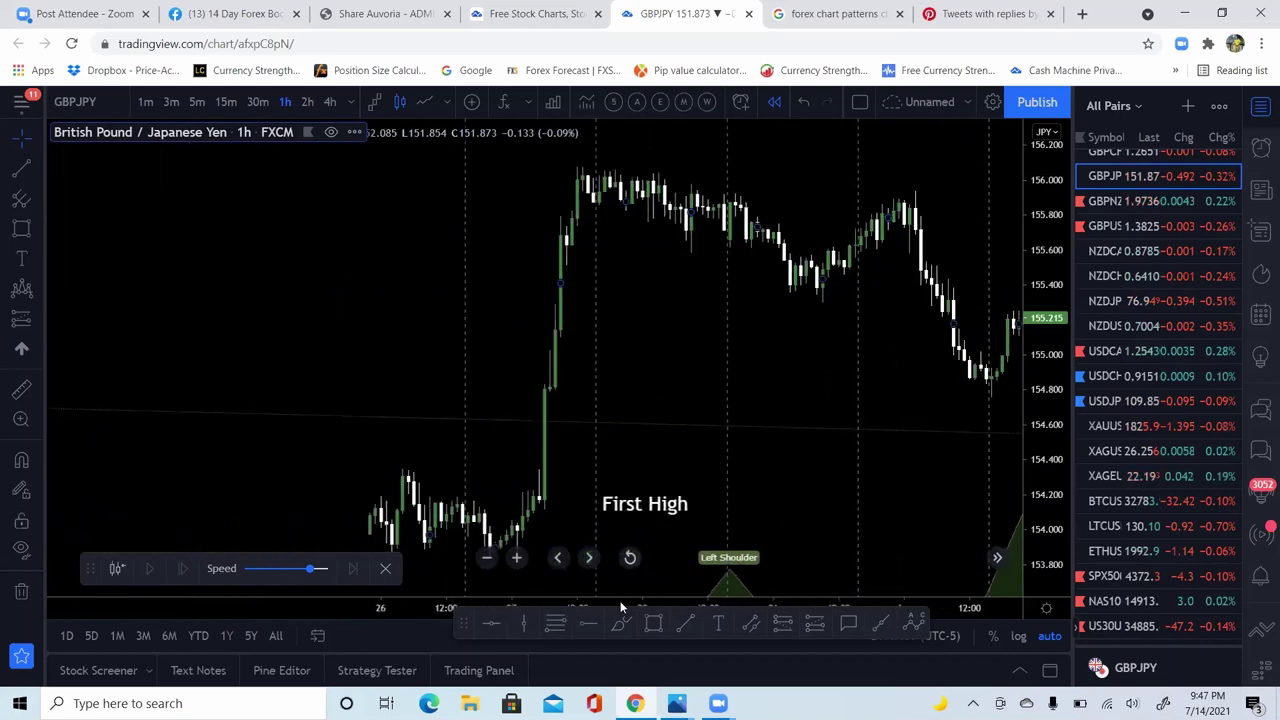
scroll(513, 632, down, 1)
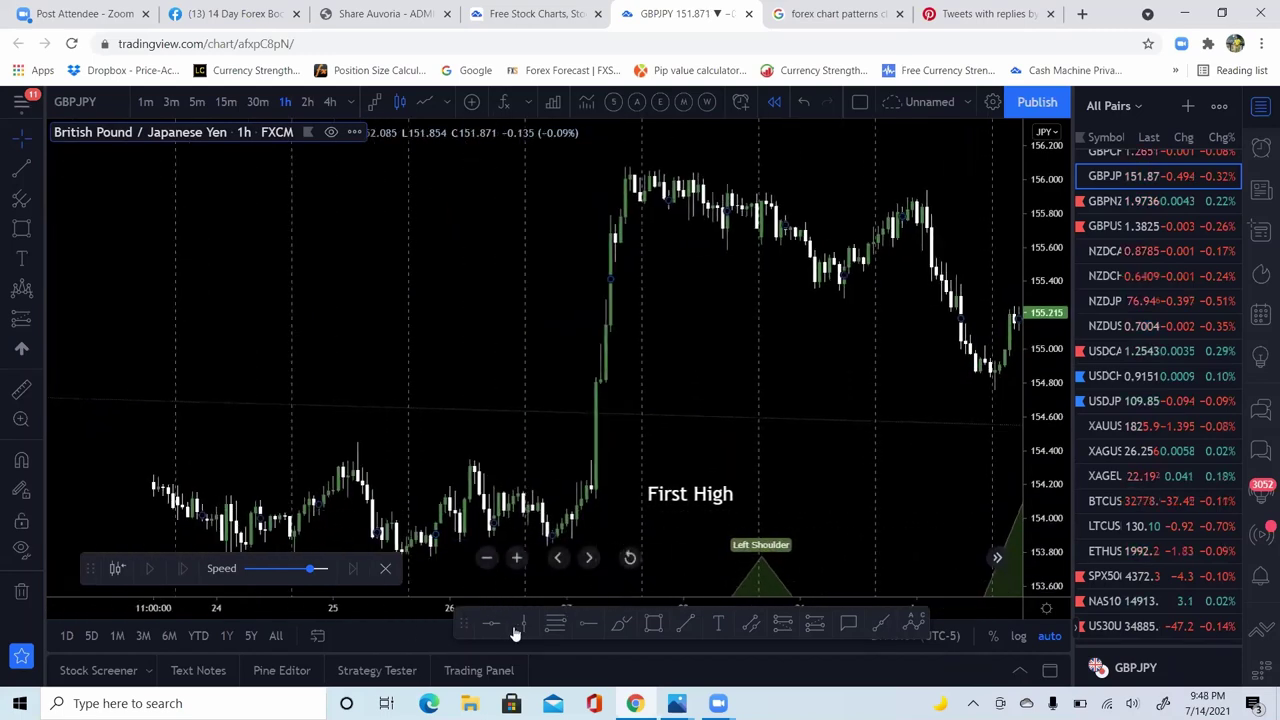
scroll(513, 632, down, 2)
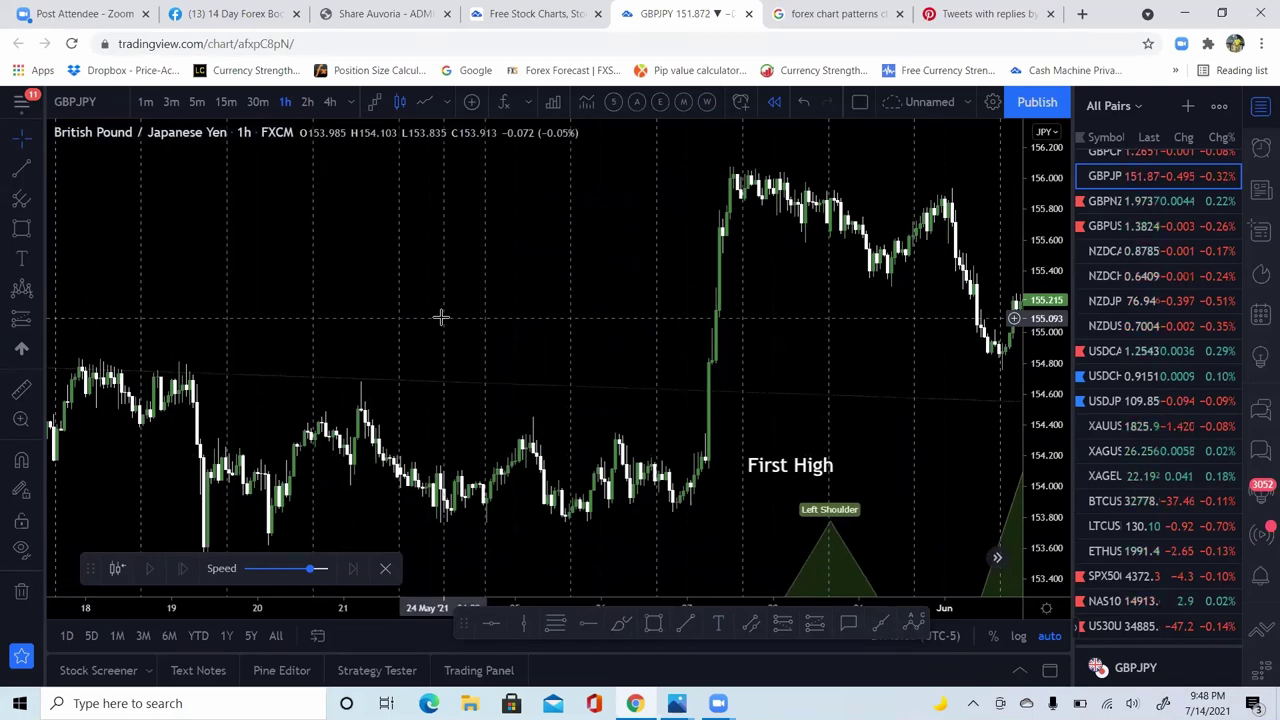
drag(365, 330, 623, 324)
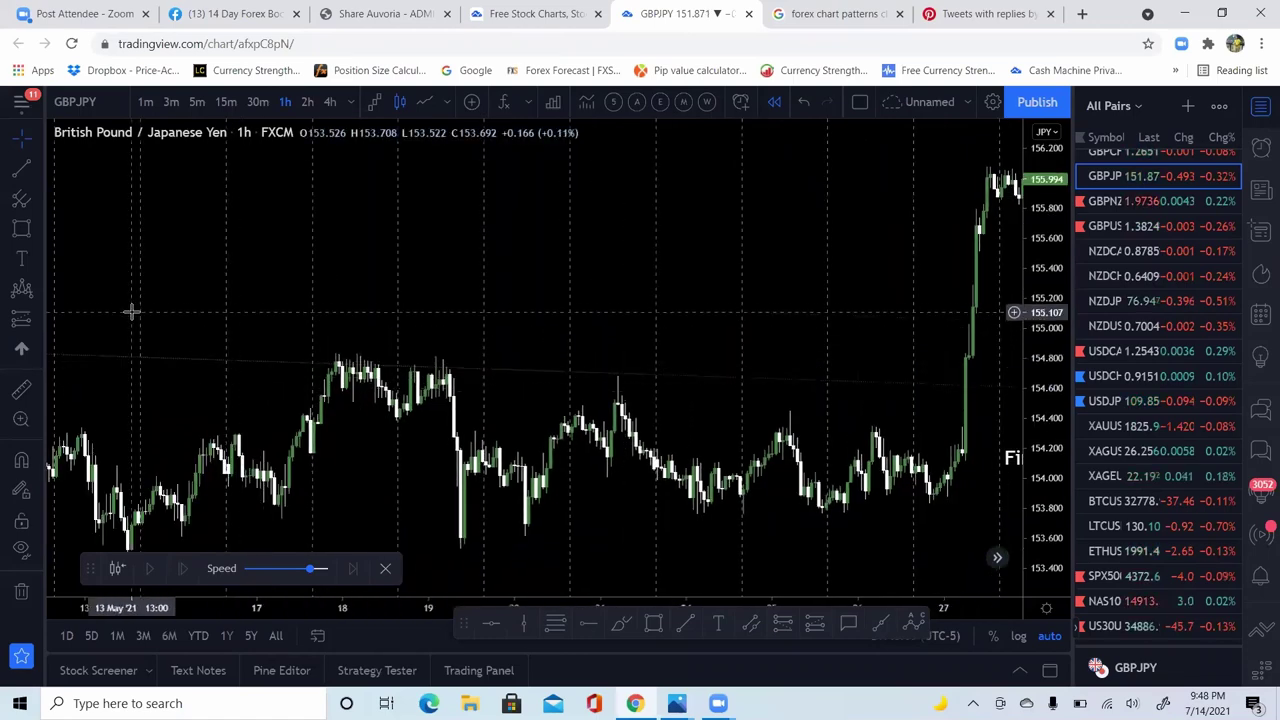
click(21, 318)
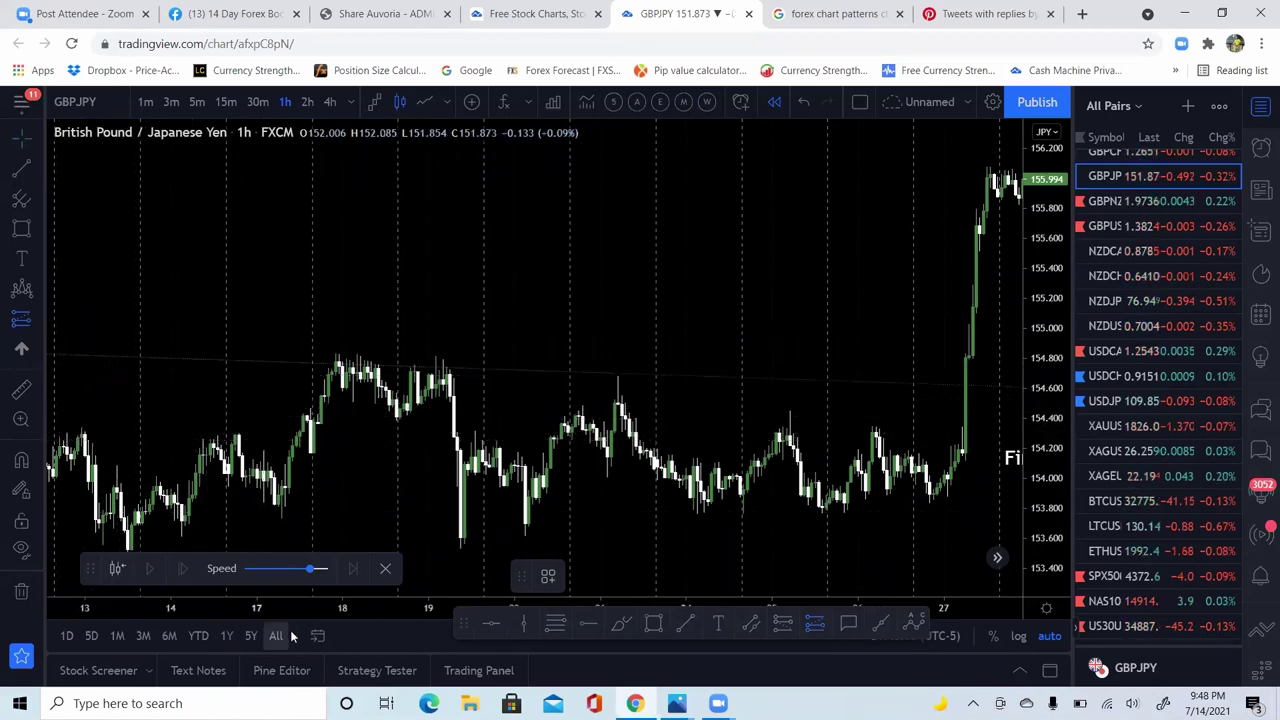
drag(325, 607, 510, 588)
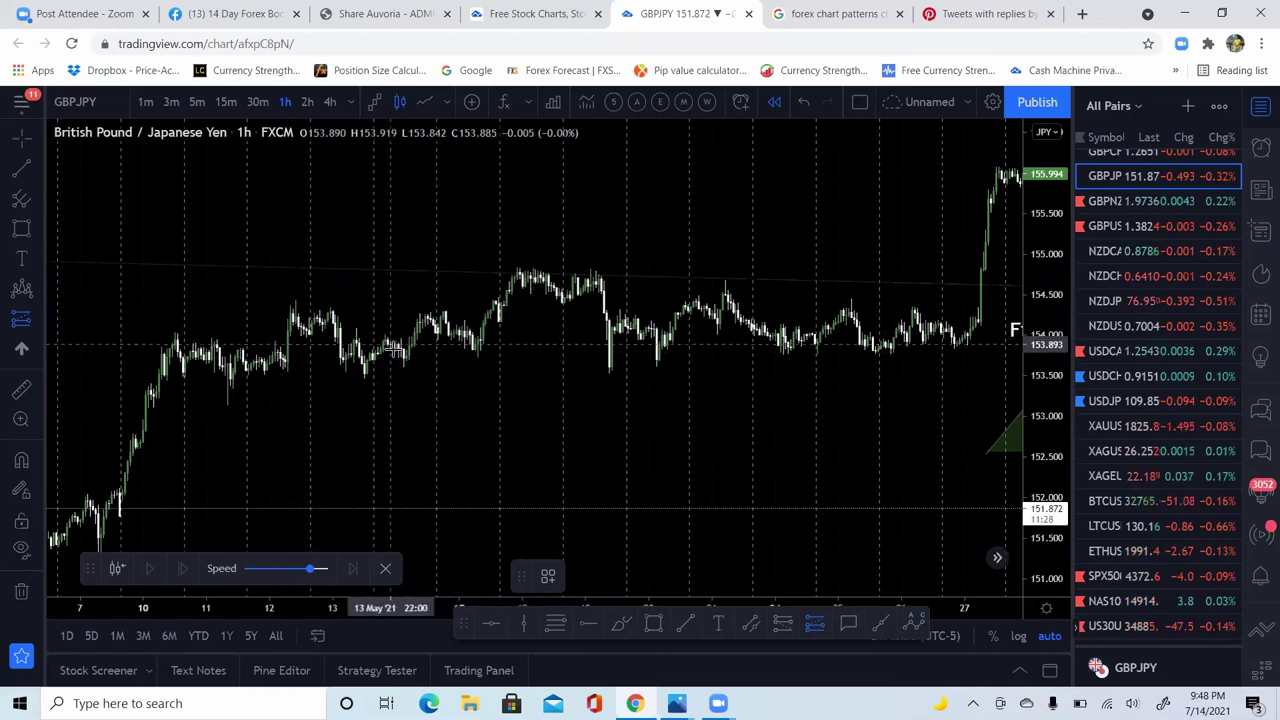
click(399, 359)
key(Delete)
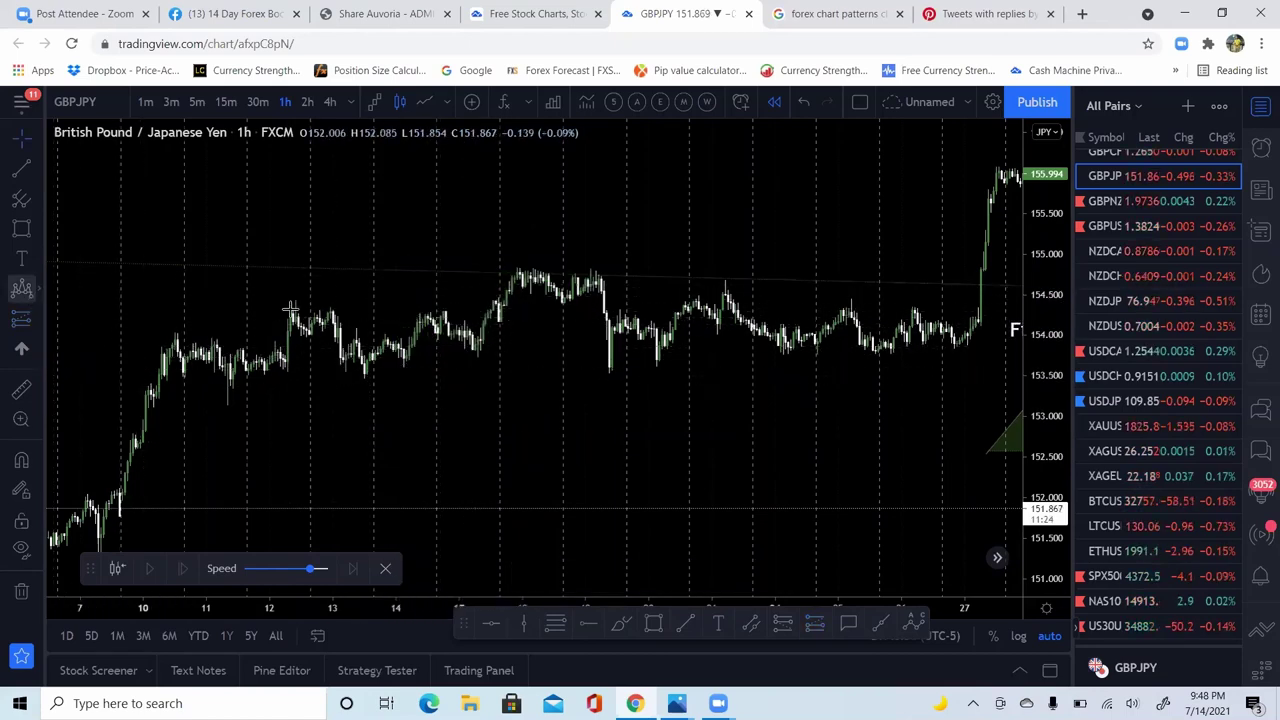
Step: Try a head-and-shoulders pattern over the 17–19 May GBPJPY highs, with shoulders at about 154.42 and 154.77 and the head at about 154.79
click(24, 292)
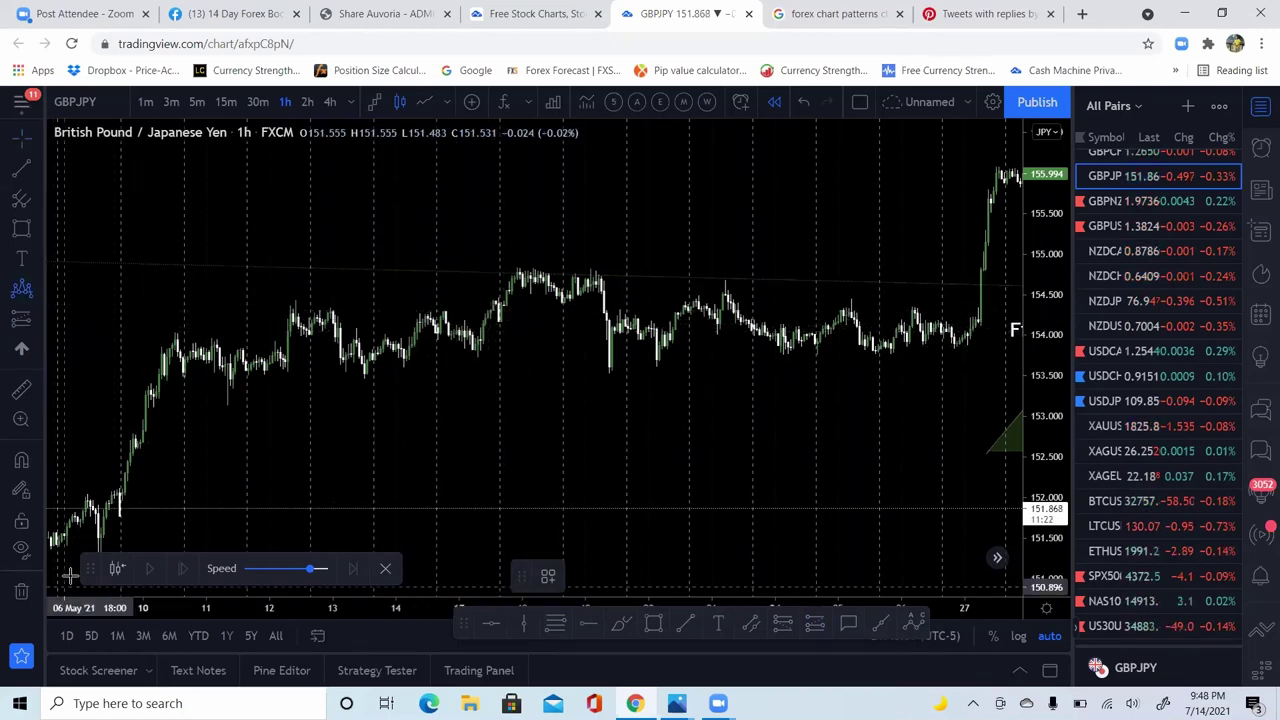
scroll(105, 460, up, 3)
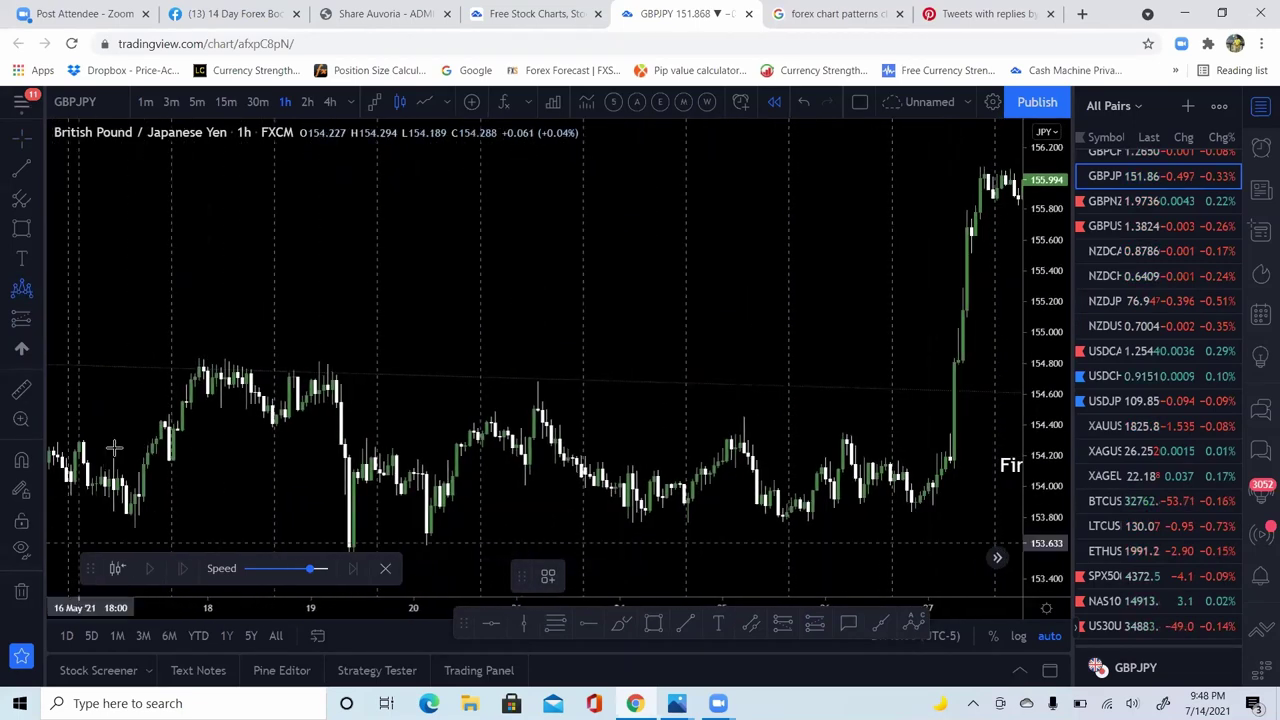
click(143, 462)
click(160, 422)
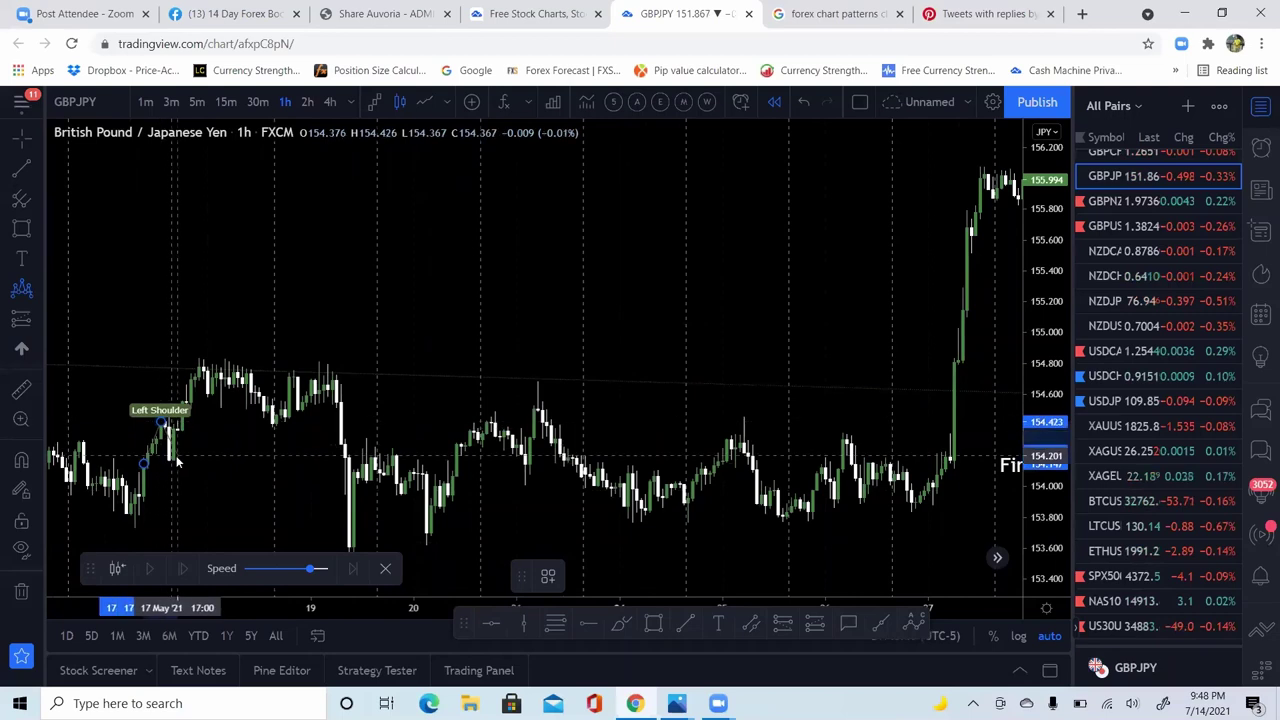
click(175, 456)
click(258, 366)
click(285, 462)
click(327, 366)
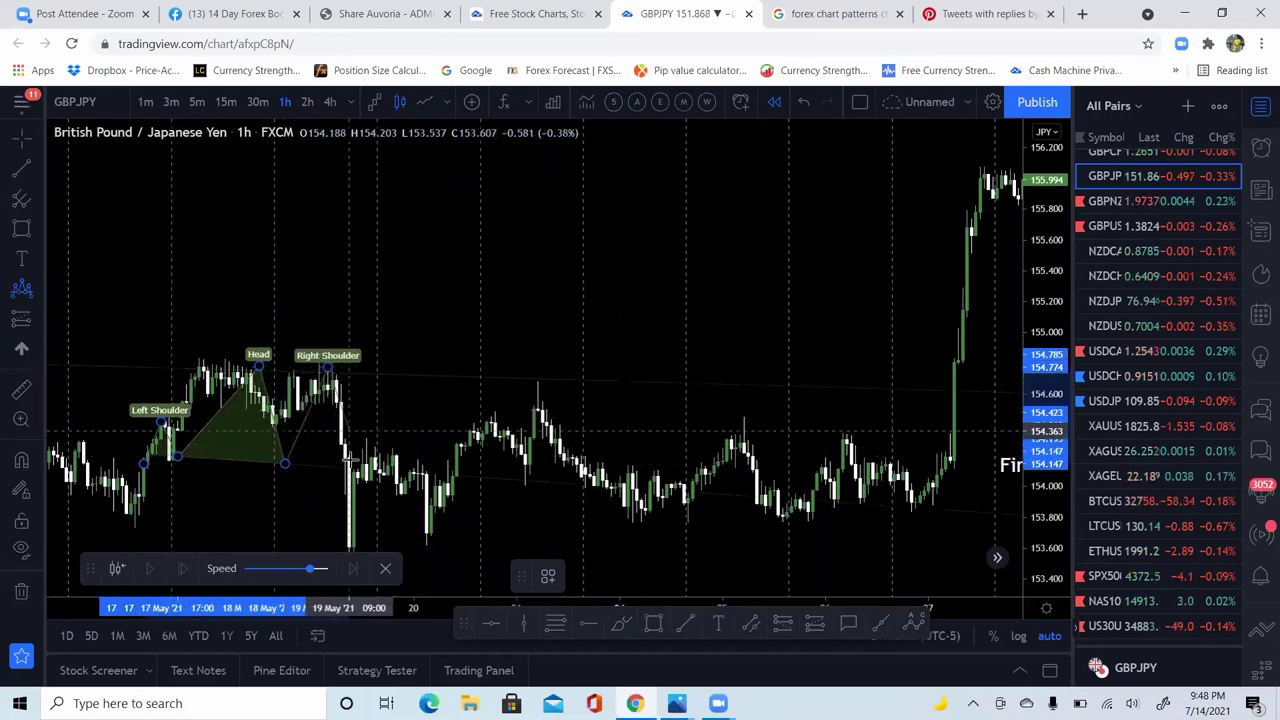
click(356, 450)
click(357, 423)
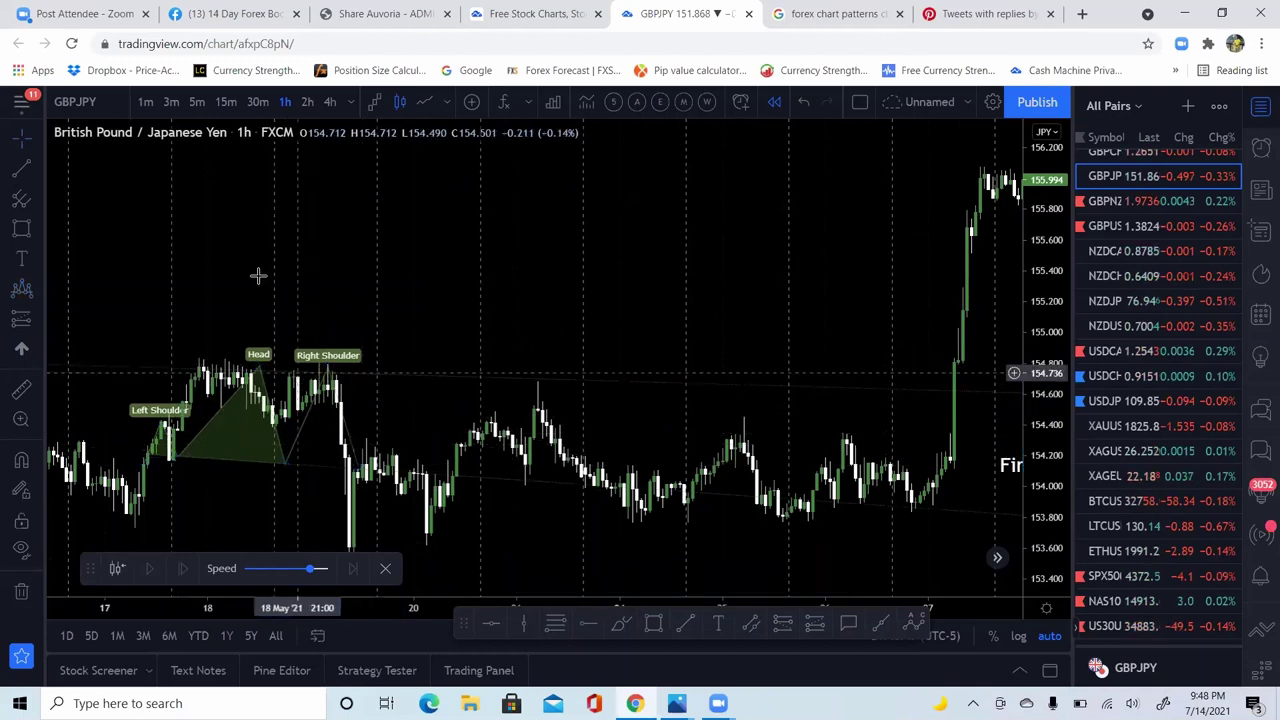
click(228, 412)
click(229, 405)
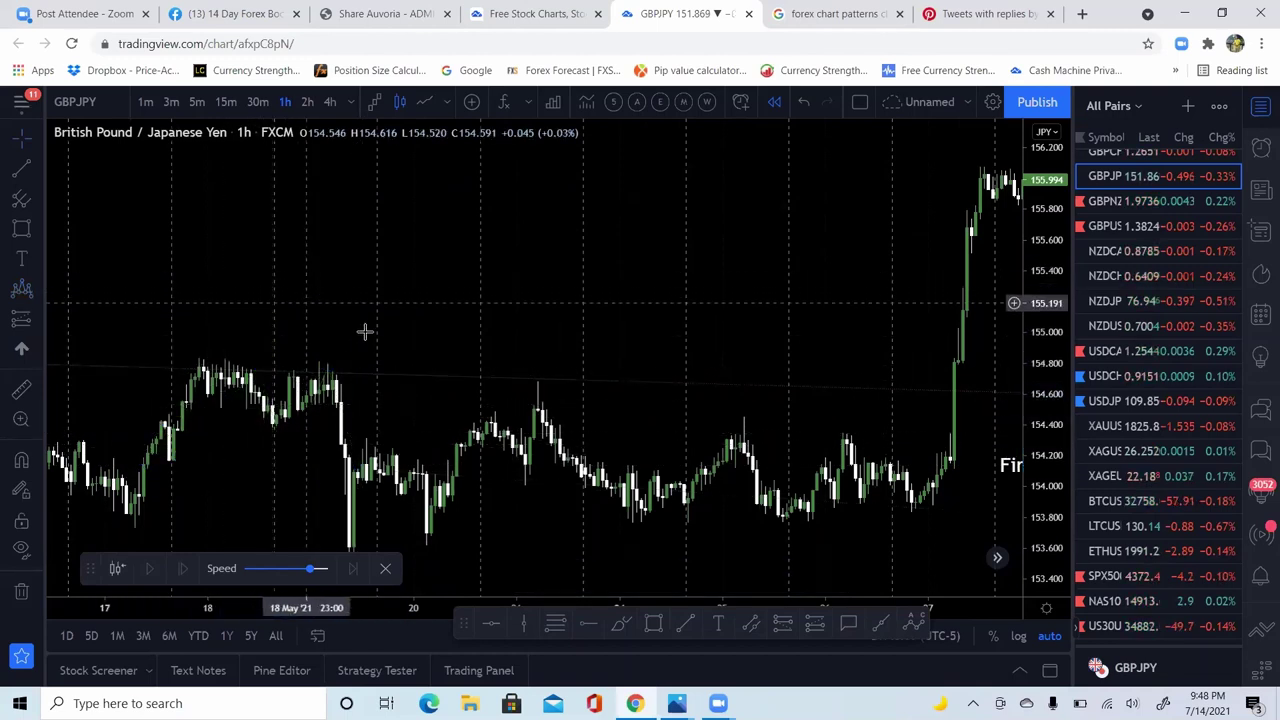
Step: Look back through the GBPJPY candles to late April and review the reversal and continuation patterns on the reference sheet
drag(397, 323, 737, 348)
drag(290, 334, 426, 334)
click(805, 101)
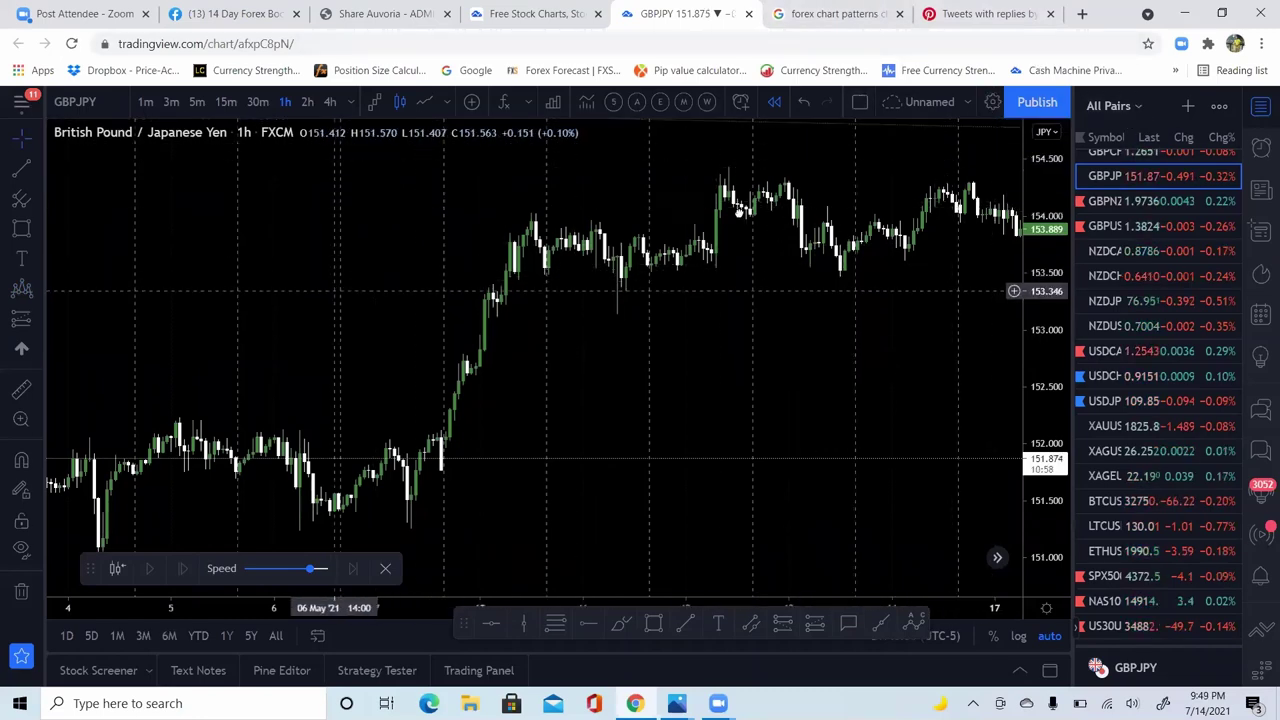
drag(335, 285, 855, 238)
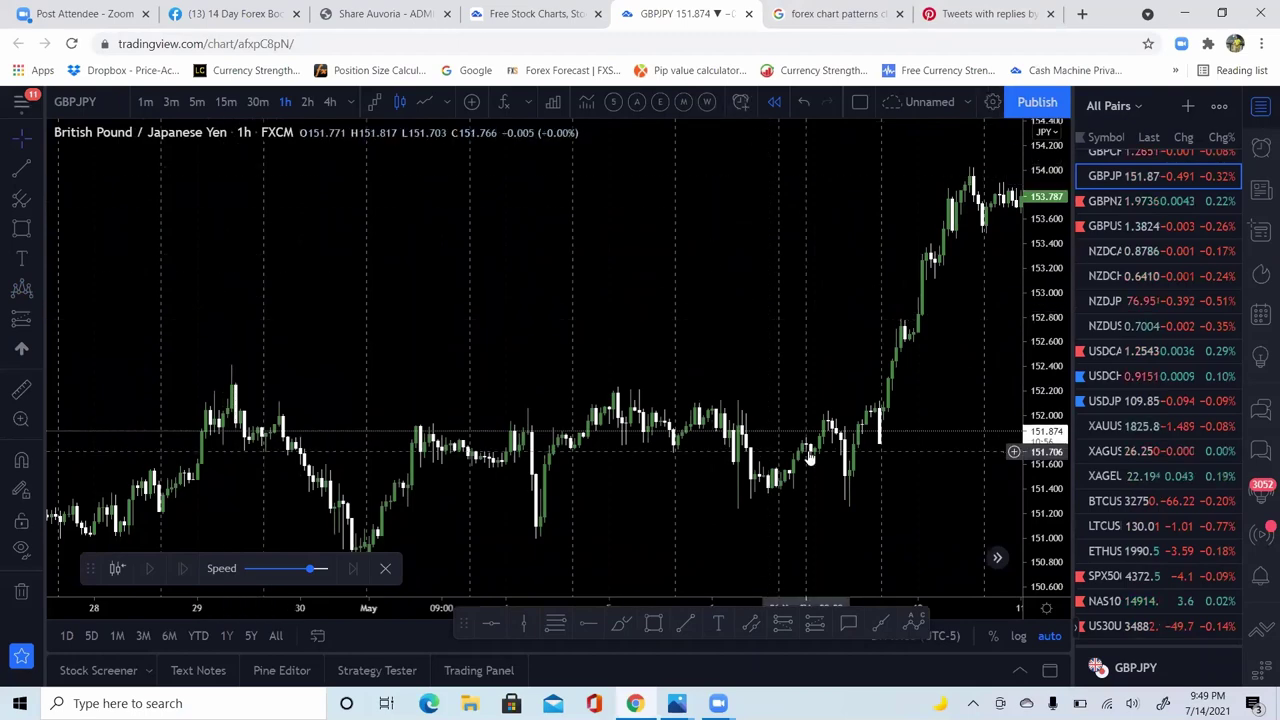
mouse_move(677, 703)
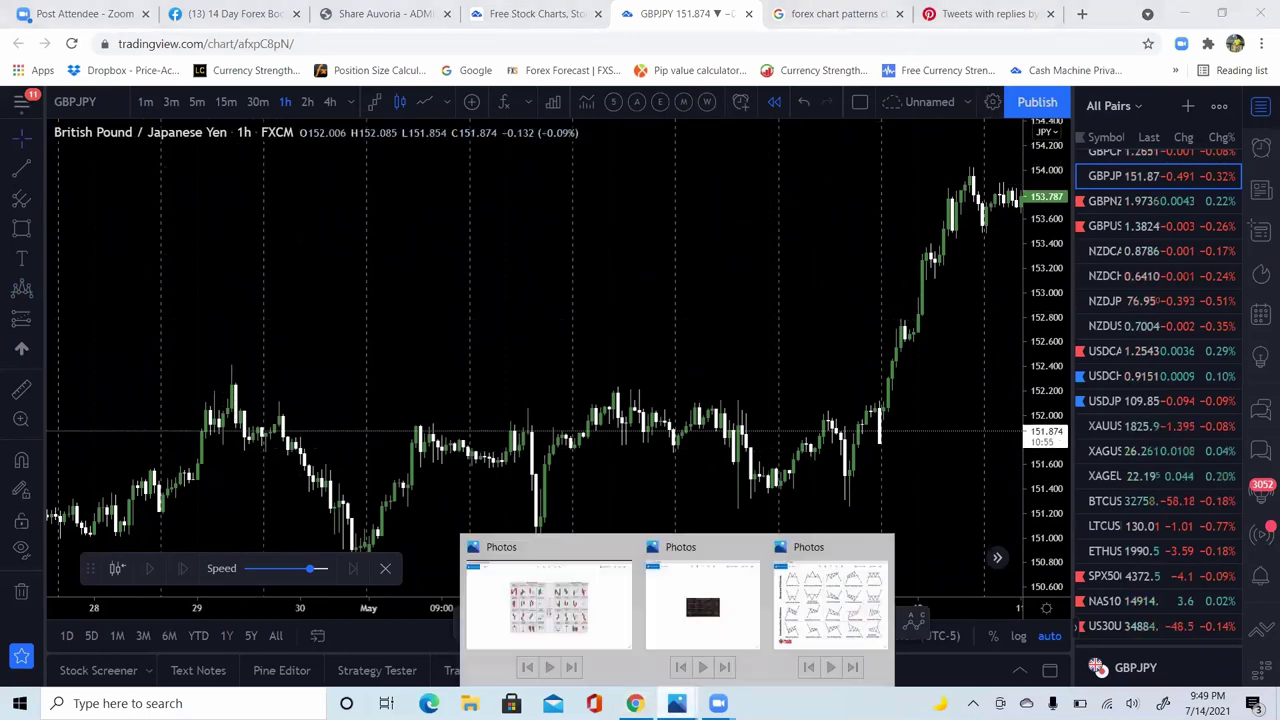
click(830, 610)
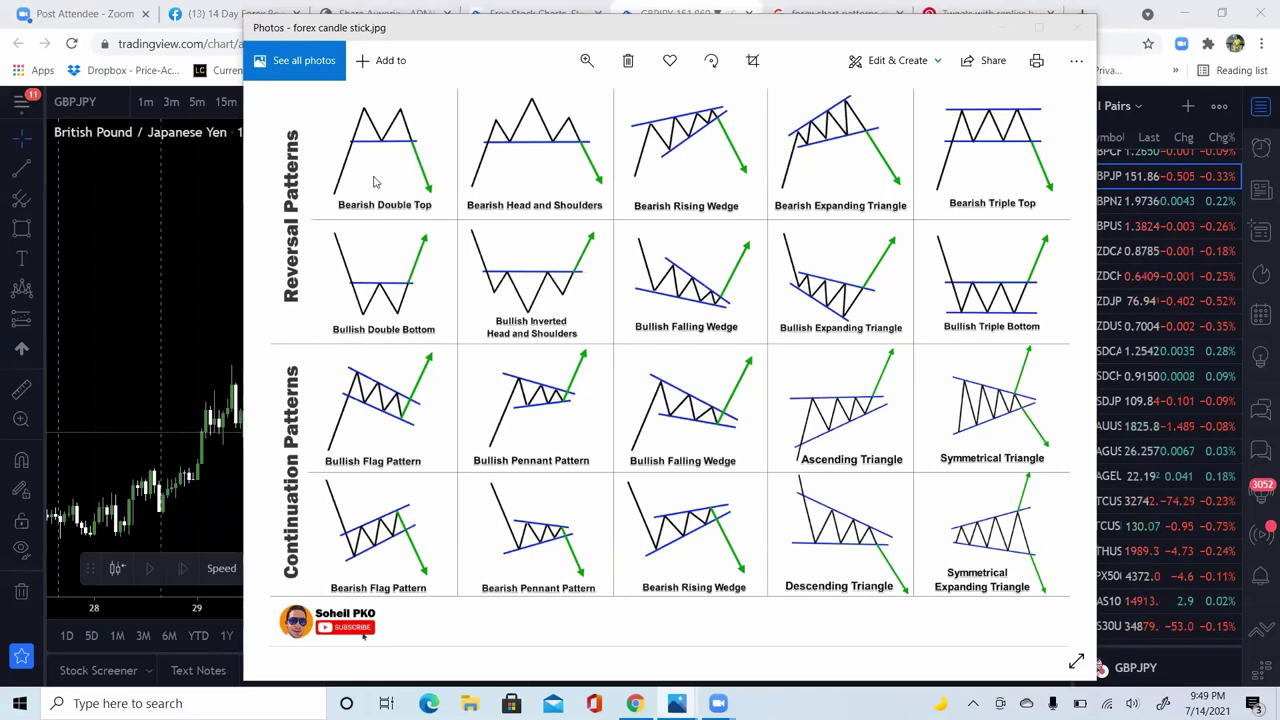
click(217, 261)
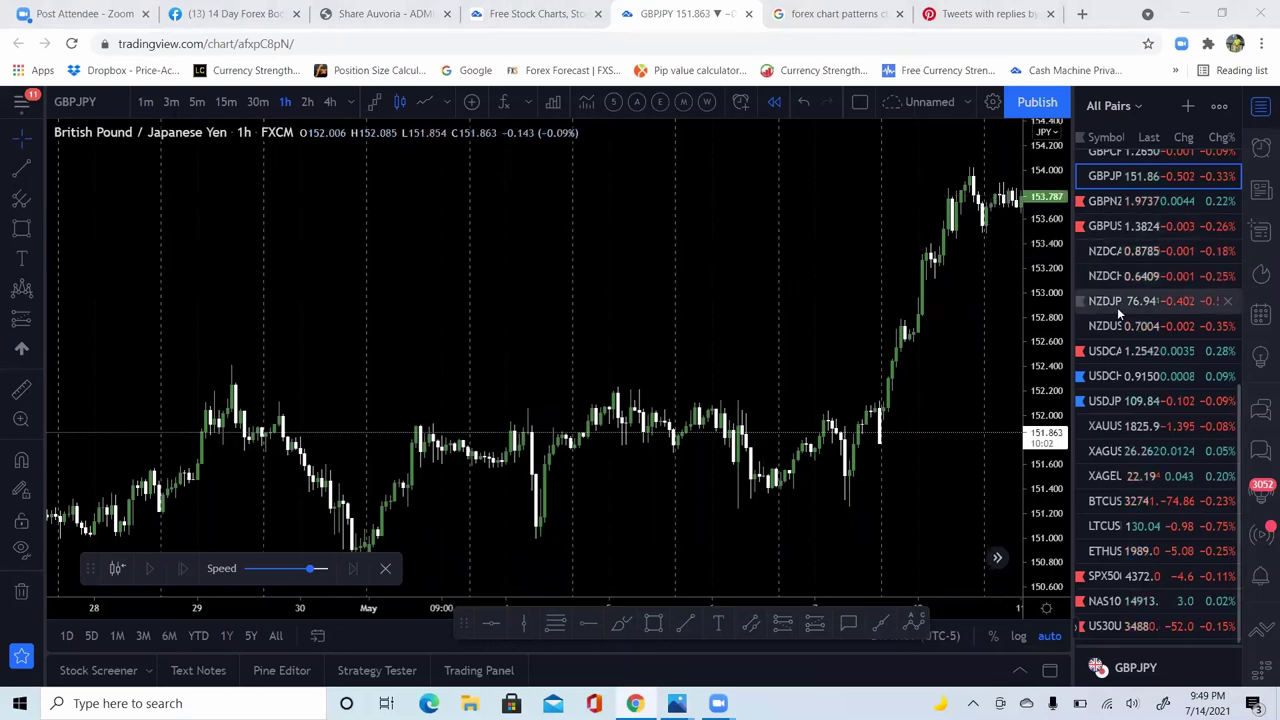
Step: Switch the chart to USDCAD and delete the green rectangle zone that starts at the 21 June candles
click(1101, 353)
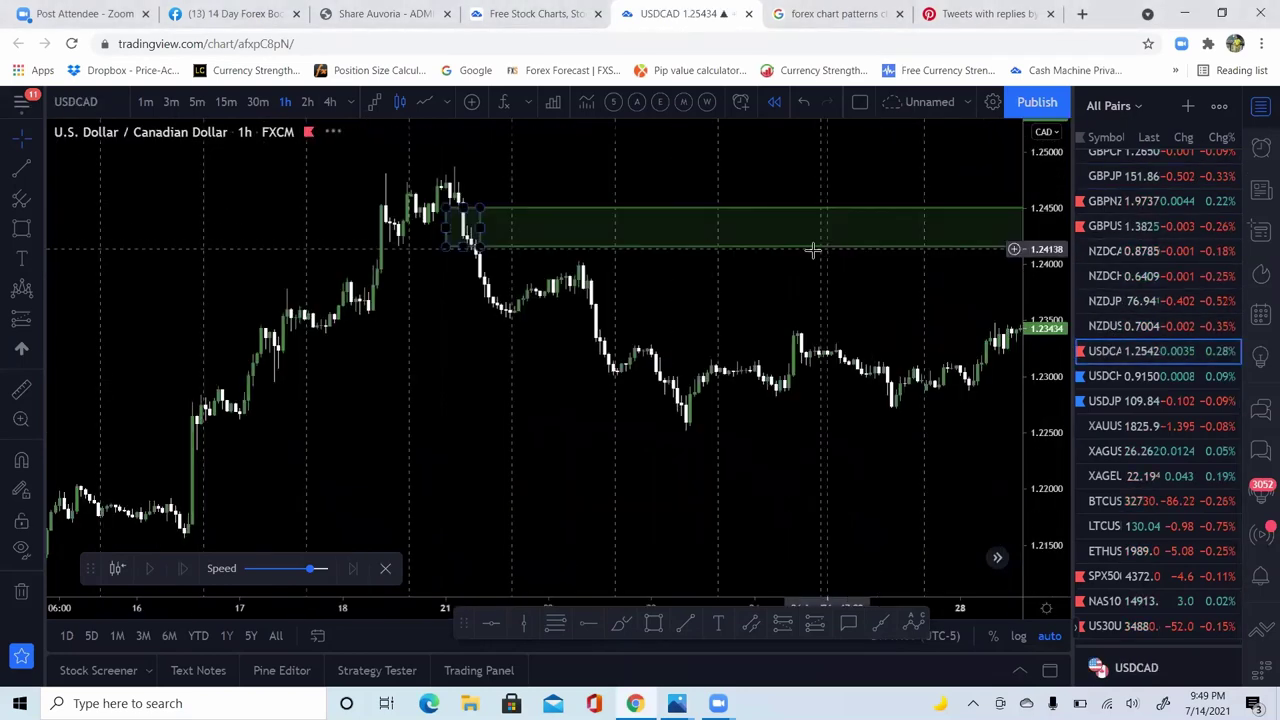
click(538, 213)
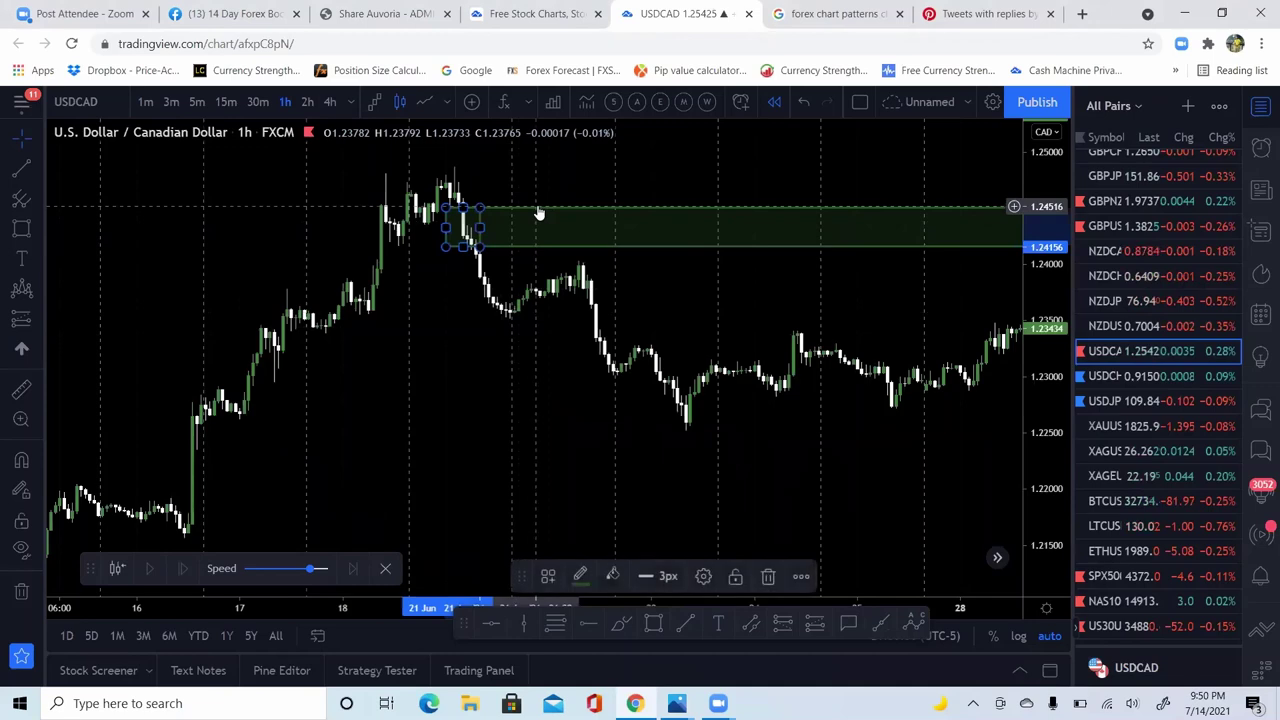
key(Delete)
drag(420, 360, 395, 375)
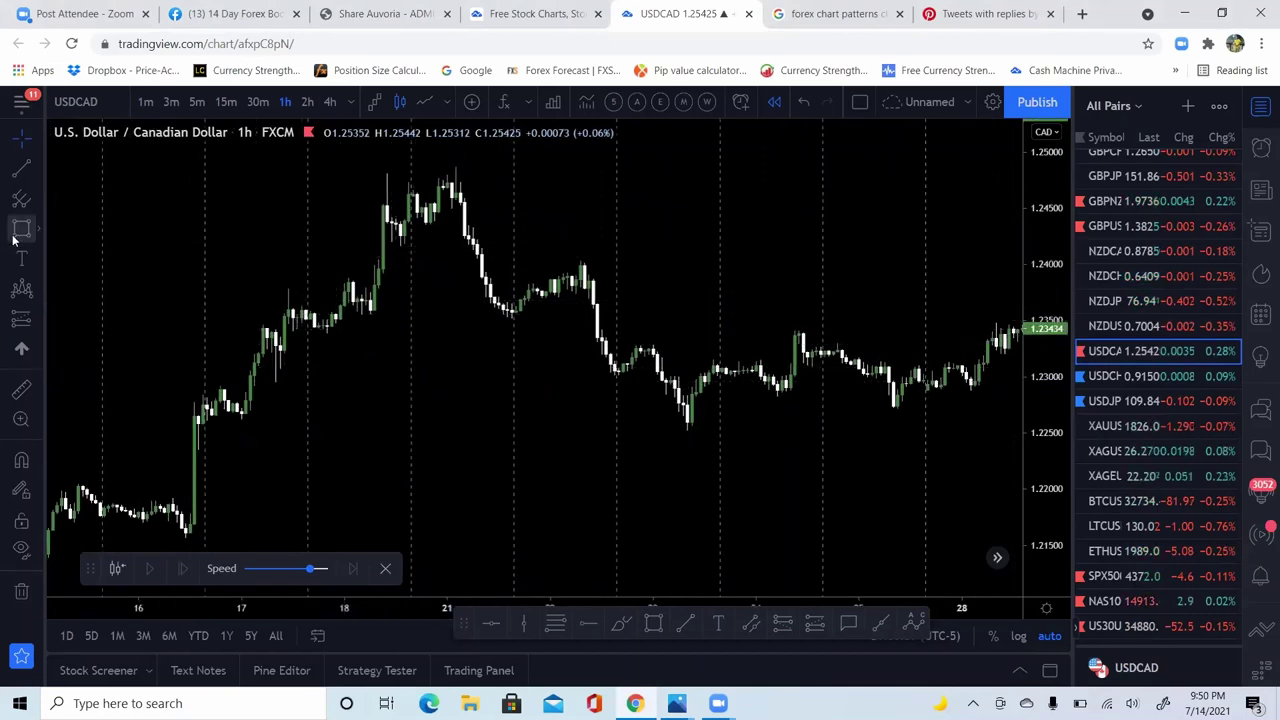
Step: Draw a head-and-shoulders pattern over the USDCAD highs from 17 June, with shoulders at about 1.2389 and 1.2403 and the head at about 1.2483
click(21, 288)
click(284, 365)
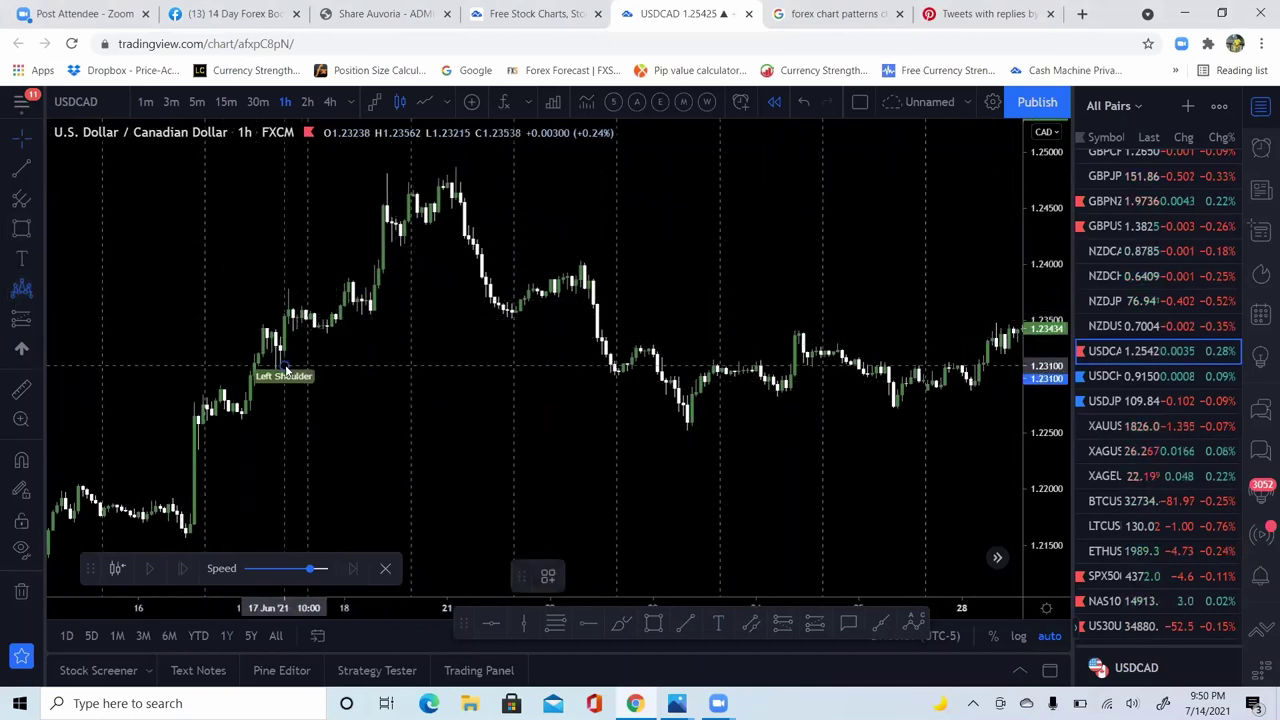
click(305, 277)
click(343, 325)
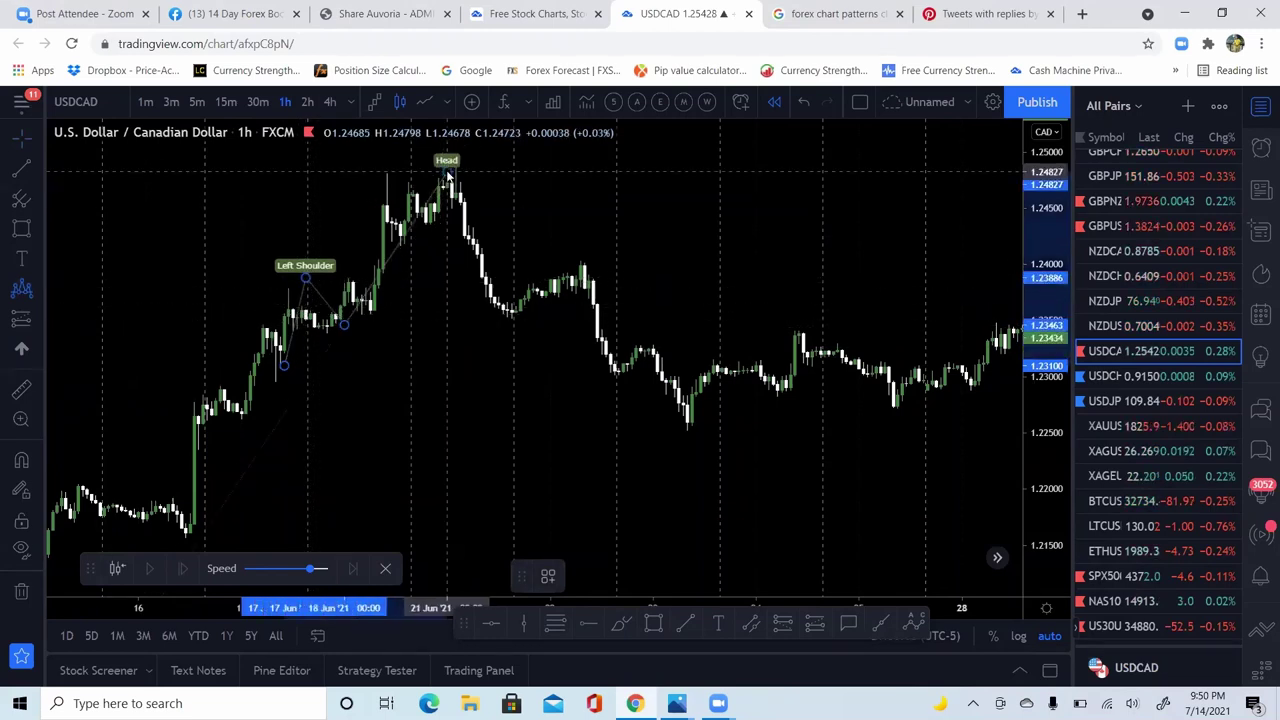
click(447, 172)
click(508, 322)
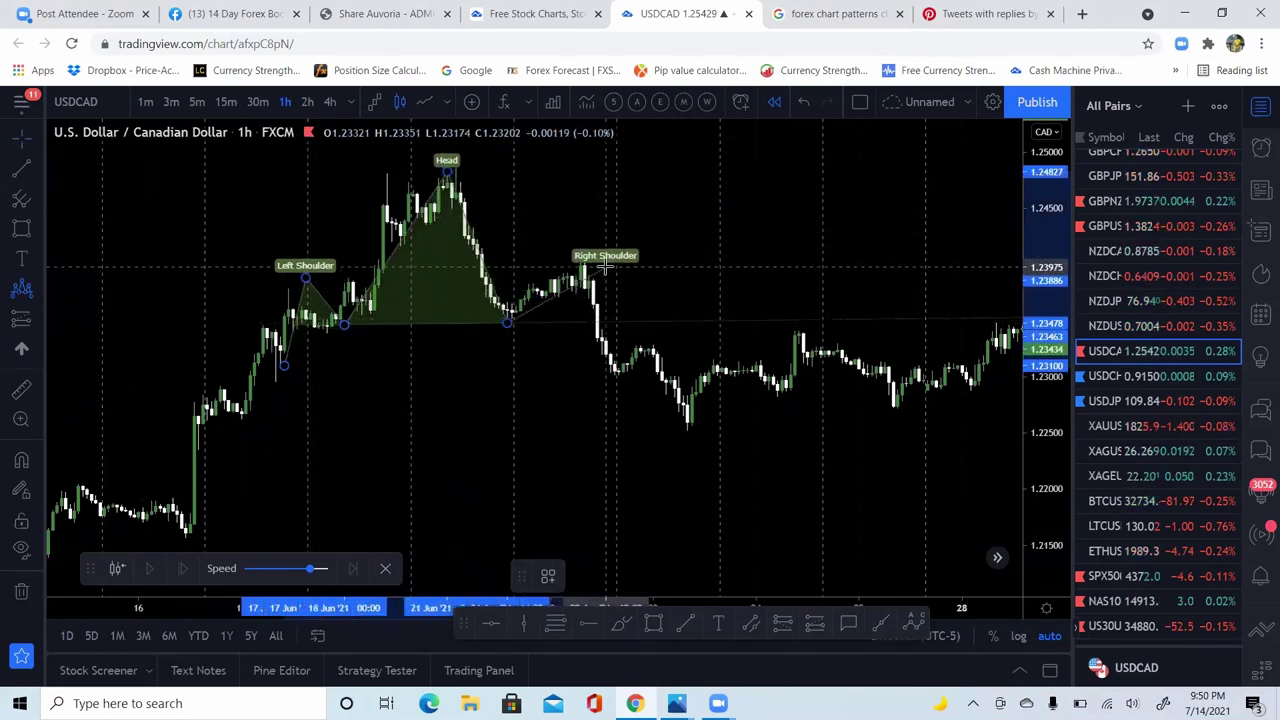
click(588, 262)
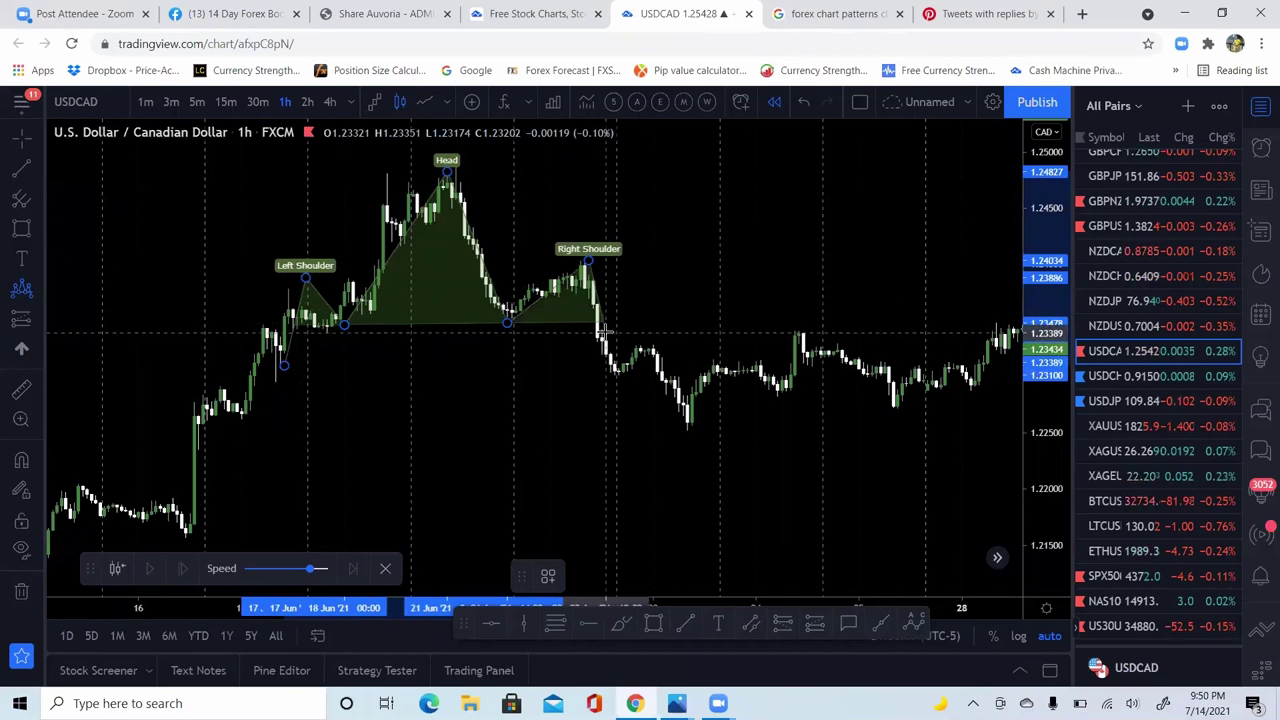
click(605, 332)
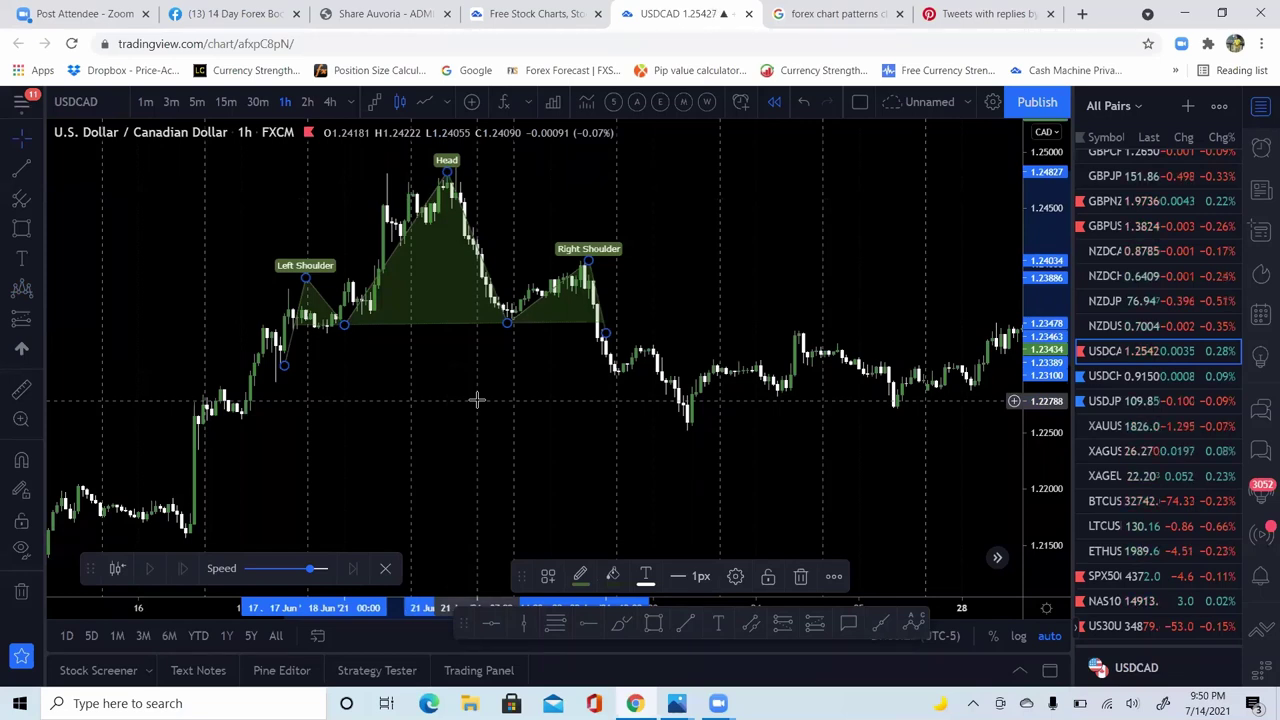
key(shift+Down)
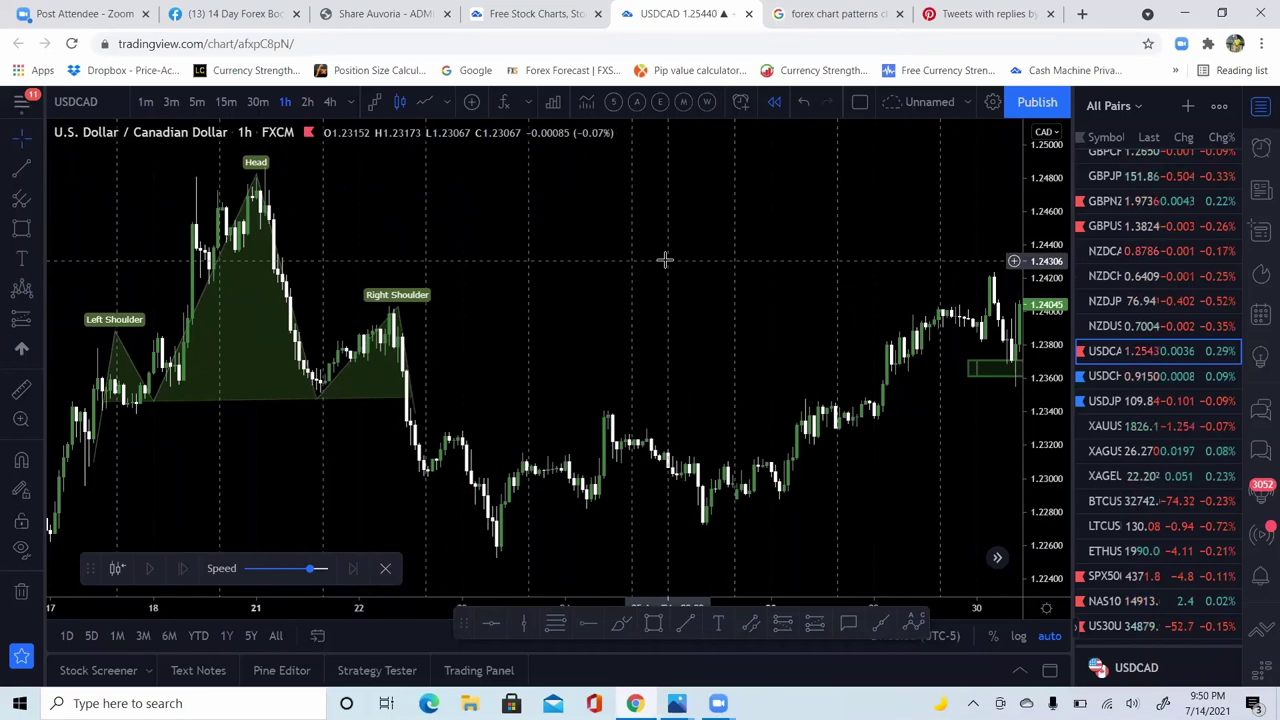
Step: Switch to GBPUSD and outline the 15–16 June candles with a flat upper trend line and a rising lower one from about 1.4032 to 1.4124
click(1145, 228)
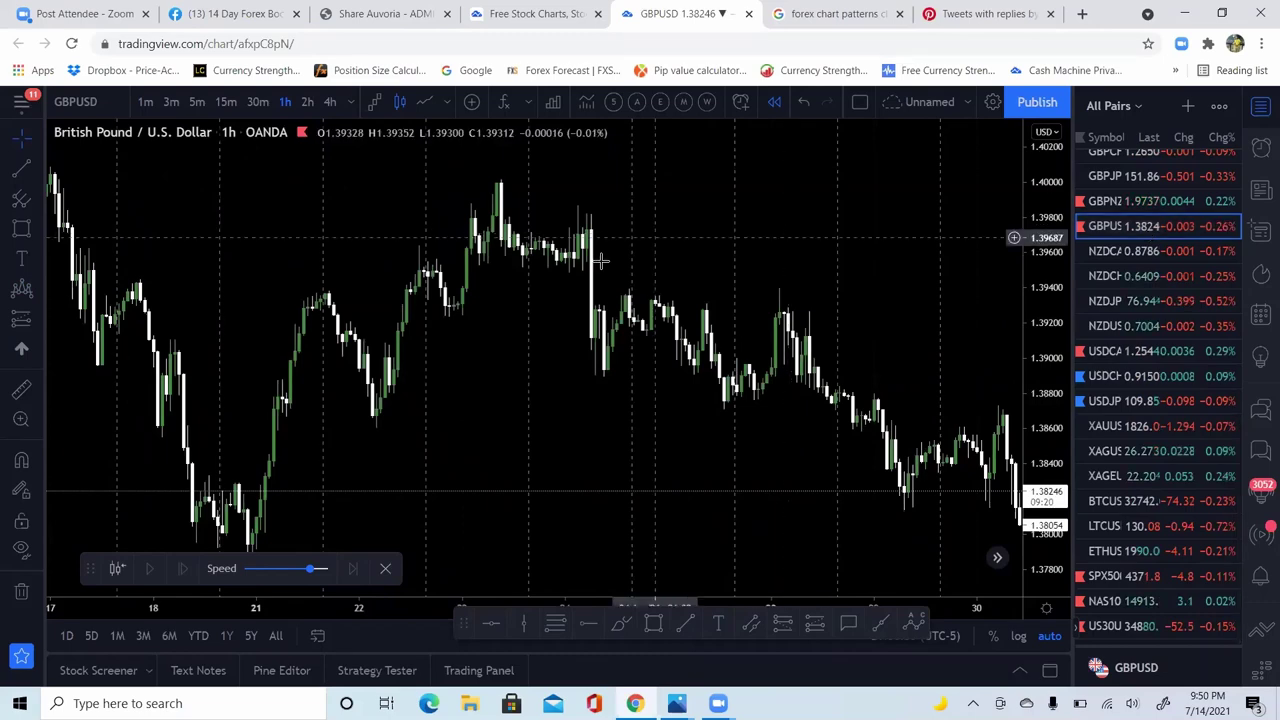
drag(354, 222, 810, 215)
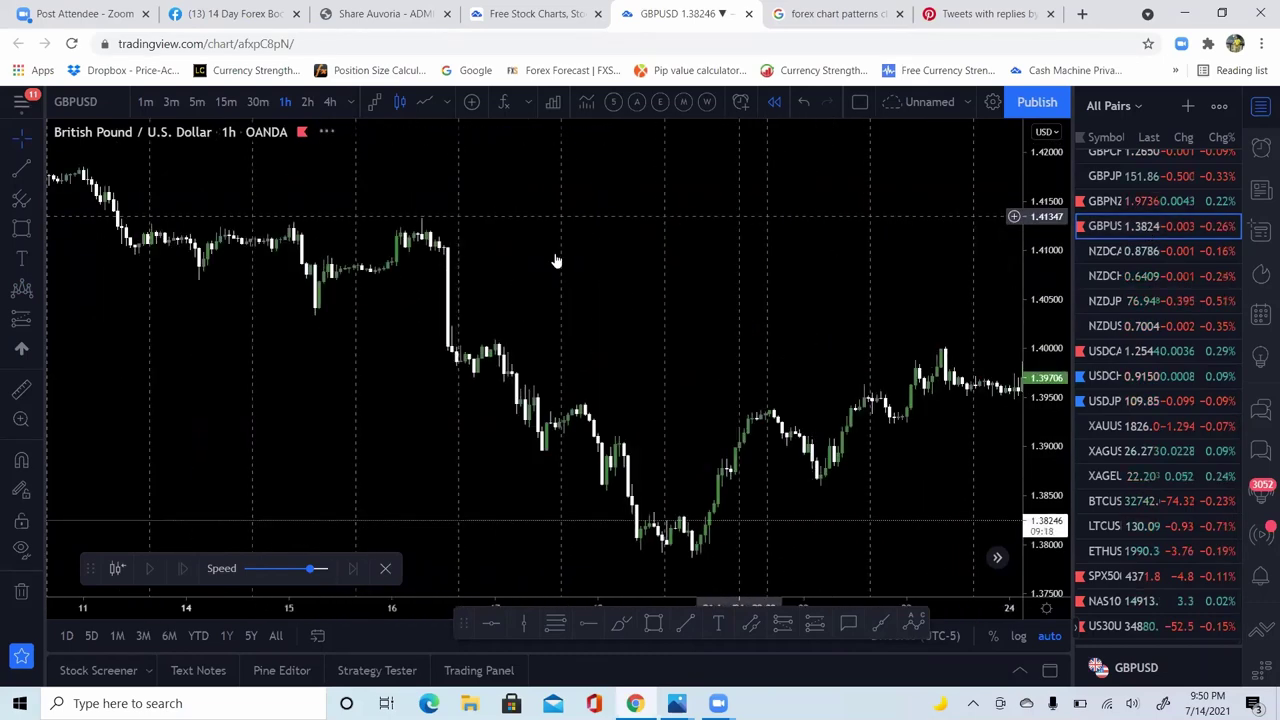
click(649, 286)
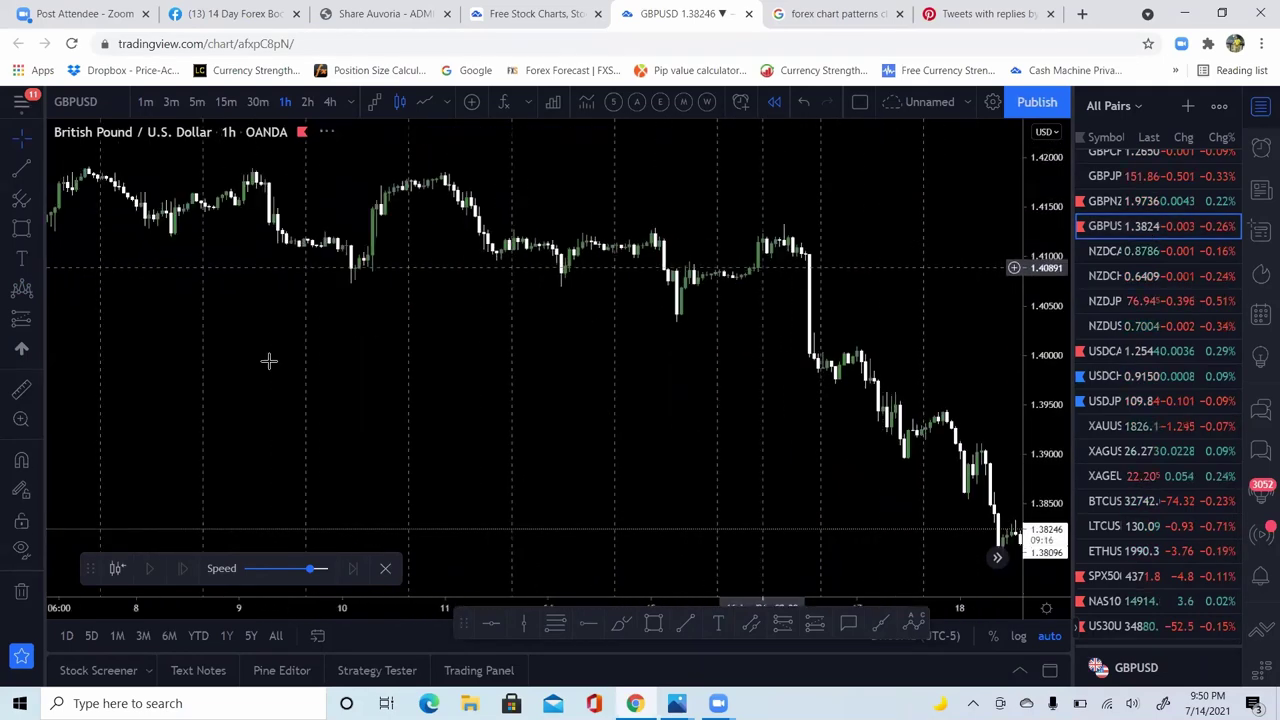
drag(548, 291, 323, 286)
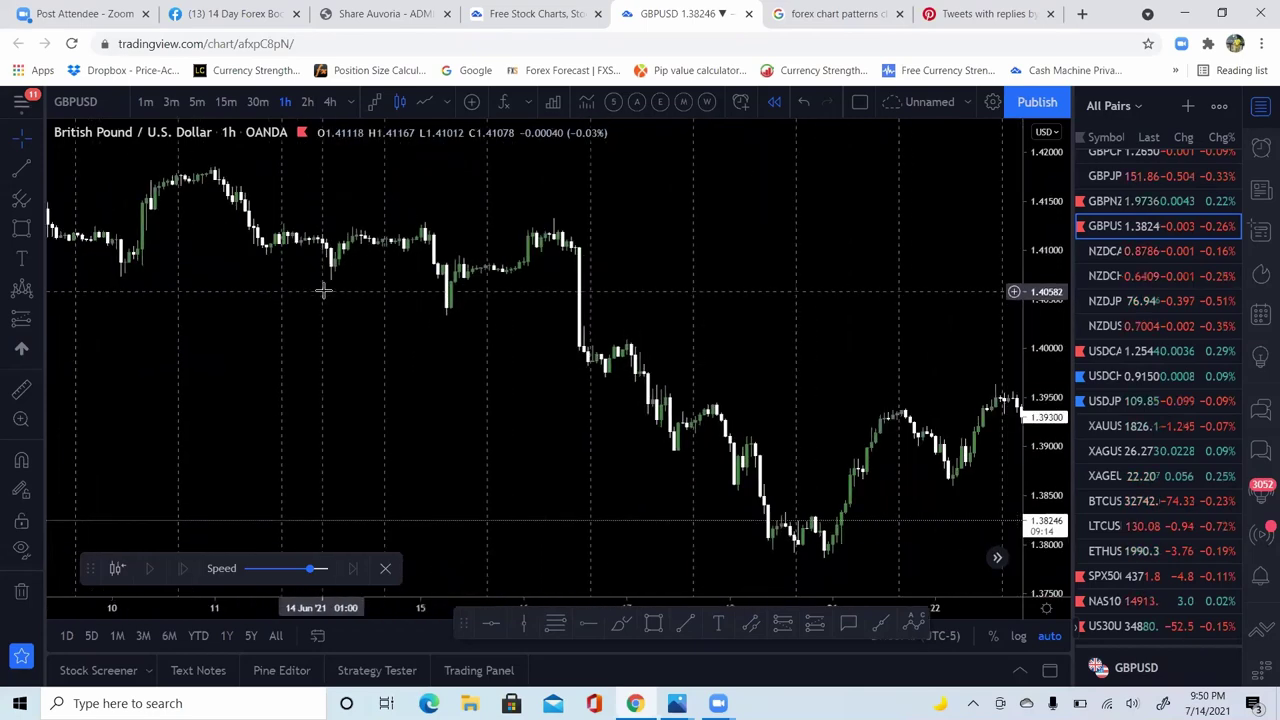
click(19, 170)
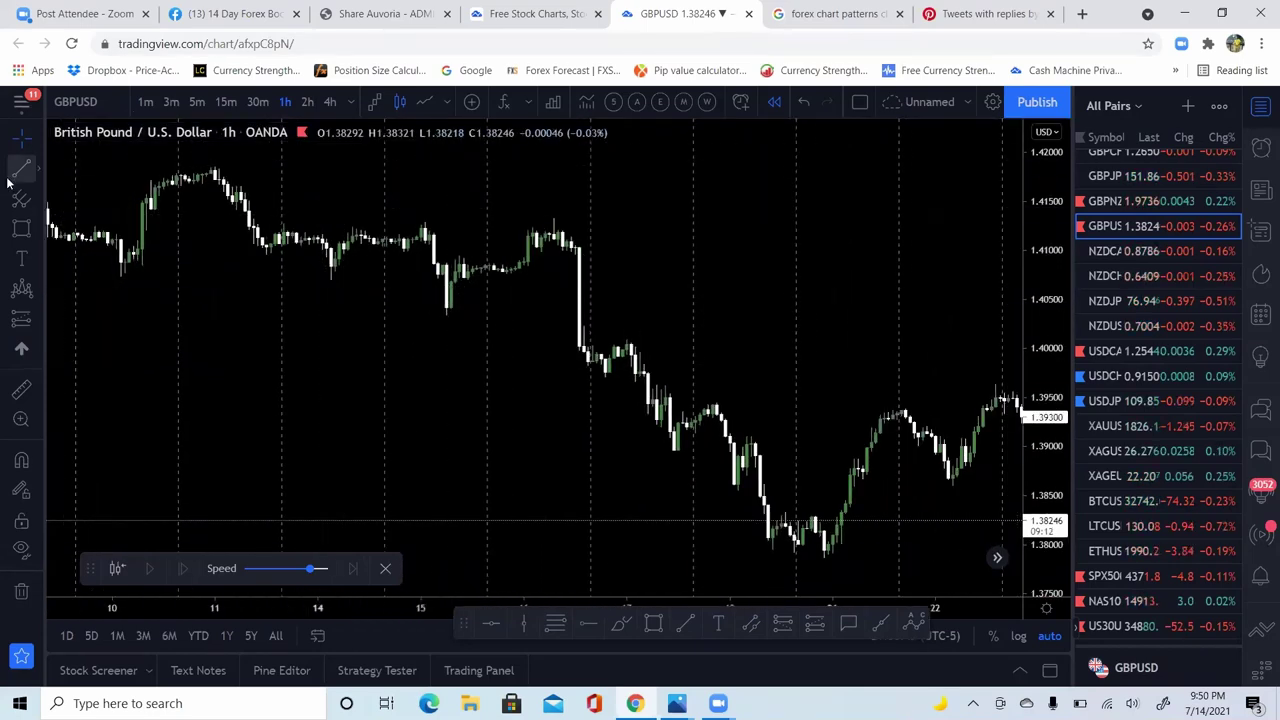
click(412, 224)
click(588, 222)
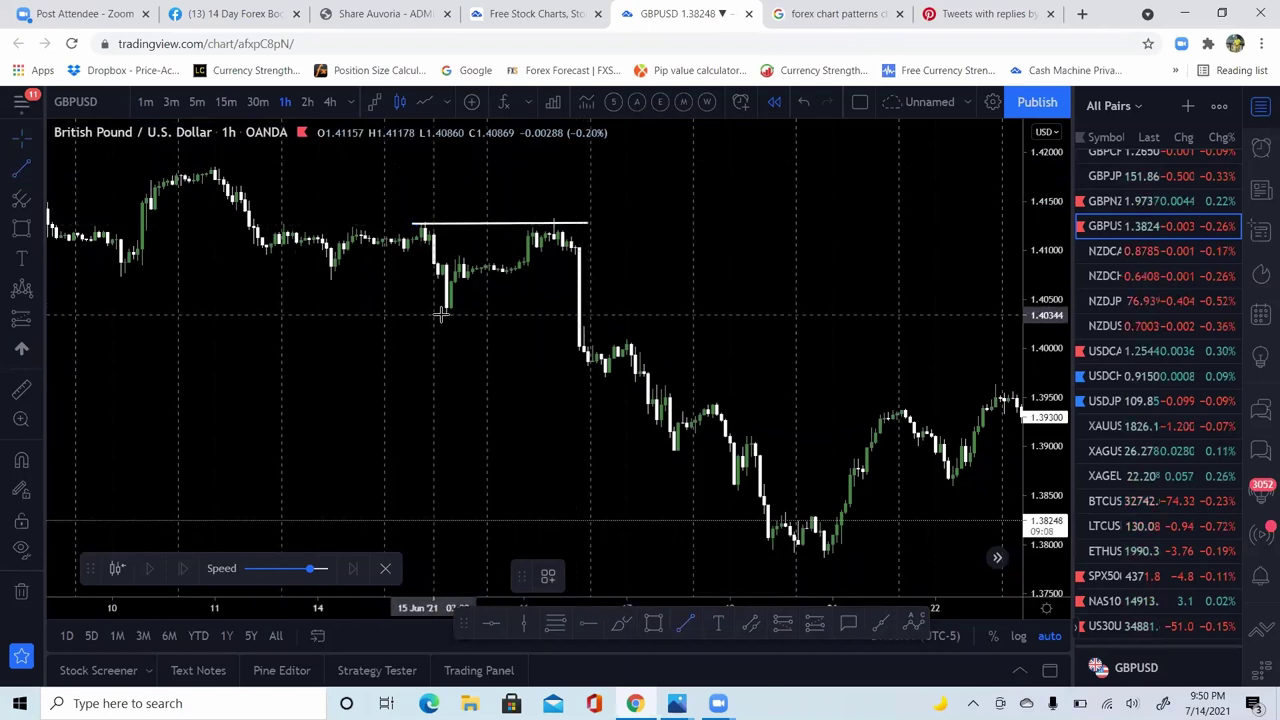
click(575, 218)
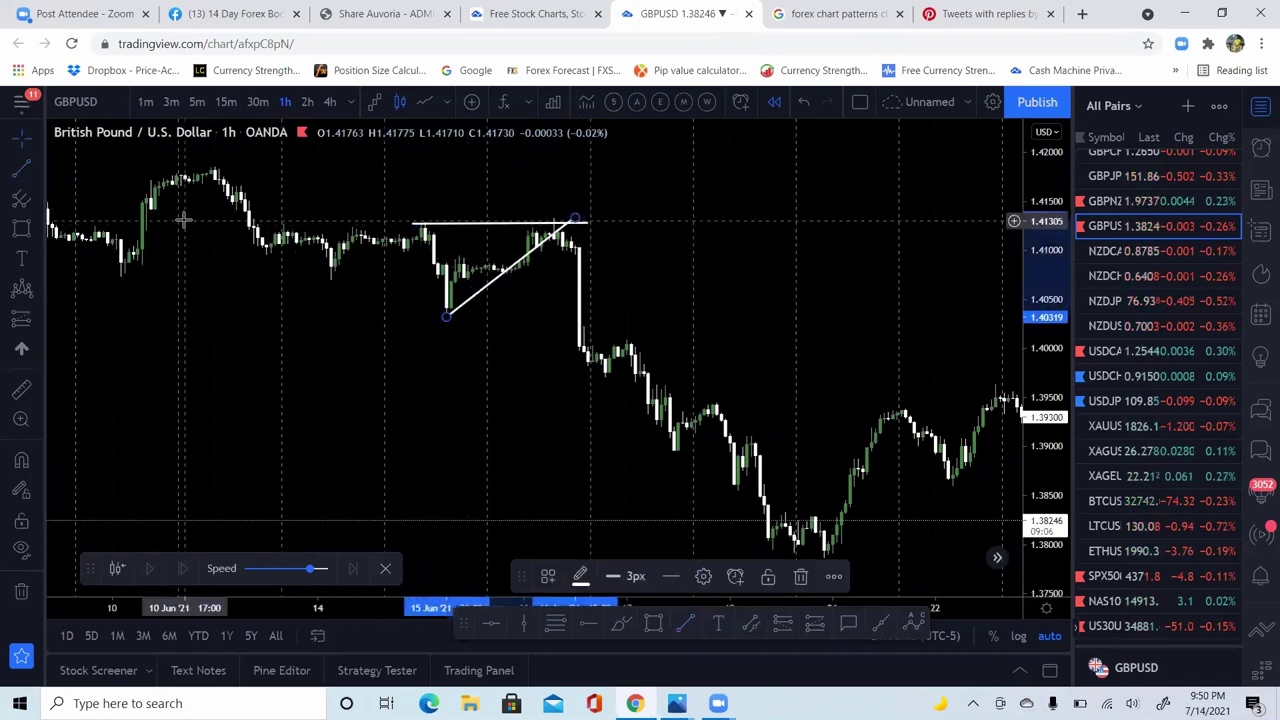
drag(575, 218, 584, 227)
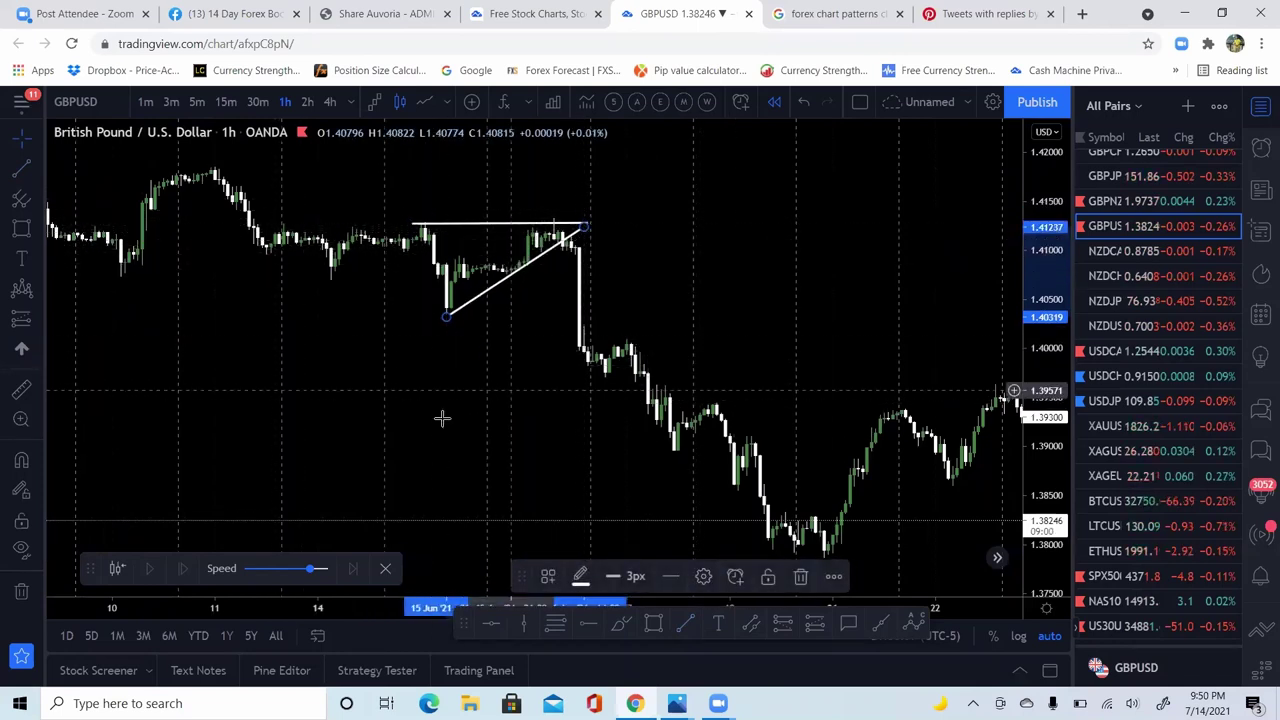
click(594, 408)
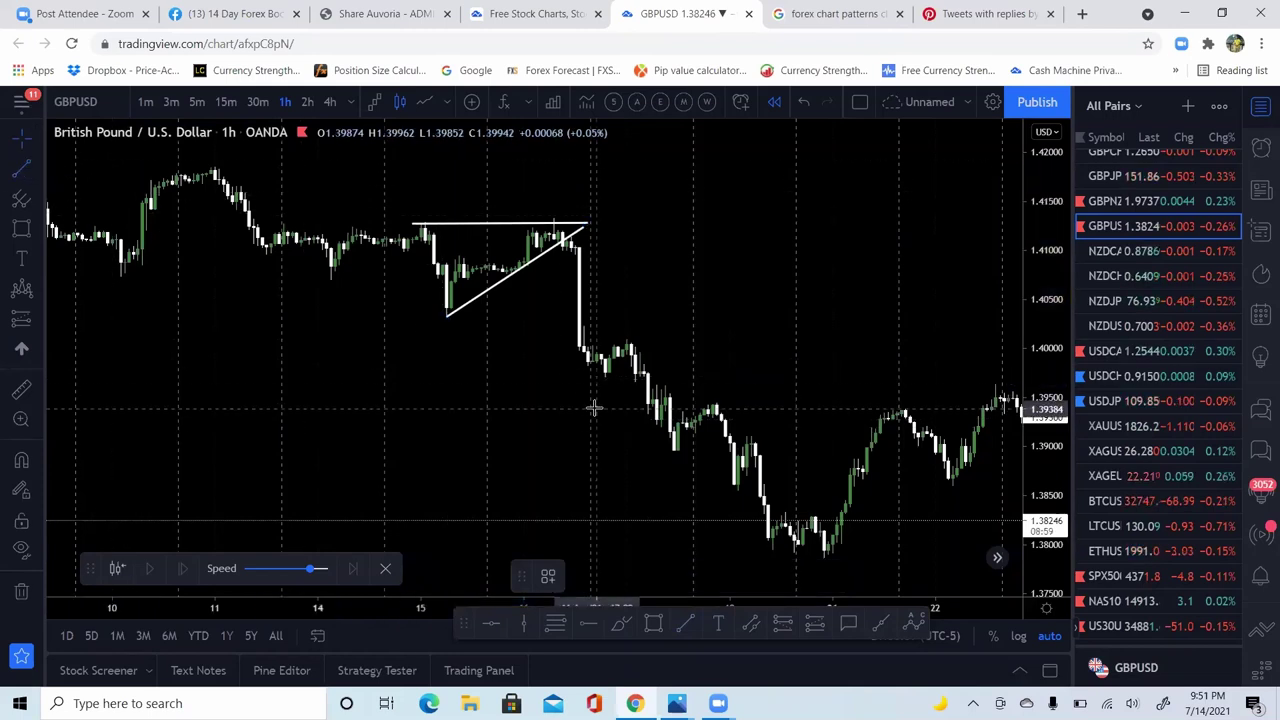
Step: Outline the 17–18 June GBPUSD pennant with a rising line from about 1.3889 and an upper line falling from about 1.3955 to 1.3941
click(674, 459)
click(734, 402)
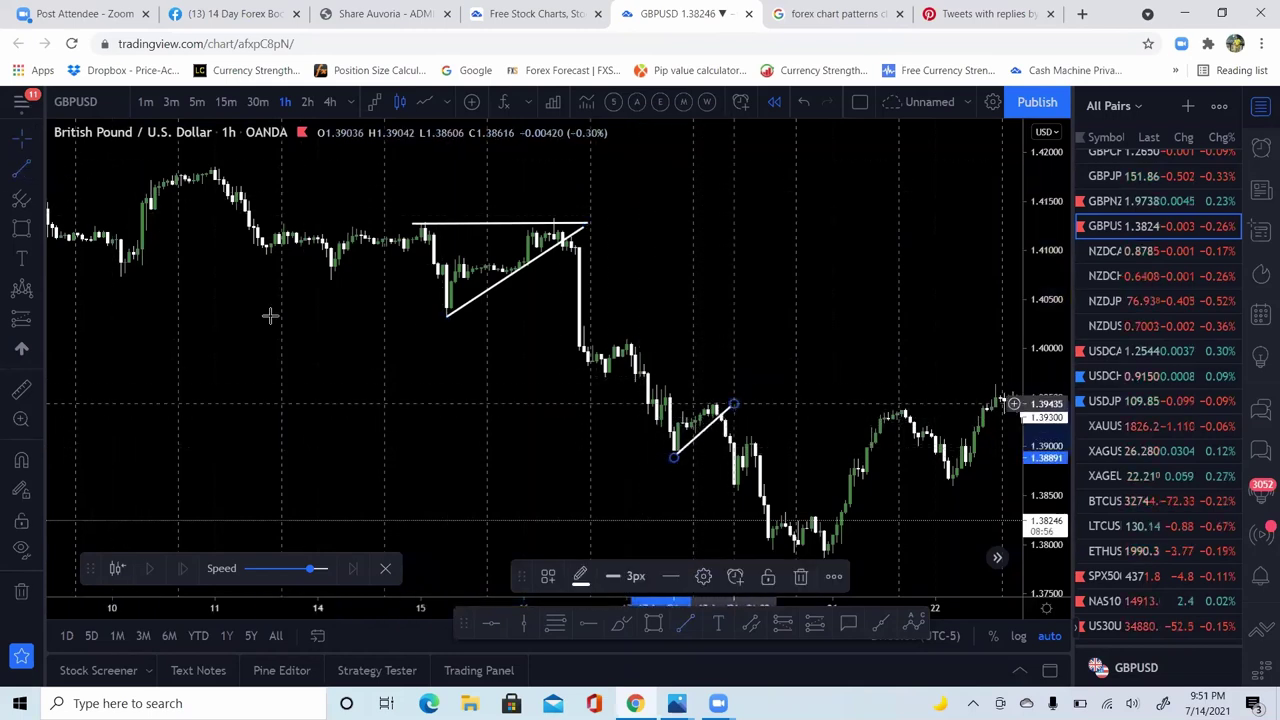
click(658, 390)
click(734, 406)
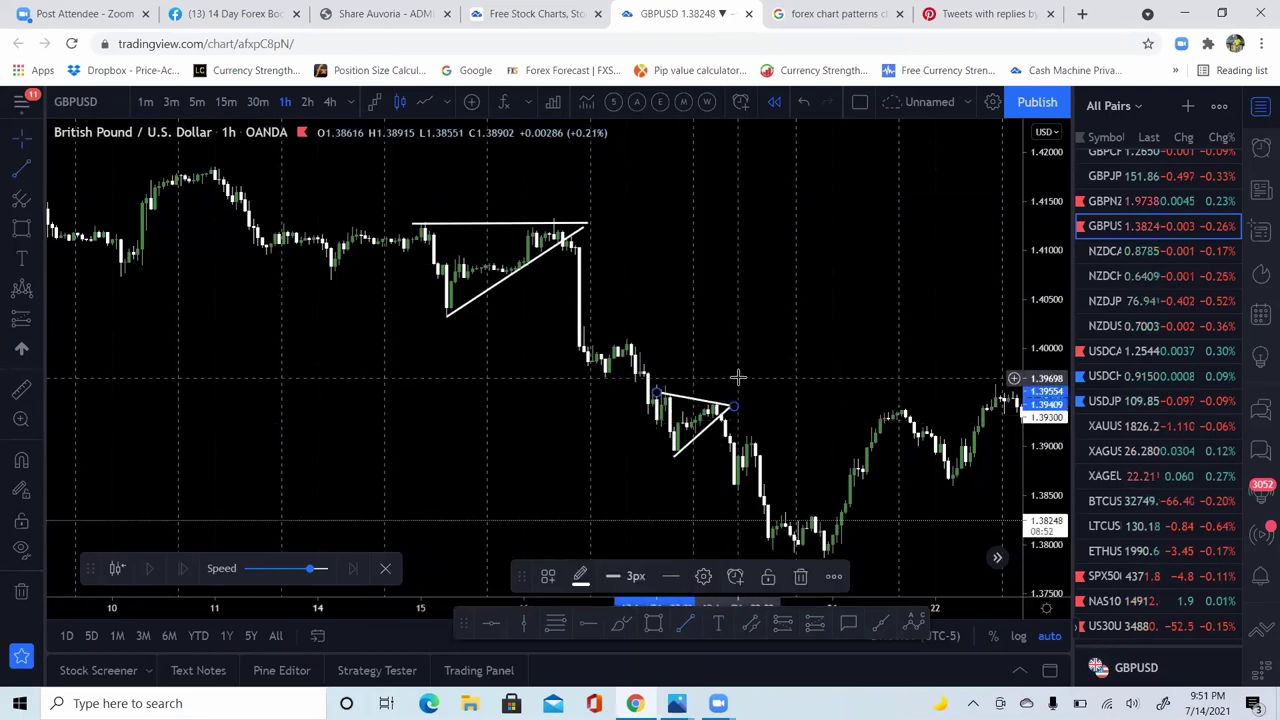
click(737, 373)
drag(763, 349, 560, 336)
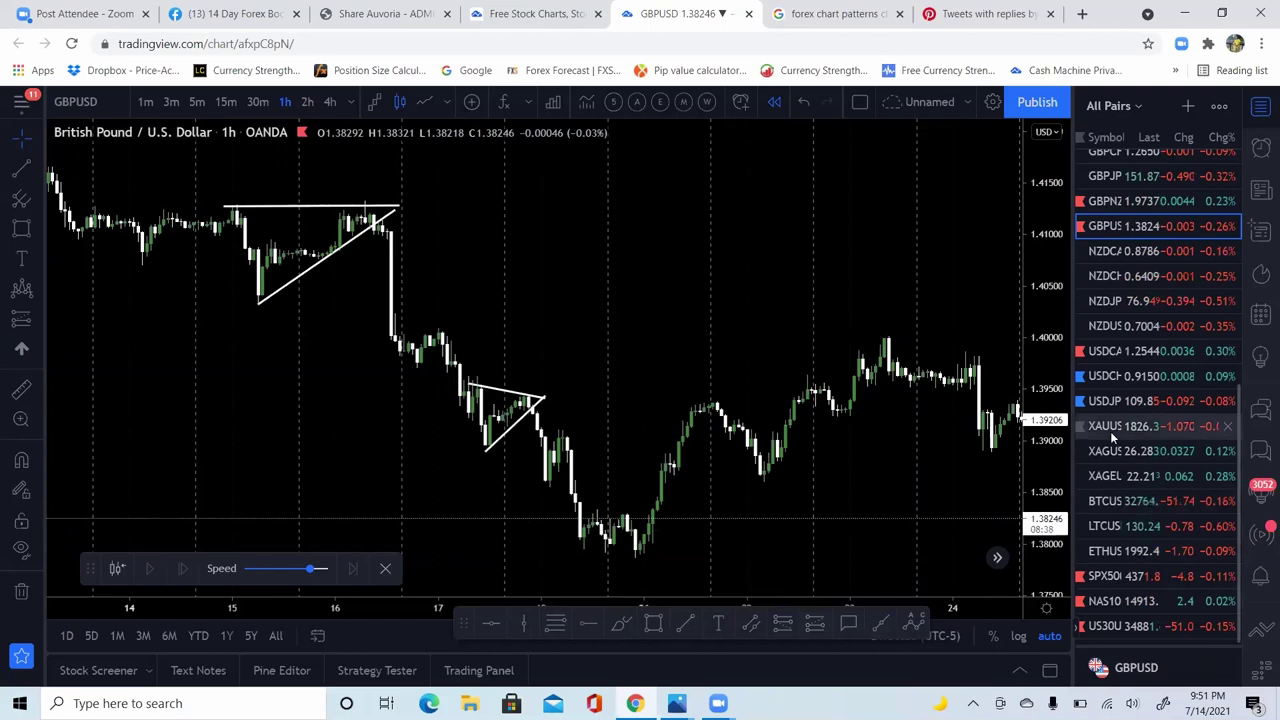
Step: Go through the watchlist charts from GBPUSD up to EURJPY in search of another pattern example
key(Down)
key(Up)
key(Up)
key(Up)
key(Up)
key(Up)
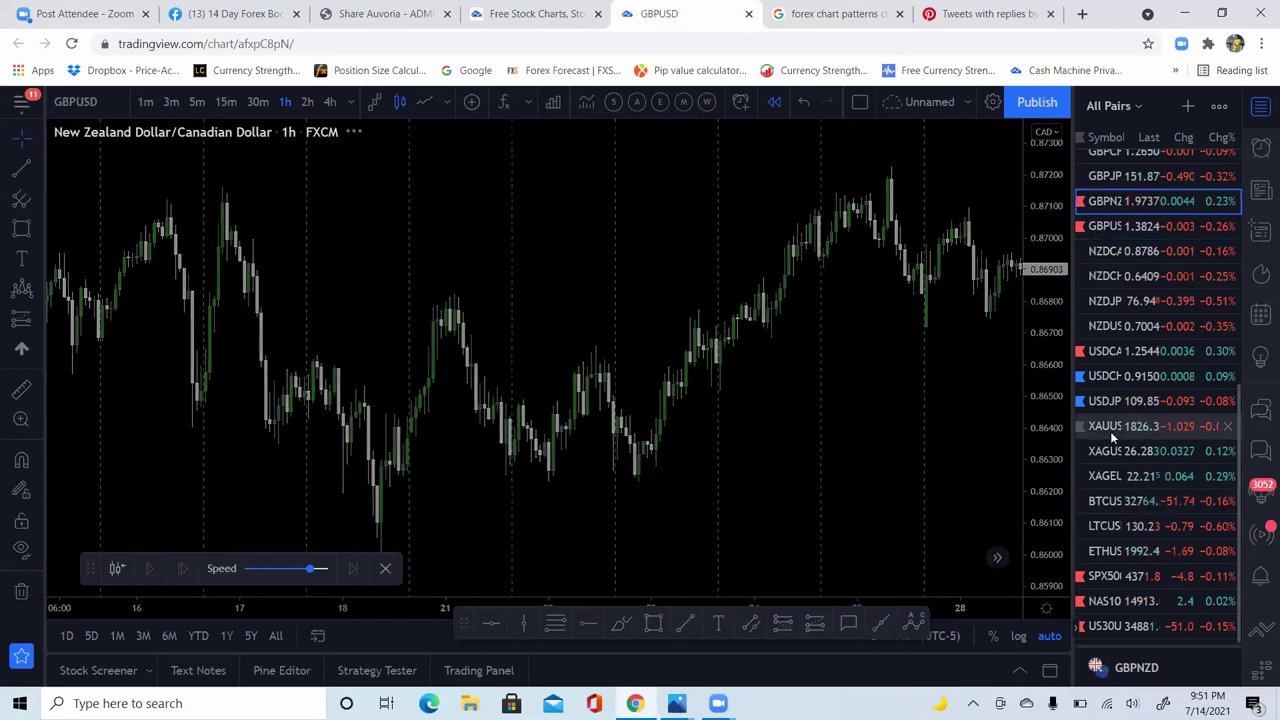
key(Up)
key(Up)
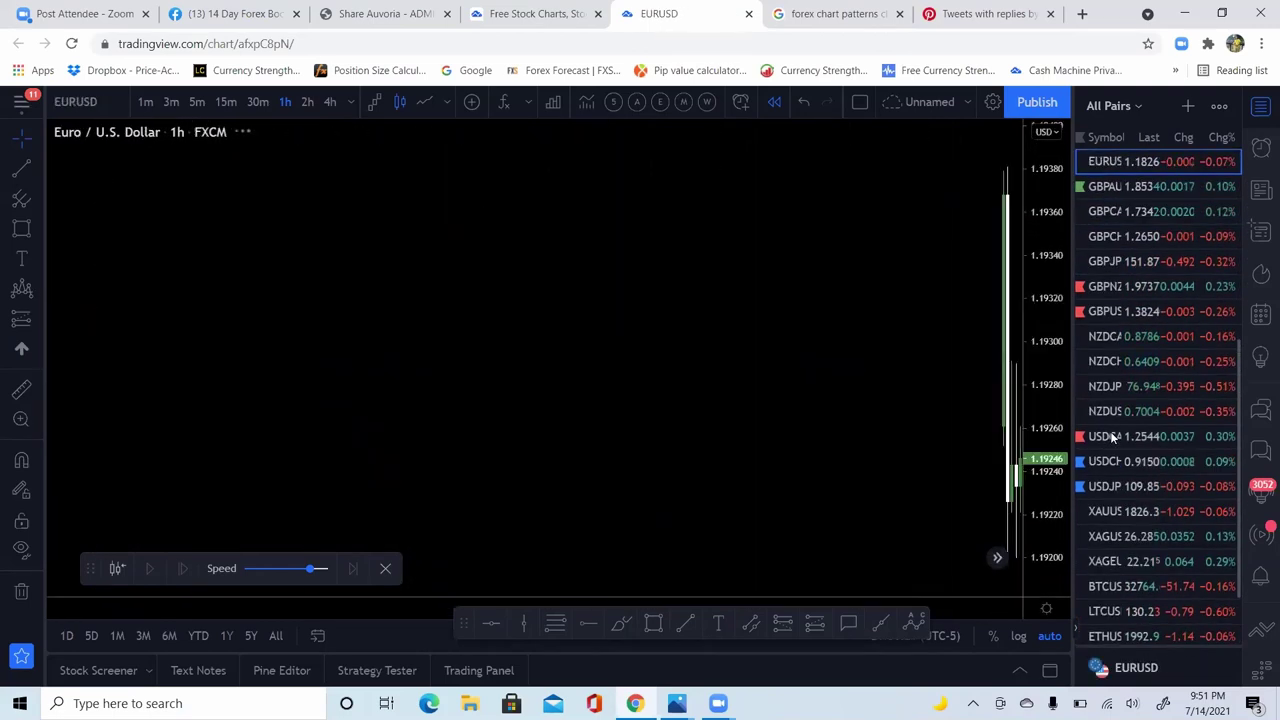
key(Up)
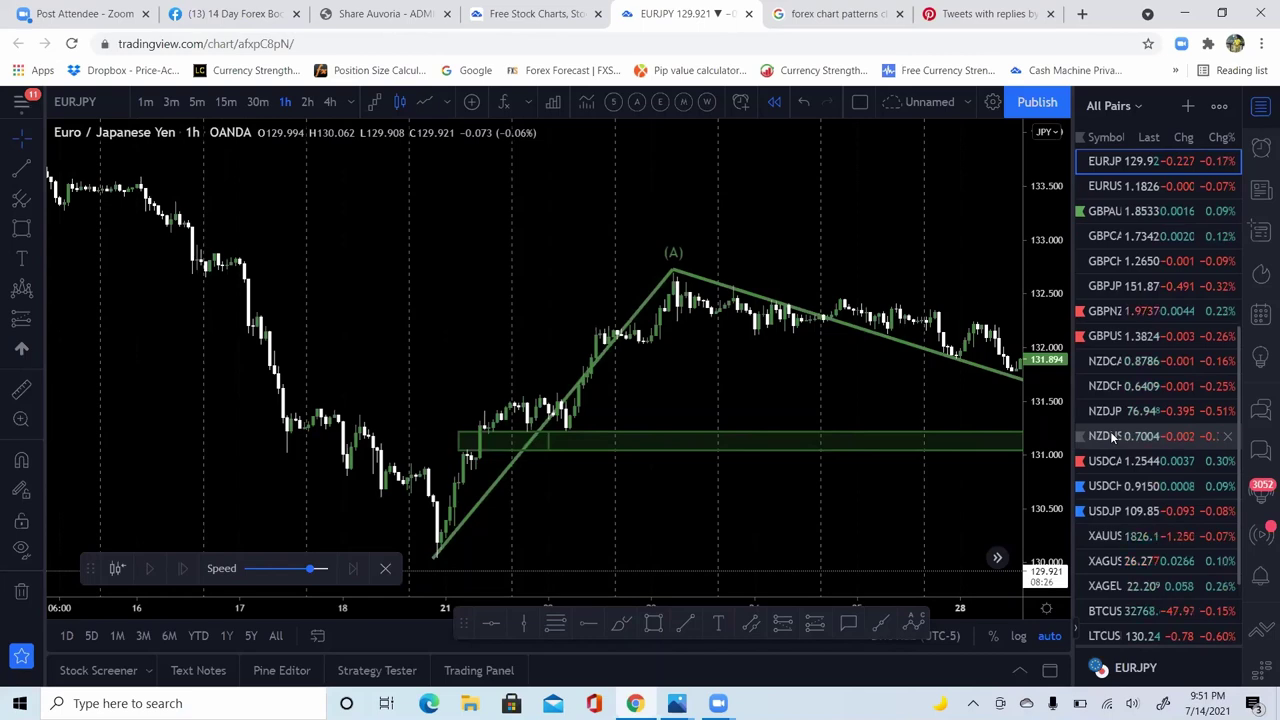
Step: Remove all existing drawings from the EURJPY chart
drag(671, 223, 453, 274)
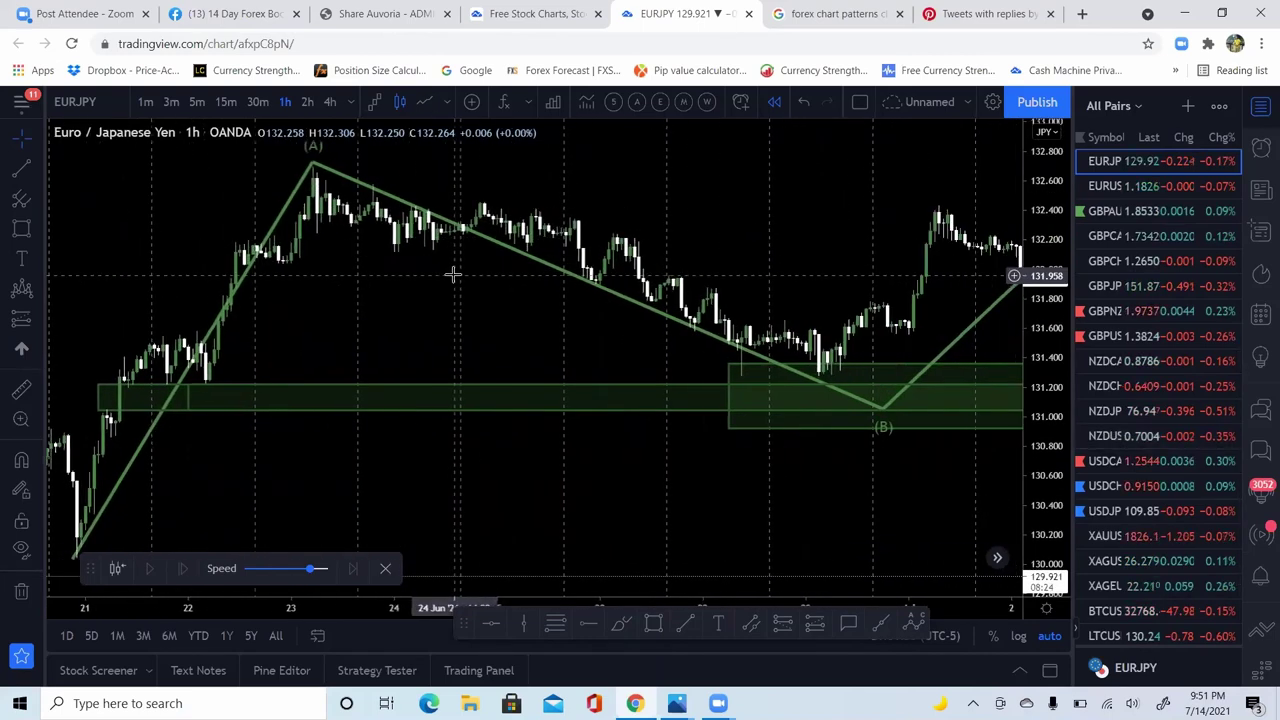
drag(794, 217, 227, 267)
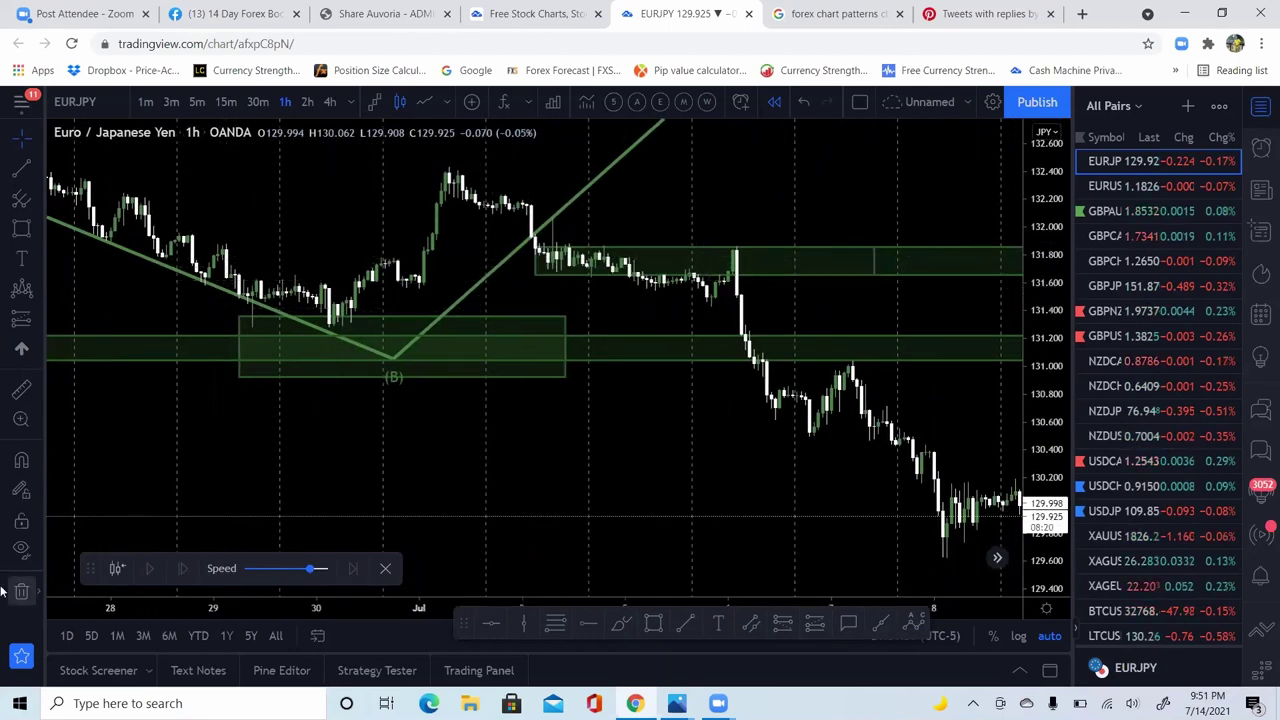
click(21, 592)
drag(563, 354, 771, 346)
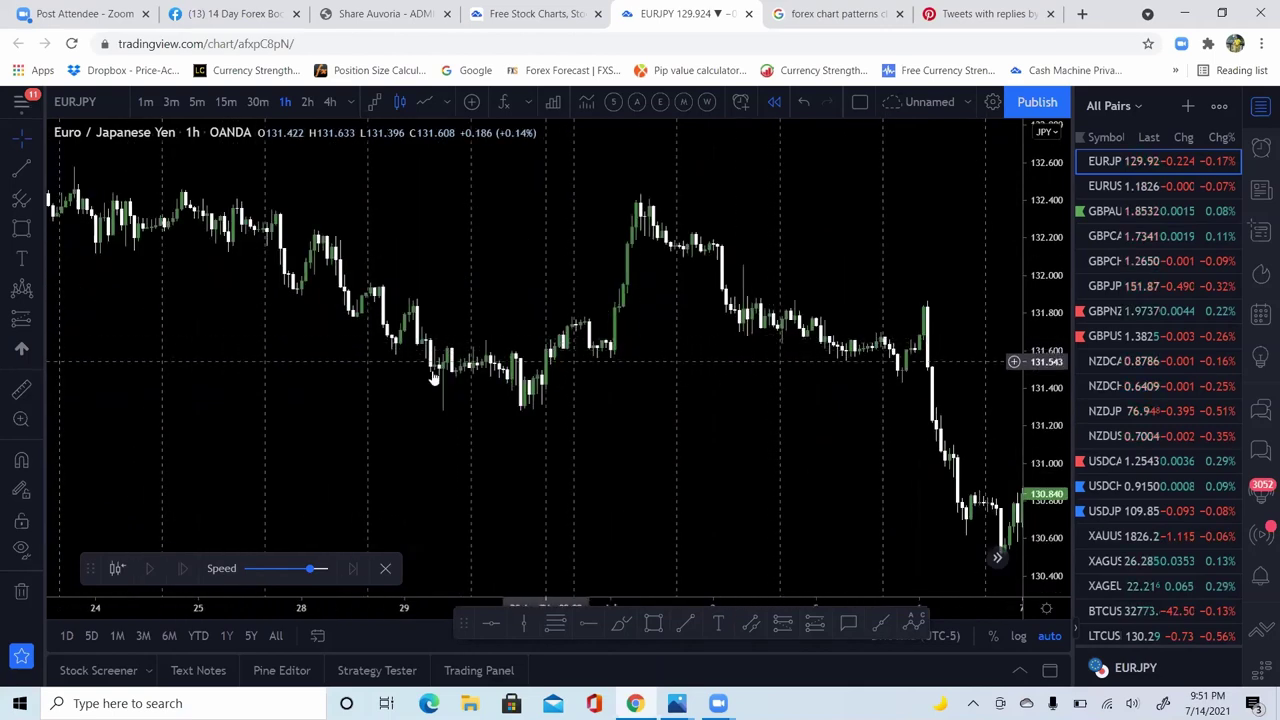
Step: Set EURJPY to the 4-hour timeframe and draw a flagpole from the 21 June low at about 130.23 up to 132.74
drag(404, 266, 894, 286)
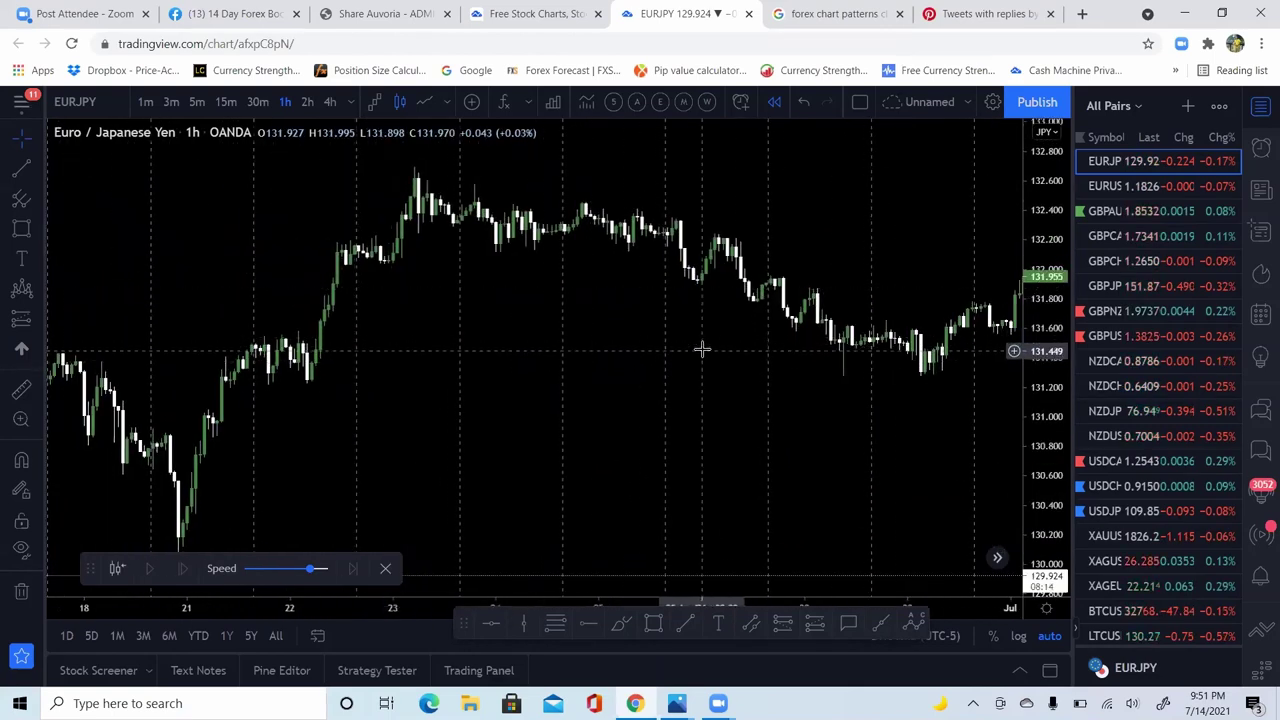
drag(485, 342, 106, 338)
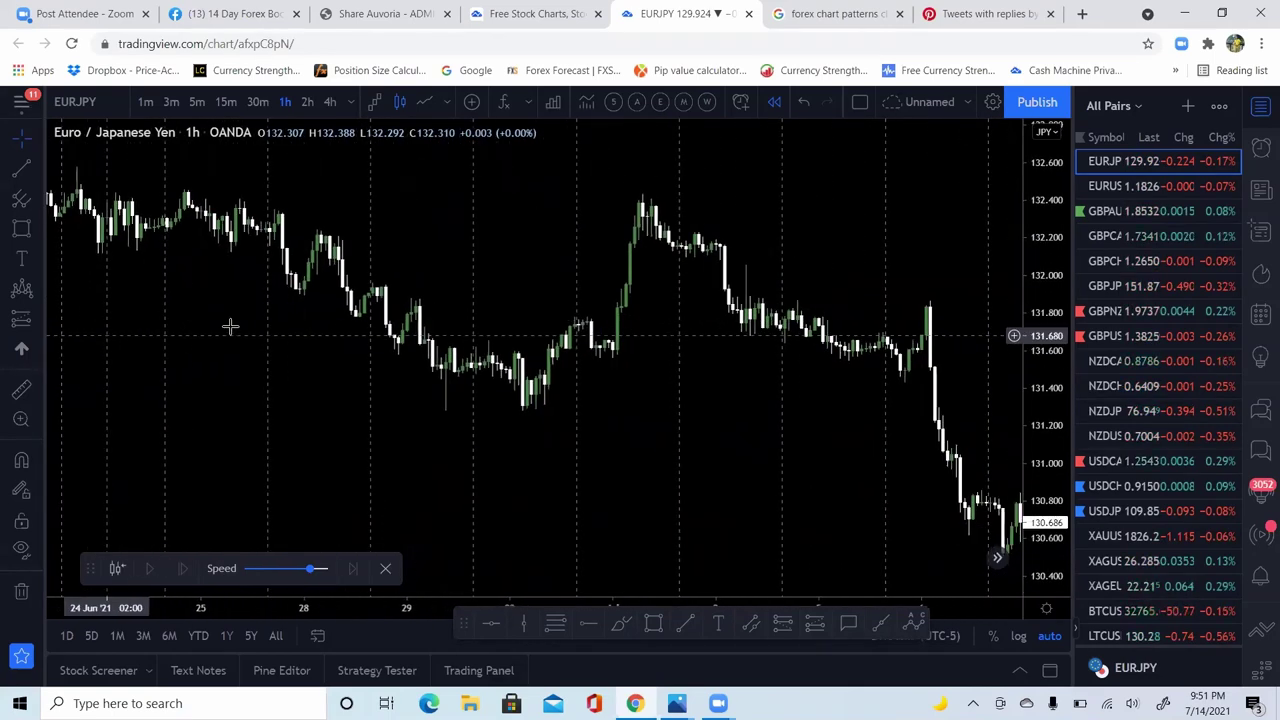
drag(429, 291, 389, 291)
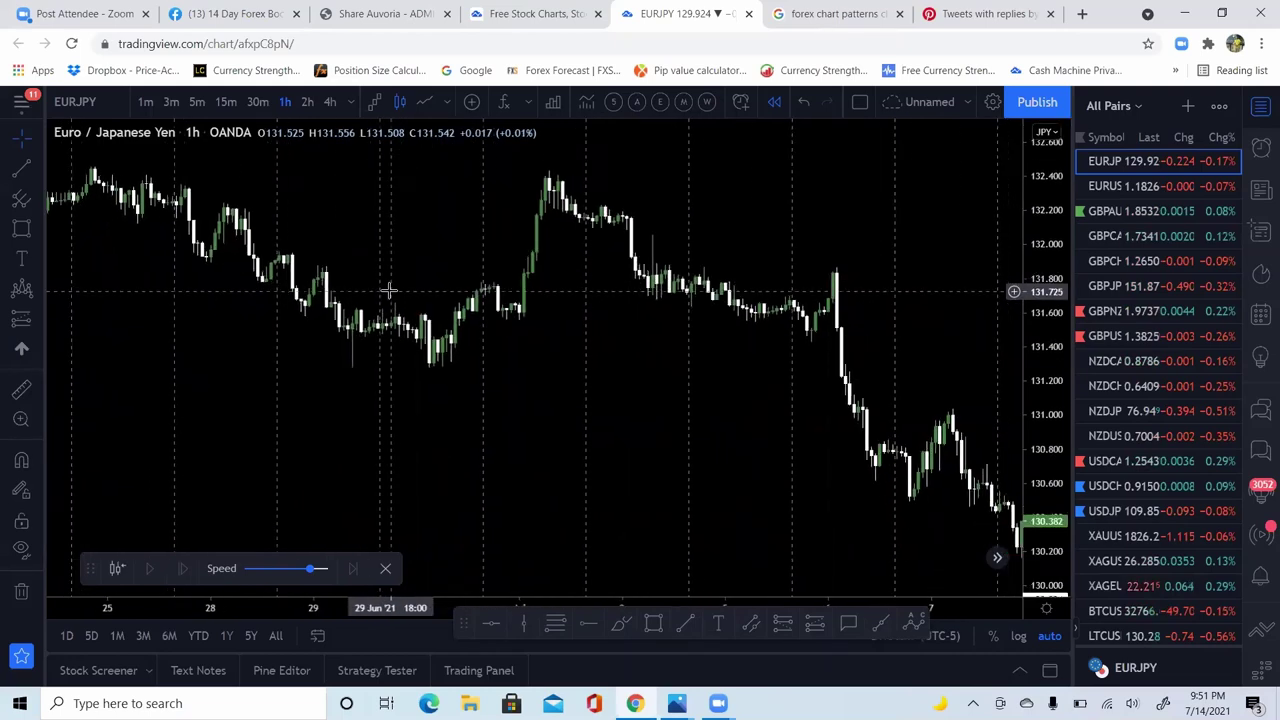
drag(406, 234, 740, 234)
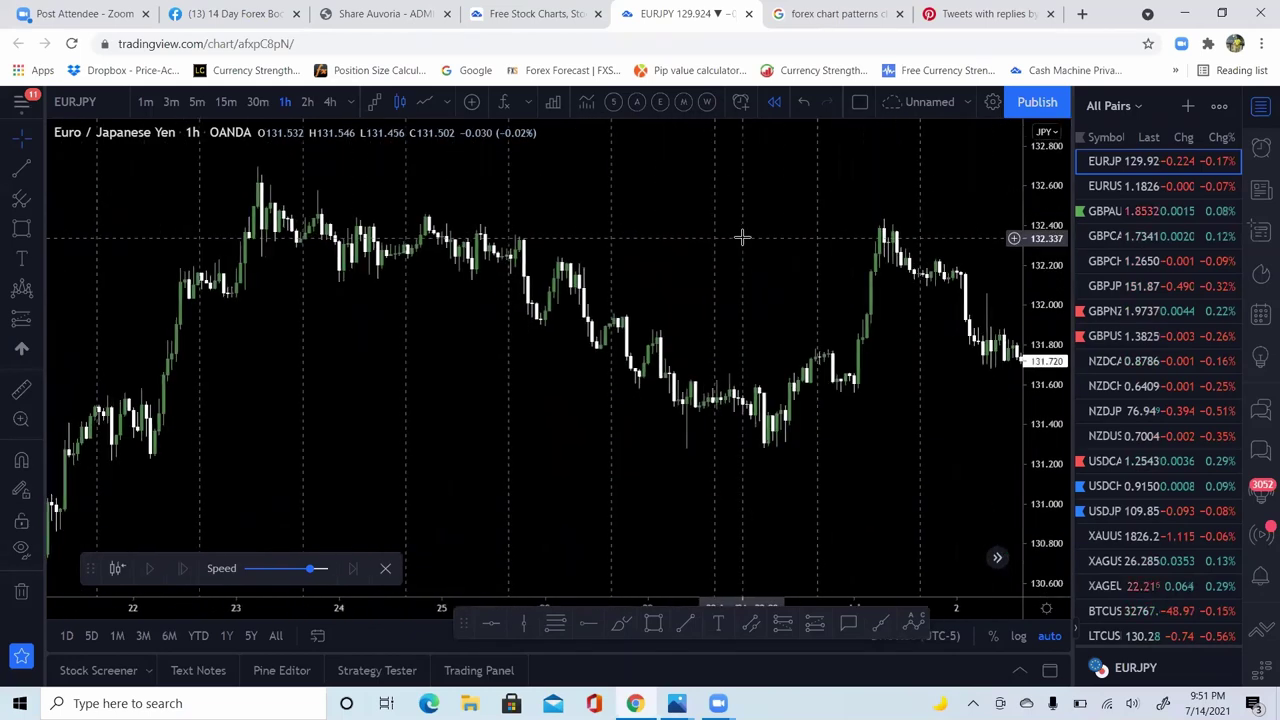
click(332, 102)
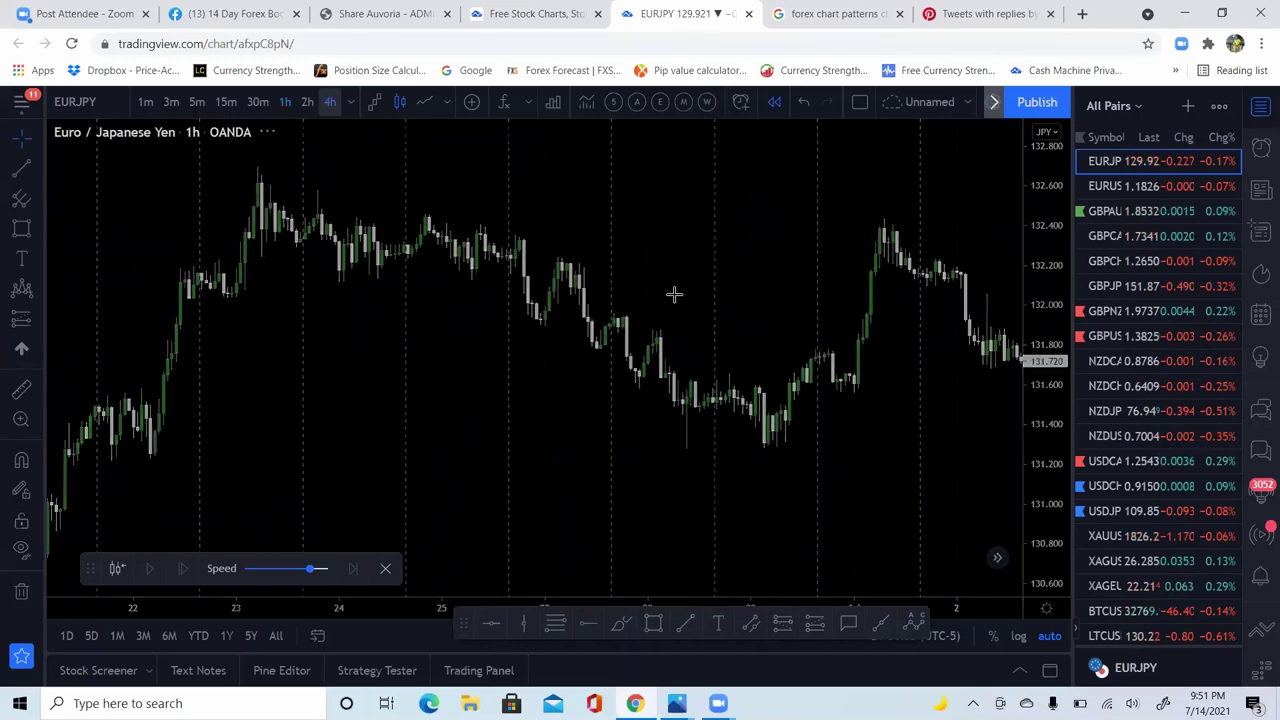
drag(494, 348, 200, 360)
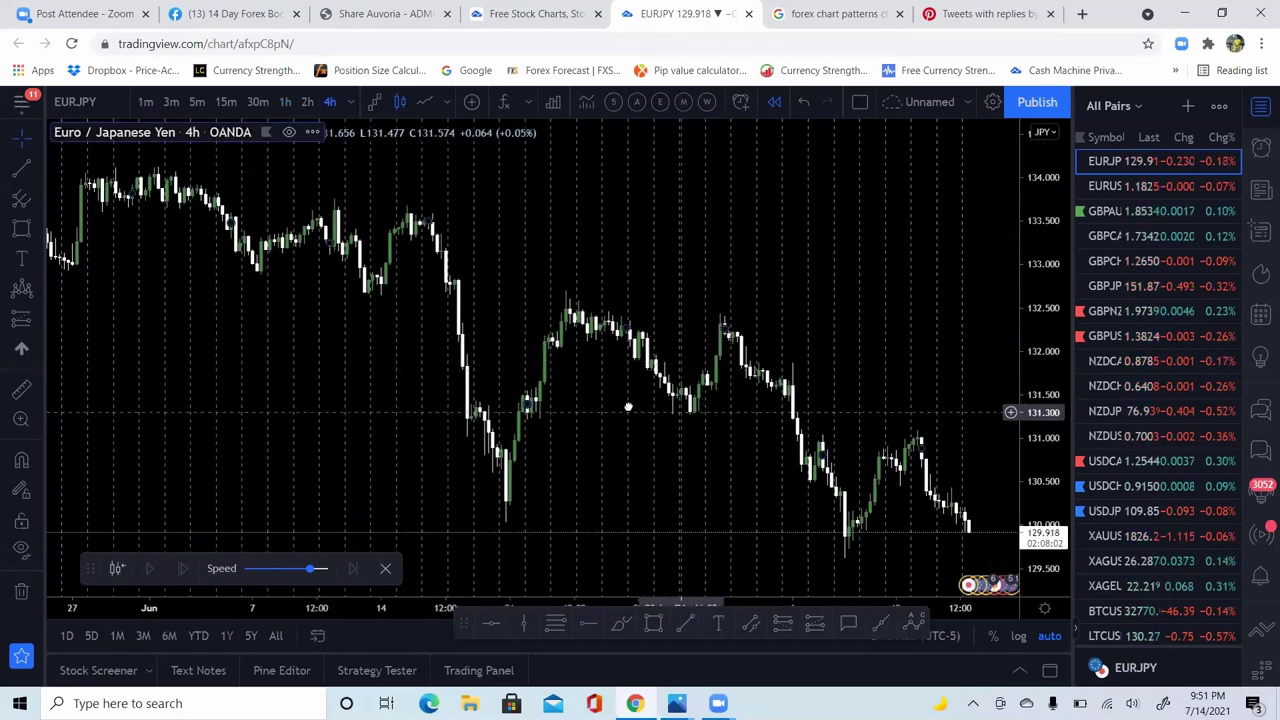
drag(640, 400, 570, 395)
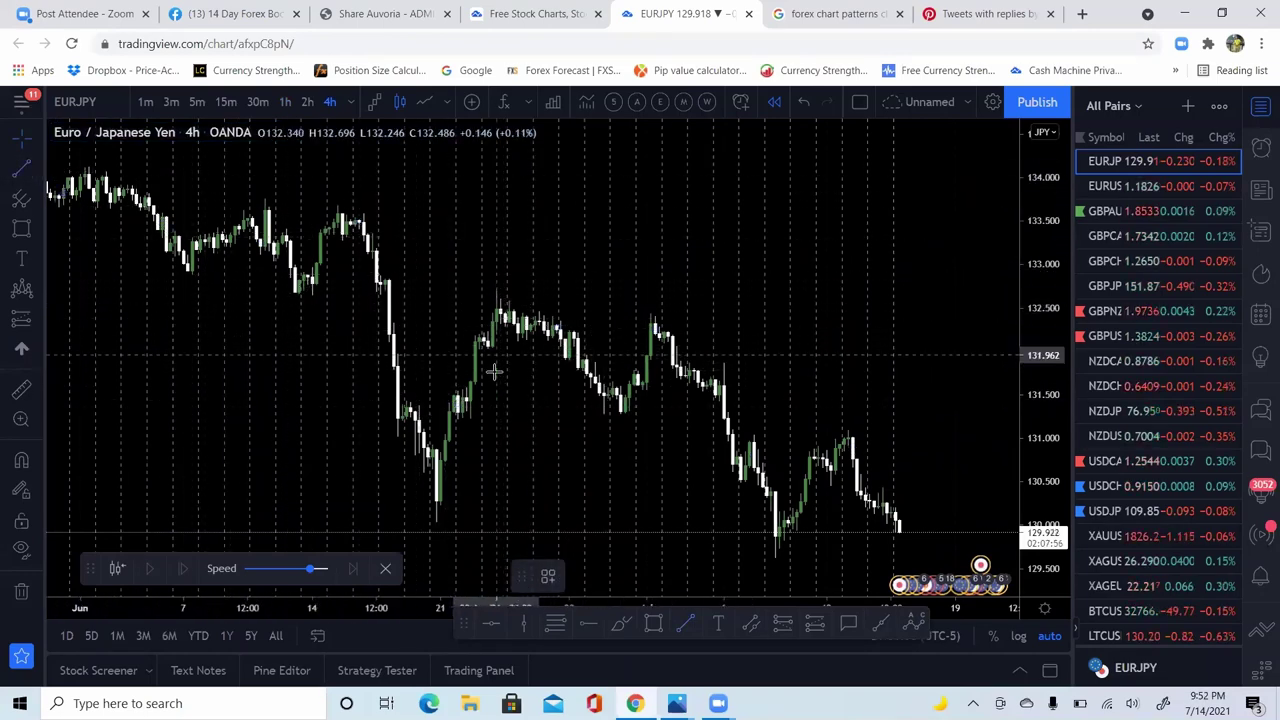
click(438, 505)
click(506, 288)
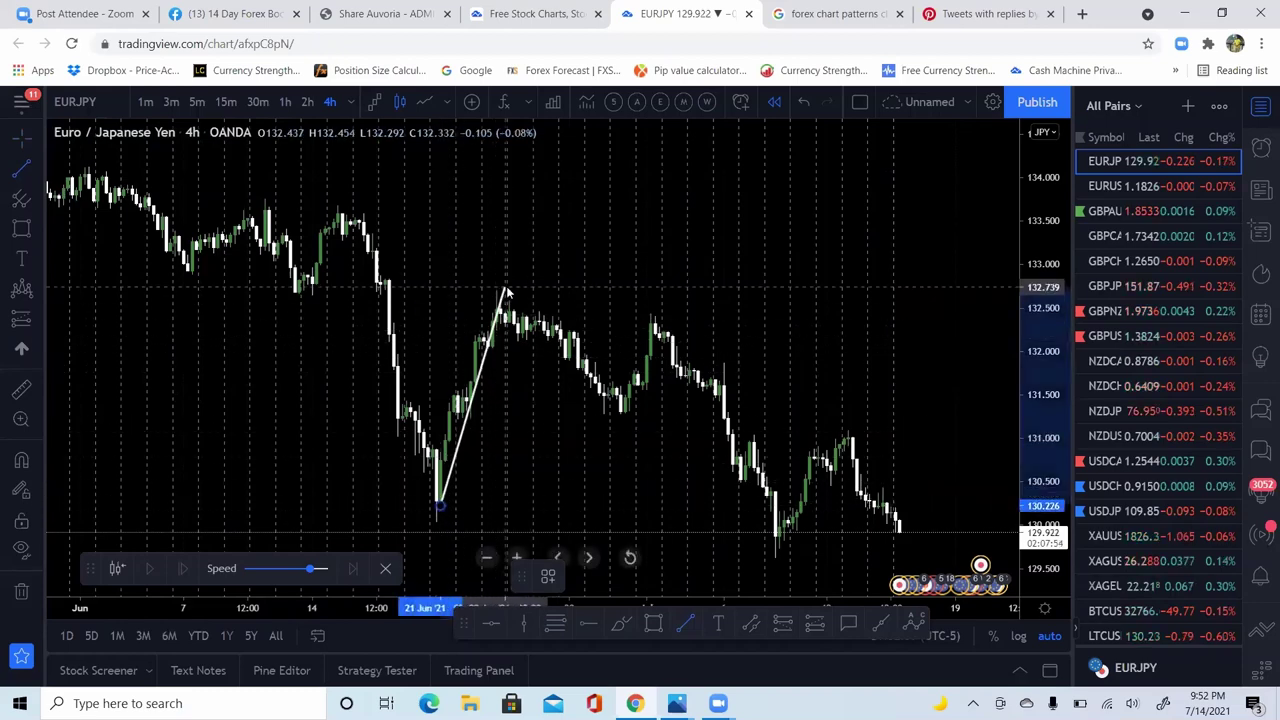
click(466, 257)
Step: Draw the EURJPY flag's upper line falling from about 132.70 to 131.43, with its start shifted slightly past the pole's peak
click(506, 292)
click(641, 400)
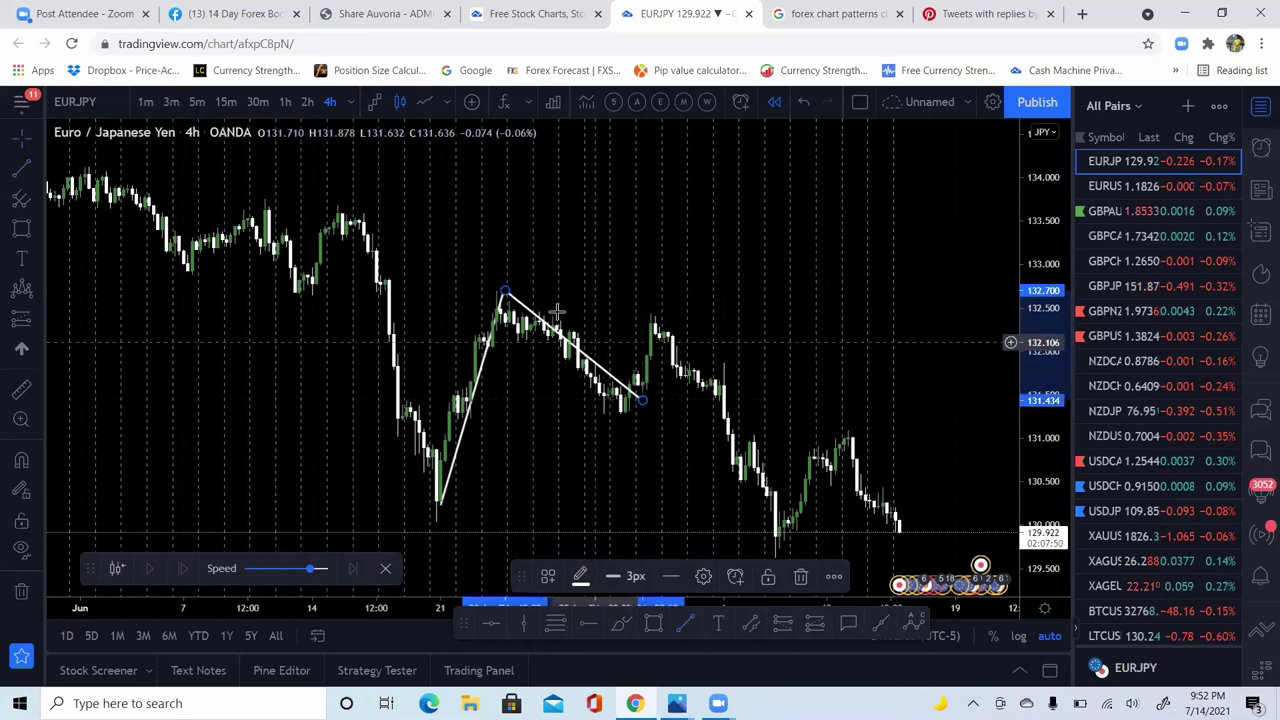
drag(506, 292, 530, 290)
Step: Draw the EURJPY flag's lower line falling from about 132.2 to 131.17, with its start raised closer to the candles
click(21, 167)
click(506, 338)
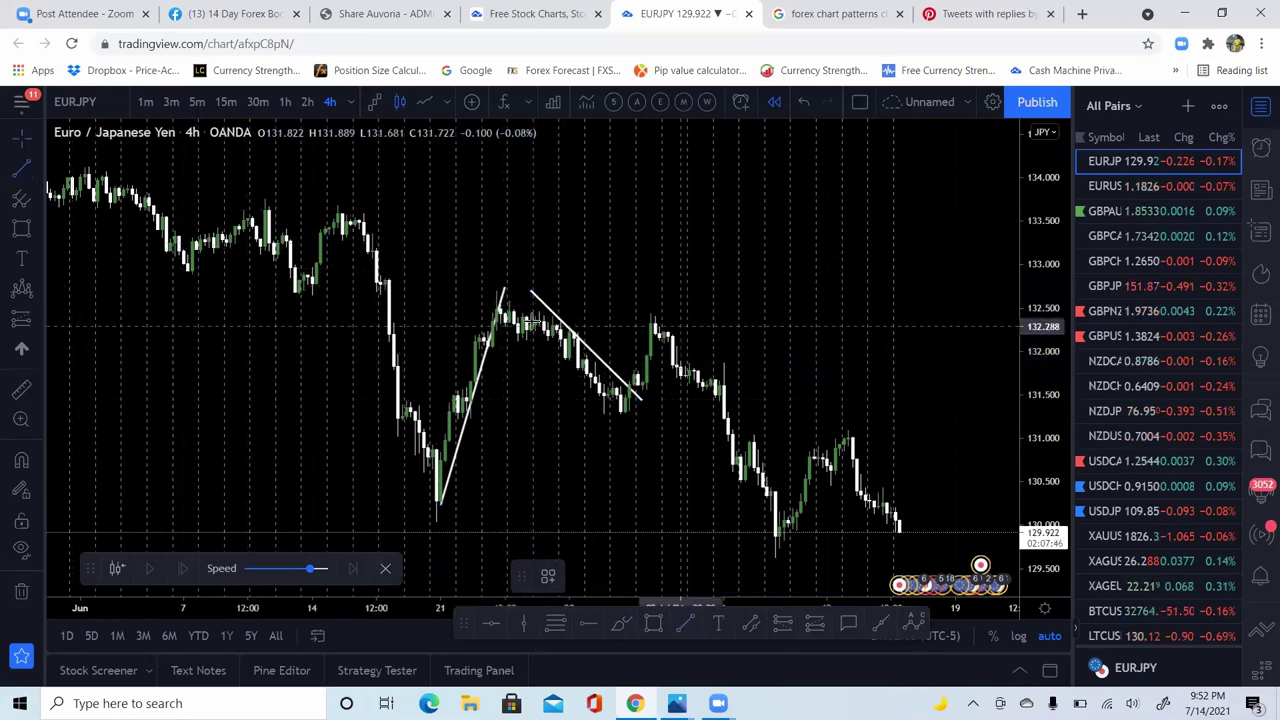
click(658, 418)
click(632, 422)
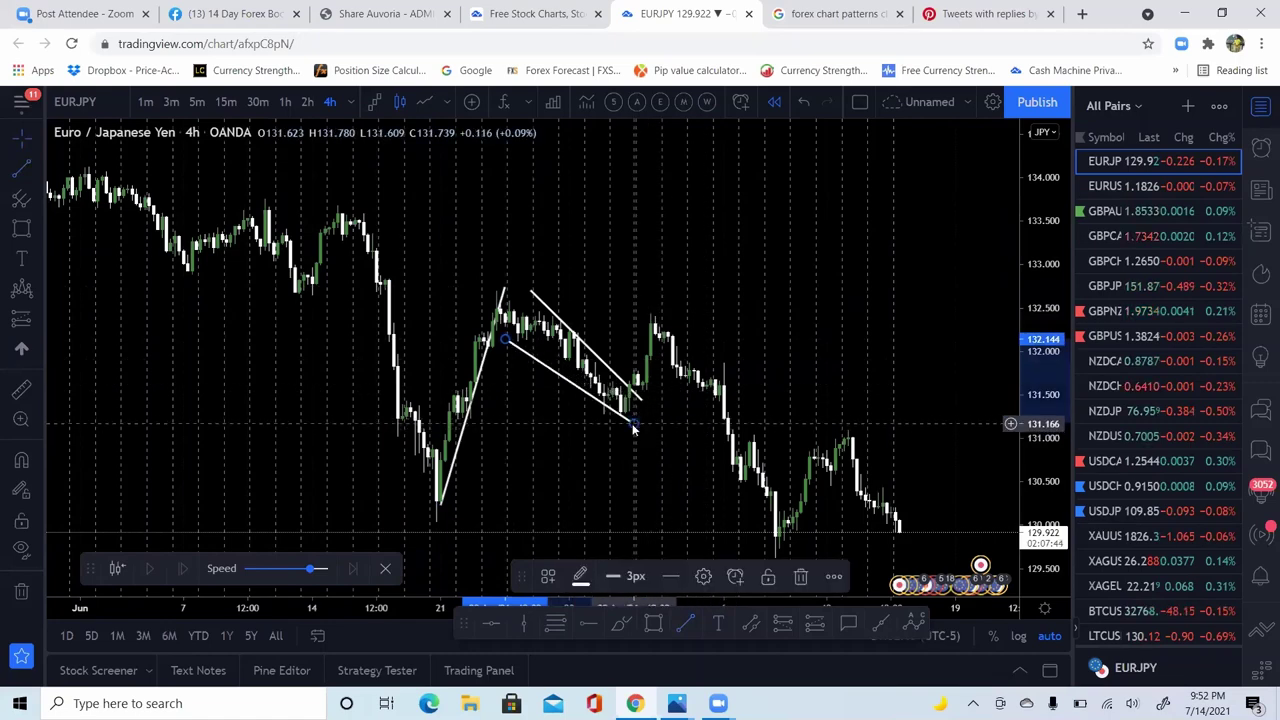
click(535, 272)
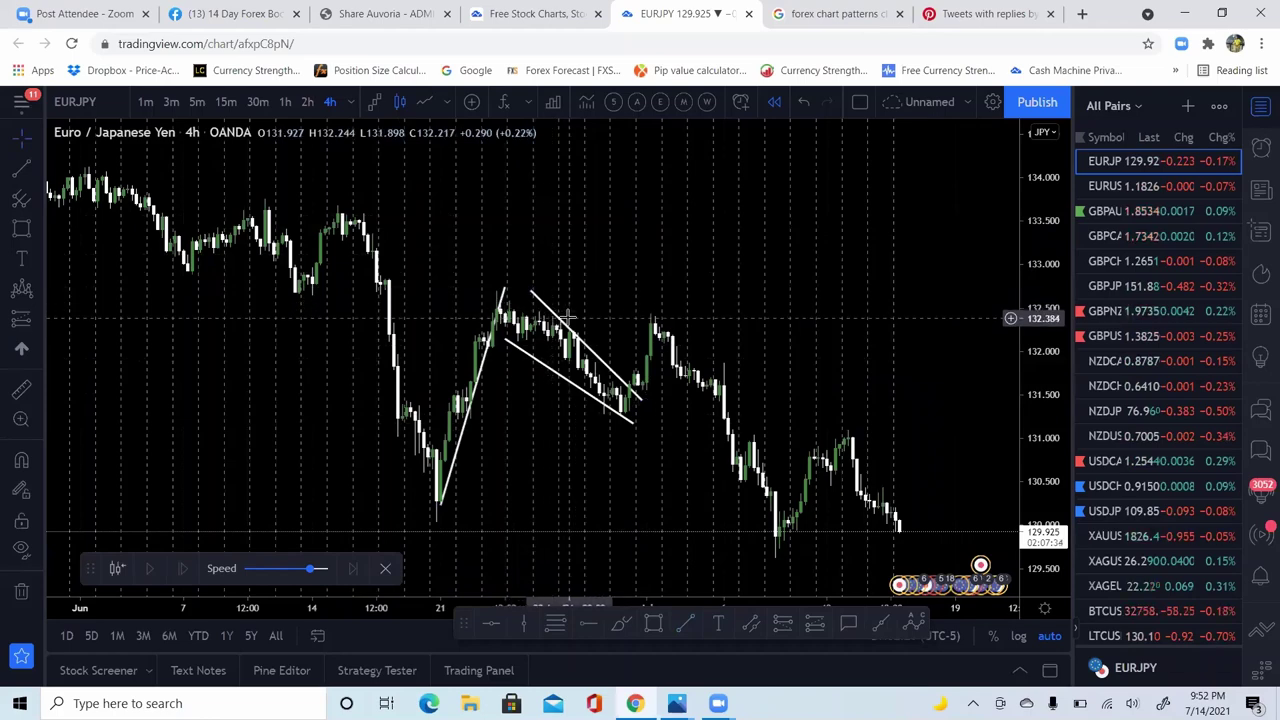
click(508, 340)
drag(508, 340, 505, 329)
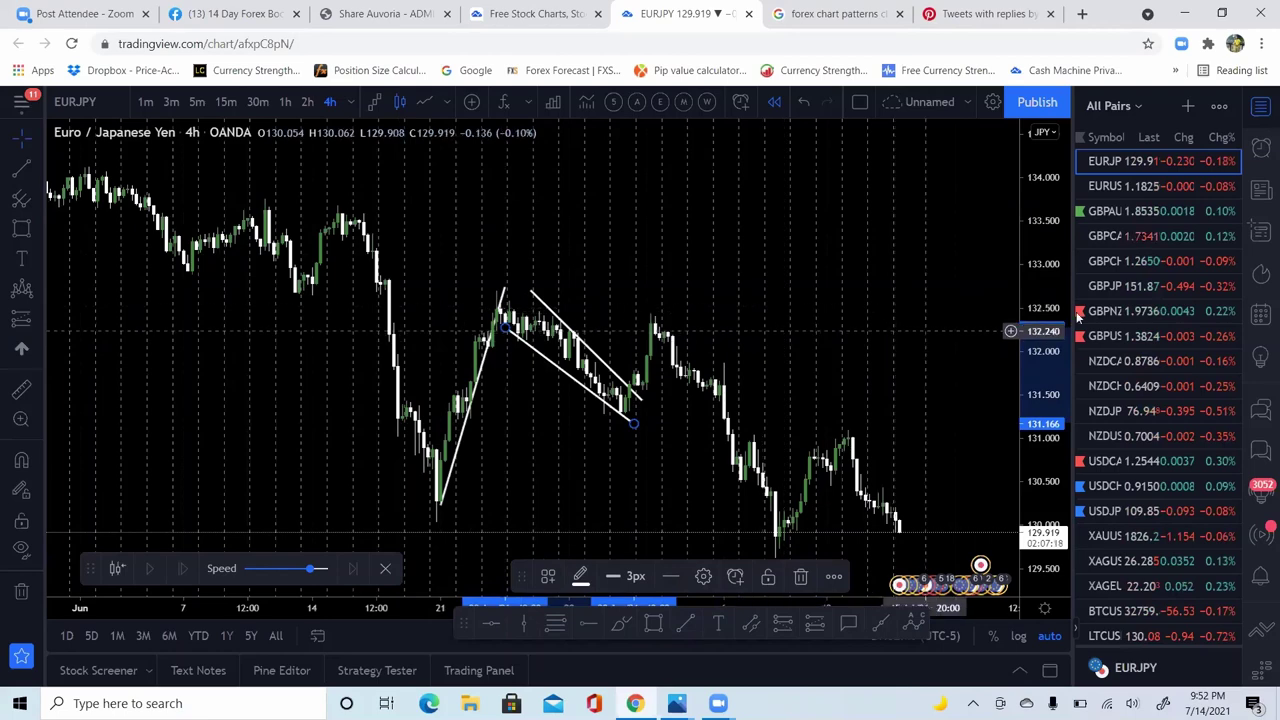
Step: Switch to GBPCAD on the 1-hour timeframe and locate the drop around 30 June
click(1120, 337)
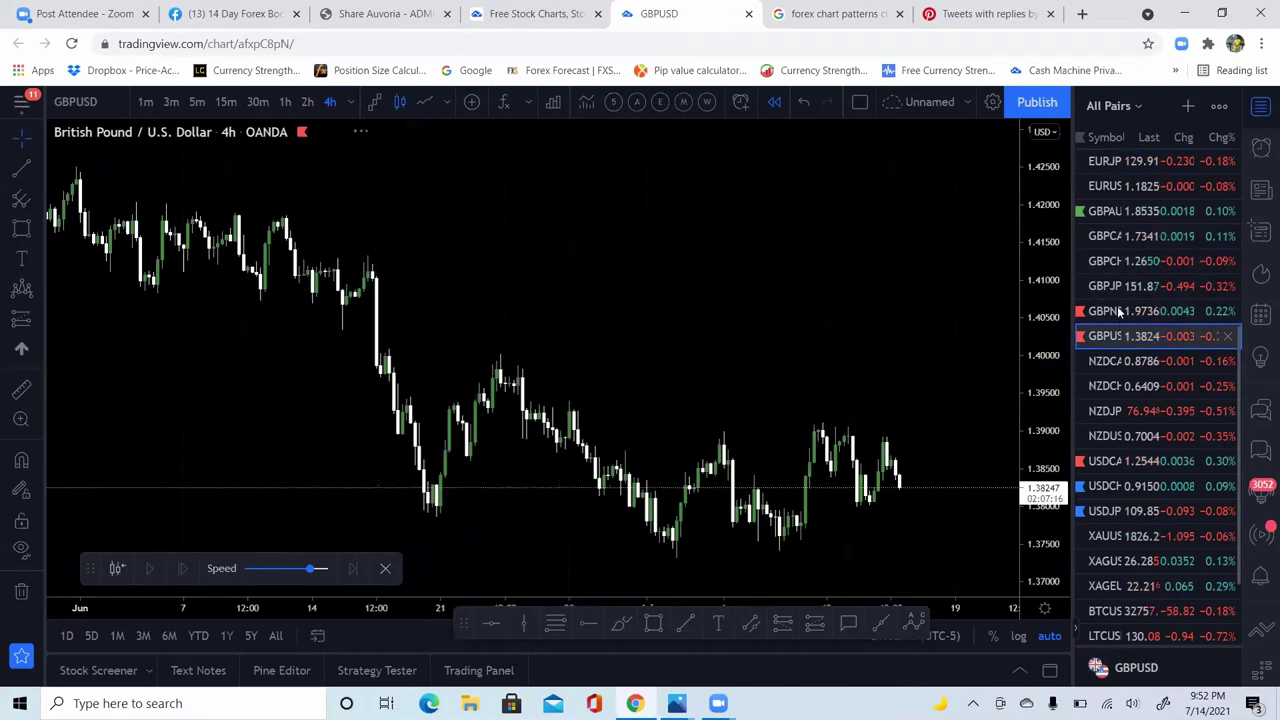
click(1126, 240)
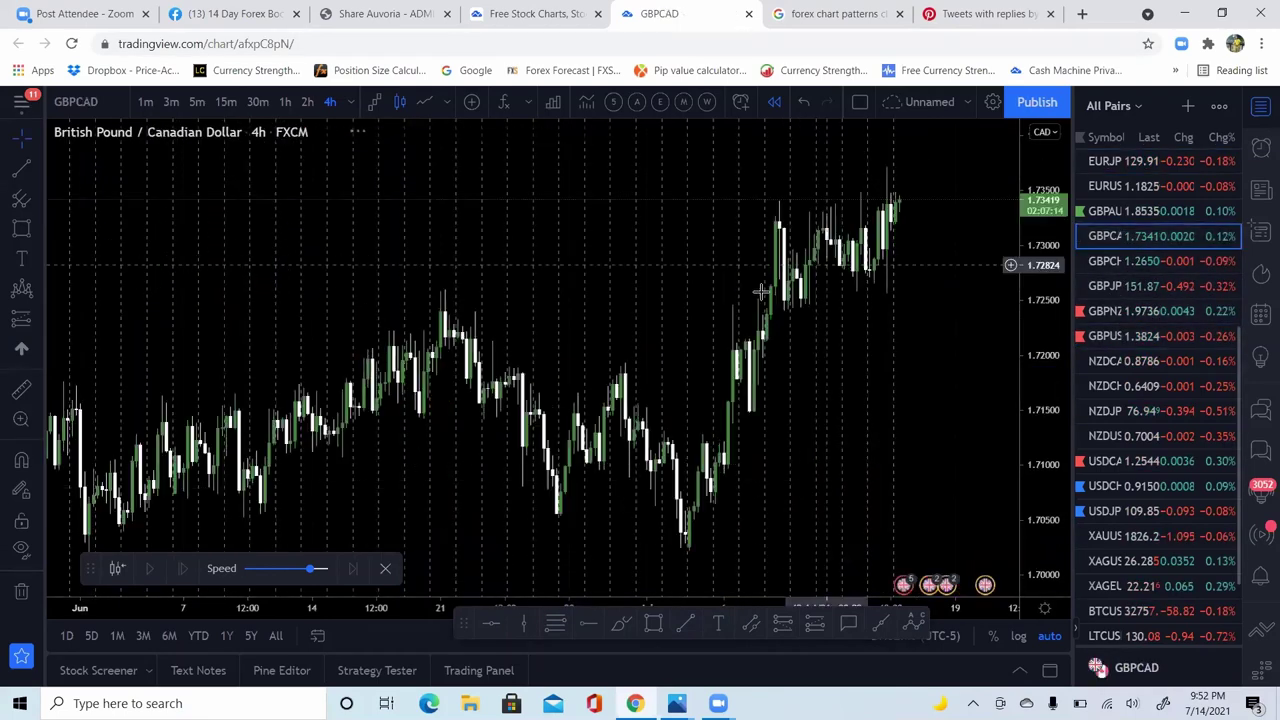
click(277, 107)
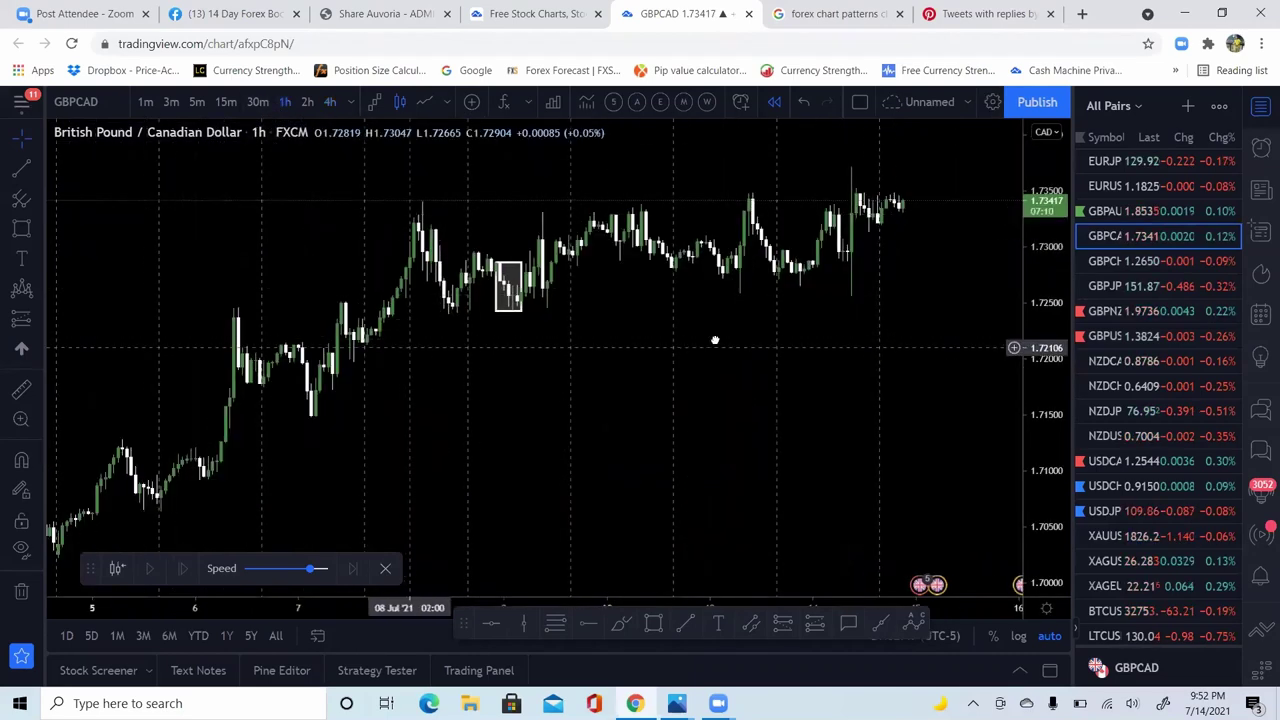
drag(414, 294, 460, 350)
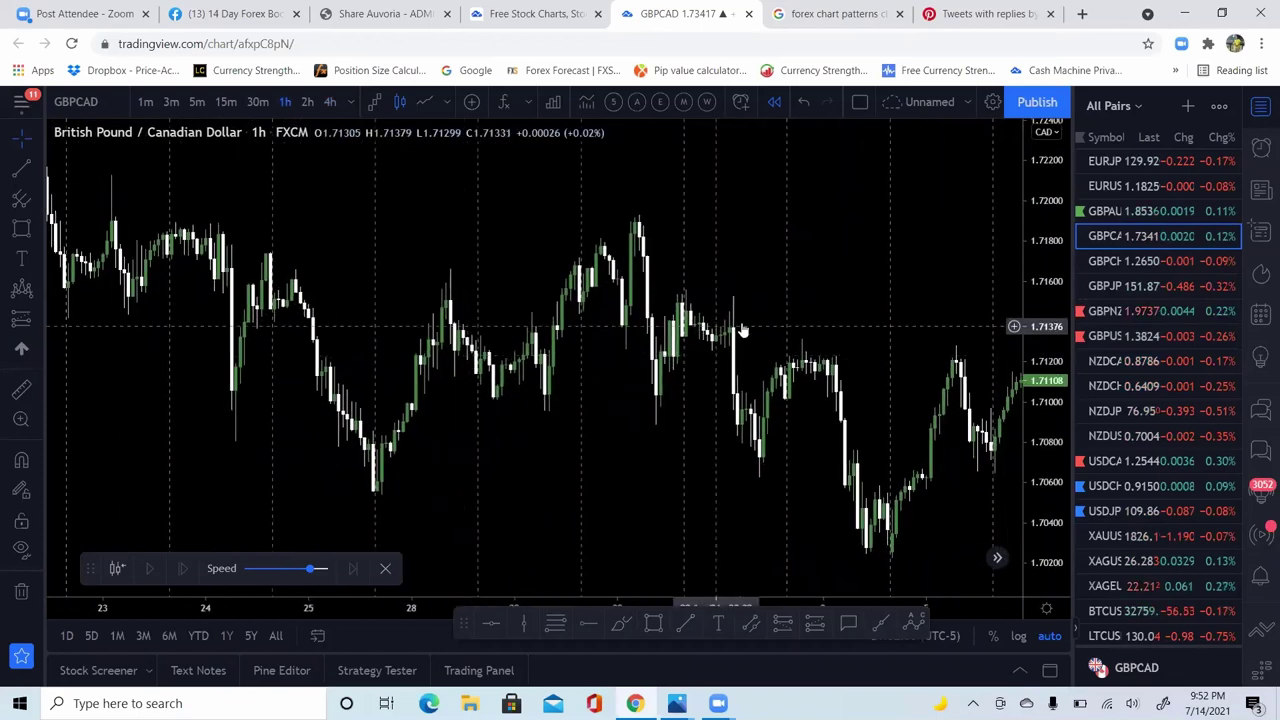
drag(786, 313, 771, 349)
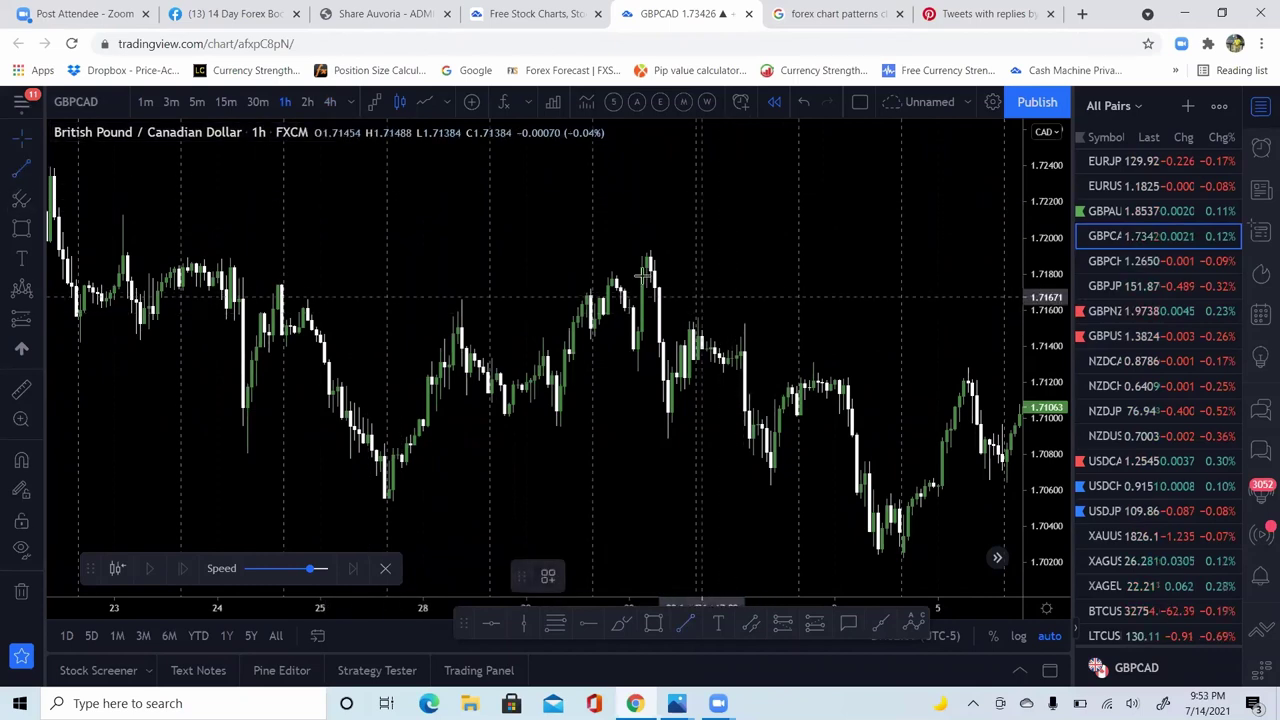
Step: Outline the GBPCAD pattern after 30 June: a falling pole, a lower line from about 1.7092 to 1.7150 and an upper line from 1.7145 to 1.7157
mouse_move(650, 262)
mouse_down()
mouse_move(676, 440)
mouse_move(760, 326)
mouse_up()
key(alt+t)
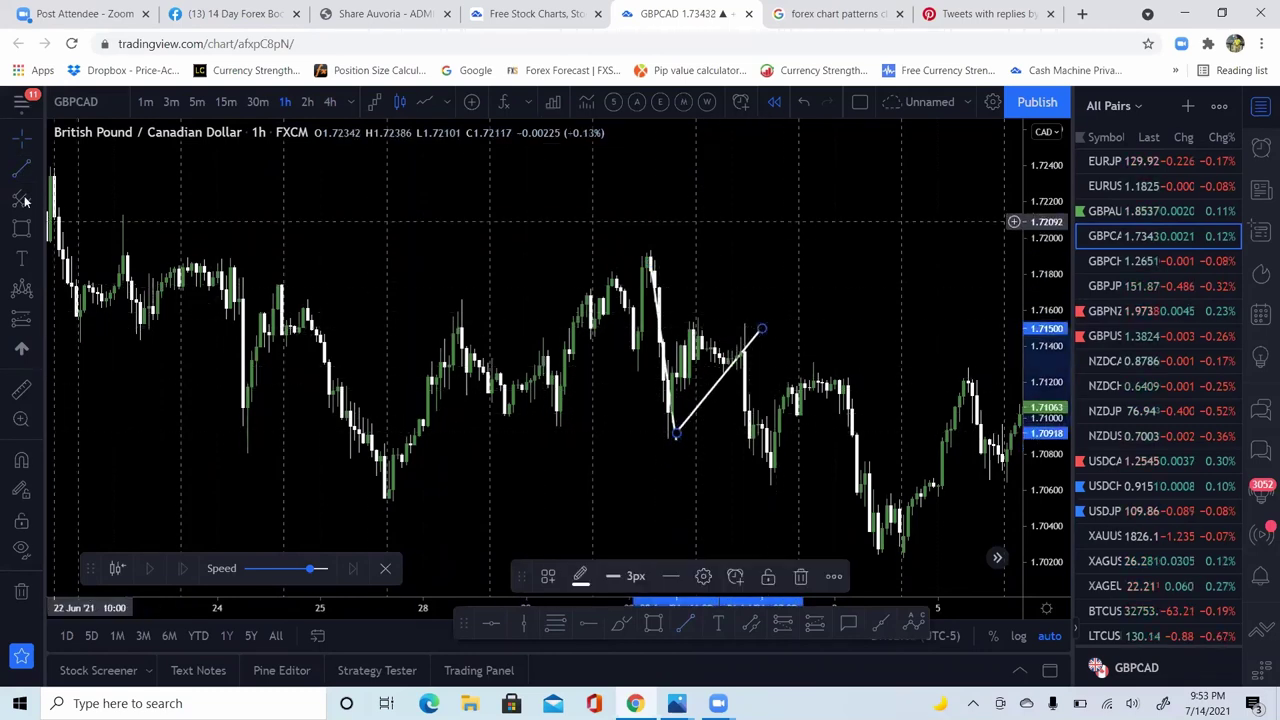
click(632, 318)
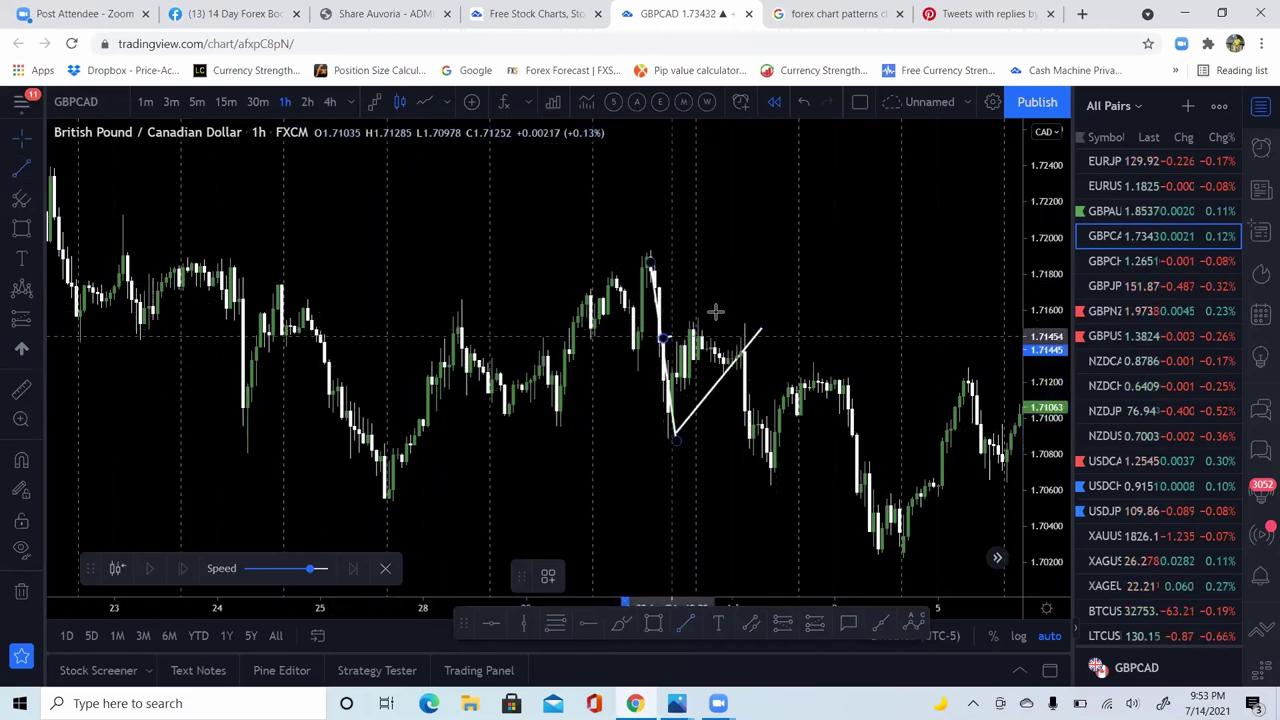
drag(662, 338, 757, 321)
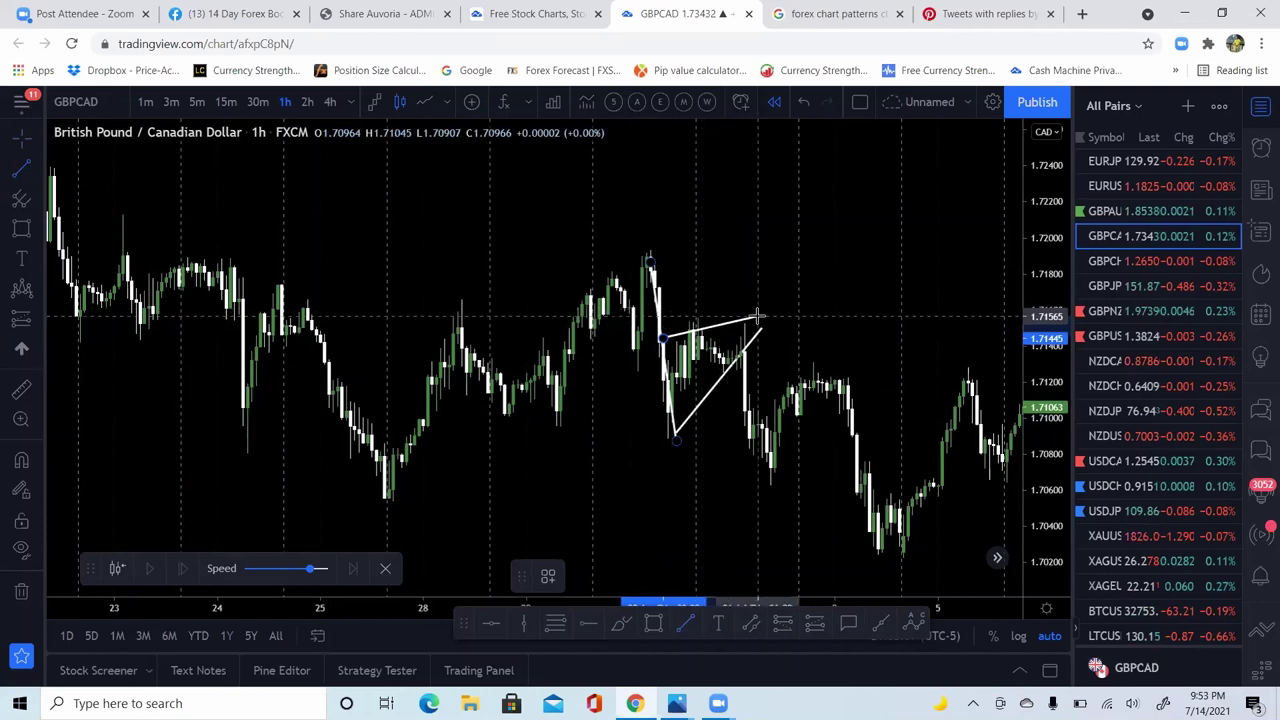
Step: Set GBPCAD to the 30-minute timeframe and draw a second pole along the 1 July drop from about 1.7150 to 1.7061
click(258, 102)
drag(560, 257, 637, 229)
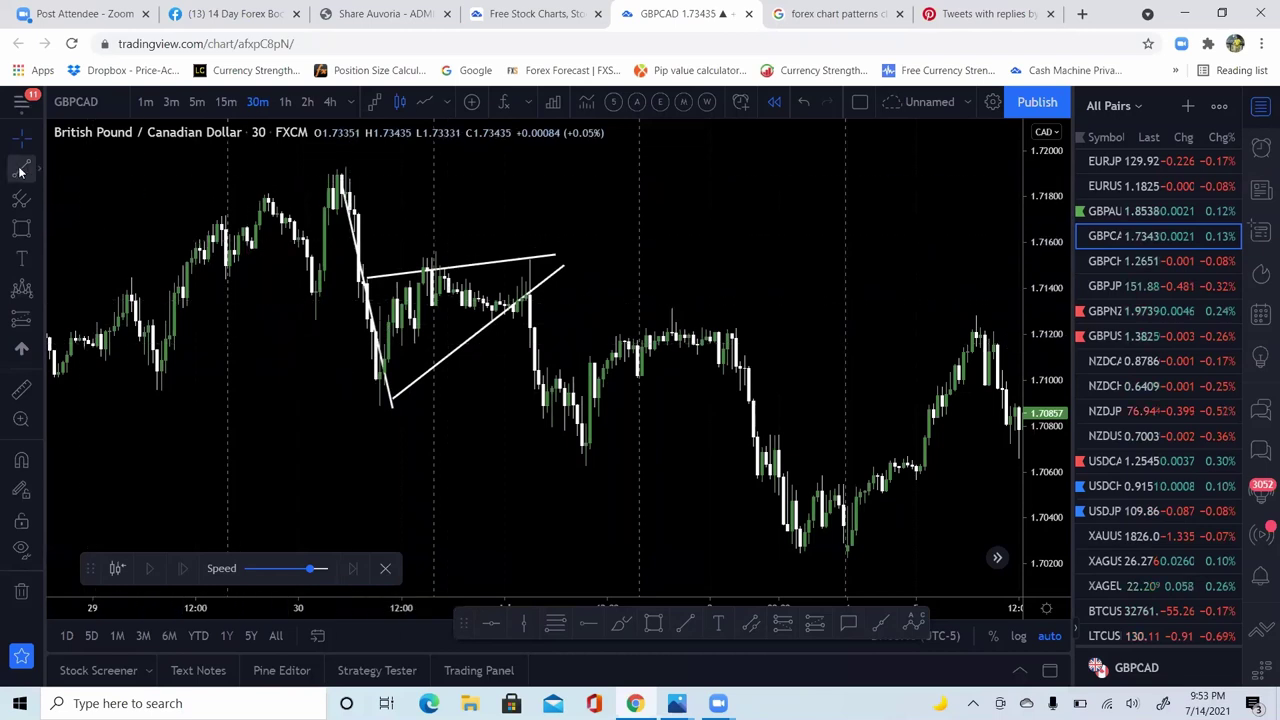
drag(525, 266, 590, 472)
click(608, 429)
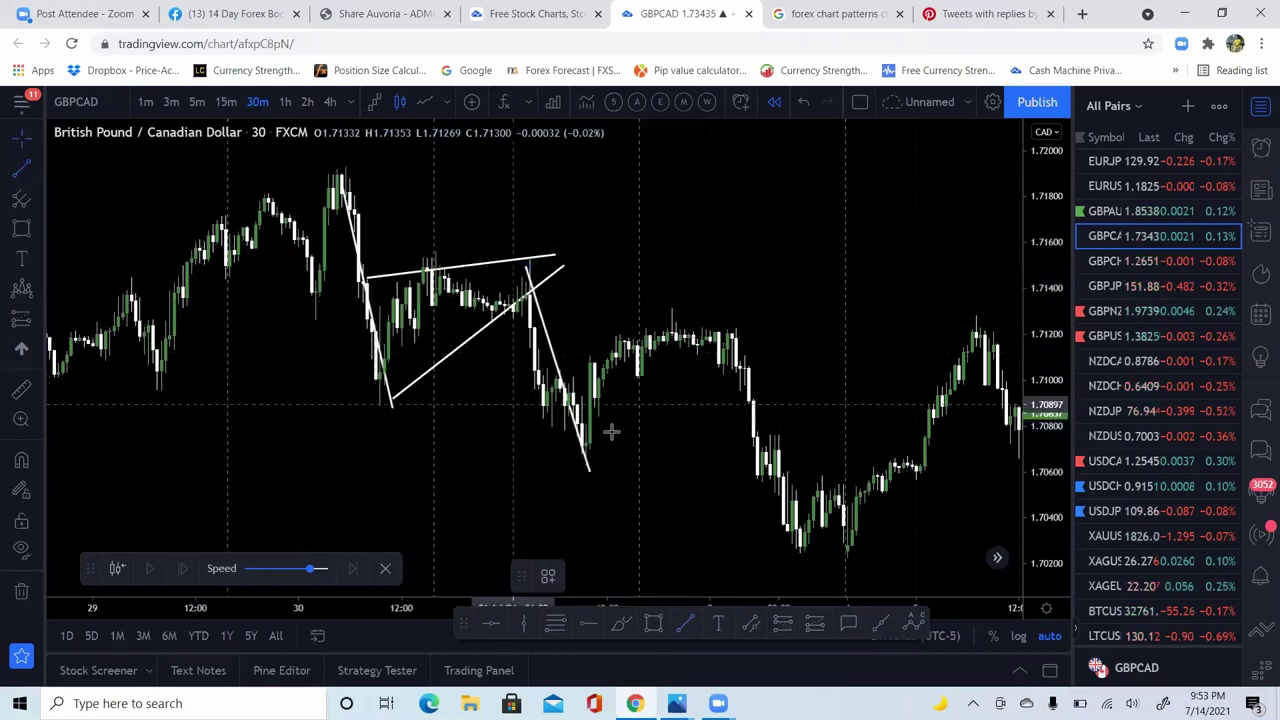
Step: Outline the second GBPCAD wedge with rising lines from the pole to about 1.7120 and 1.7125, and shorten the pole to about 1.7078
click(22, 170)
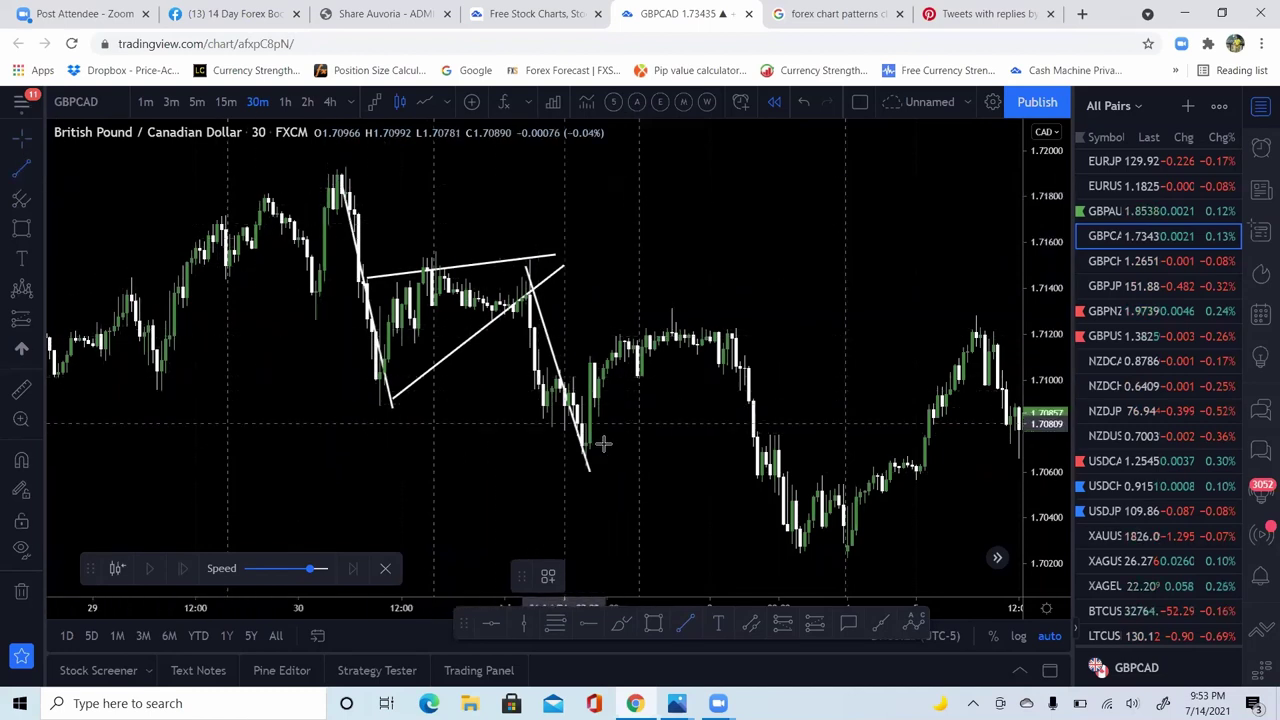
drag(594, 466, 728, 338)
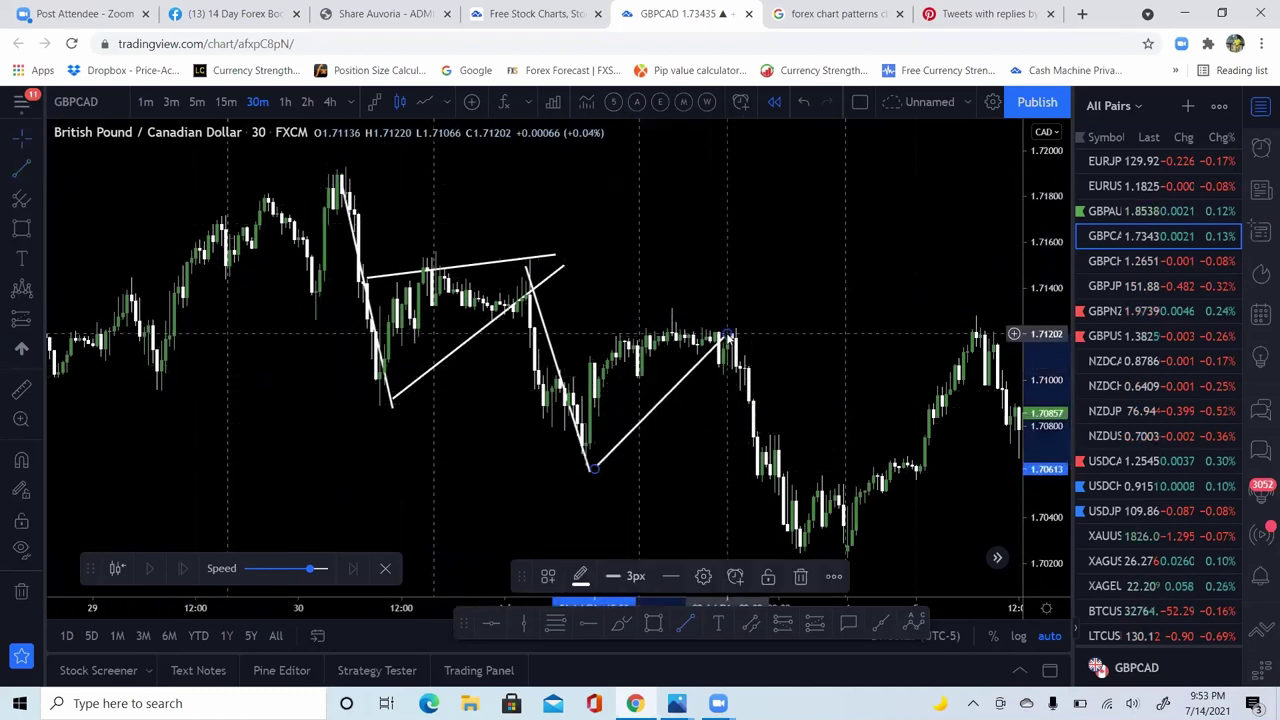
mouse_move(597, 470)
mouse_down()
mouse_move(600, 402)
mouse_move(597, 450)
mouse_move(599, 420)
mouse_move(594, 430)
mouse_up()
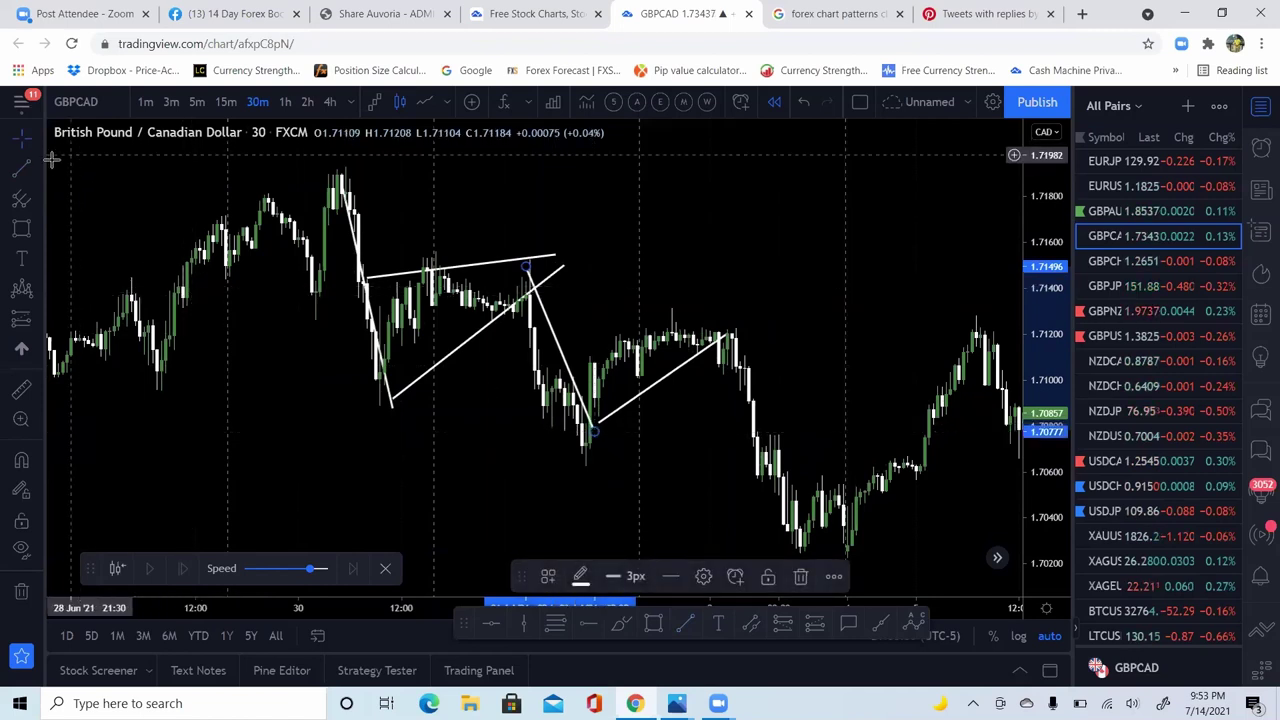
click(21, 167)
click(588, 360)
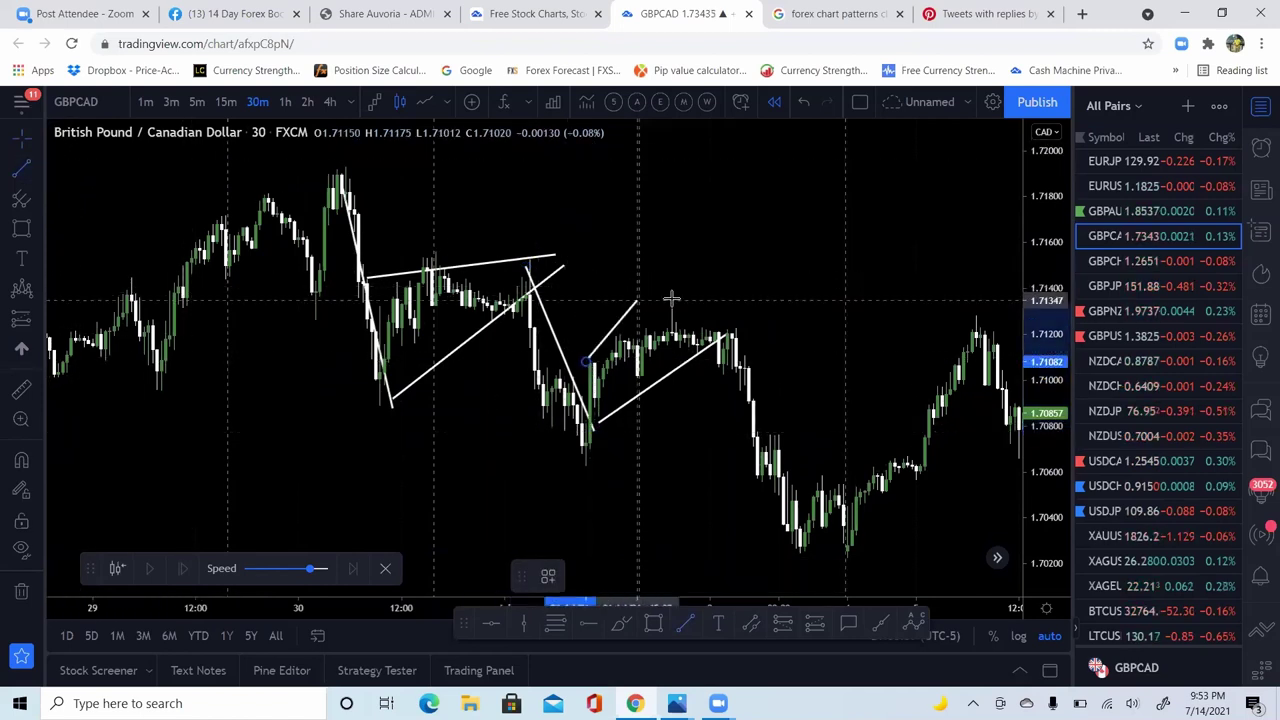
click(727, 321)
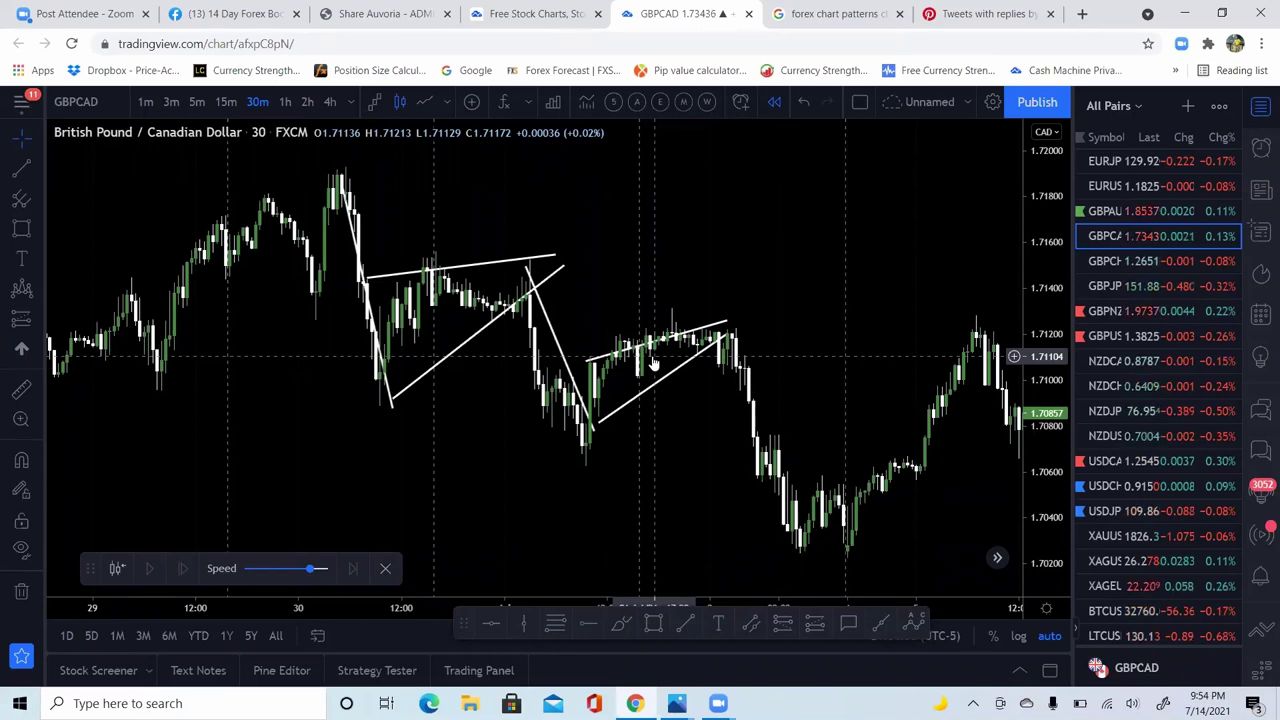
Step: Draw an inverse head and shoulders pattern on GBPCAD with left shoulder about 1.7062, head about 1.7024 and right shoulder about 1.7072
drag(800, 336, 634, 334)
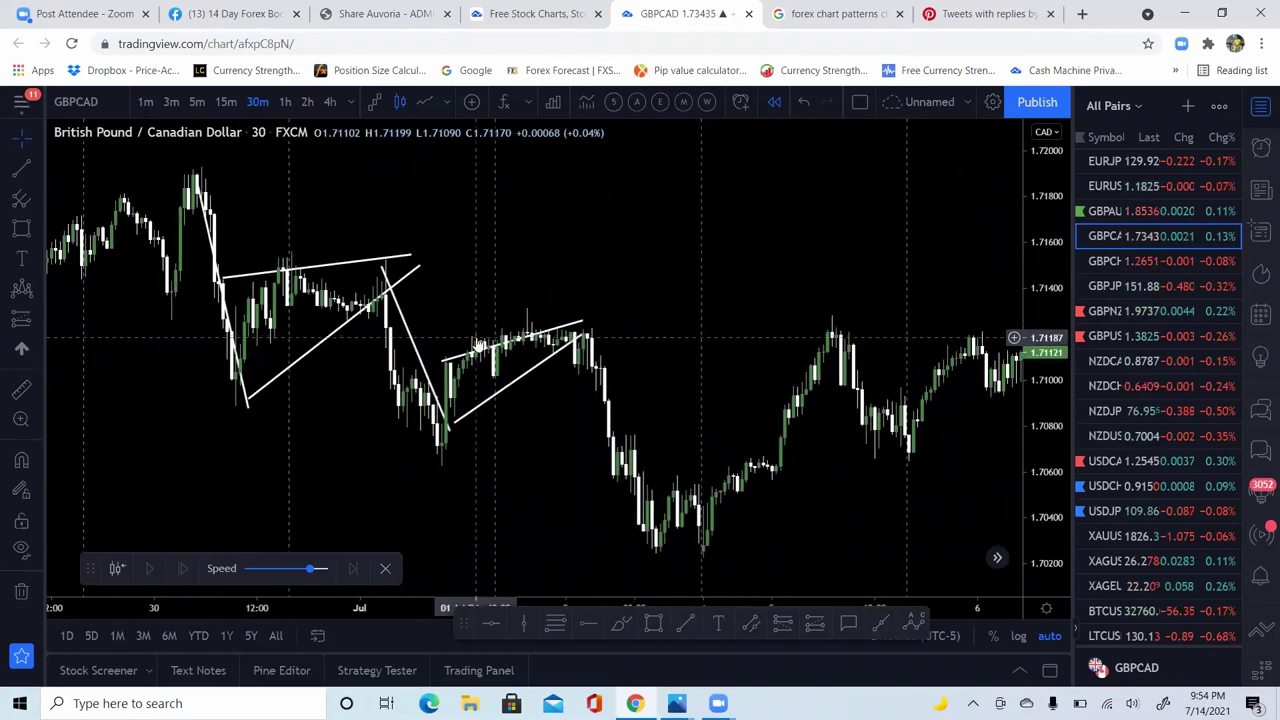
click(21, 288)
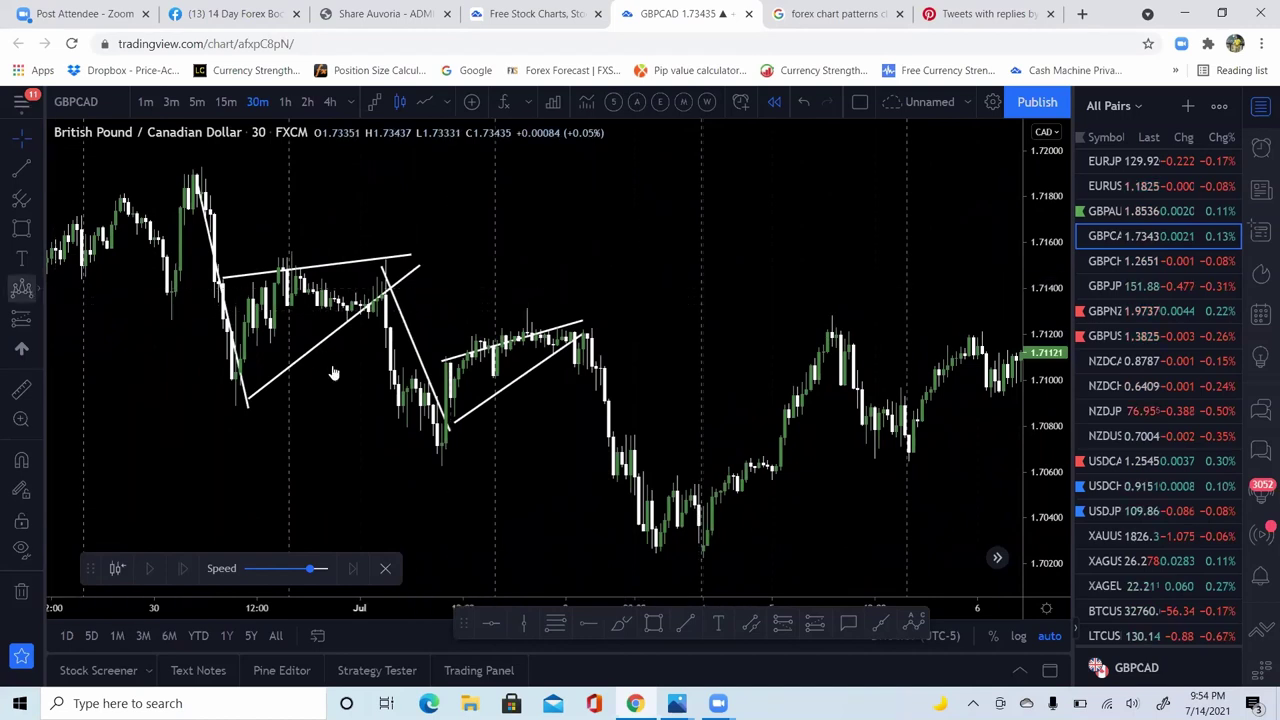
click(388, 290)
click(445, 465)
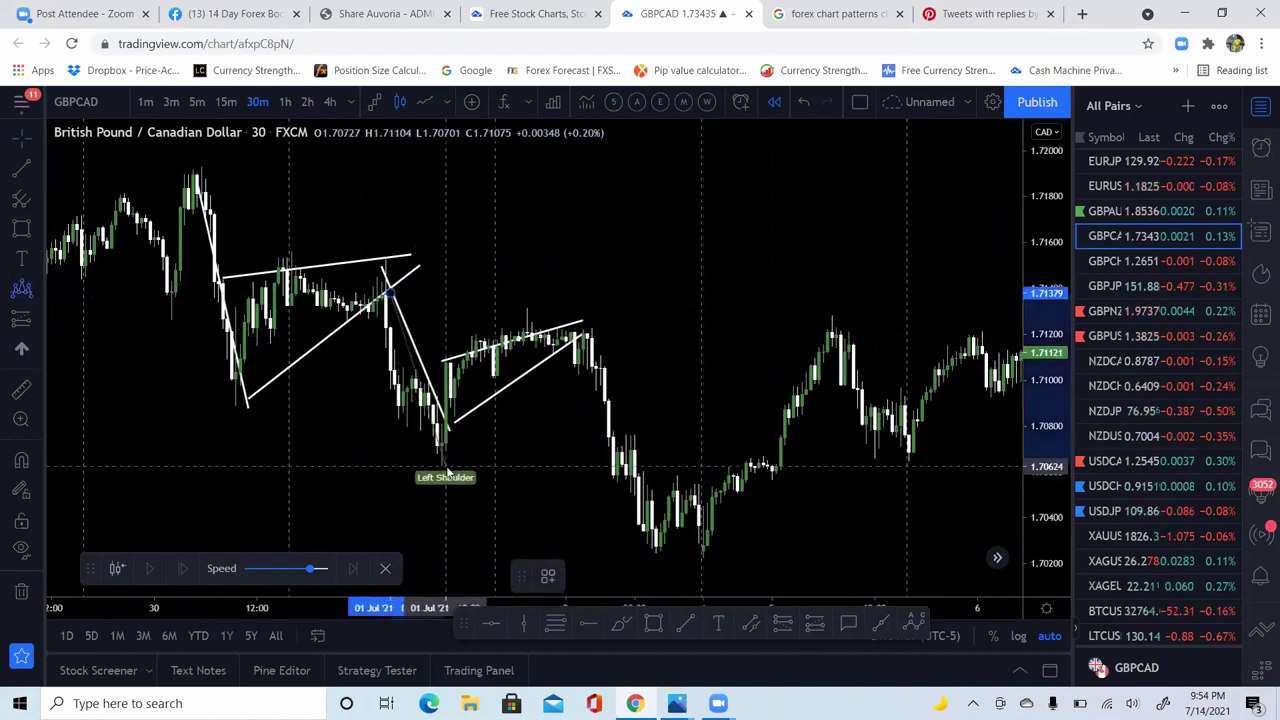
click(535, 304)
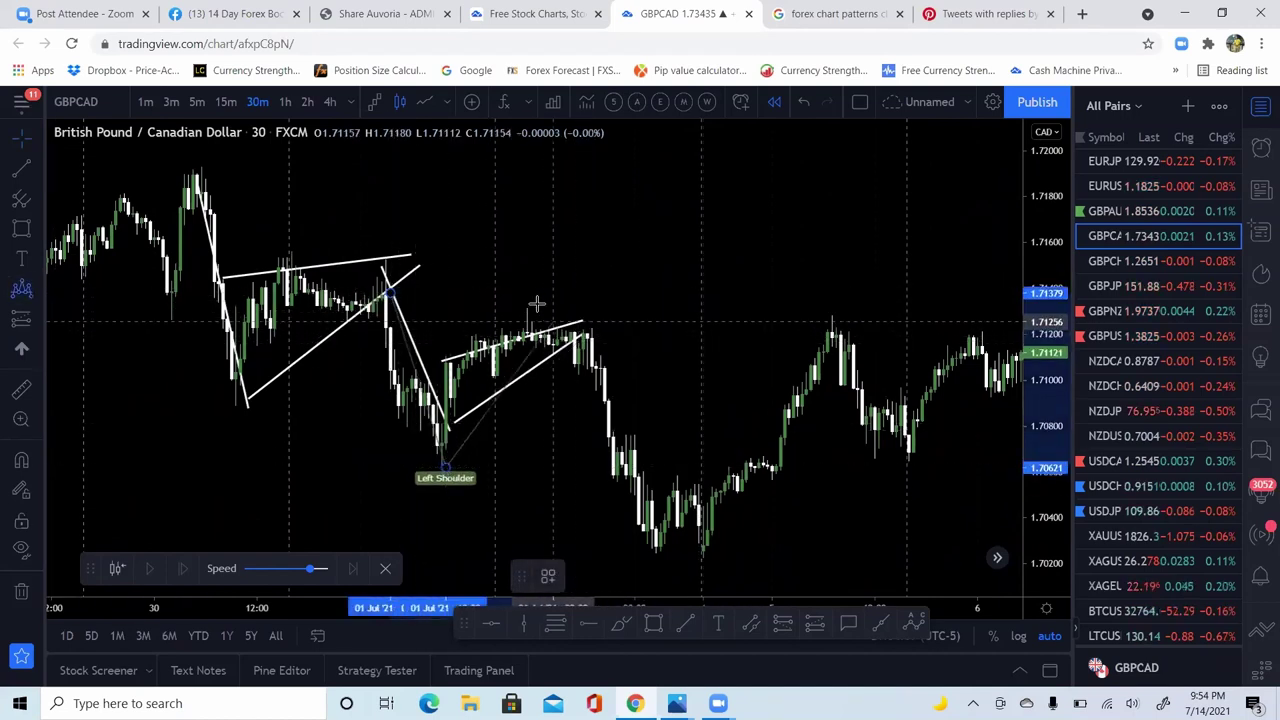
click(668, 551)
click(831, 314)
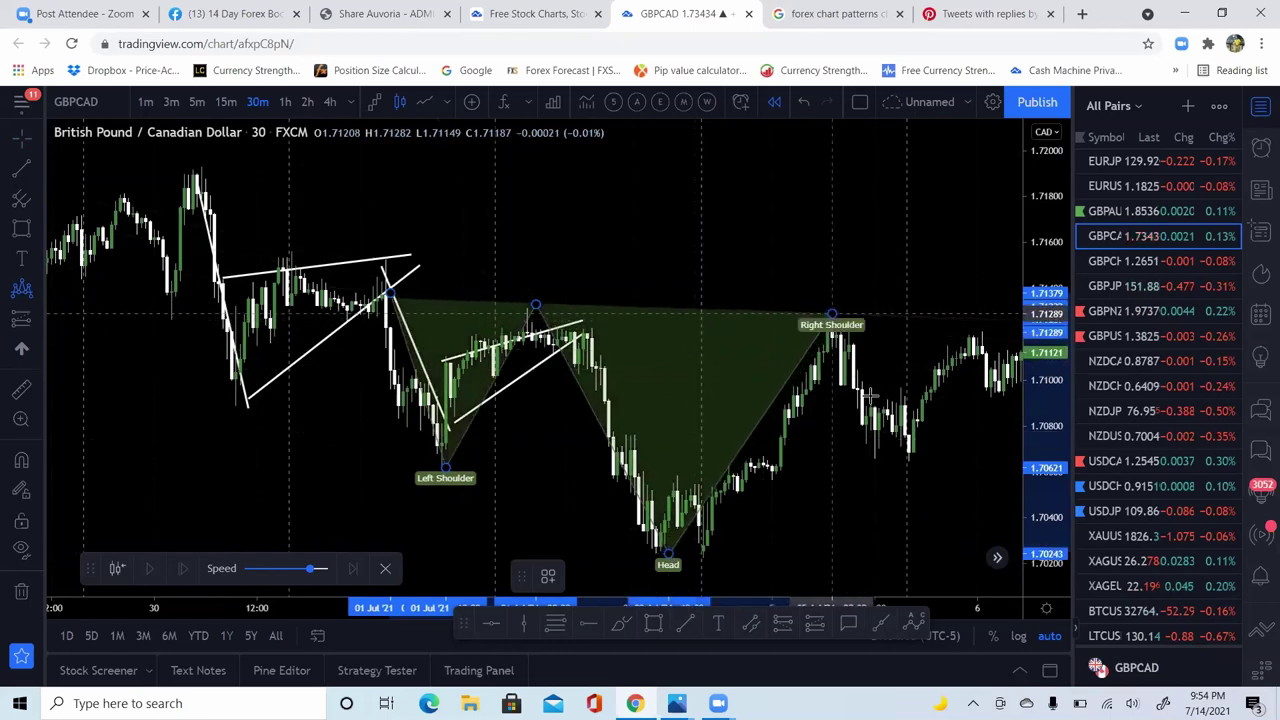
click(912, 443)
click(993, 314)
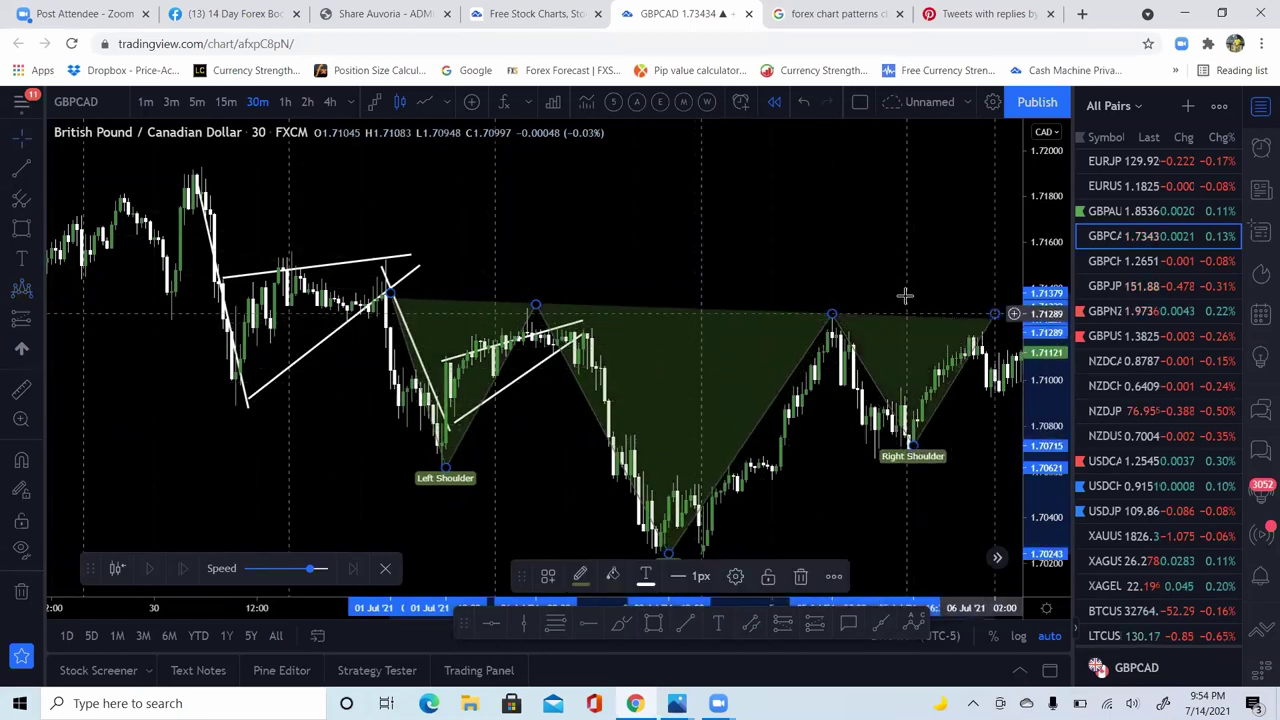
click(608, 246)
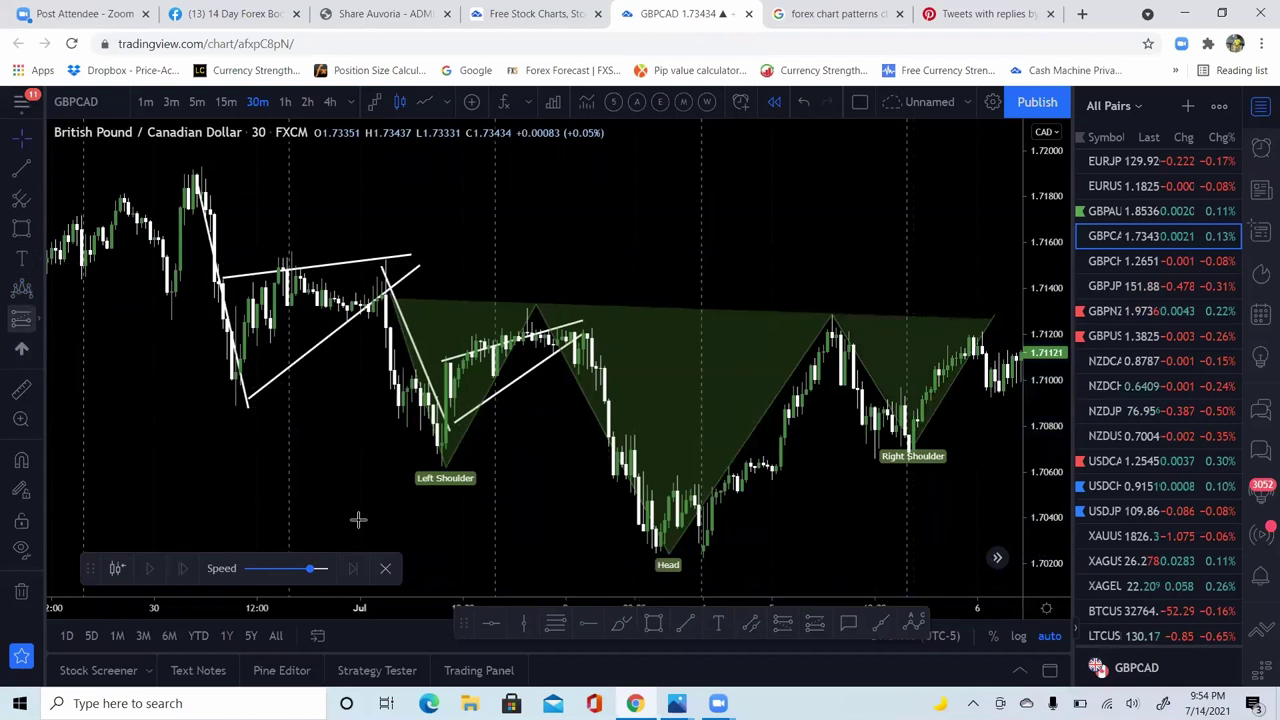
Step: Draw a narrow horizontal parallel channel from about 1.7064 to 1.7071 through the two shoulder lows
click(750, 624)
click(400, 459)
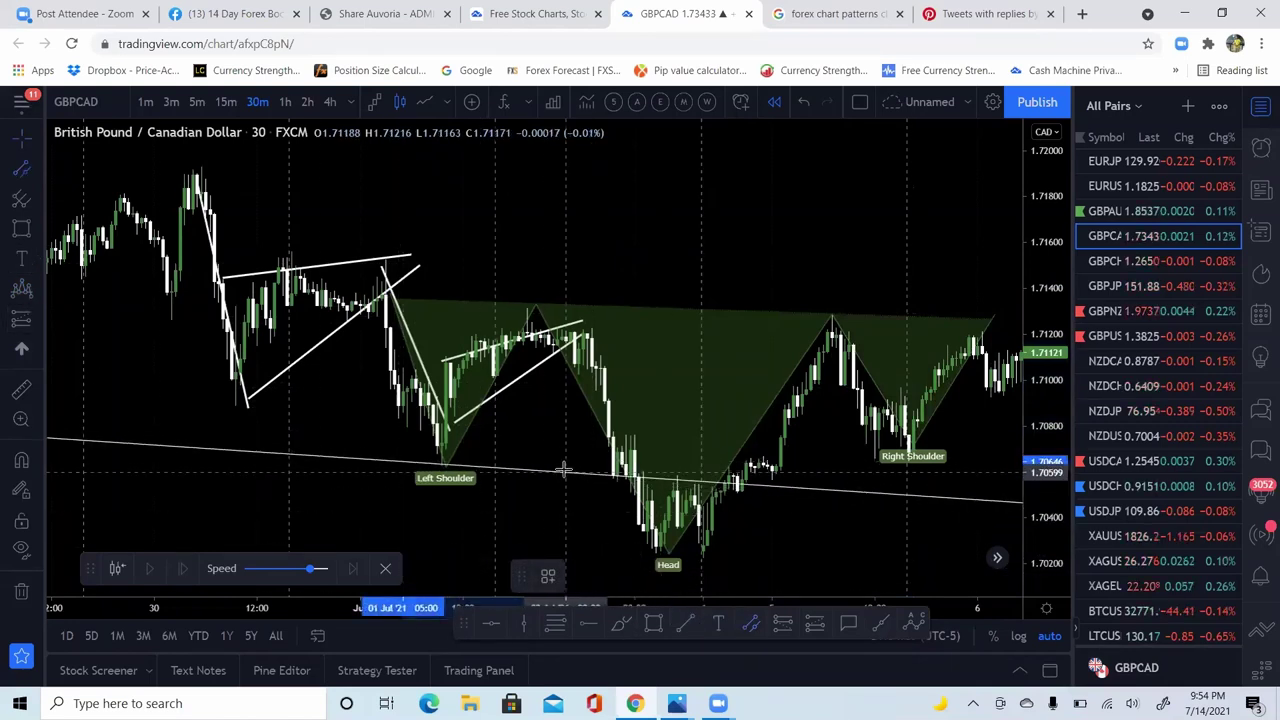
click(564, 460)
click(562, 452)
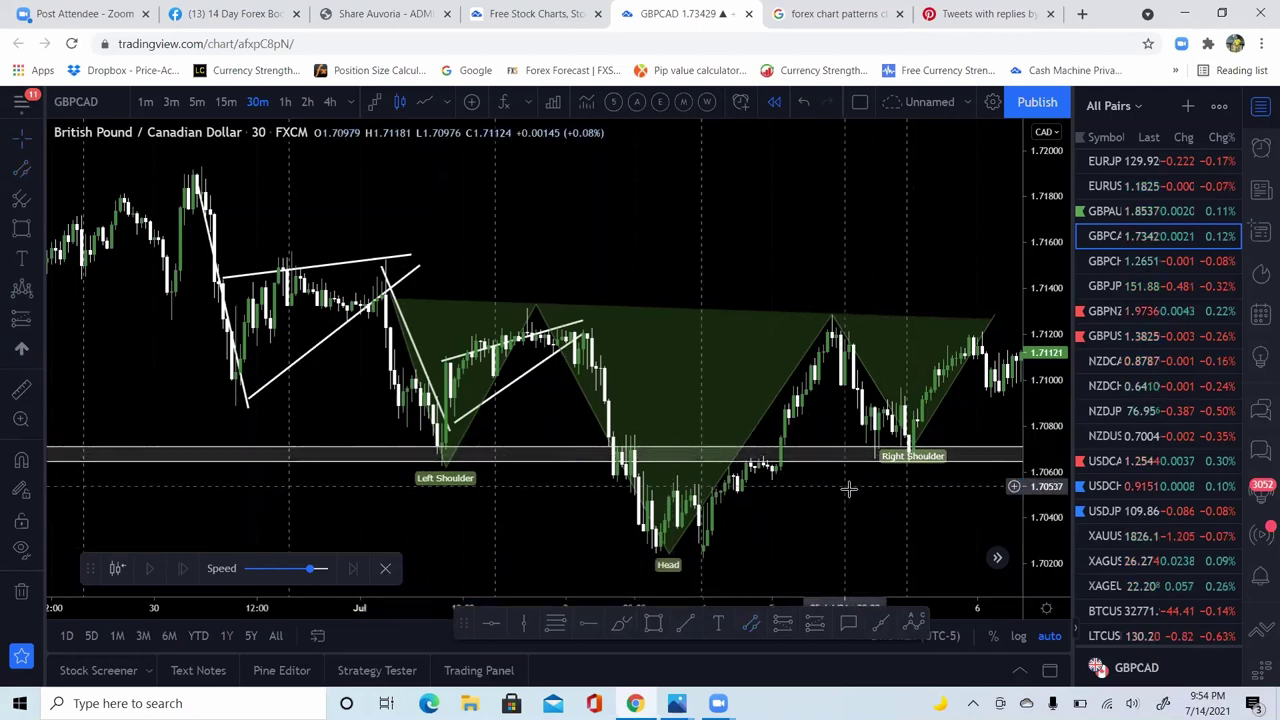
Step: Outline the GBPCAD bullish flag: a rising pole from the right shoulder, an upper line from about 1.7243 to 1.7189 and a lower line from 1.7188 to 1.7144
drag(847, 490, 491, 517)
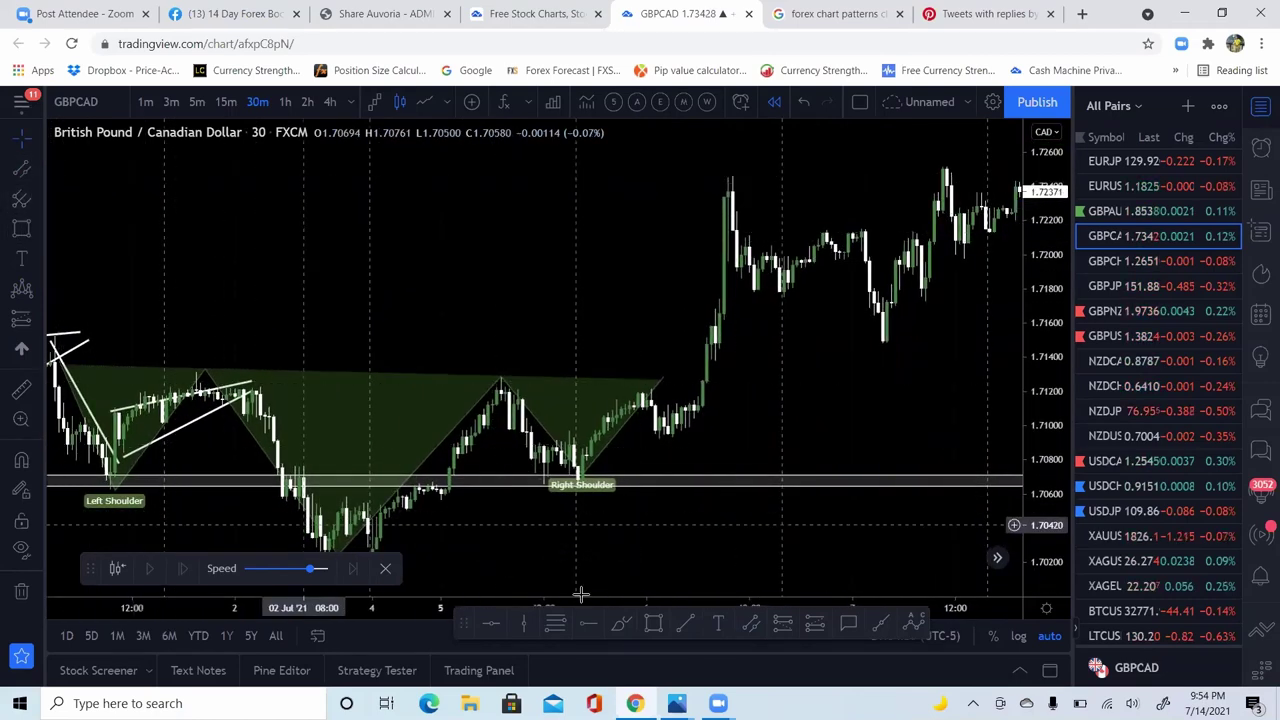
click(685, 623)
mouse_move(585, 472)
mouse_down()
mouse_move(700, 190)
mouse_move(738, 182)
mouse_move(980, 278)
mouse_move(929, 273)
mouse_up()
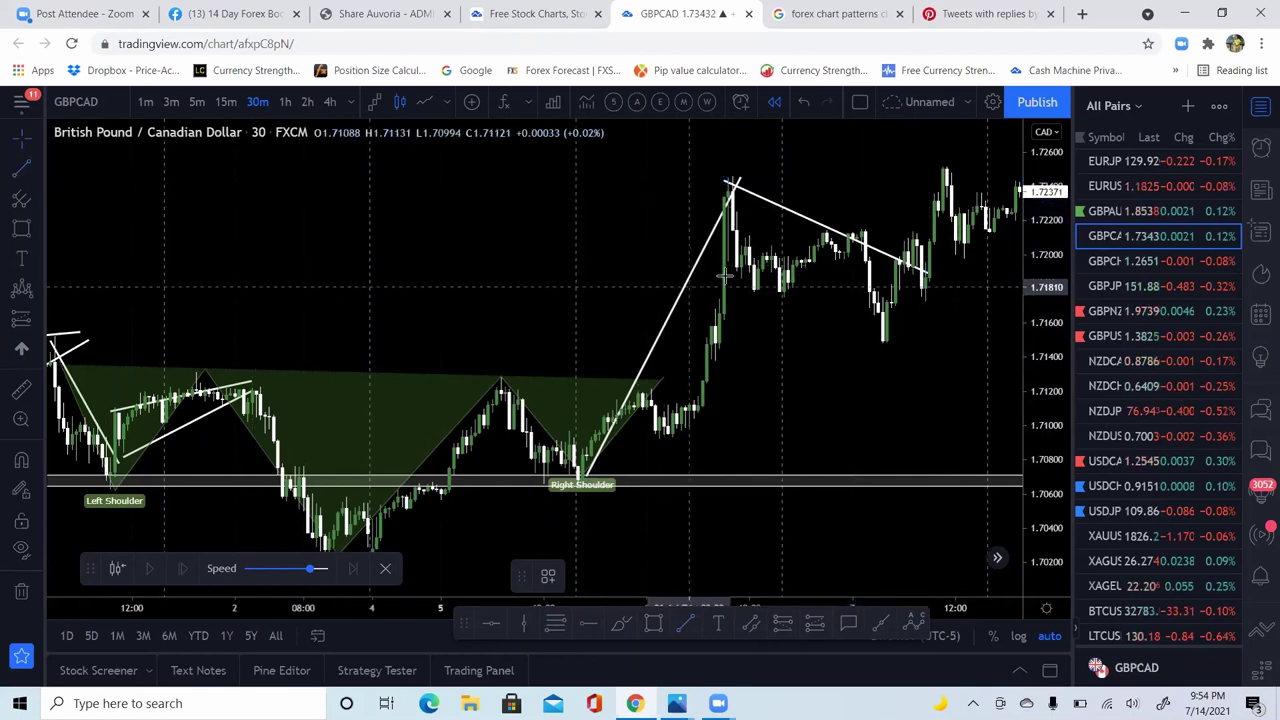
drag(731, 278, 886, 350)
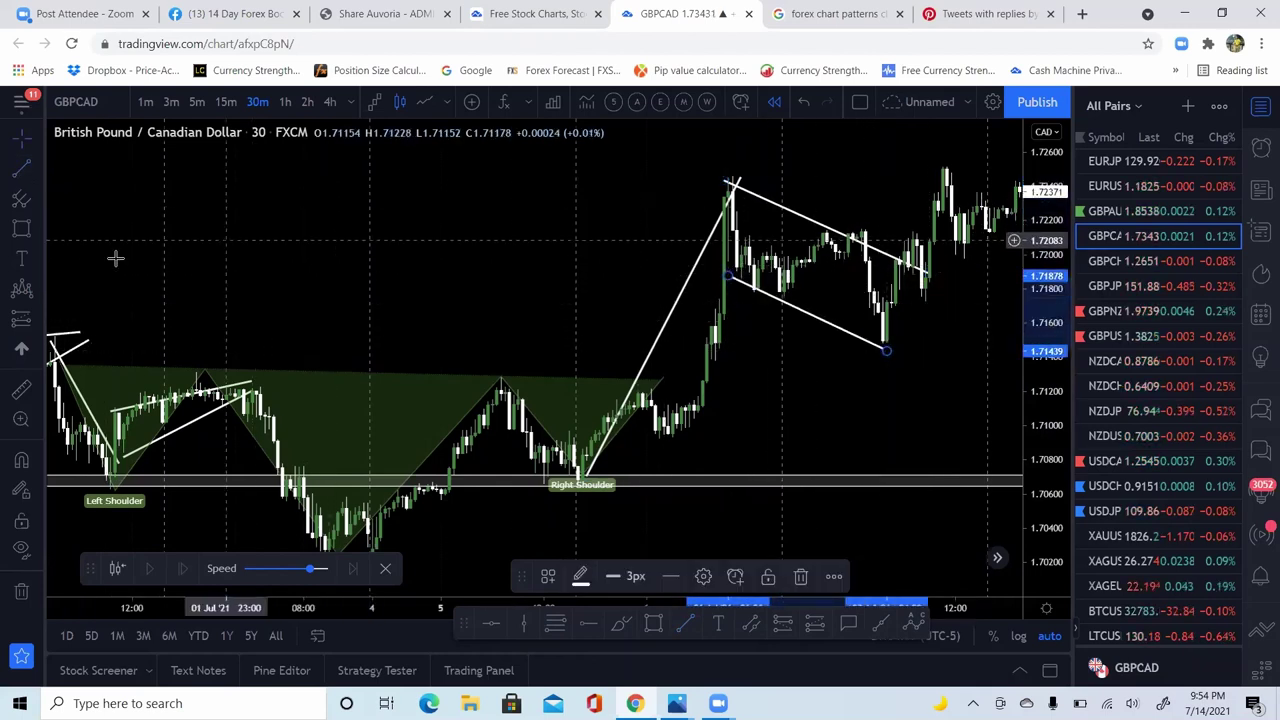
Step: Keep drawing mode active and trace the zigzag swings inside the GBPCAD flag with trend lines, ending with the rise from about 1.7142 to 1.7247
click(45, 382)
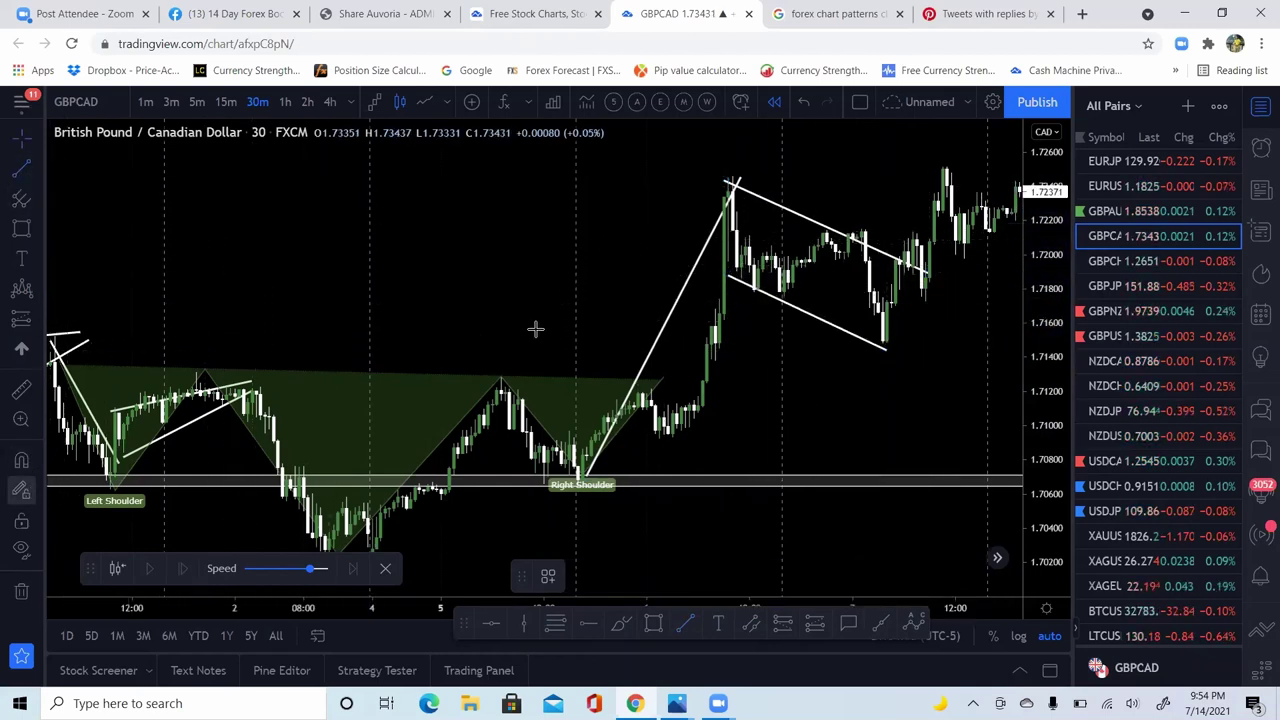
mouse_move(720, 190)
mouse_down()
mouse_move(763, 296)
mouse_move(850, 228)
mouse_move(899, 346)
mouse_move(885, 348)
mouse_move(946, 173)
mouse_up()
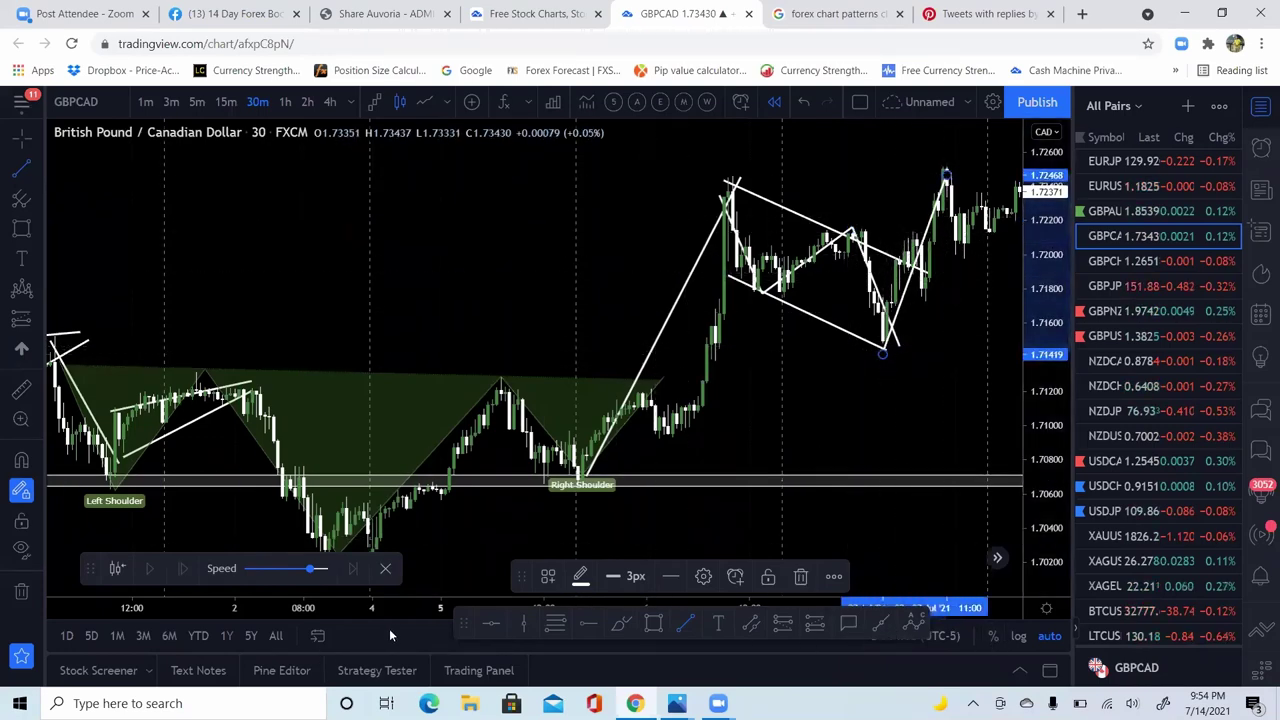
click(487, 557)
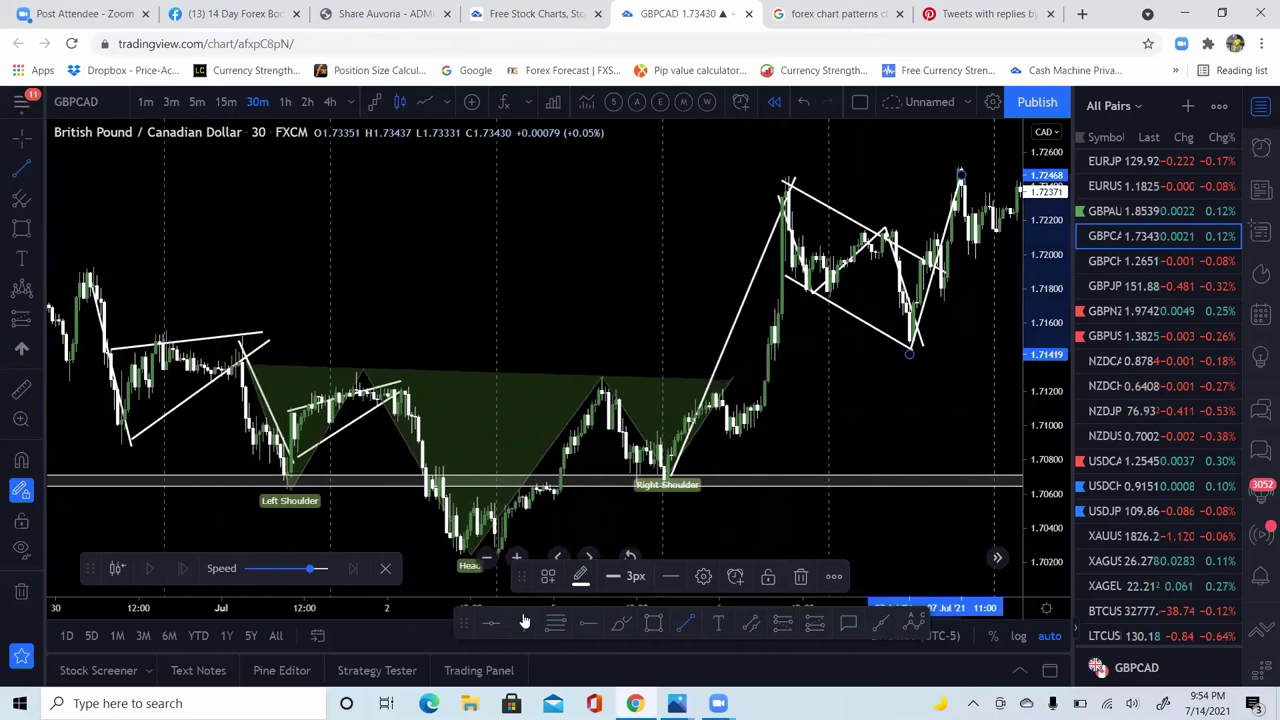
click(497, 224)
Step: Examine the GBPCAD price action from the 30 June patterns through the flag to 13 July
drag(497, 224, 237, 241)
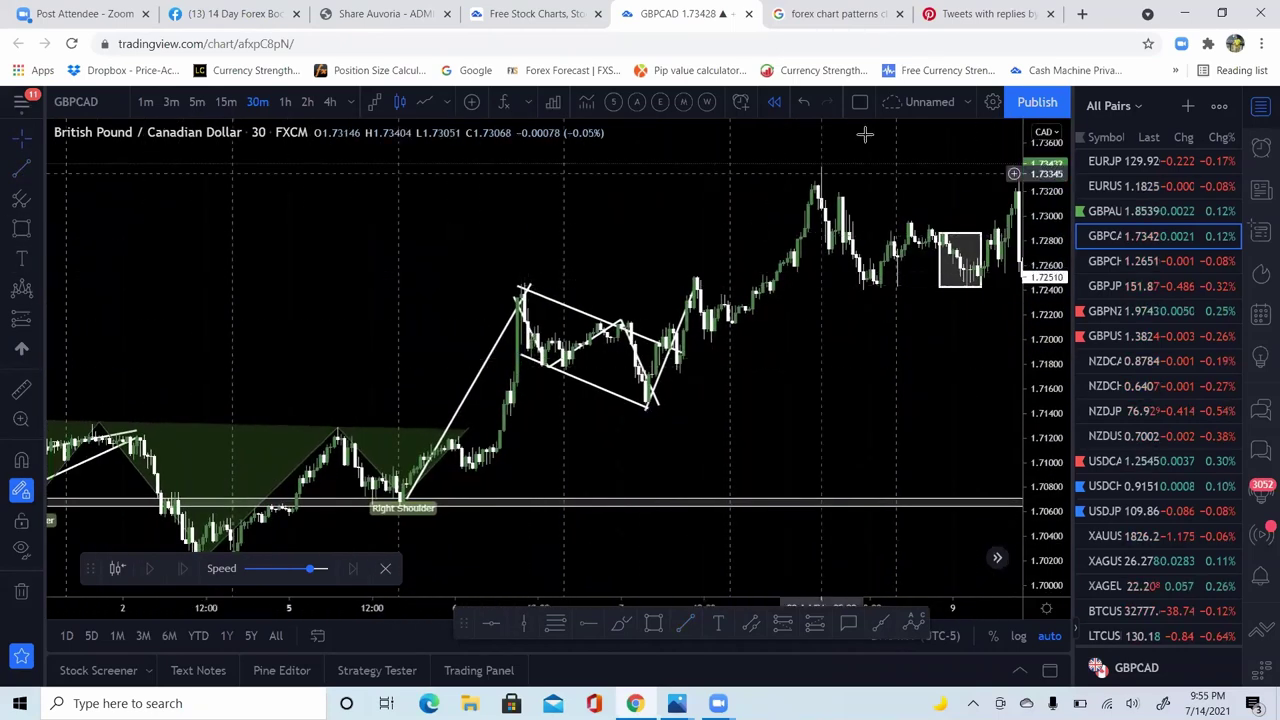
drag(786, 323, 550, 340)
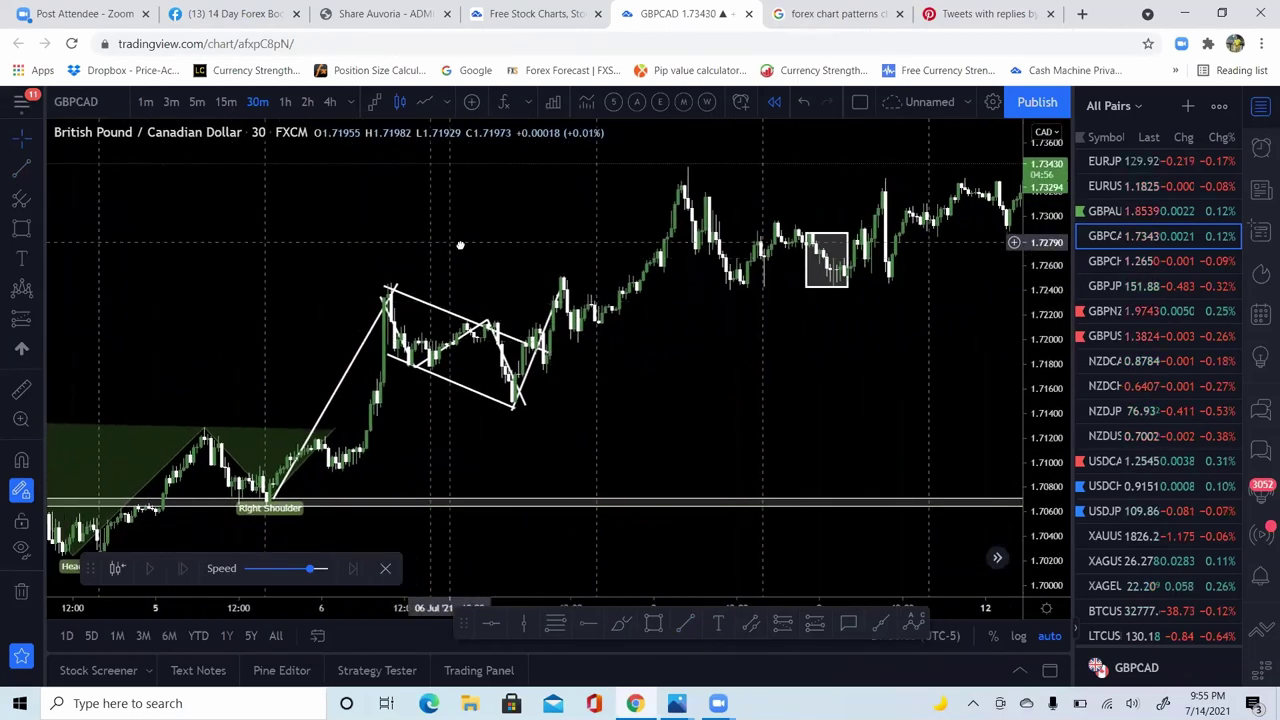
drag(461, 244, 750, 255)
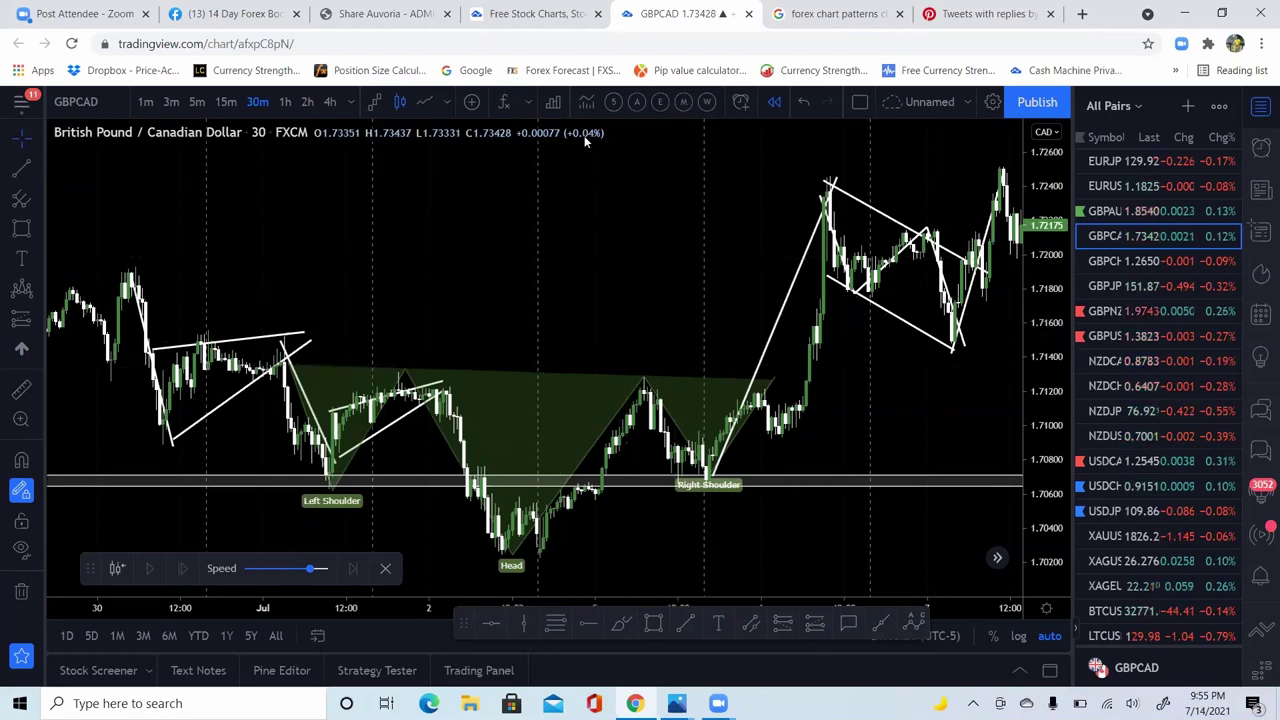
drag(526, 291, 160, 291)
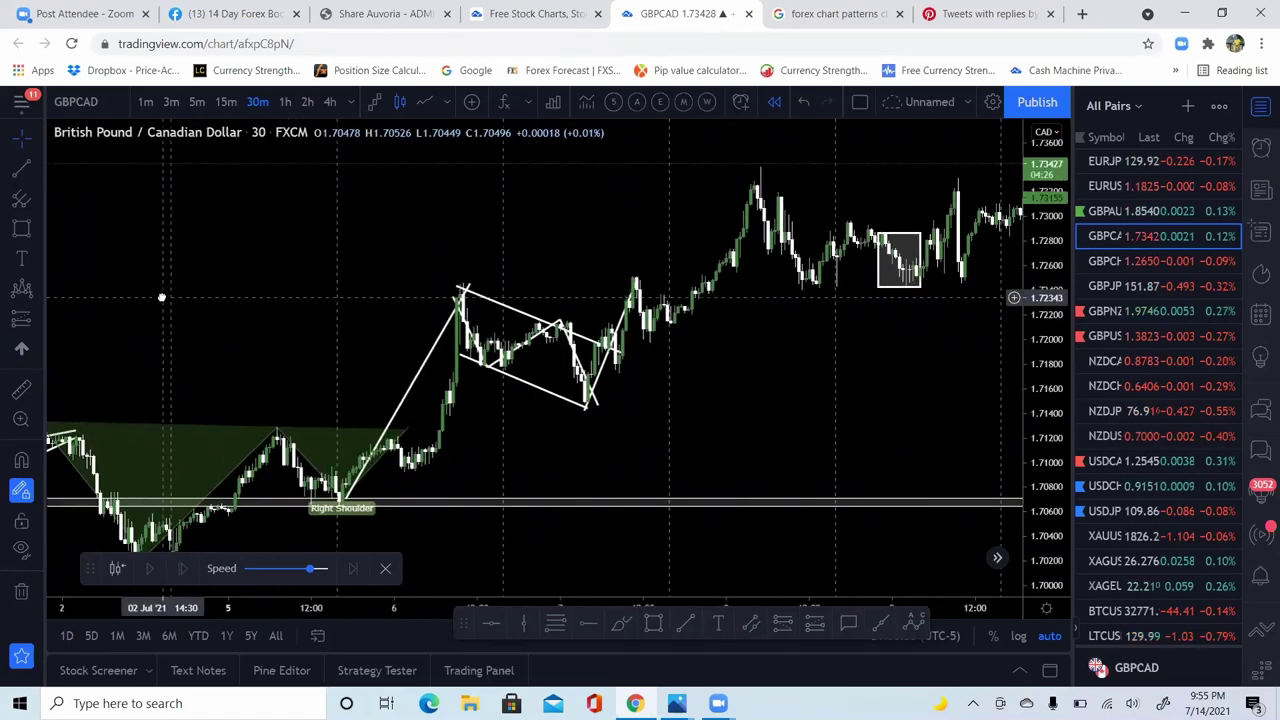
drag(569, 271, 199, 274)
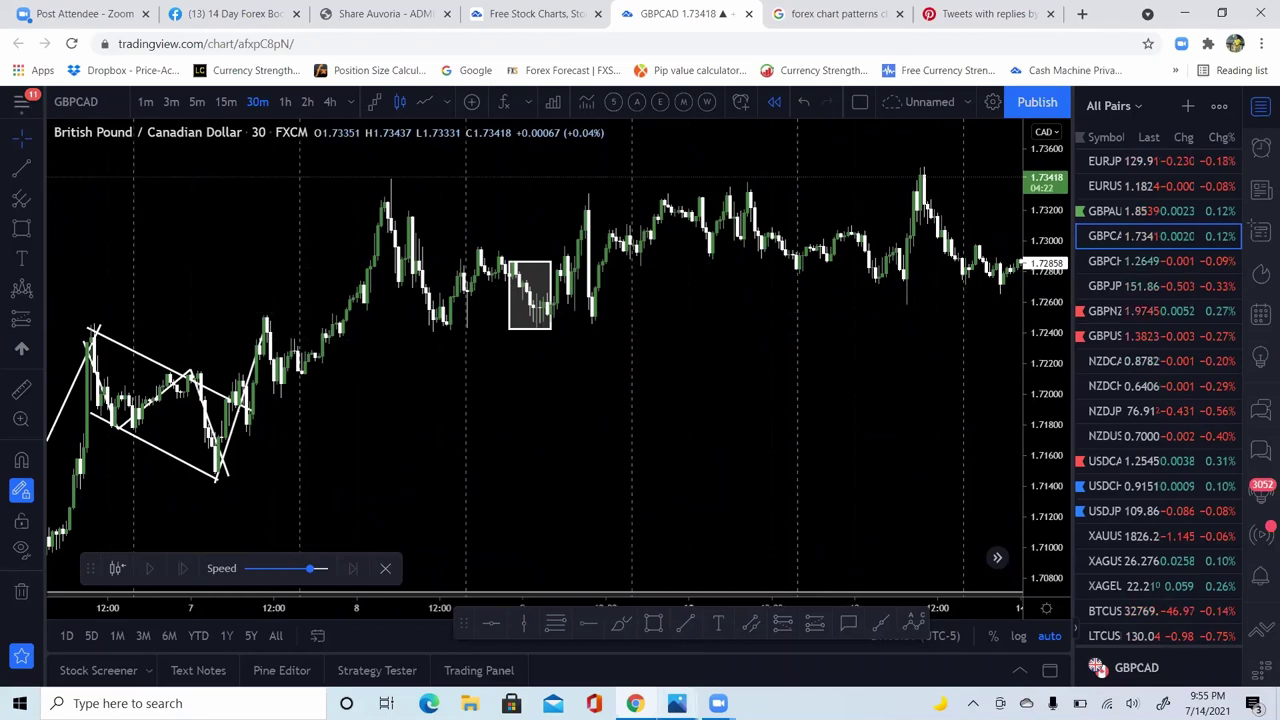
Step: View the candlestick-chart-pattern.jpg reference image in Photos, then close it
mouse_move(677, 703)
click(571, 636)
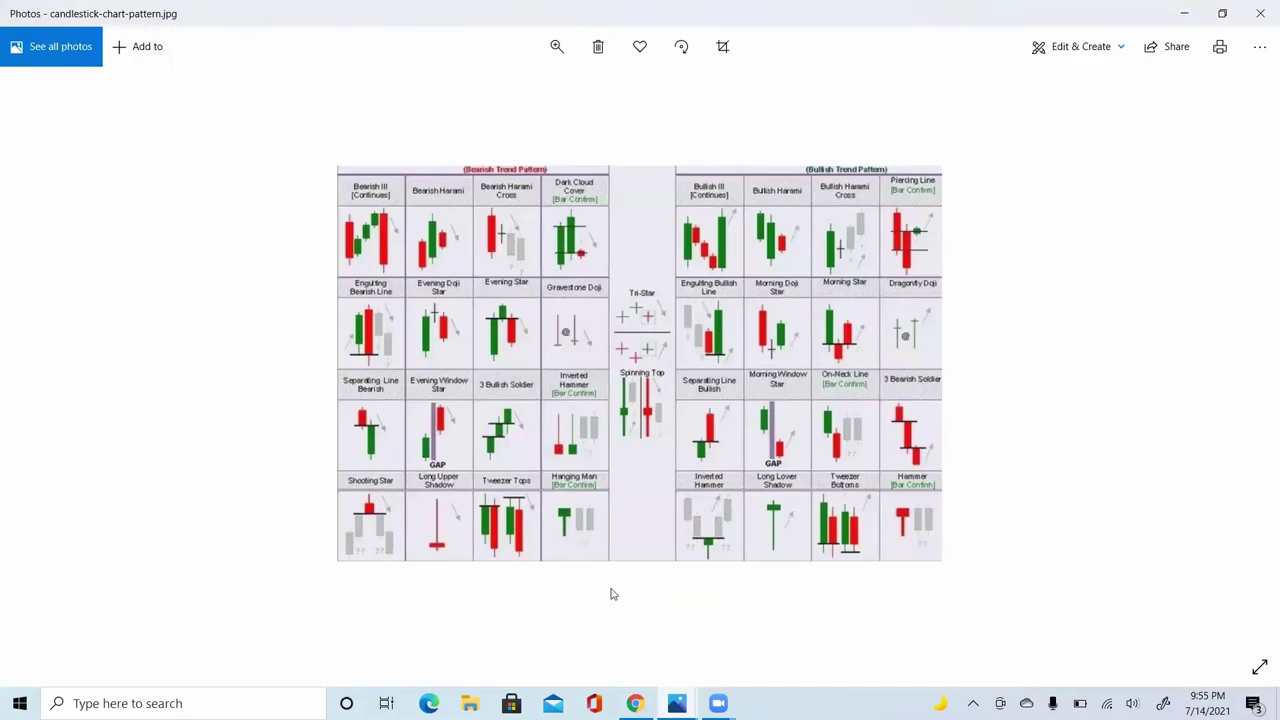
click(1260, 13)
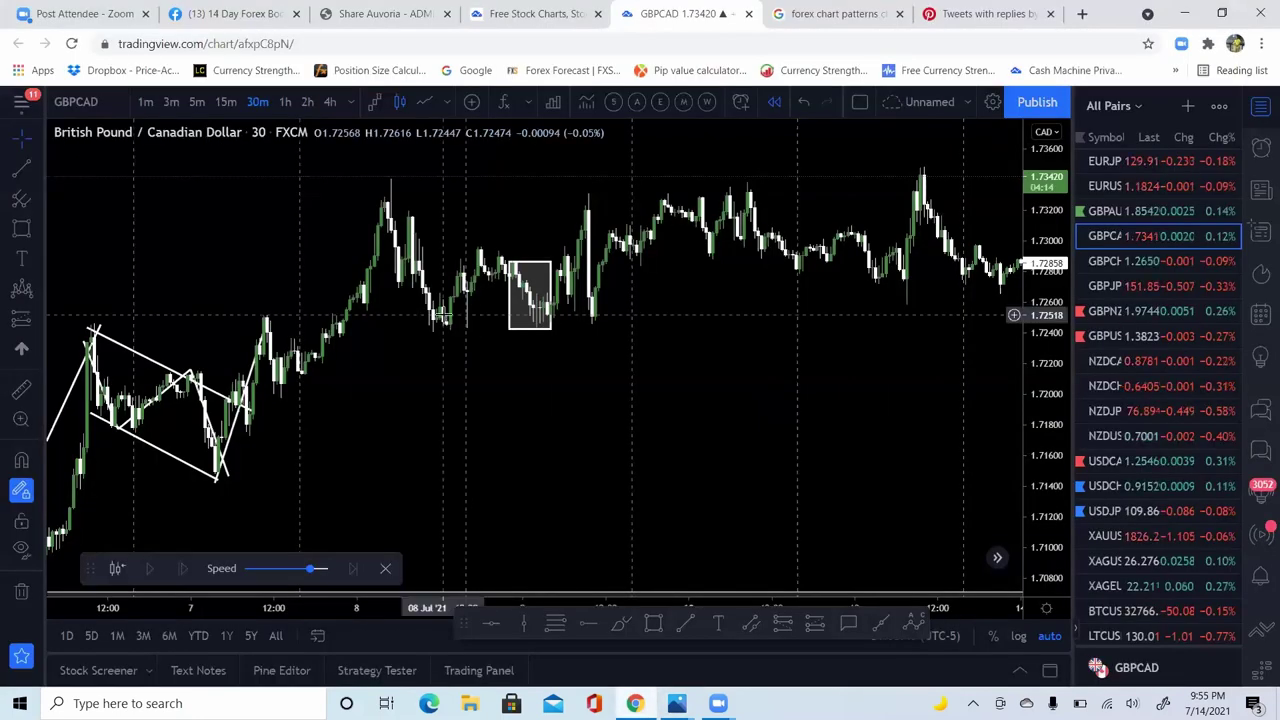
Step: Open the Alphaex Capital bearish candlestick result in the Google image search and save it to Pictures as Bearish-Candlestick-Patterns-Cheat-Sheet
click(835, 14)
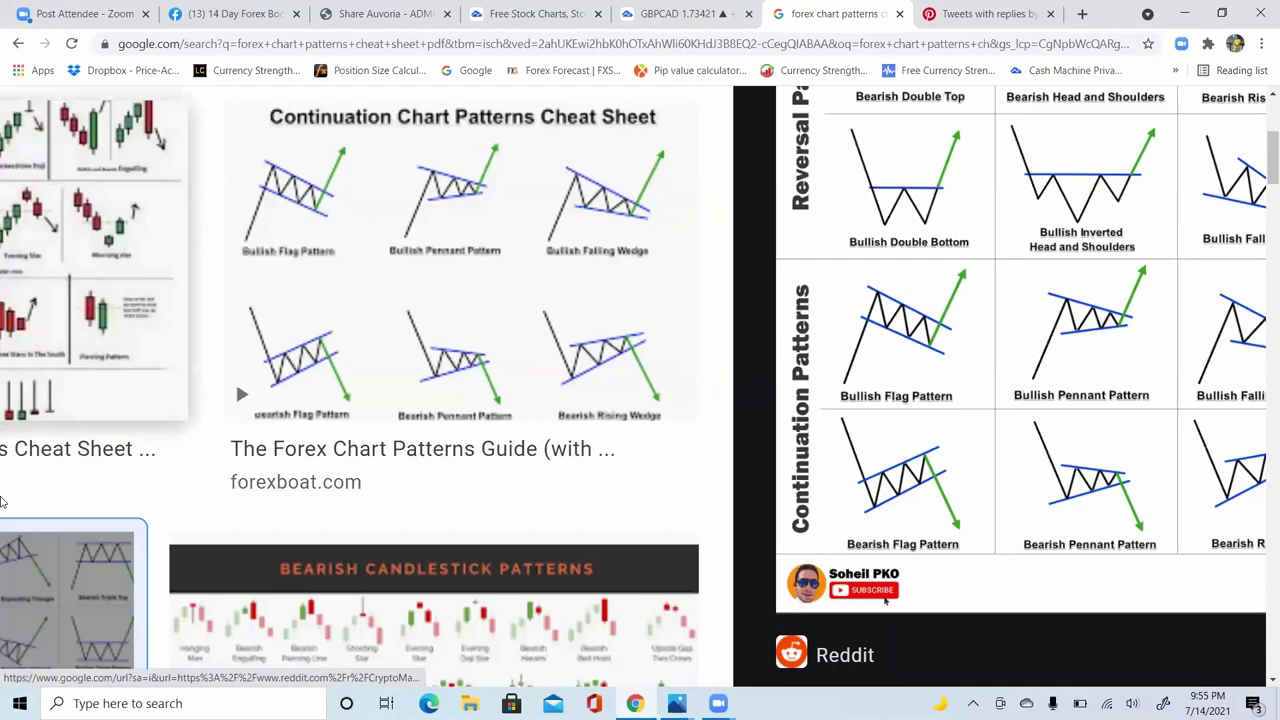
scroll(808, 330, down, 5)
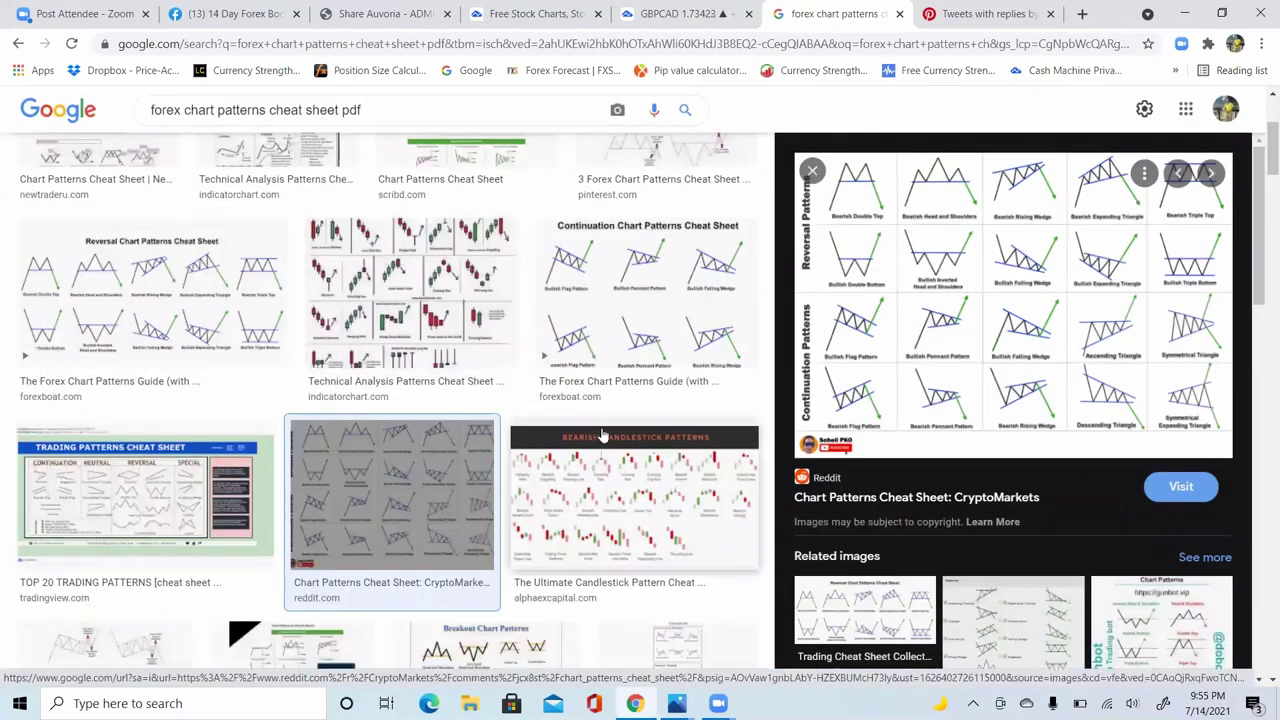
click(620, 488)
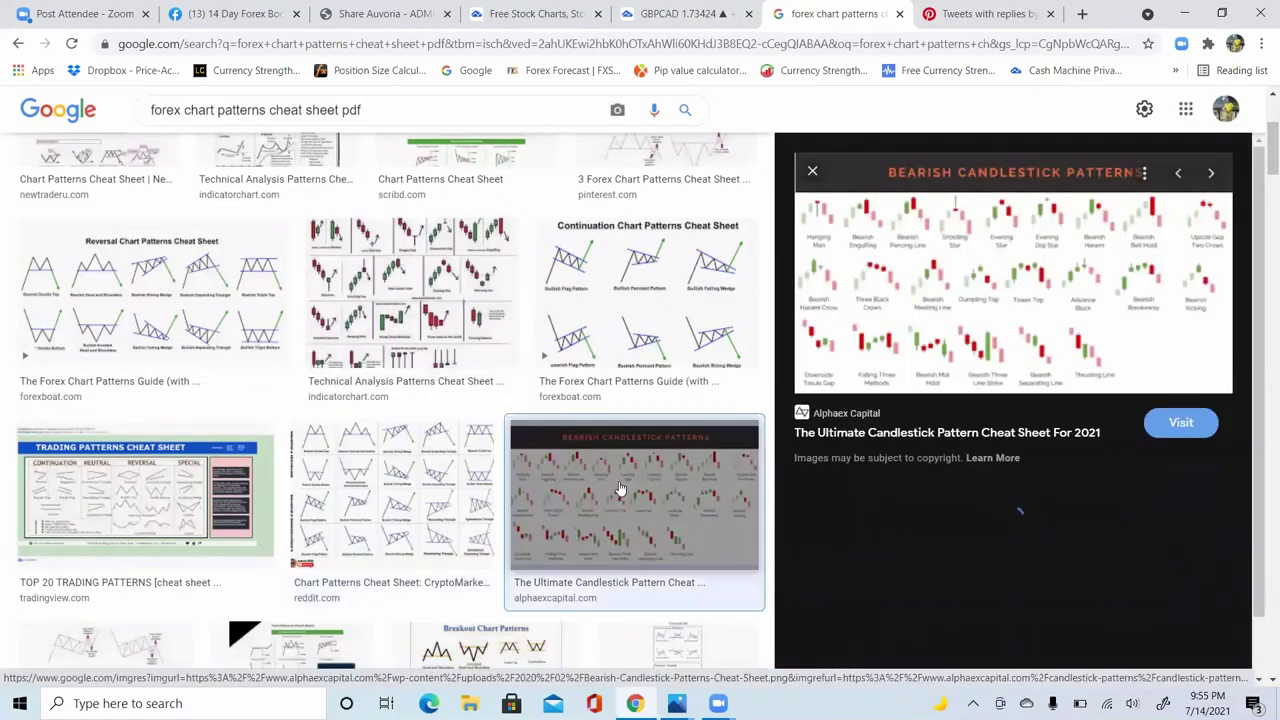
right_click(1047, 297)
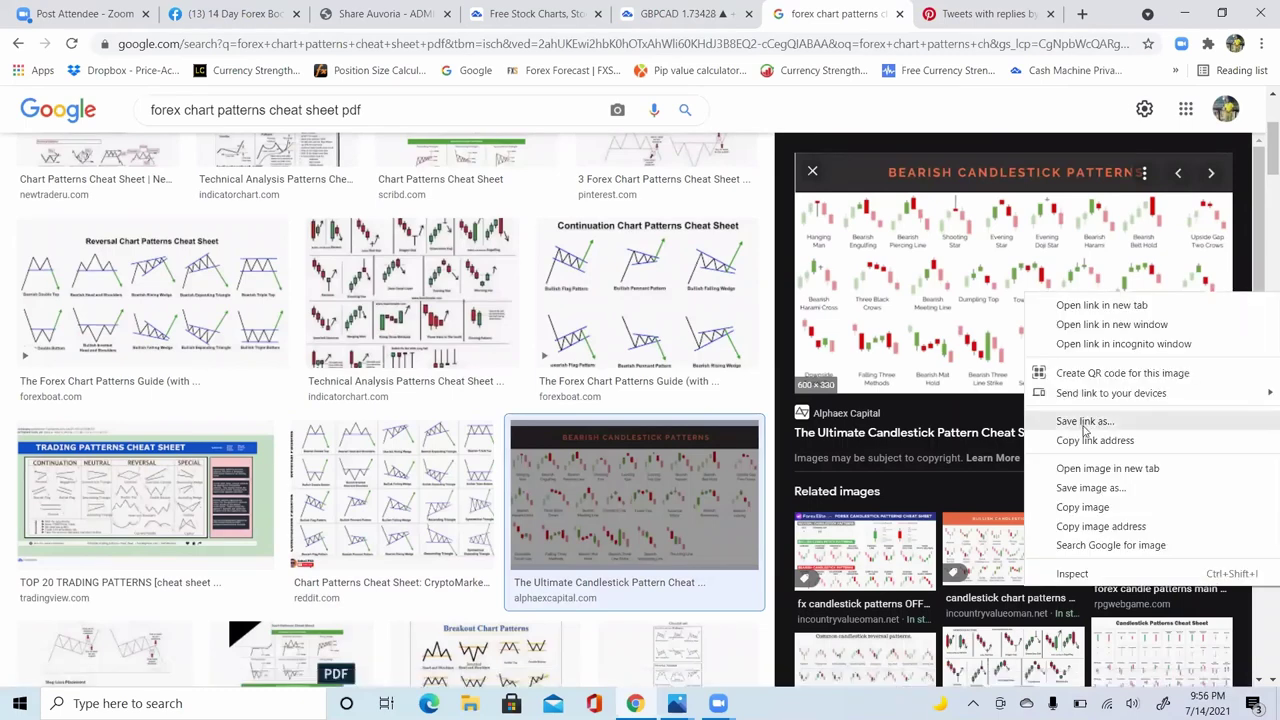
click(1085, 488)
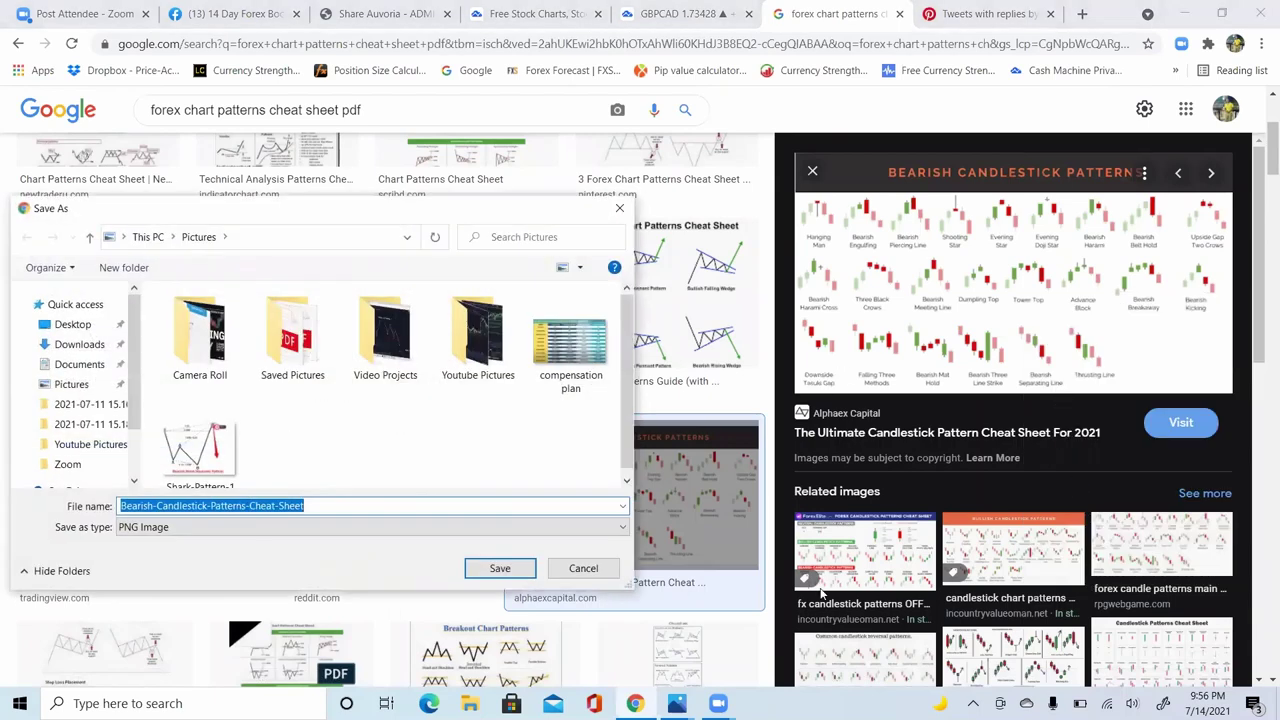
click(500, 568)
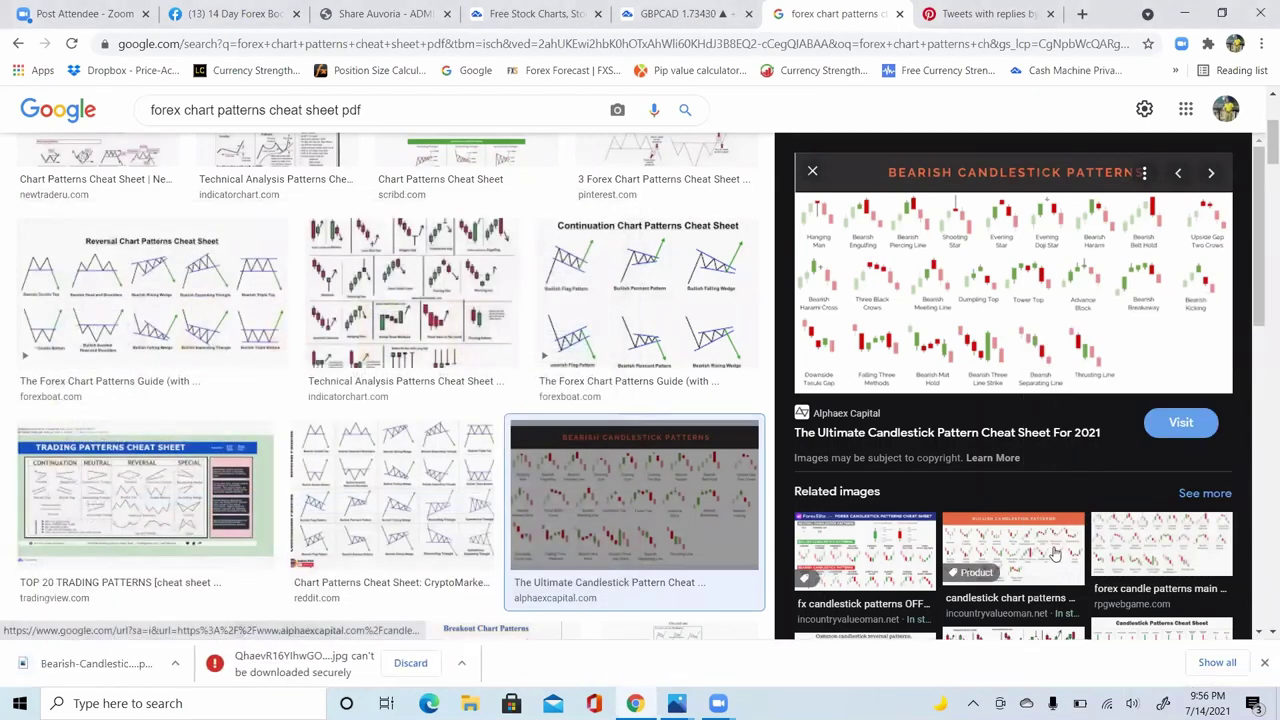
Step: Open the ForexElite candlestick patterns cheat sheet from the related images and save it to Pictures as the PNG patterns
click(1053, 553)
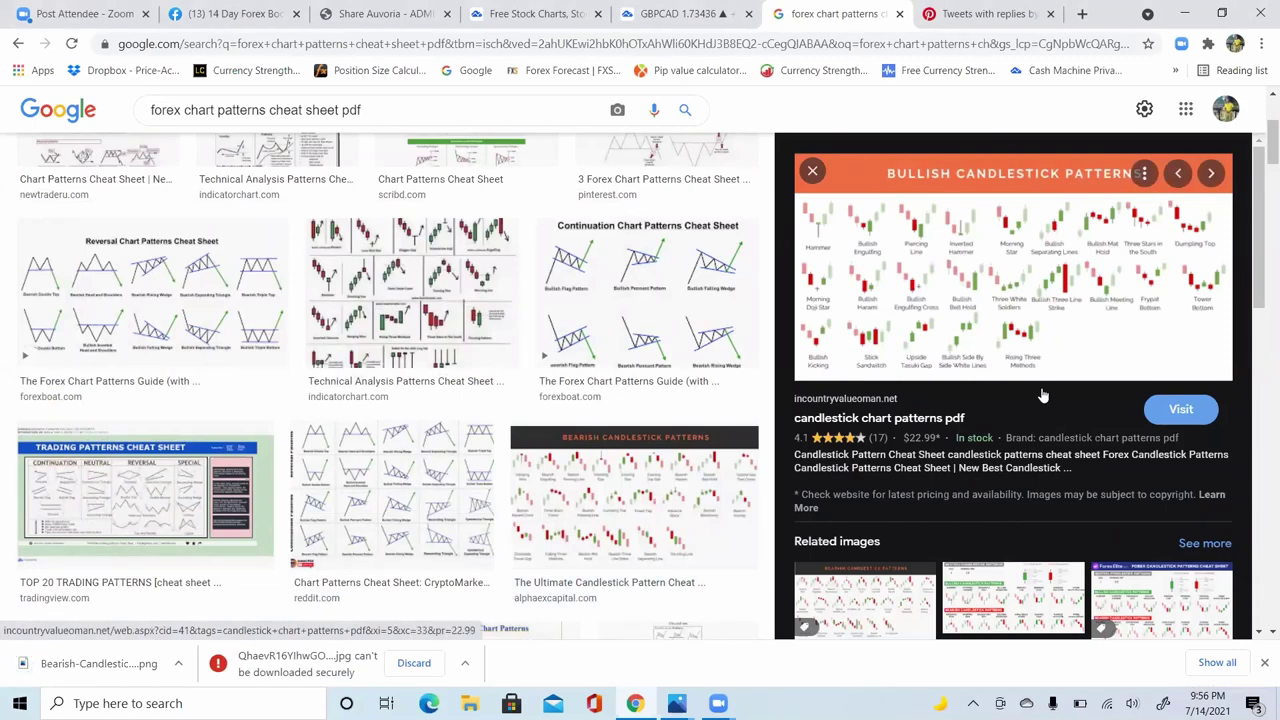
click(1144, 579)
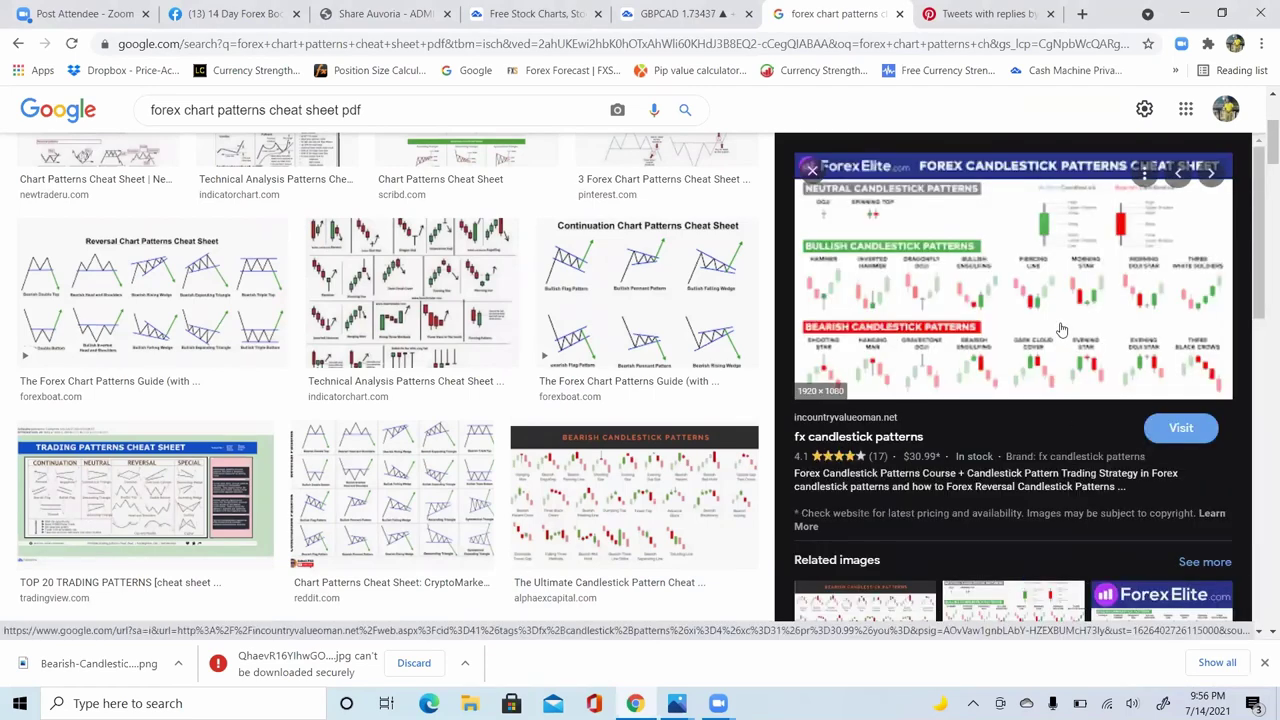
right_click(975, 357)
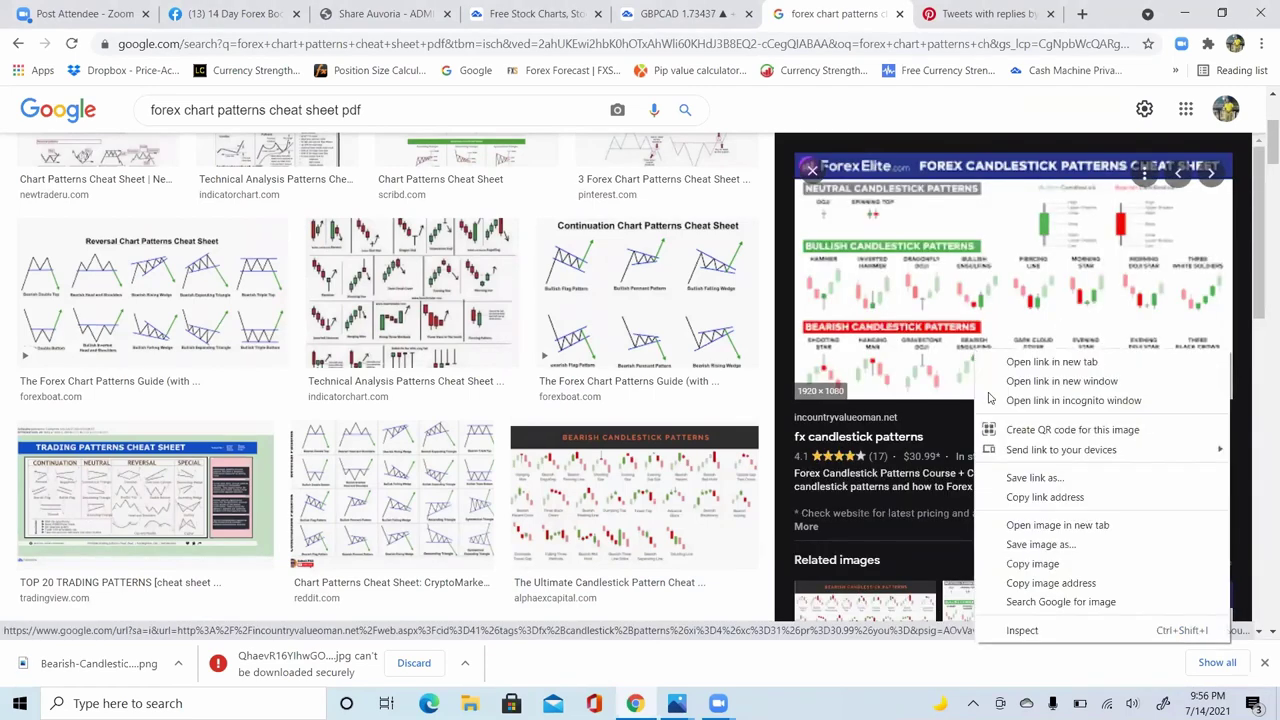
click(1046, 548)
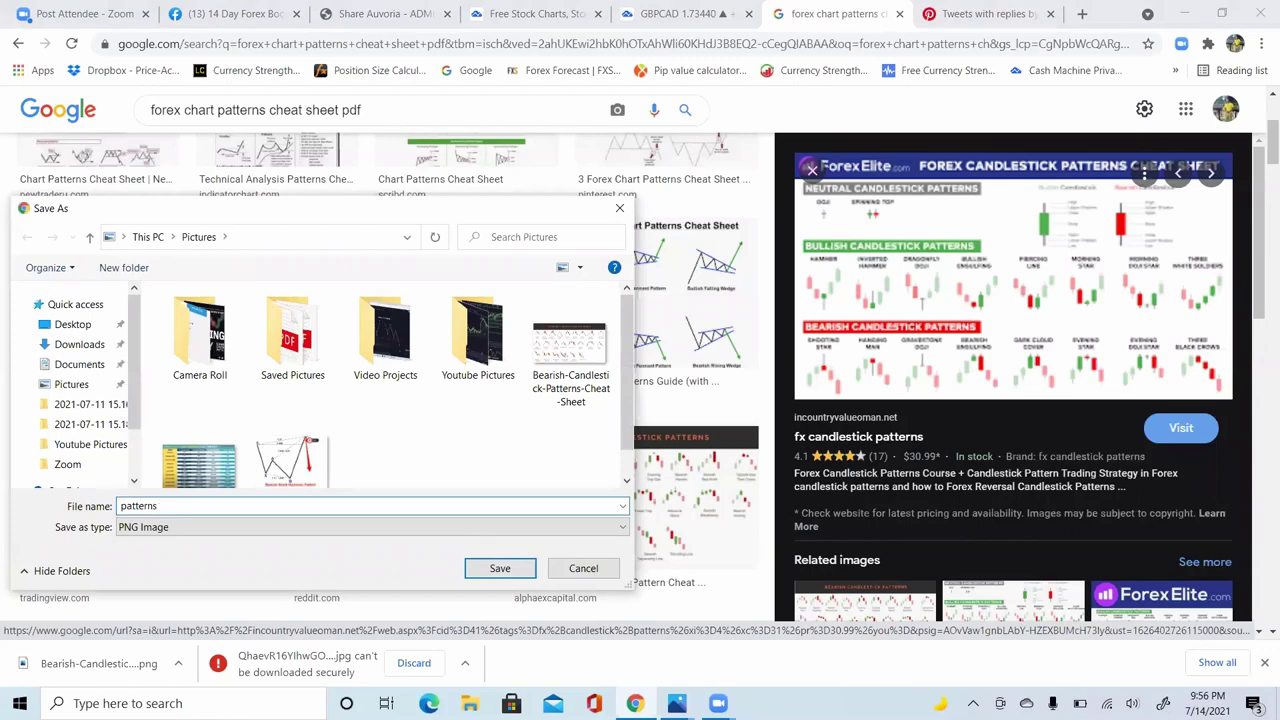
key(Return)
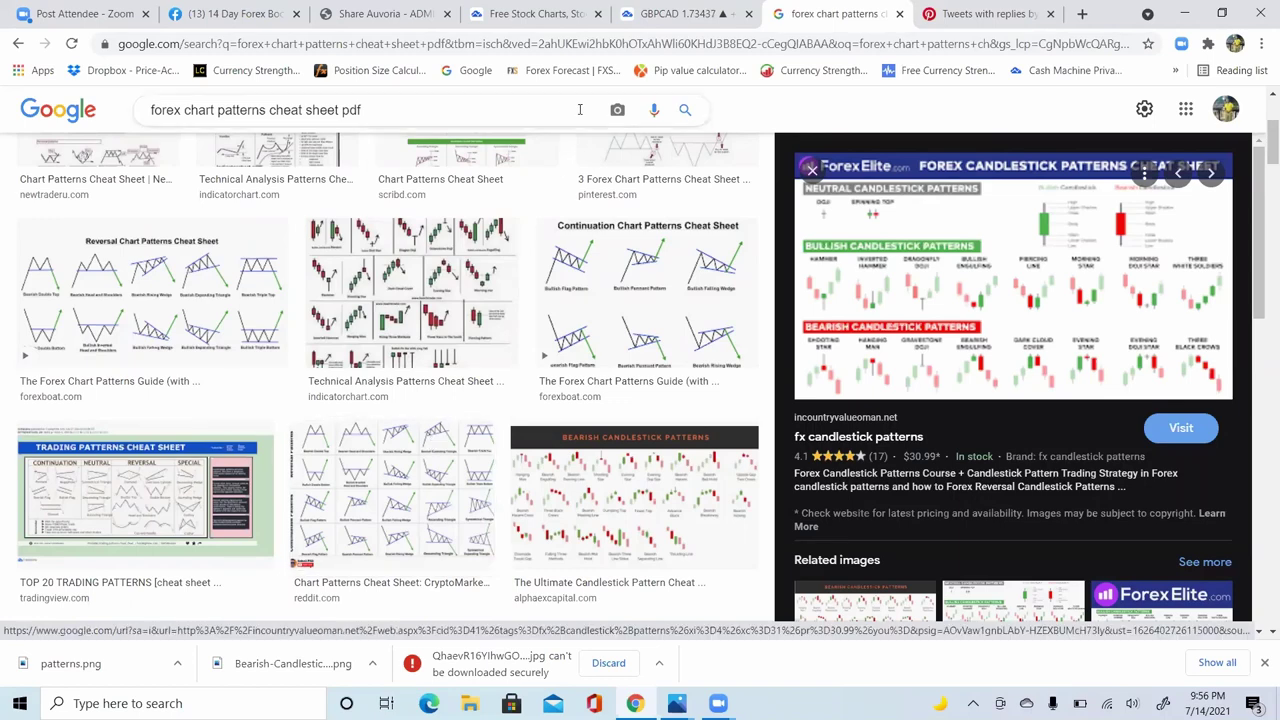
Step: Switch to TradingView, review EURJPY on the 1-hour timeframe back to the late June flag, and return to GBPCAD
key(ctrl+shift+Tab)
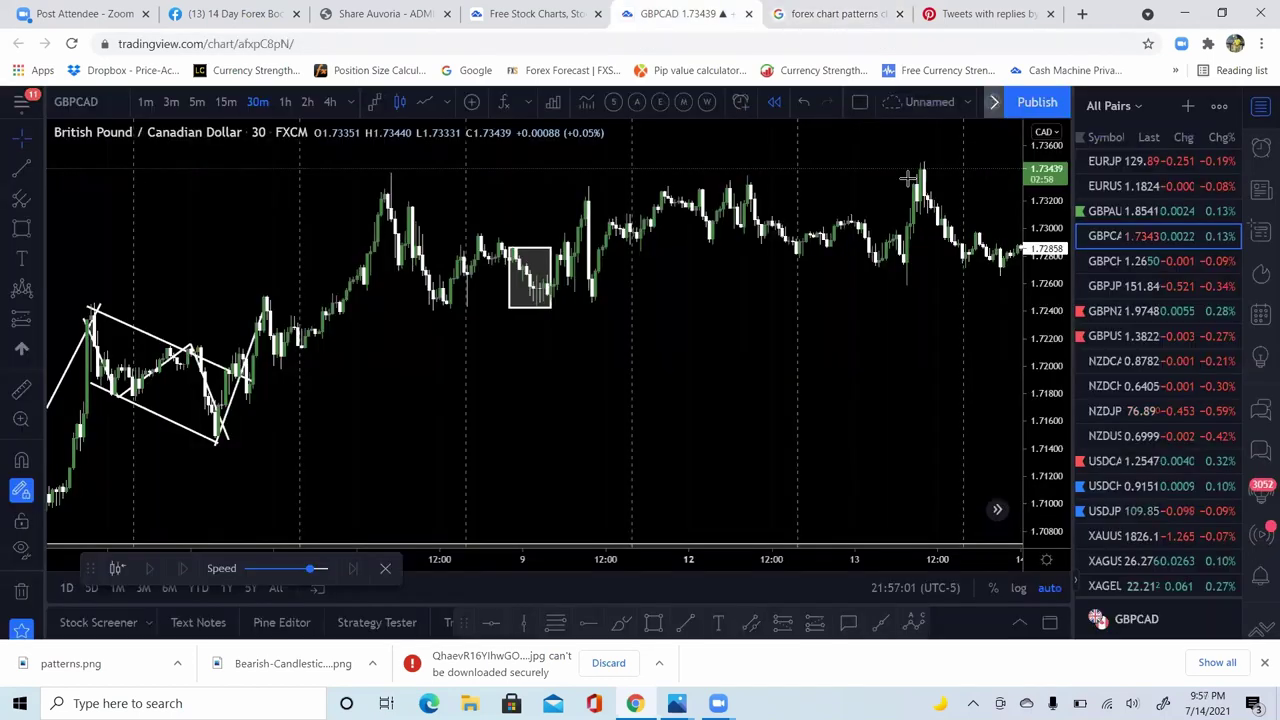
click(1162, 160)
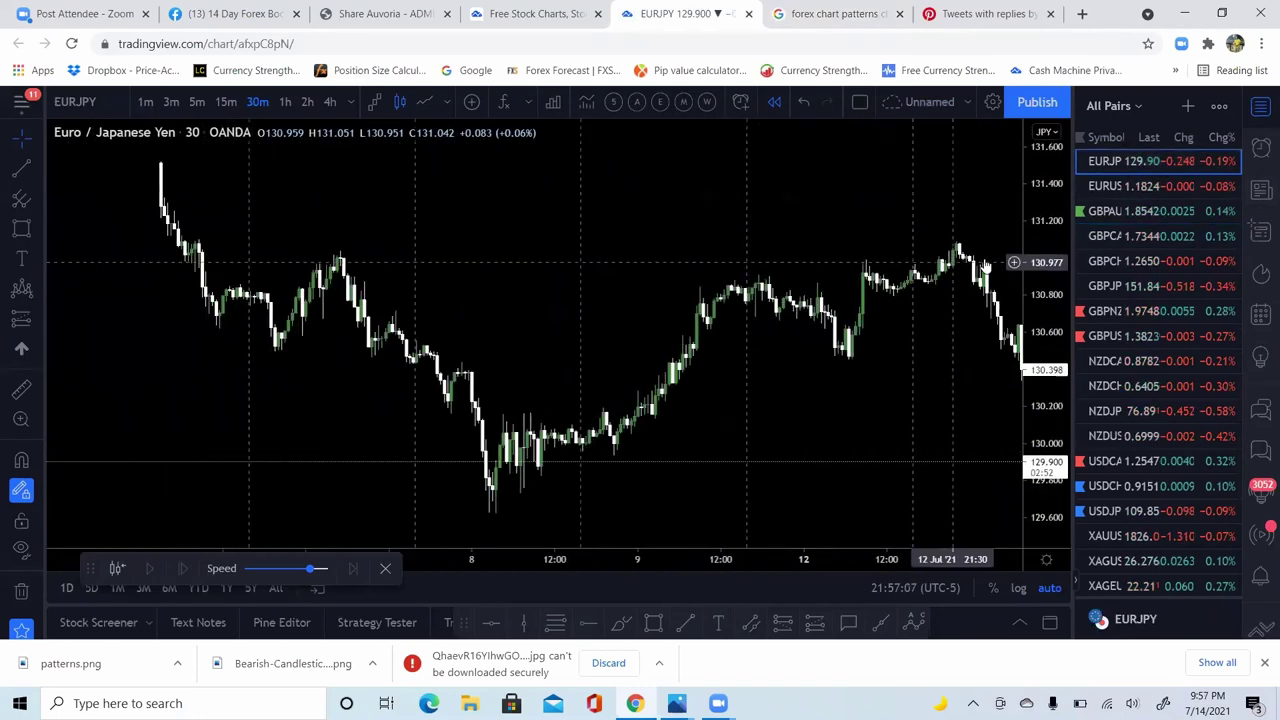
click(285, 101)
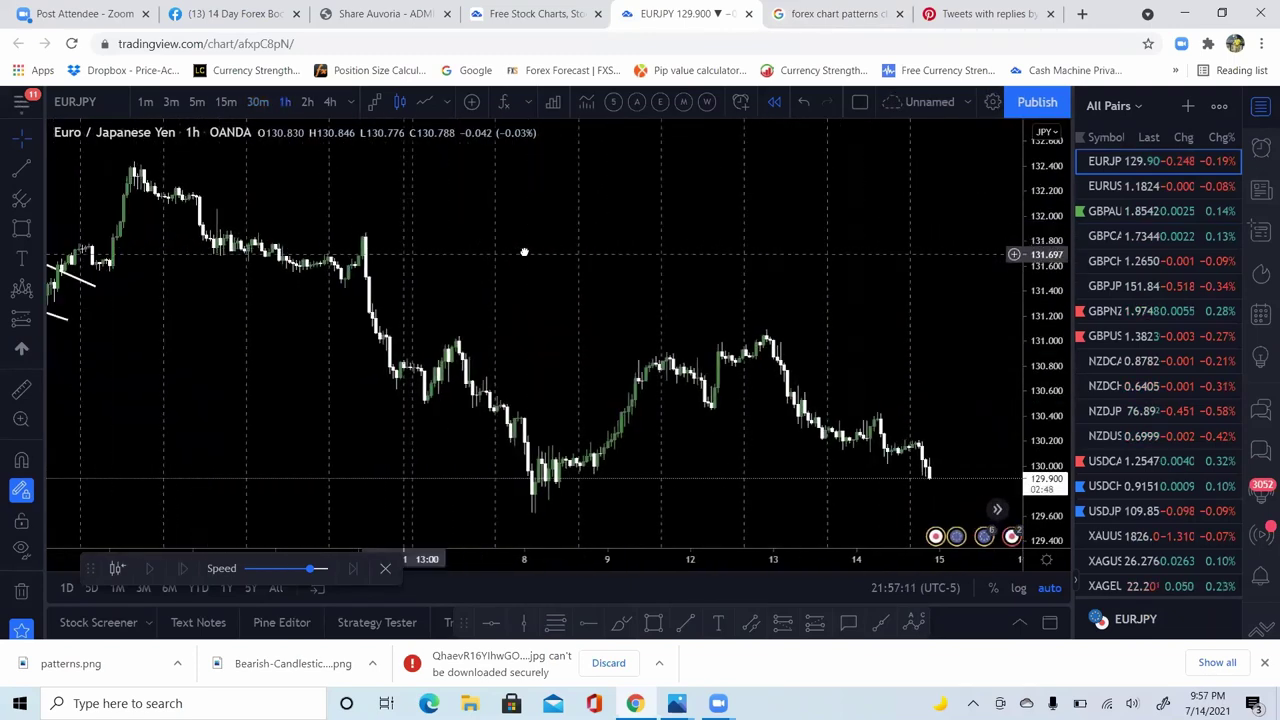
drag(789, 392, 469, 376)
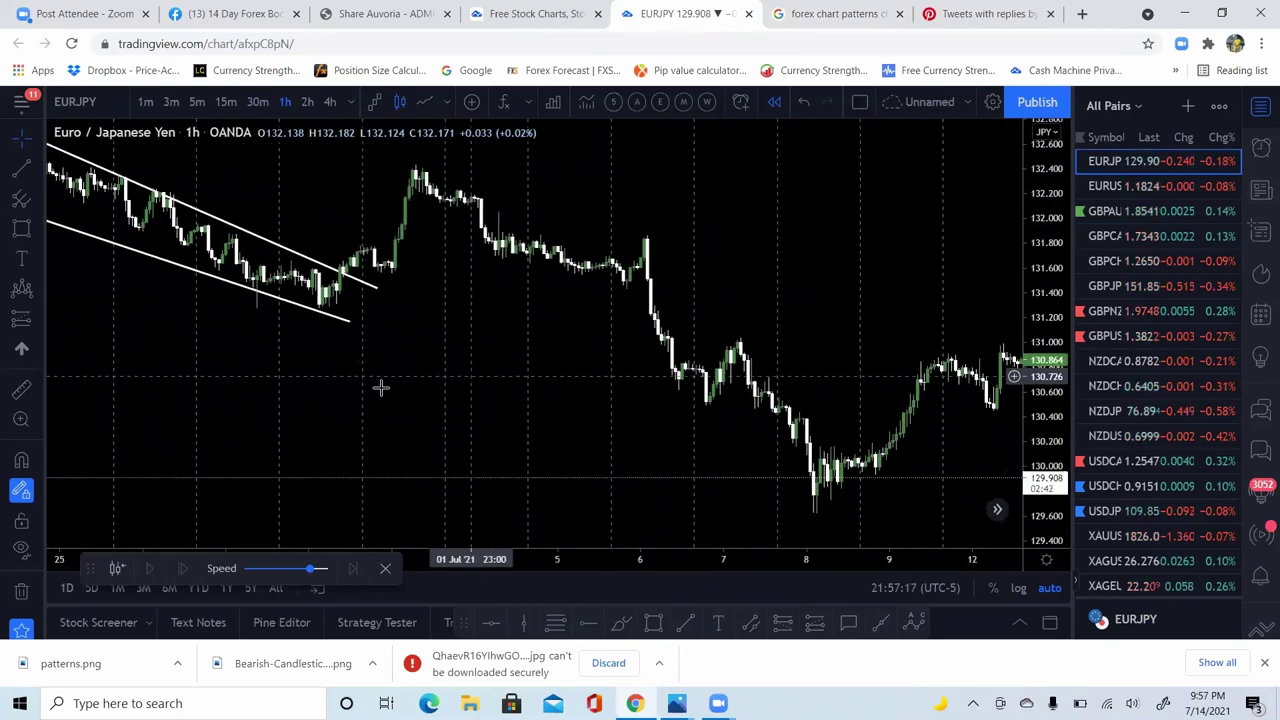
drag(719, 403, 800, 409)
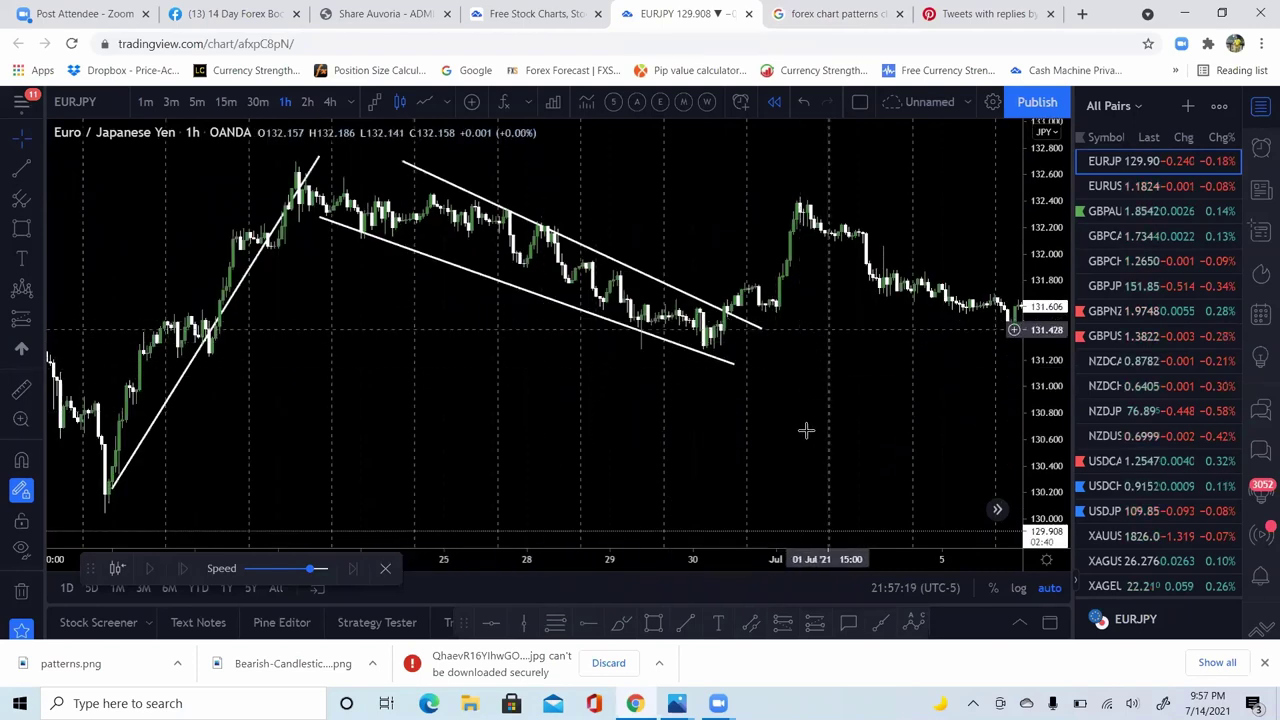
drag(766, 406, 391, 426)
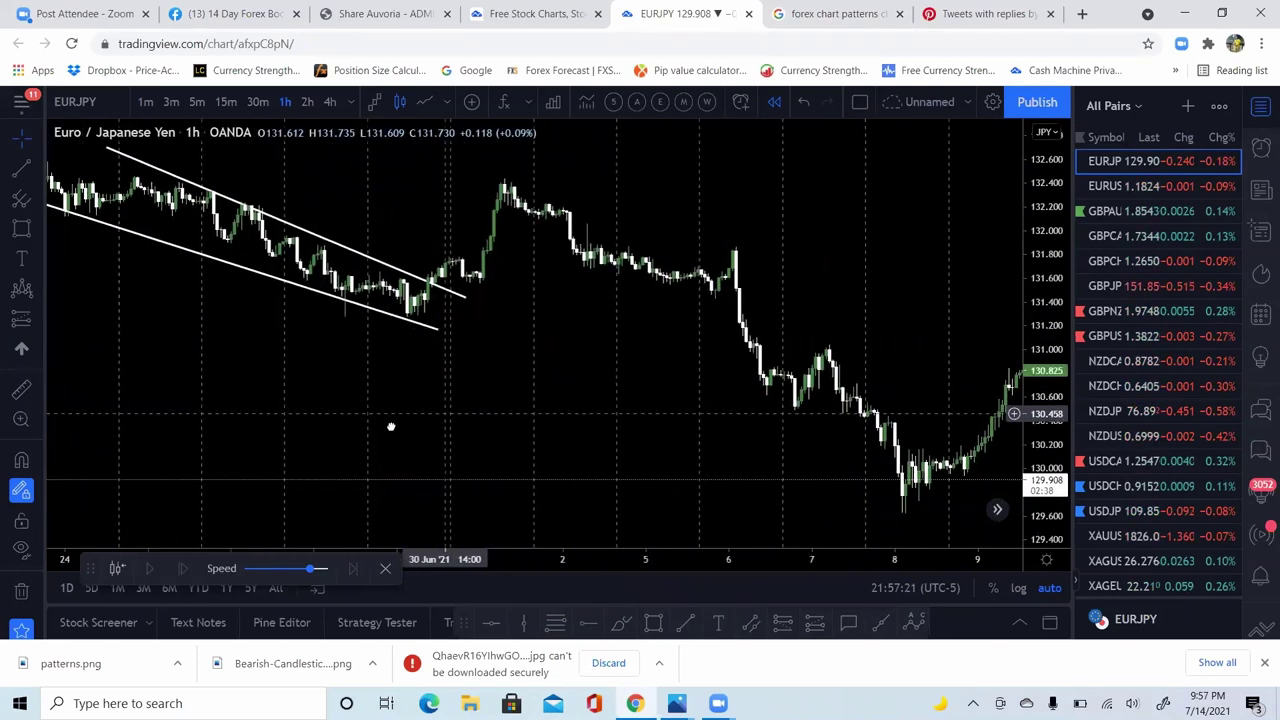
click(1196, 234)
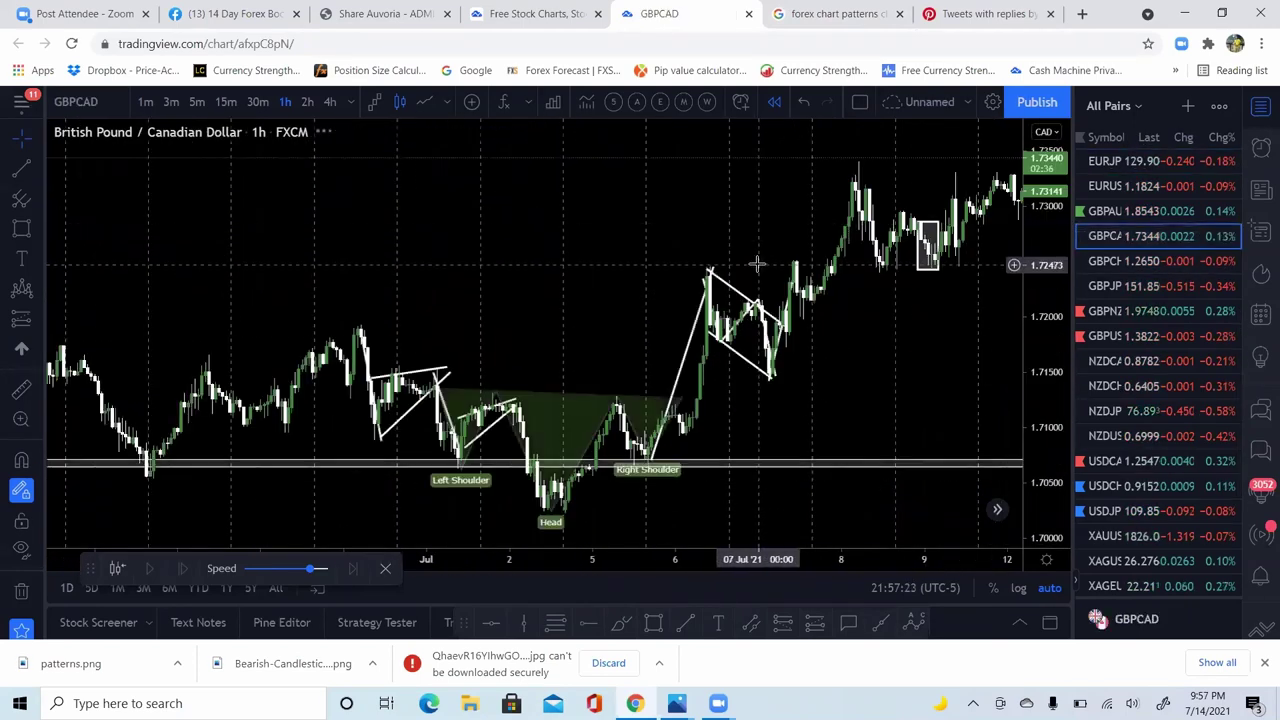